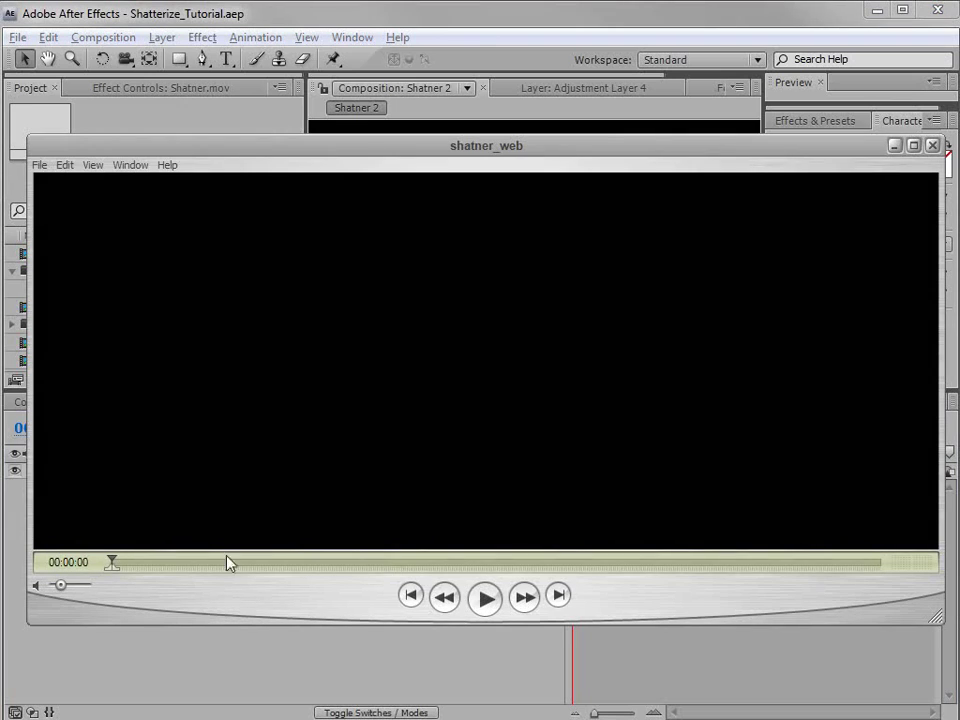
Step: Play the shatner_web movie, scrub through its shatter animation, and switch back to After Effects
left_click(487, 600)
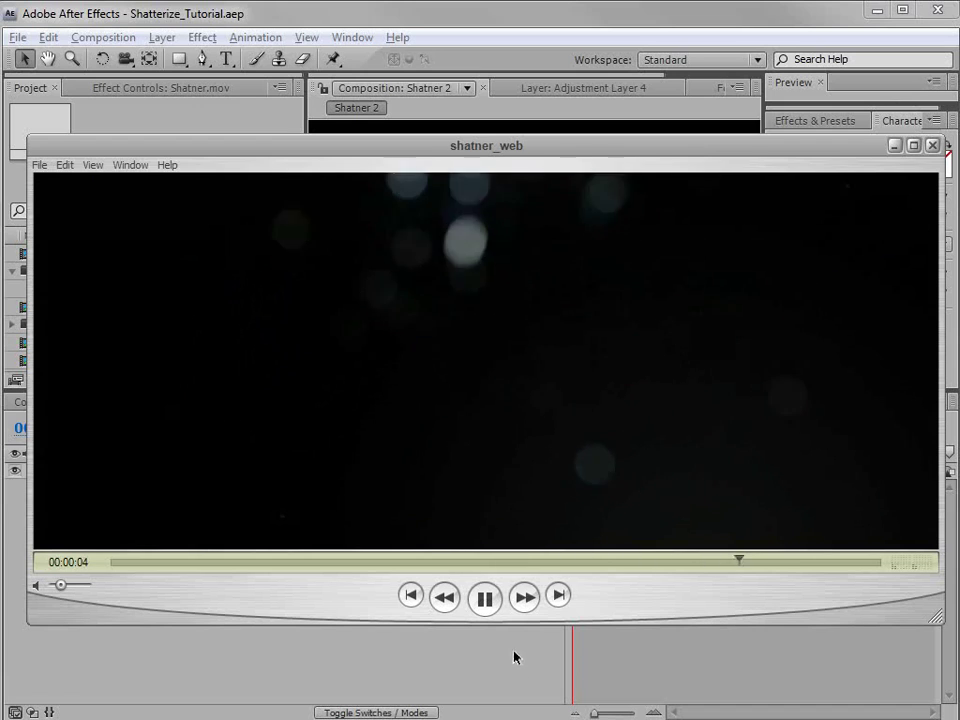
left_click(486, 598)
left_click_drag(399, 562, 675, 563)
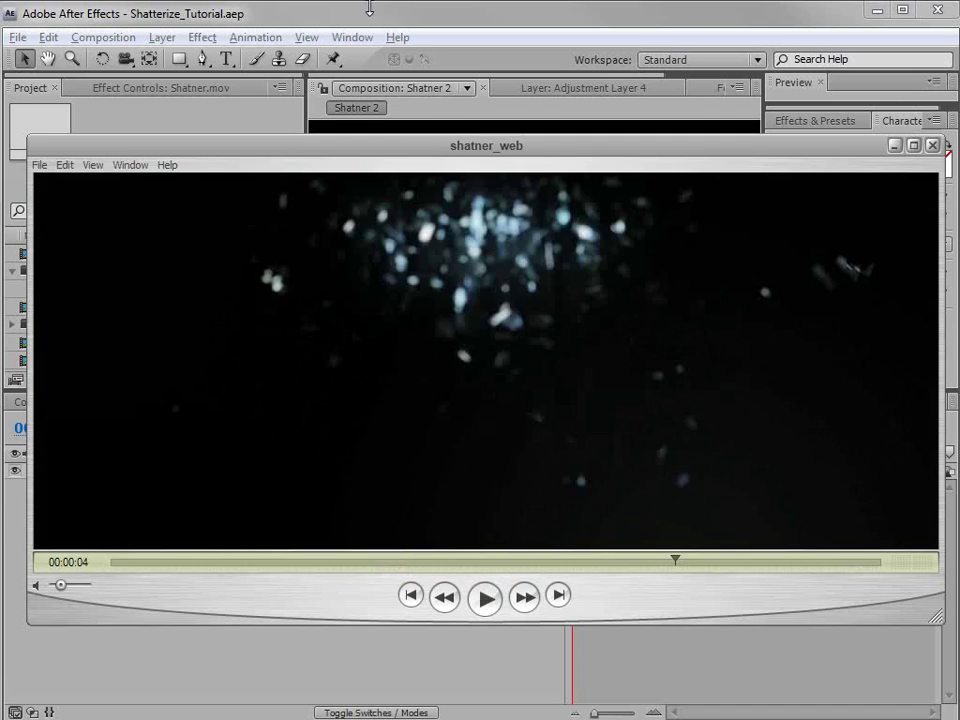
left_click(366, 20)
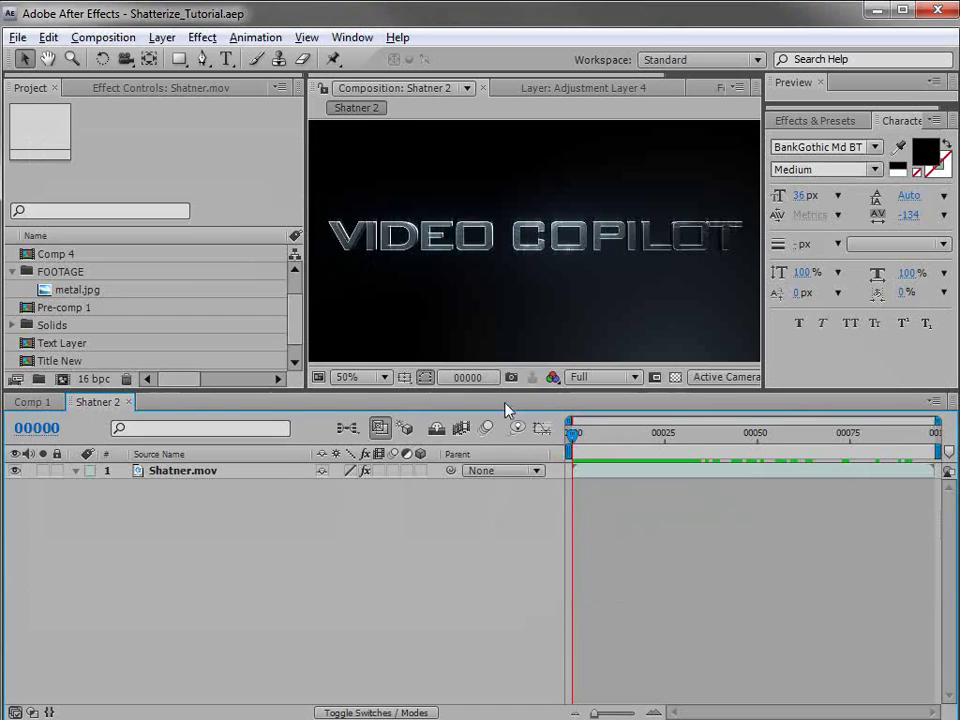
Step: Preview the Shatner 2 composition's title shatter and check the 3D Ball Dispersion preview on the Video Copilot tutorials page
key("period")
mouse_move(575, 442)
left_mouse_down()
mouse_move(602, 439)
mouse_move(585, 456)
mouse_move(595, 446)
mouse_move(705, 456)
mouse_move(576, 466)
left_mouse_up()
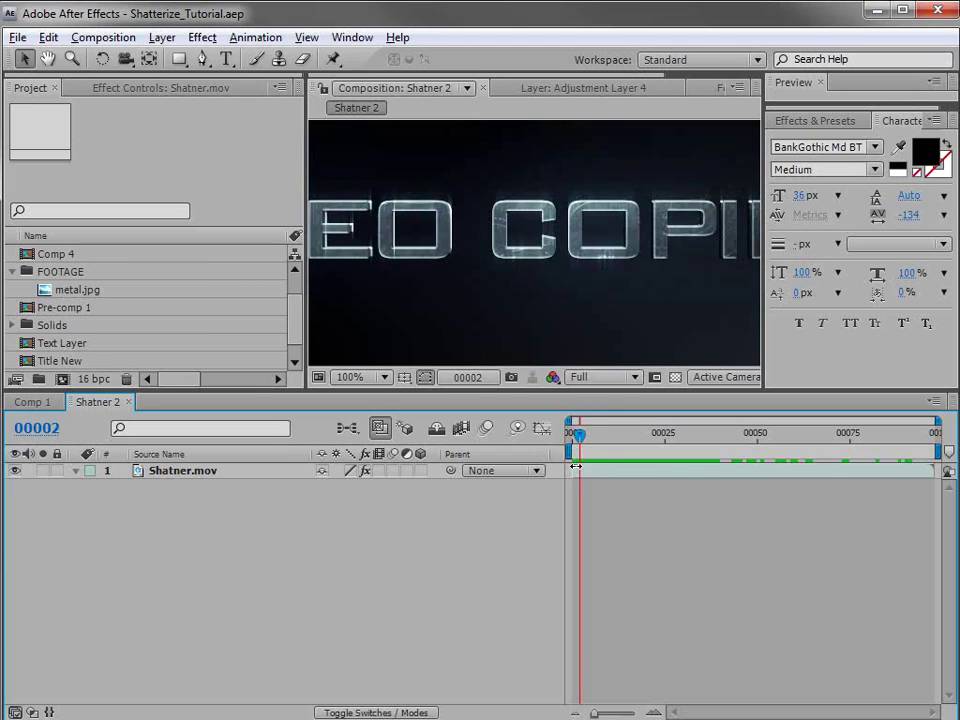
key("alt+Tab")
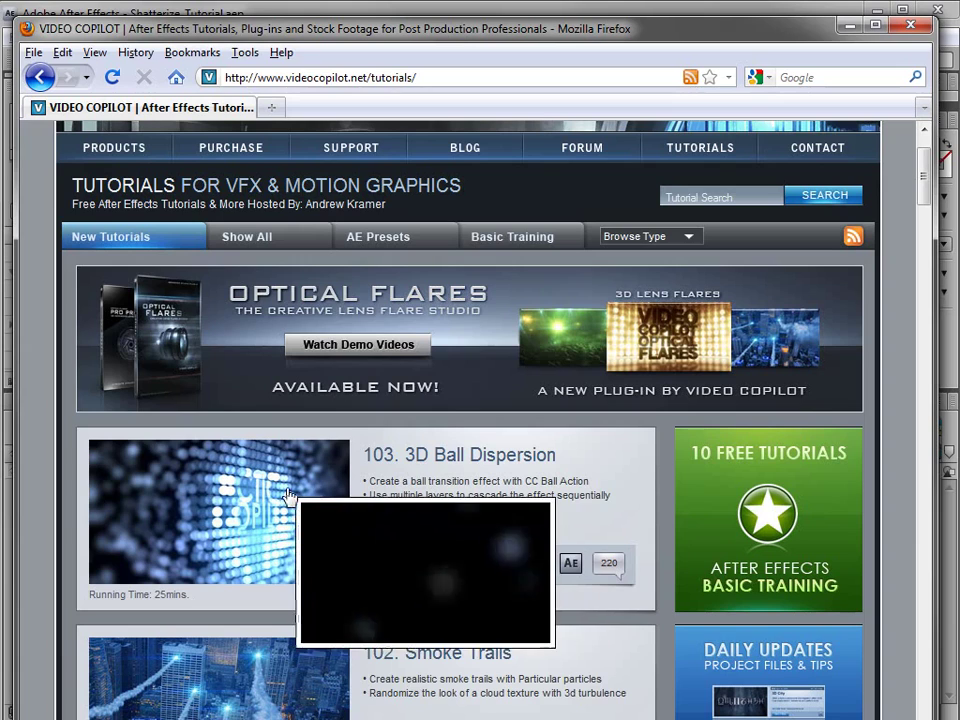
left_click(414, 500)
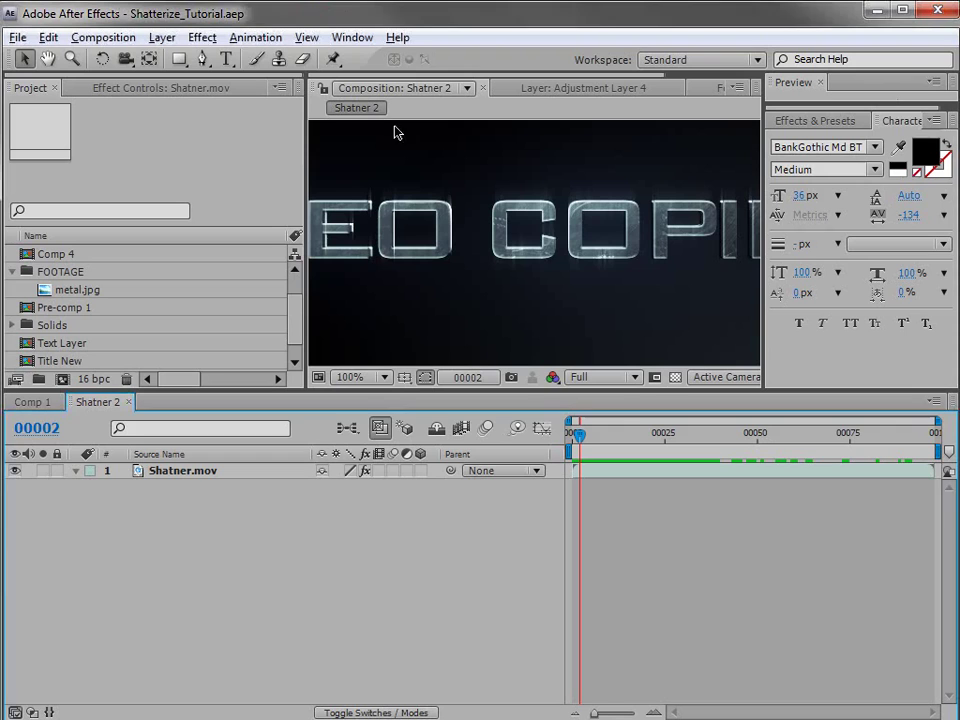
key("space")
left_click(670, 520)
key("comma")
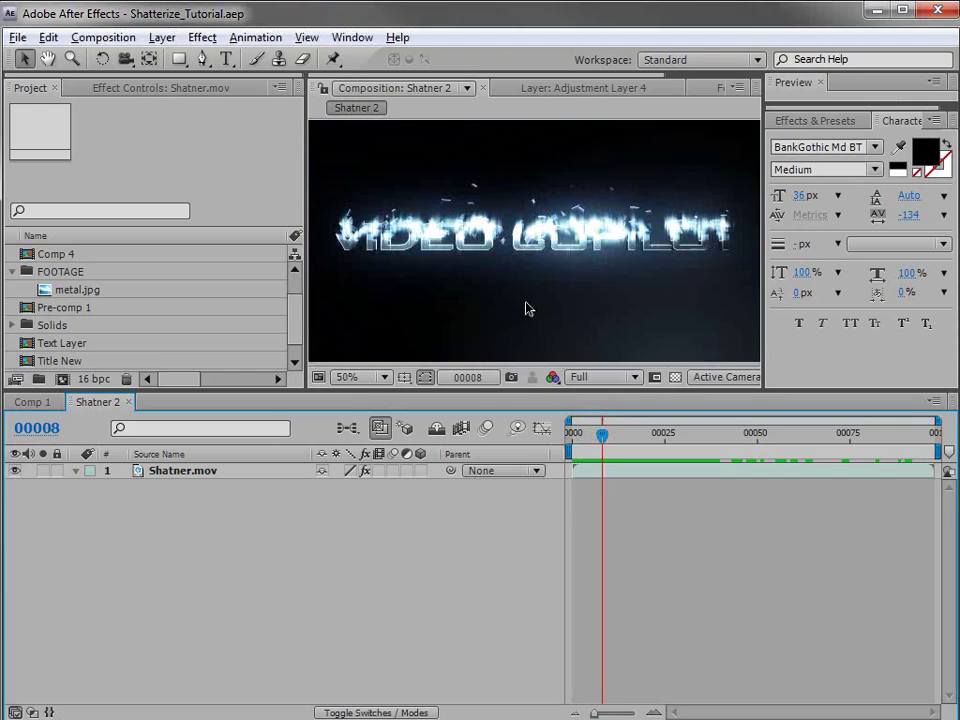
Step: Create a 960 x 480 composition at 23.976 fps lasting 200 frames, with its time display in frames
left_click(103, 37)
left_click(120, 59)
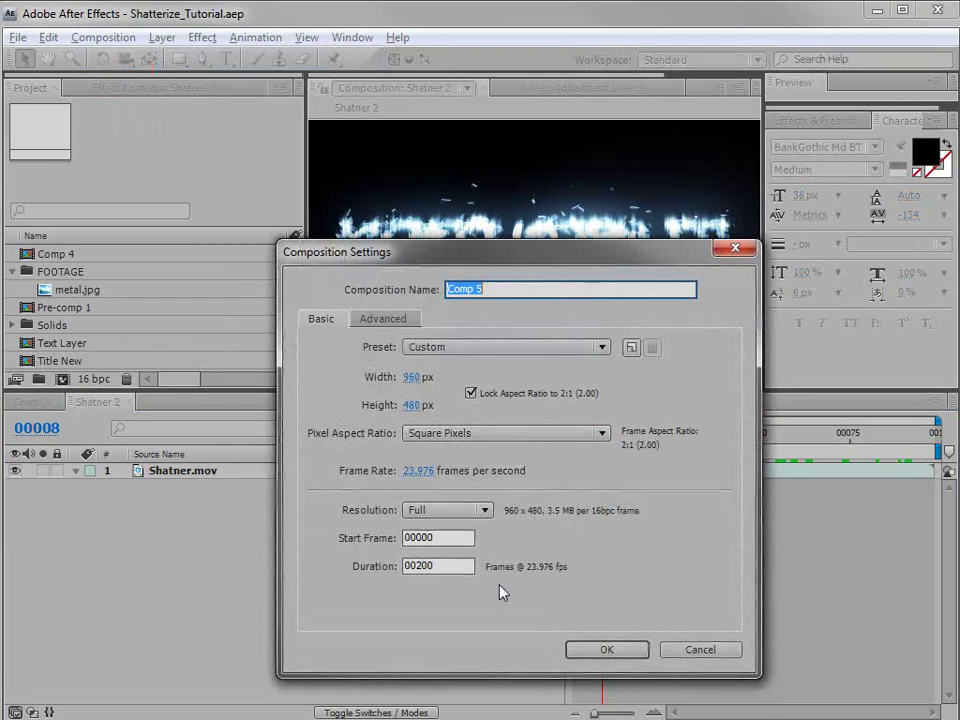
left_click(609, 653)
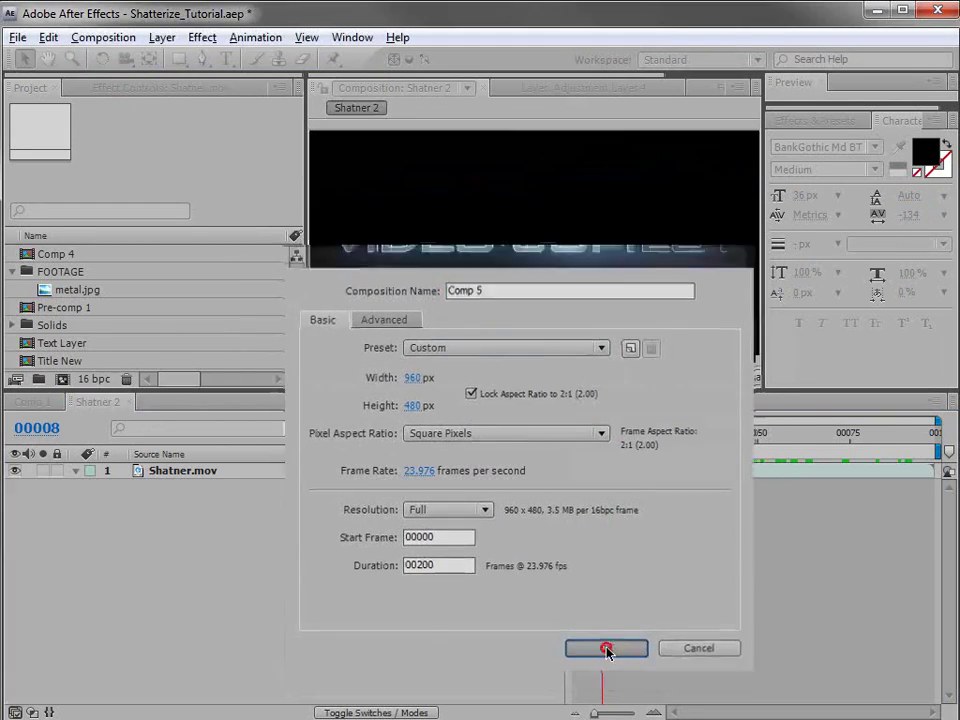
left_click(45, 430, "ctrl")
left_click(45, 430, "ctrl")
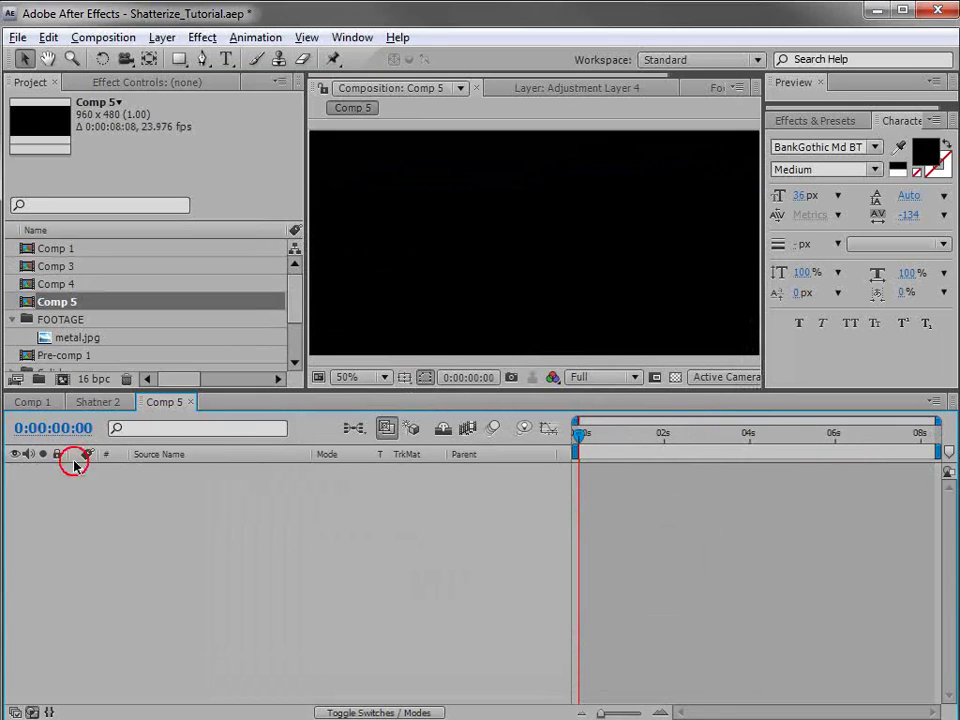
mouse_move(42, 428)
left_mouse_down()
mouse_move(62, 428)
mouse_move(45, 428)
left_mouse_up()
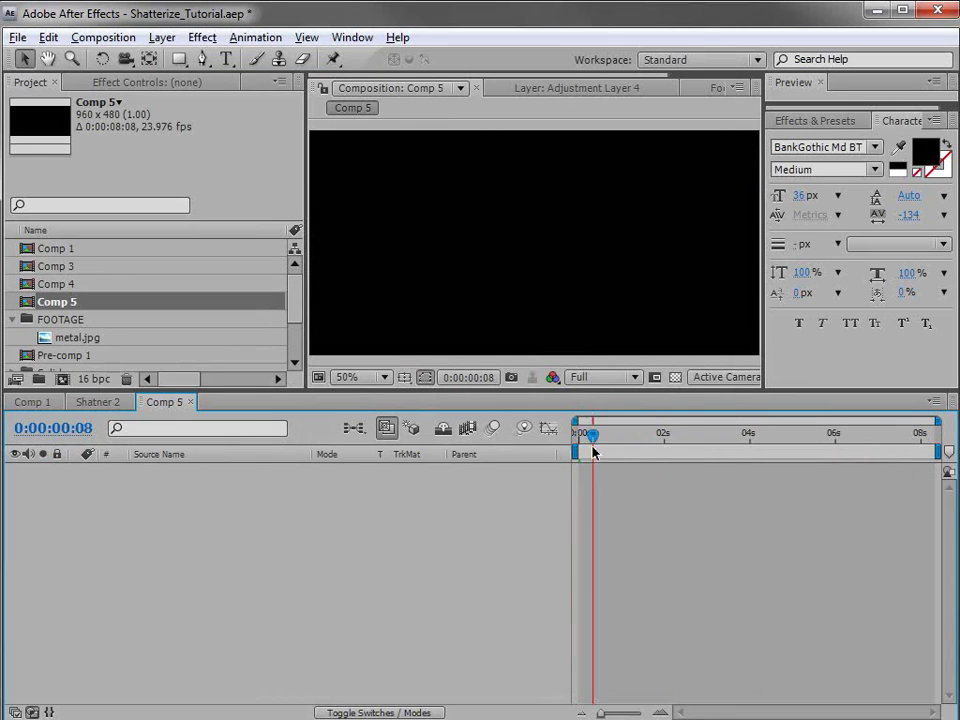
left_click(45, 428, "ctrl")
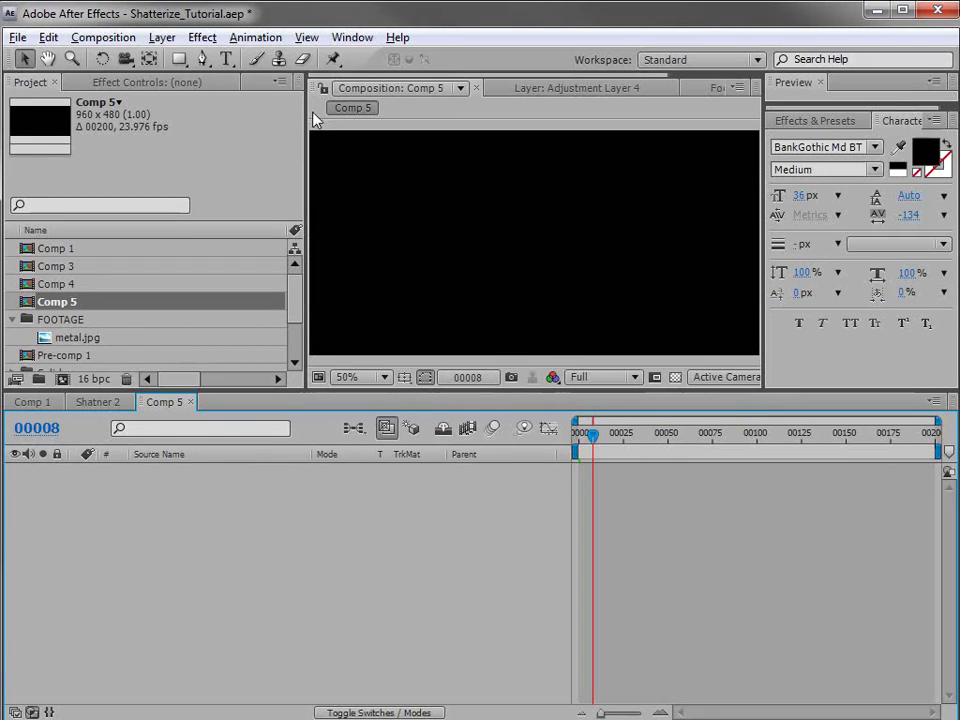
Step: Add a white text layer reading "VIDEO COPILOT" in BankGothic Md BT
left_click(225, 60)
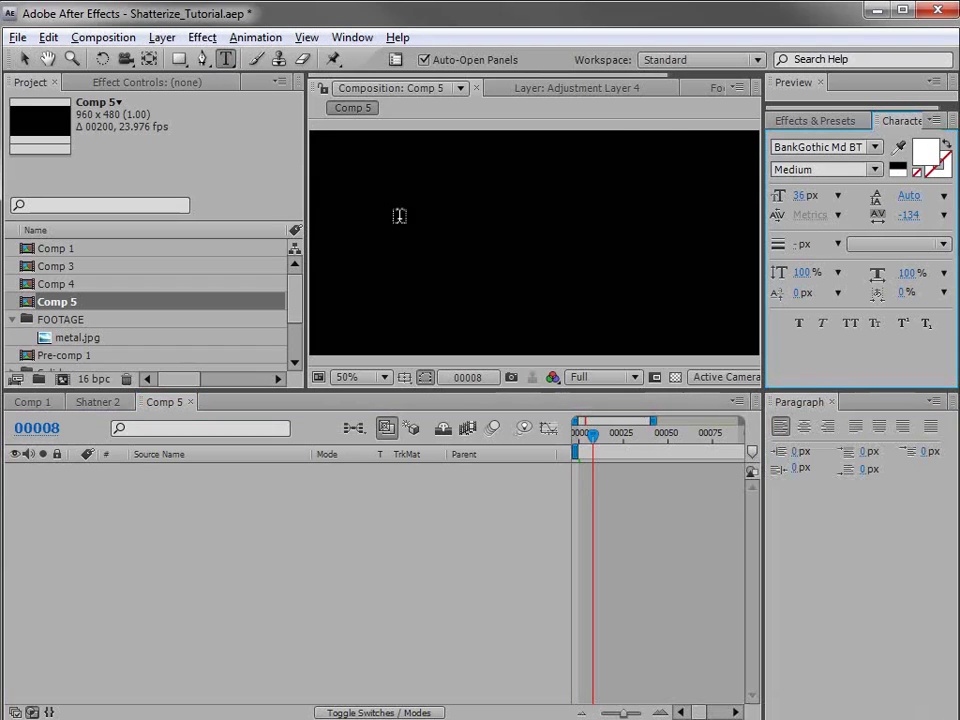
left_click(417, 242)
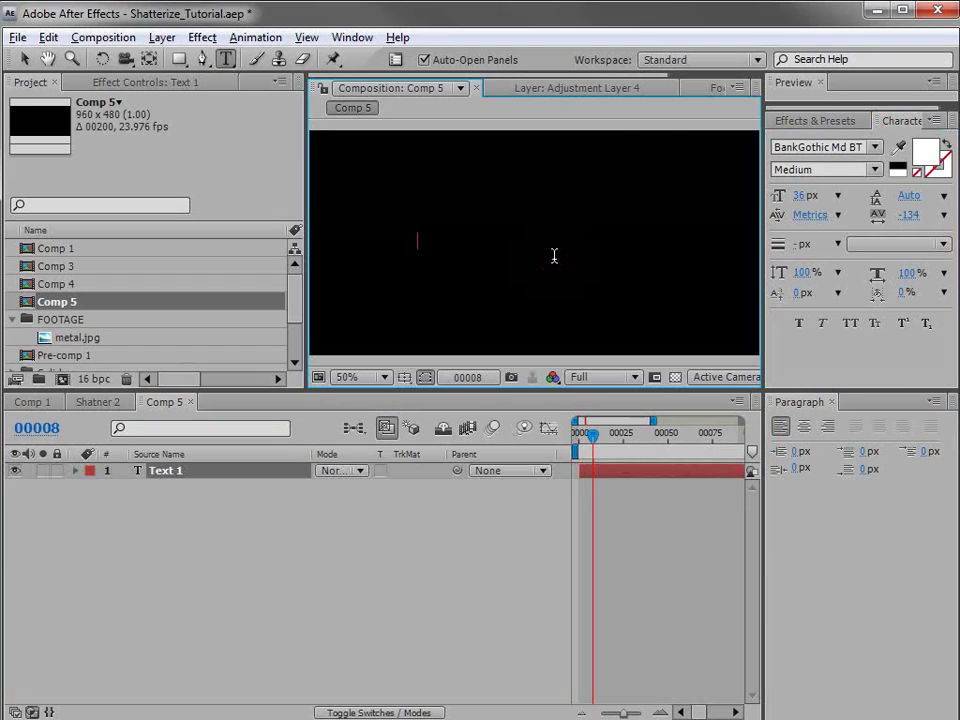
type("VIDEO COPILOT")
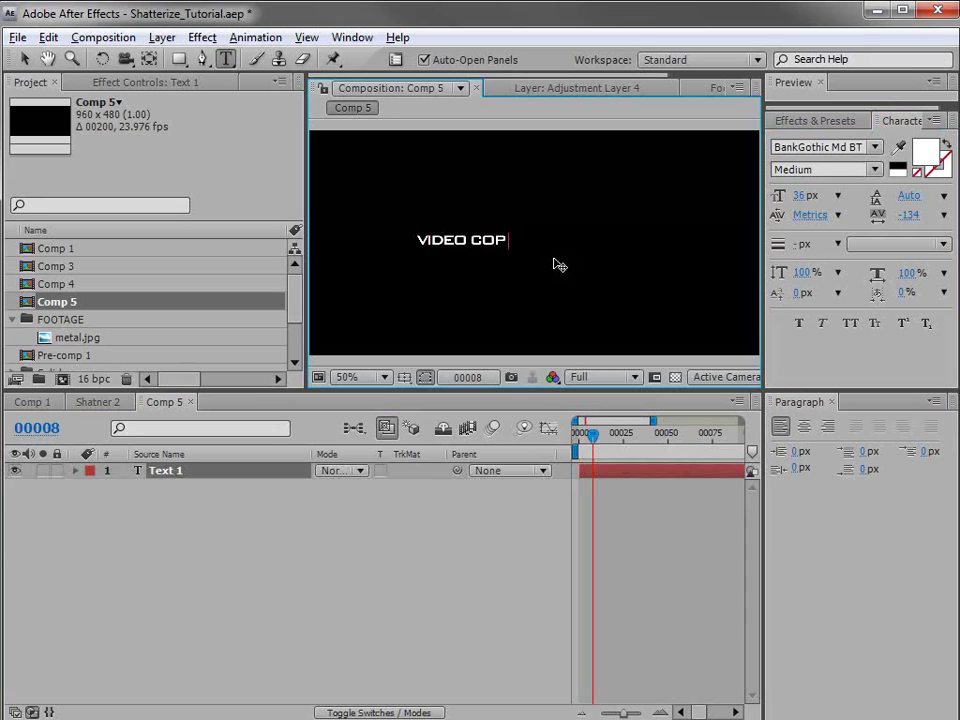
left_click(25, 58)
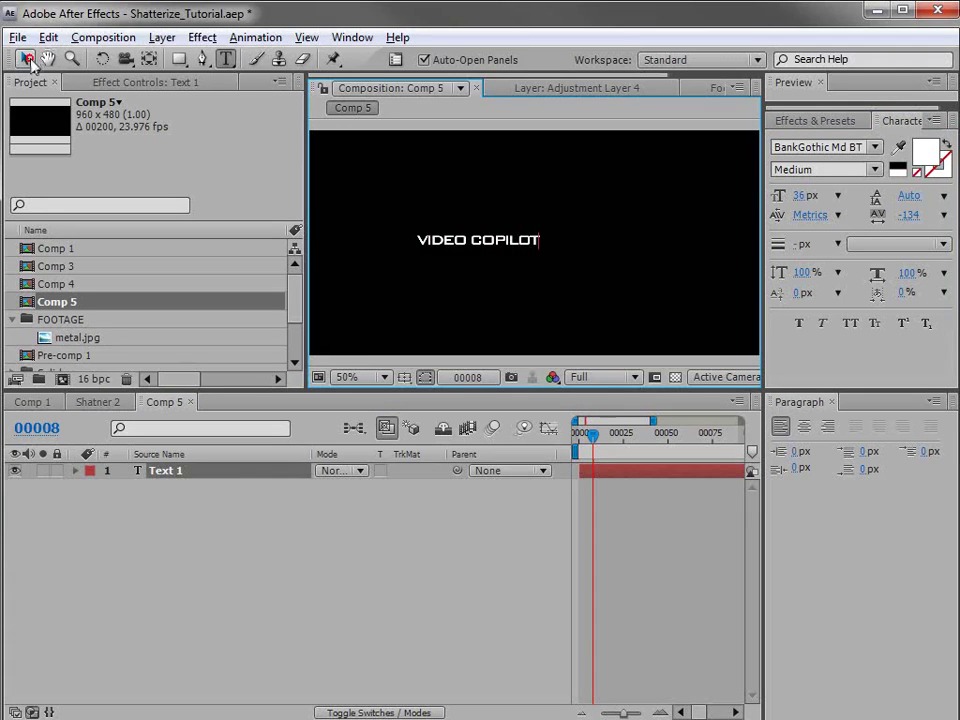
Step: Enlarge the VIDEO COPILOT text and centre it in the frame using the title-safe guides
left_click_drag(540, 241, 630, 243)
key("apostrophe")
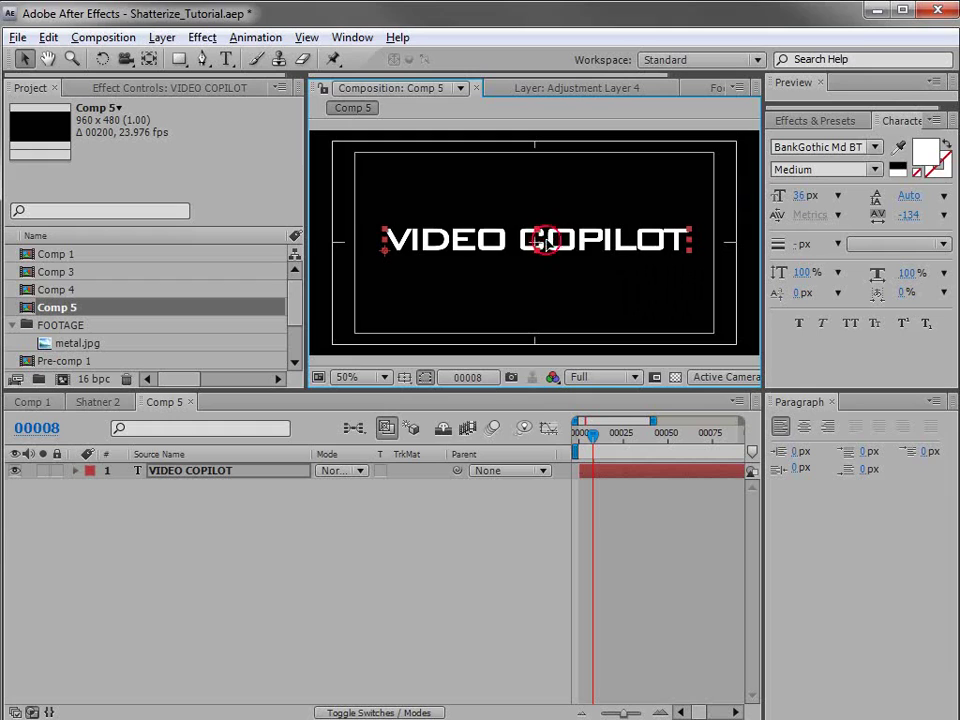
left_click(604, 491)
key("apostrophe")
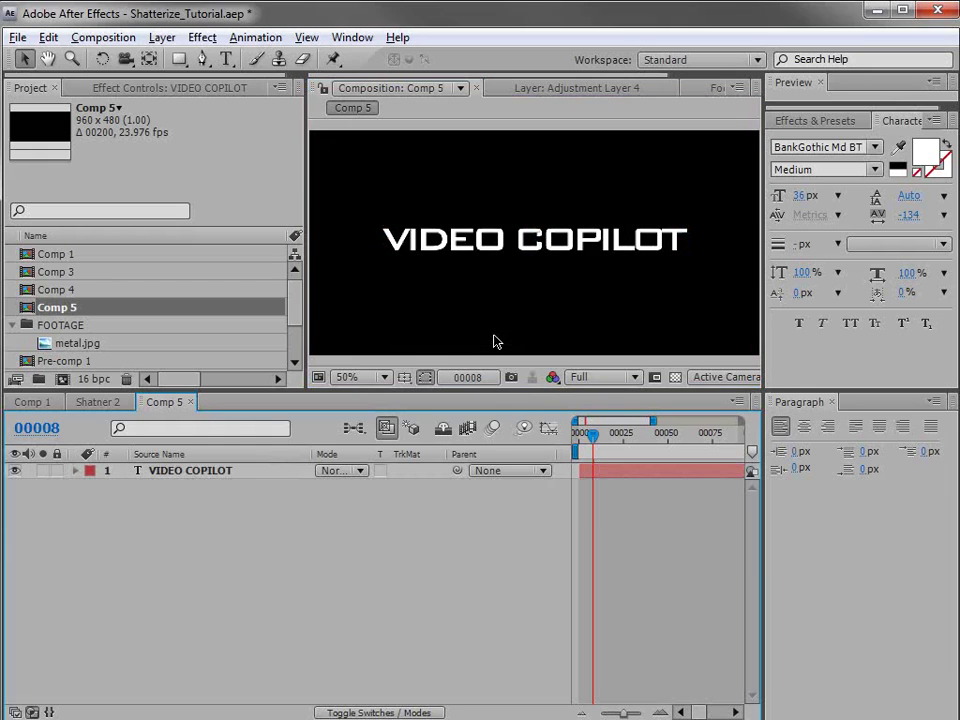
scroll(490, 268, "up", 2)
key("grave")
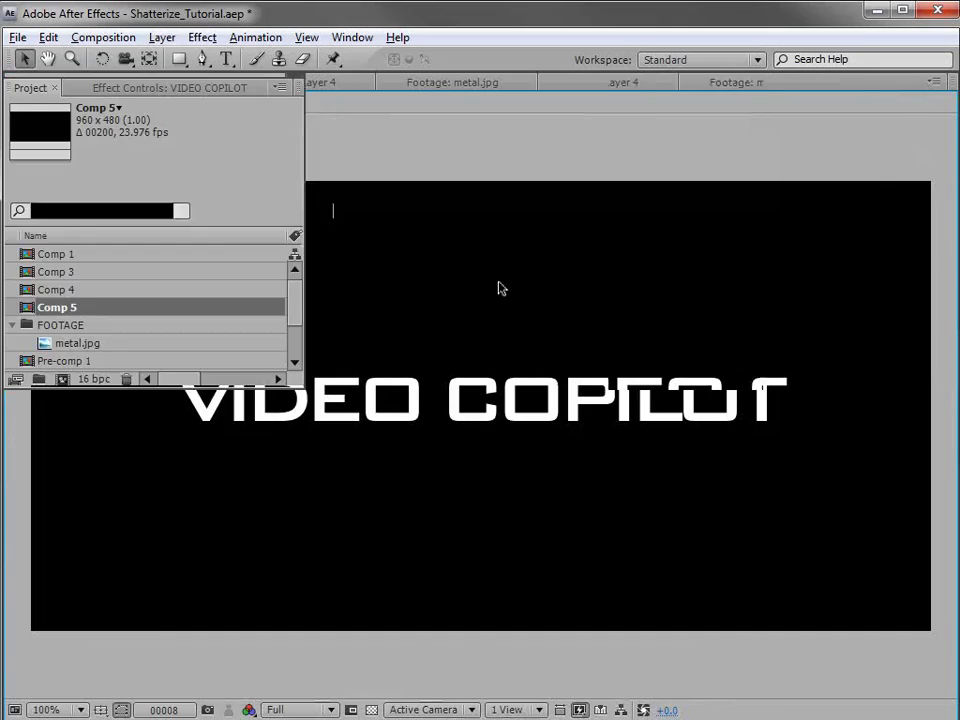
key("grave")
scroll(494, 246, "down", 2)
Step: Place metal.jpg beneath the text layer and set its track matte to Alpha Matte "VIDEO COPILOT"
left_click(73, 343)
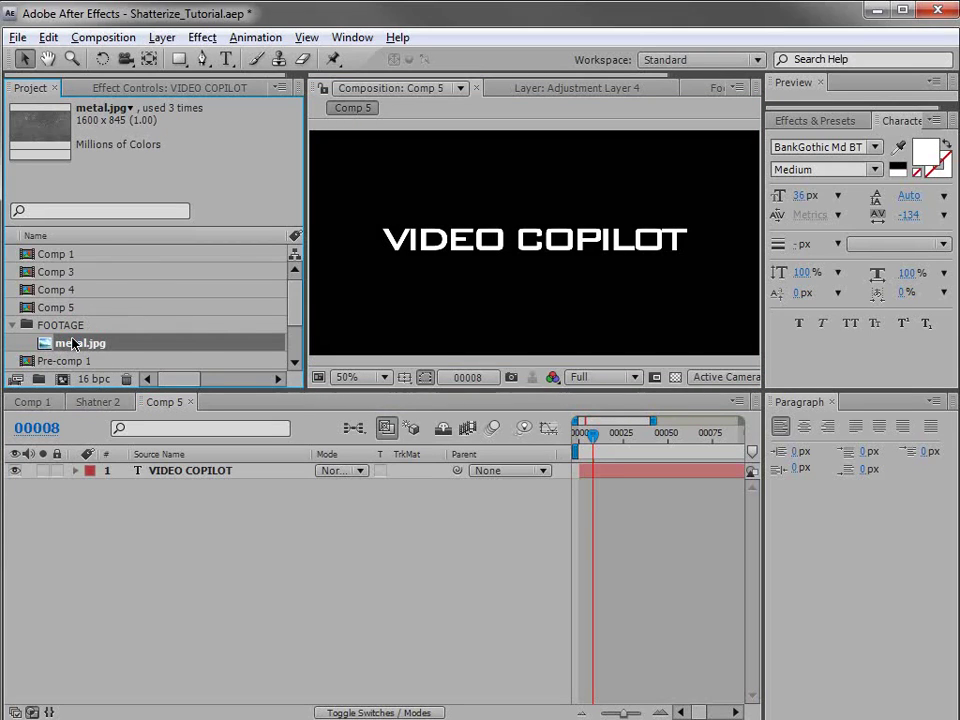
left_click_drag(60, 345, 171, 486)
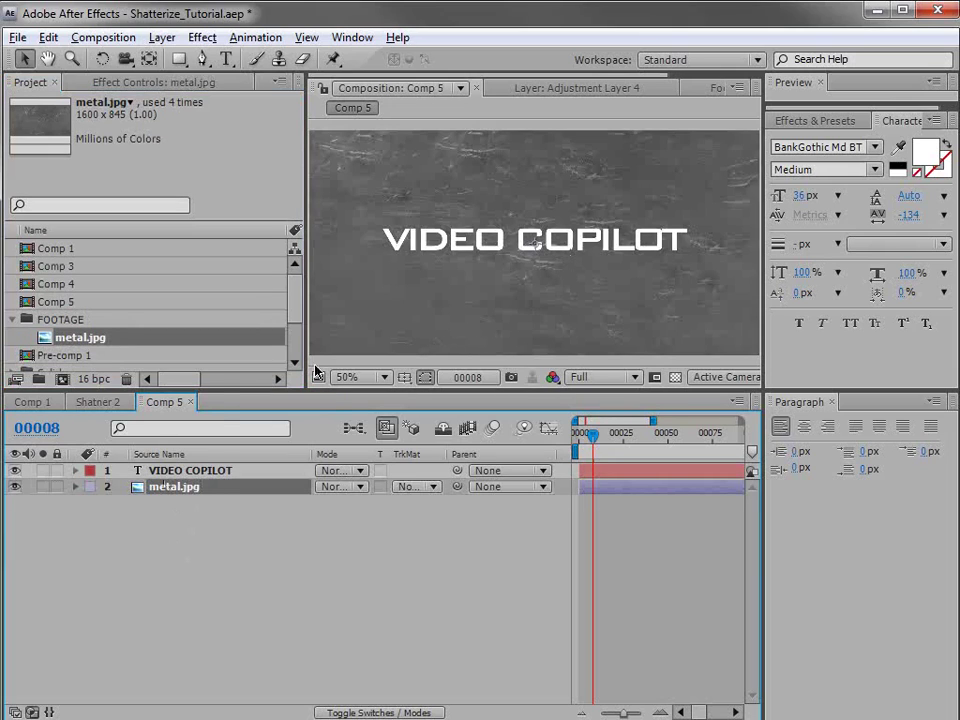
left_click(405, 487)
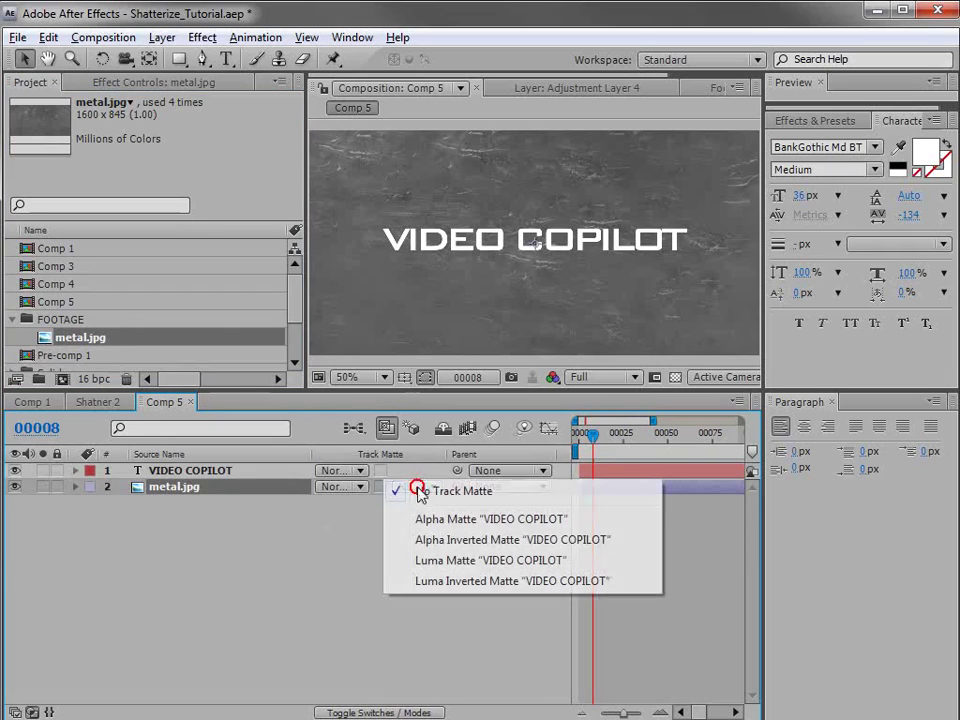
left_click(467, 522)
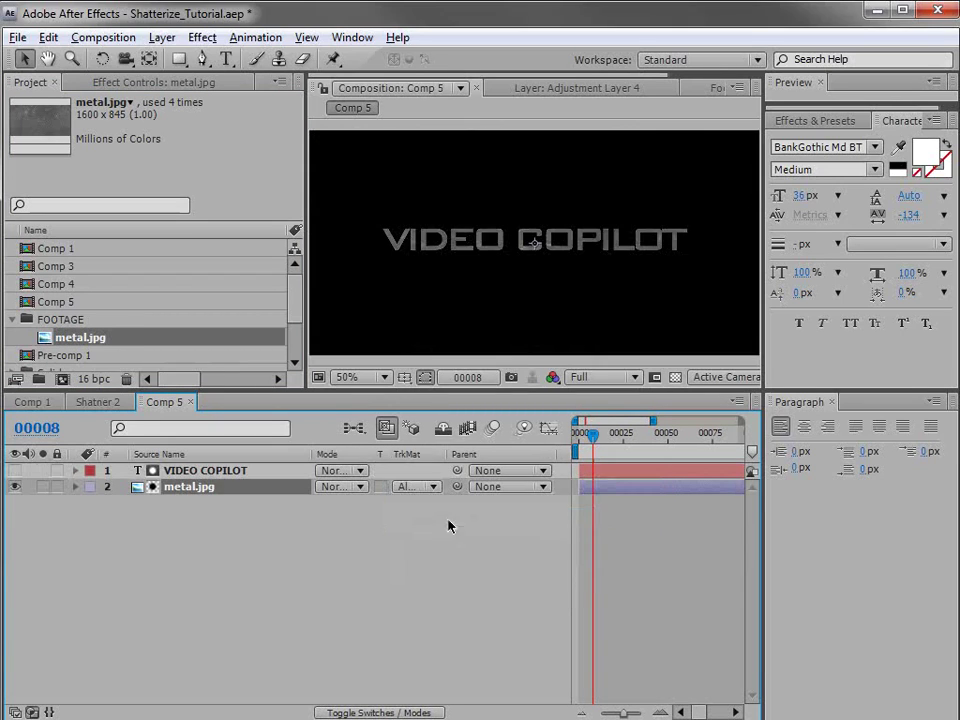
left_click(180, 470)
left_click(14, 470)
left_click(14, 470)
Step: Apply the Curves effect to the metal.jpg layer and shape a steep S-curve on RGB for stronger contrast
left_click(185, 487)
left_click(202, 37)
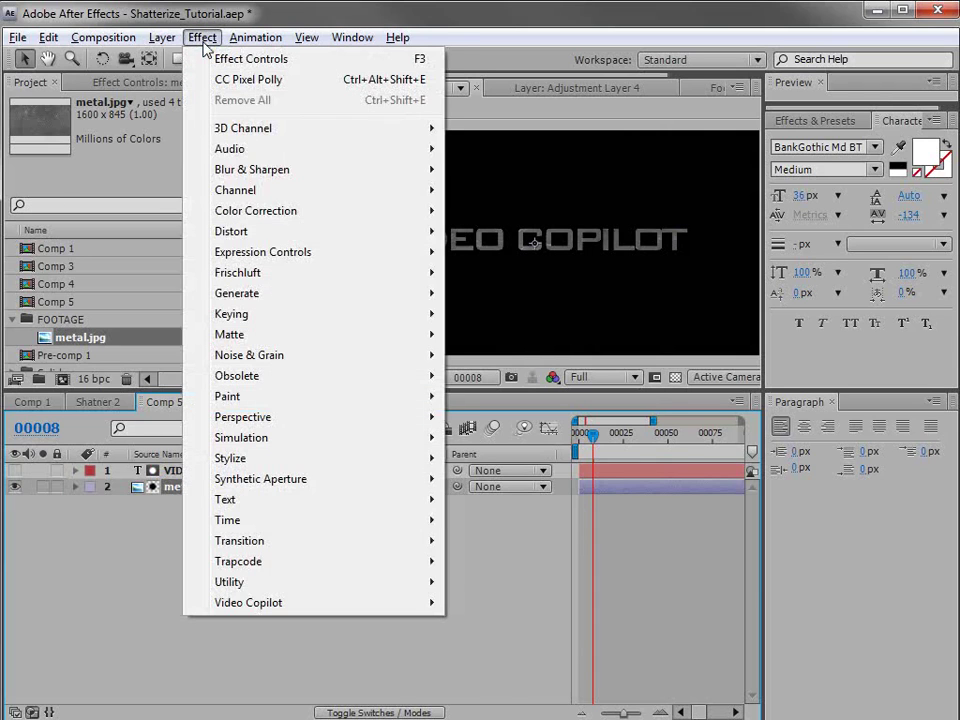
mouse_move(250, 212)
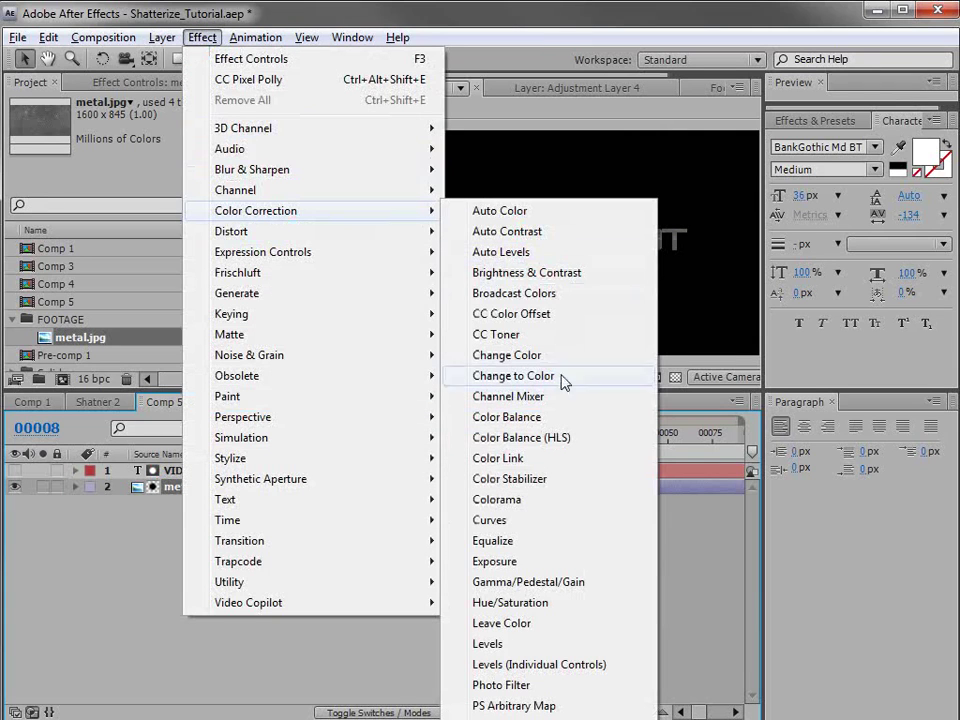
left_click(490, 520)
scroll(535, 243, "up", 2)
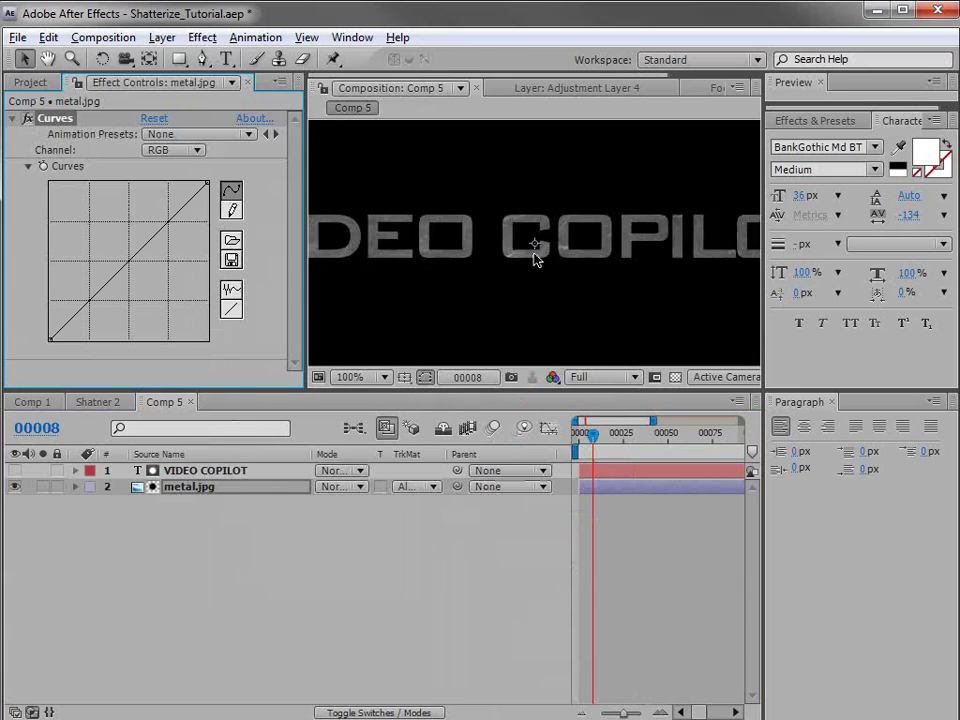
left_click_drag(115, 247, 121, 216)
left_click_drag(90, 275, 98, 311)
left_click_drag(118, 215, 130, 232)
left_click_drag(101, 312, 99, 311)
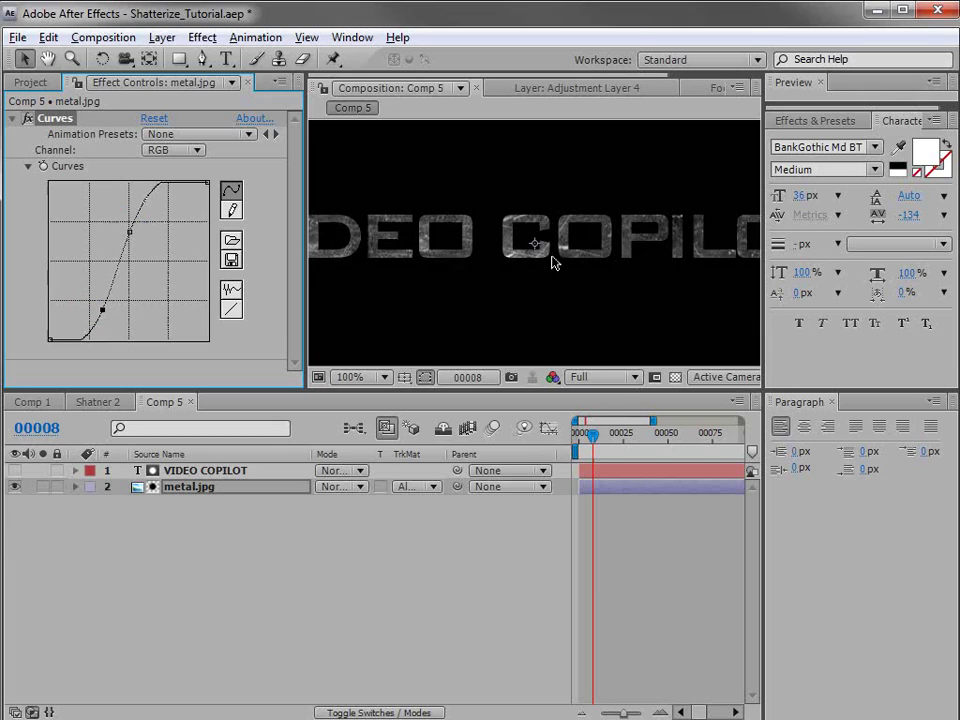
Step: Scale the metal.jpg layer to 47% and move it upward so its texture still covers the title
key("comma")
key("comma")
key("s")
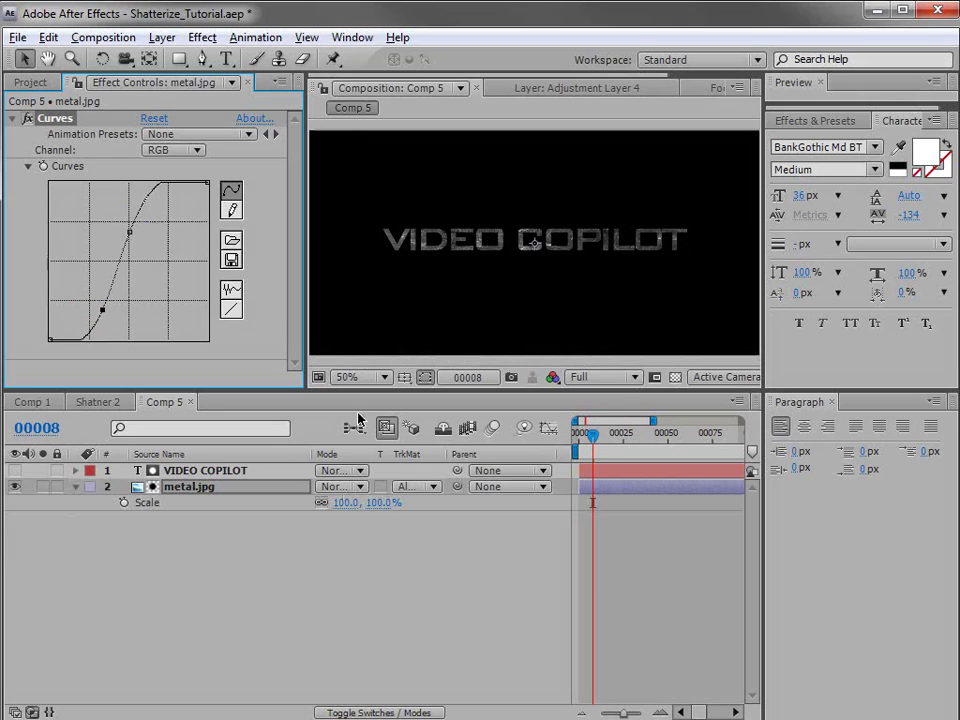
left_click_drag(381, 514, 344, 524)
key("period")
key("period")
left_click_drag(476, 332, 484, 214)
key("grave")
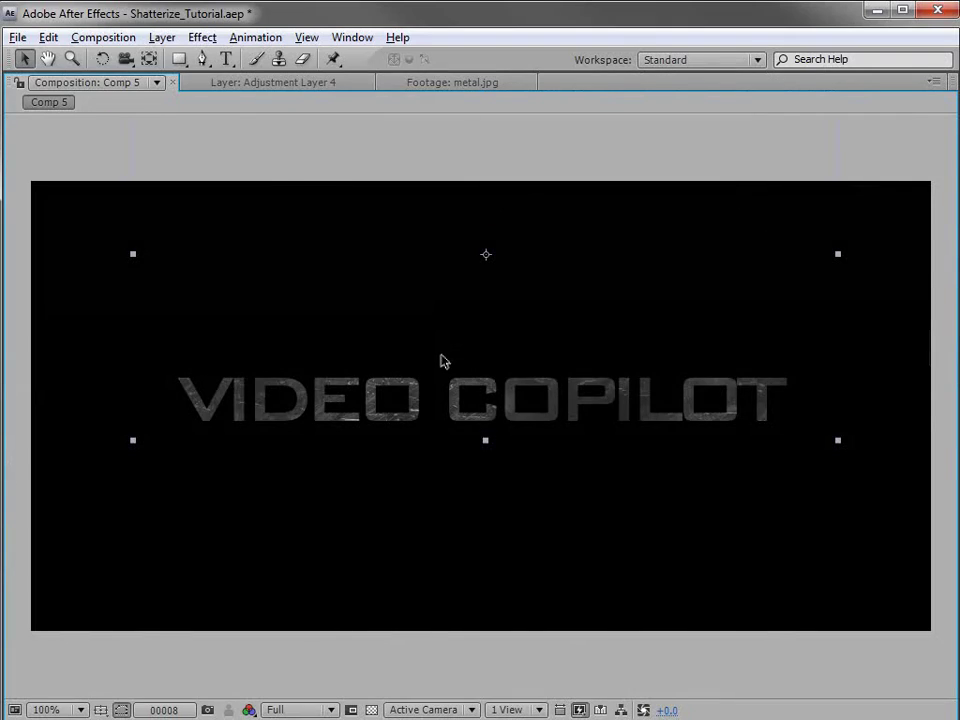
key("grave")
Step: Refine the metal layer's Curves by lifting the RGB shadows slightly, lowering the red midtones and raising the blue midtones
left_click_drag(102, 310, 102, 306)
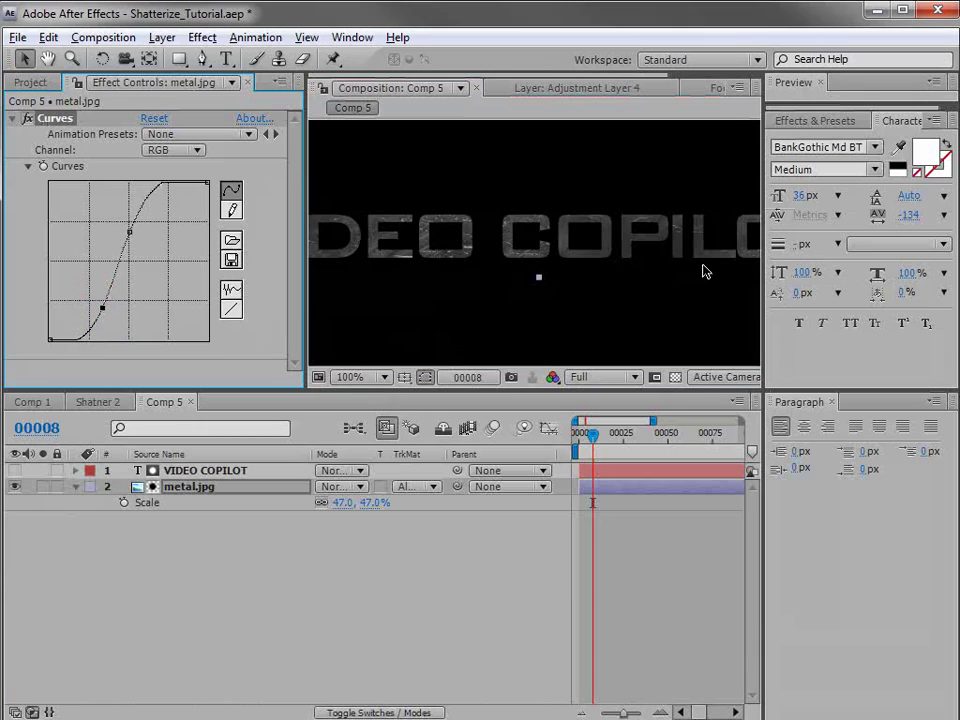
left_click(185, 152)
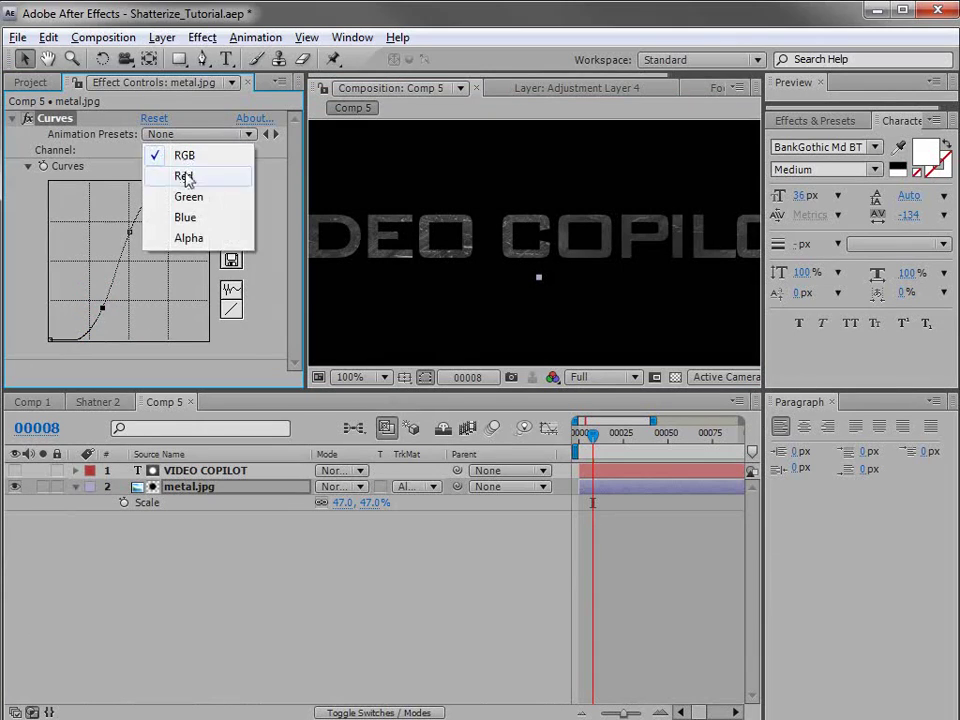
left_click(183, 176)
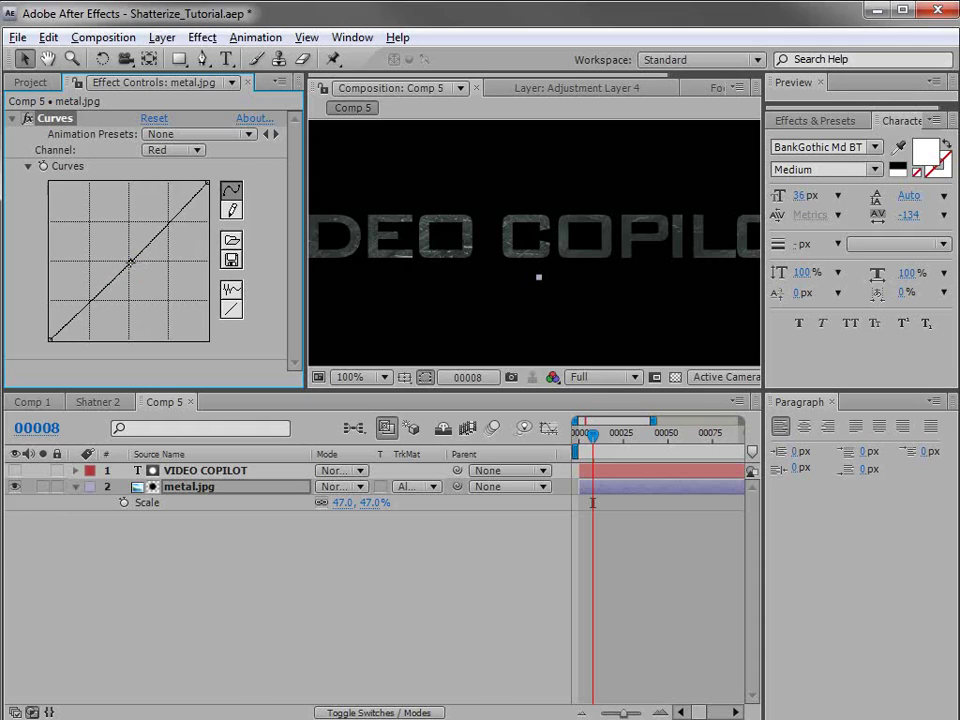
left_click(170, 152)
left_click(160, 190)
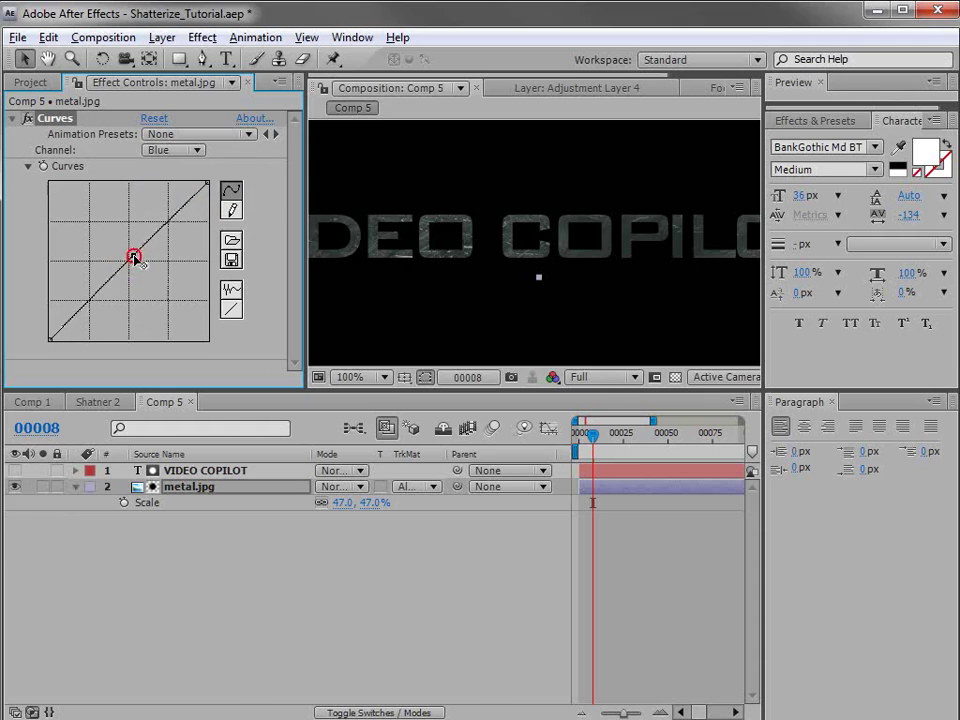
left_click(182, 151)
left_click(184, 152)
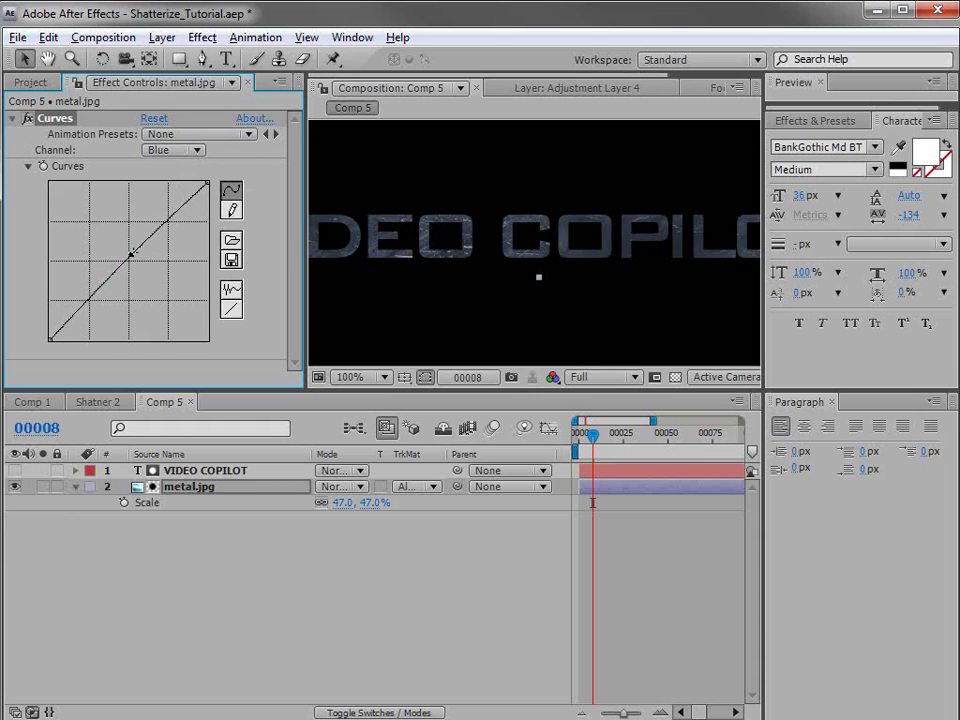
key("grave")
key("grave")
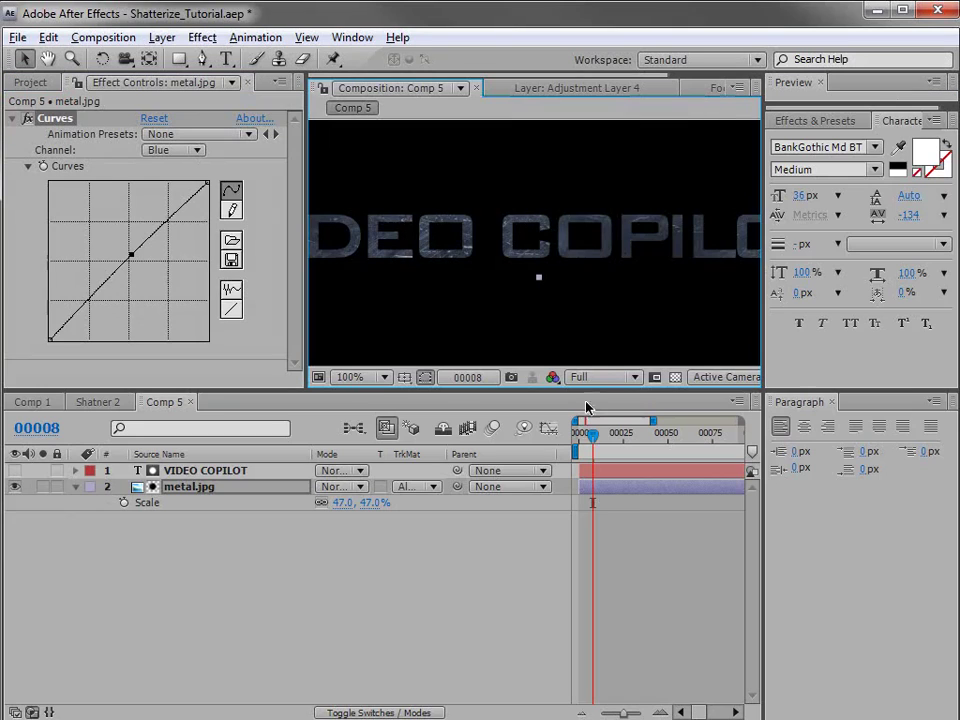
Step: Duplicate the VIDEO COPILOT matte text layer, make the copy visible and change its fill colour to black
key("comma")
key("comma")
left_click(669, 587)
left_click(183, 472)
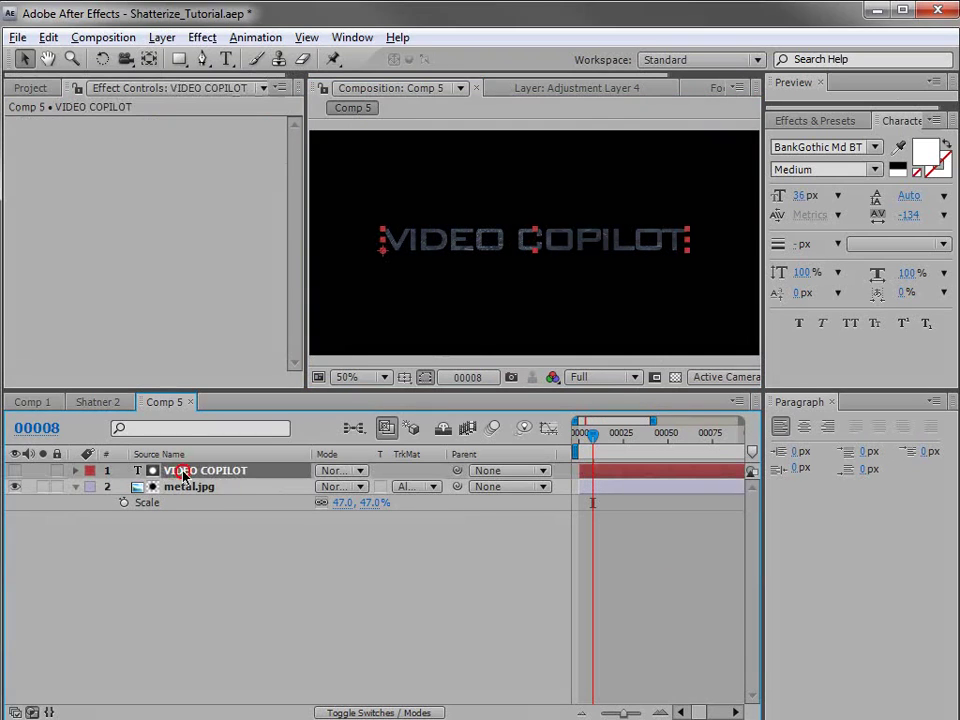
key("ctrl+d")
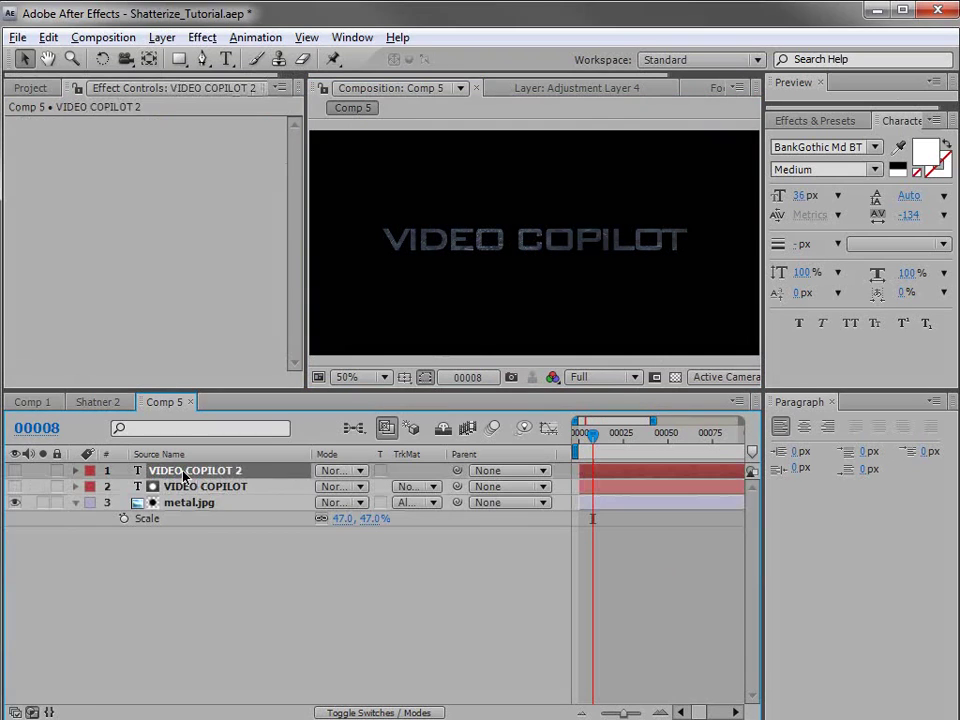
left_click(15, 470)
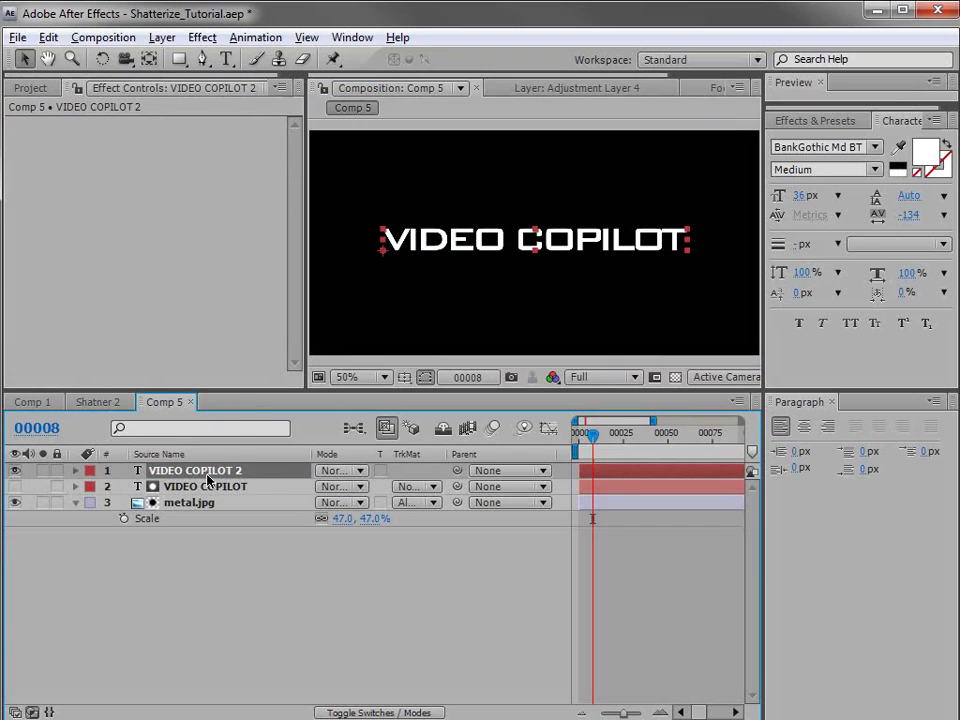
left_click(897, 167)
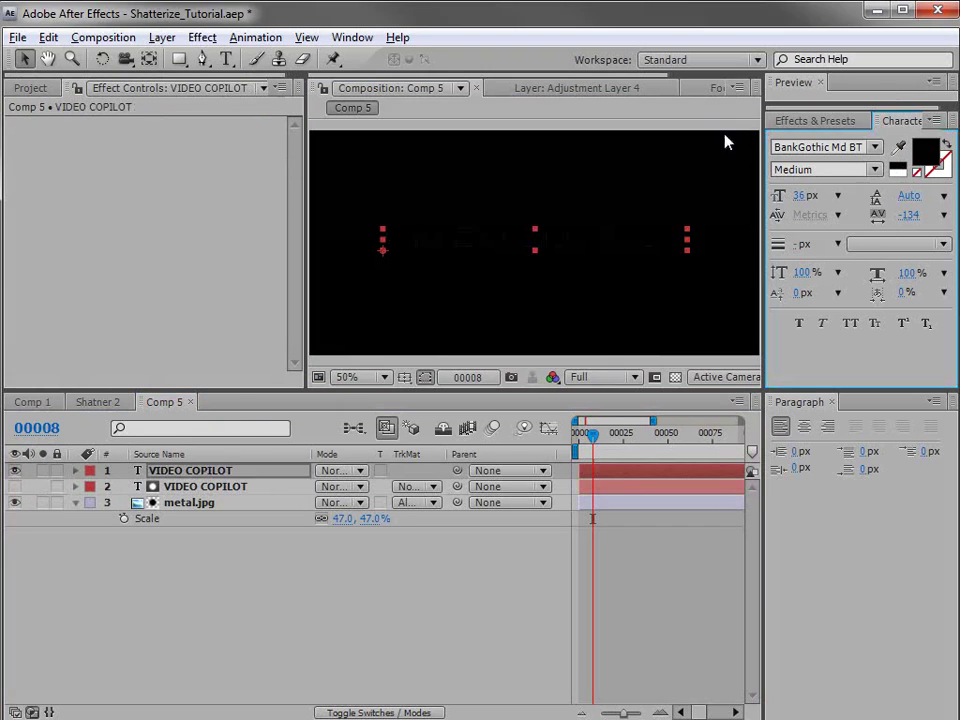
Step: Find the Bevel Alpha effect and apply it to the black VIDEO COPILOT text layer
left_click(790, 121)
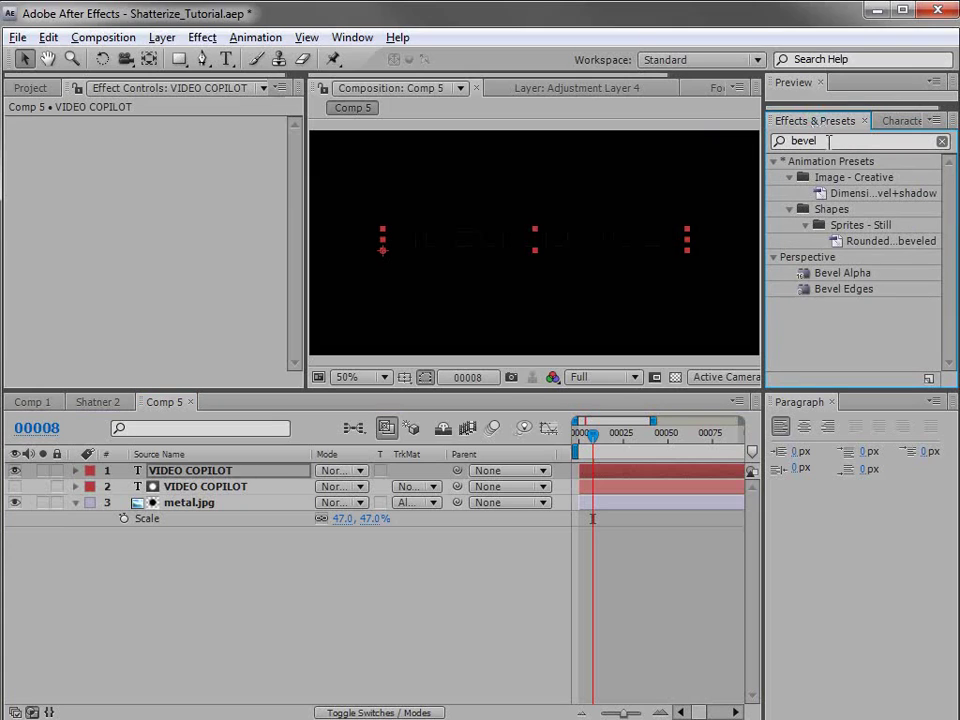
left_click(779, 141)
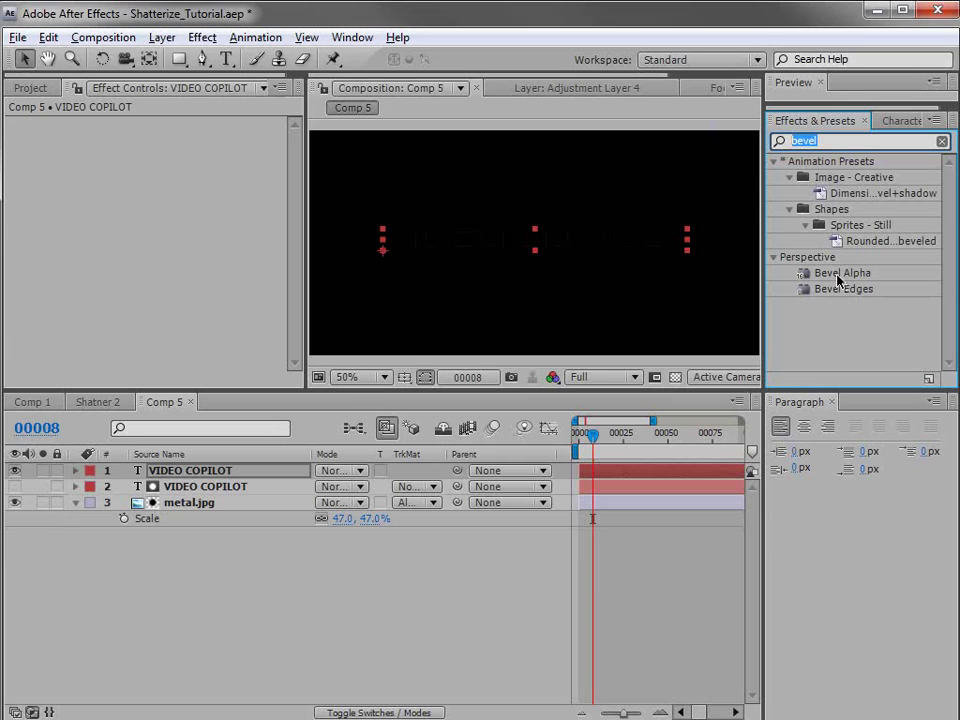
left_click_drag(827, 283, 210, 472)
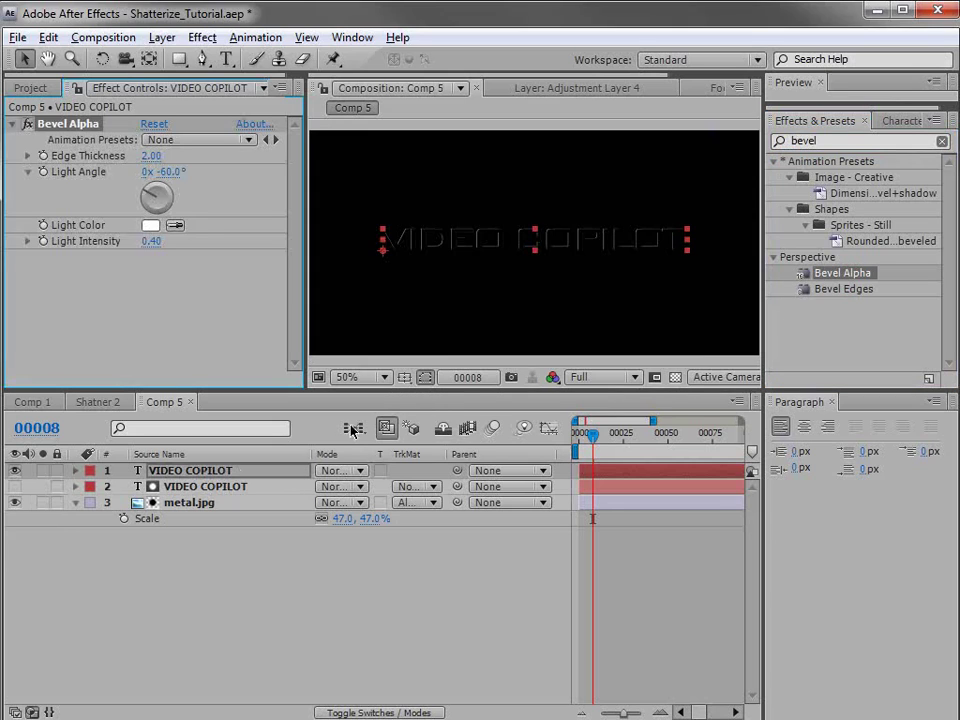
Step: Set the Bevel Alpha light angle to 0° and its light intensity to 0.63
key("period")
left_click(156, 192)
left_click(163, 171)
type("0")
key("Return")
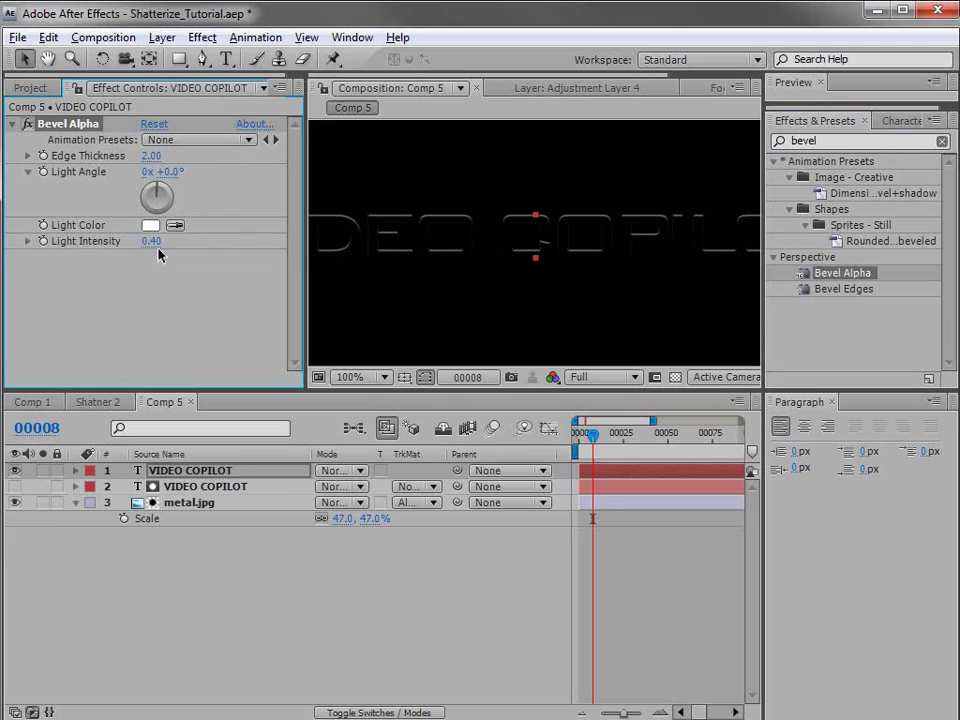
left_click_drag(161, 240, 173, 240)
Step: Set the beveled text layer's blending mode to Add and check the title in an enlarged composition view
left_click(178, 494)
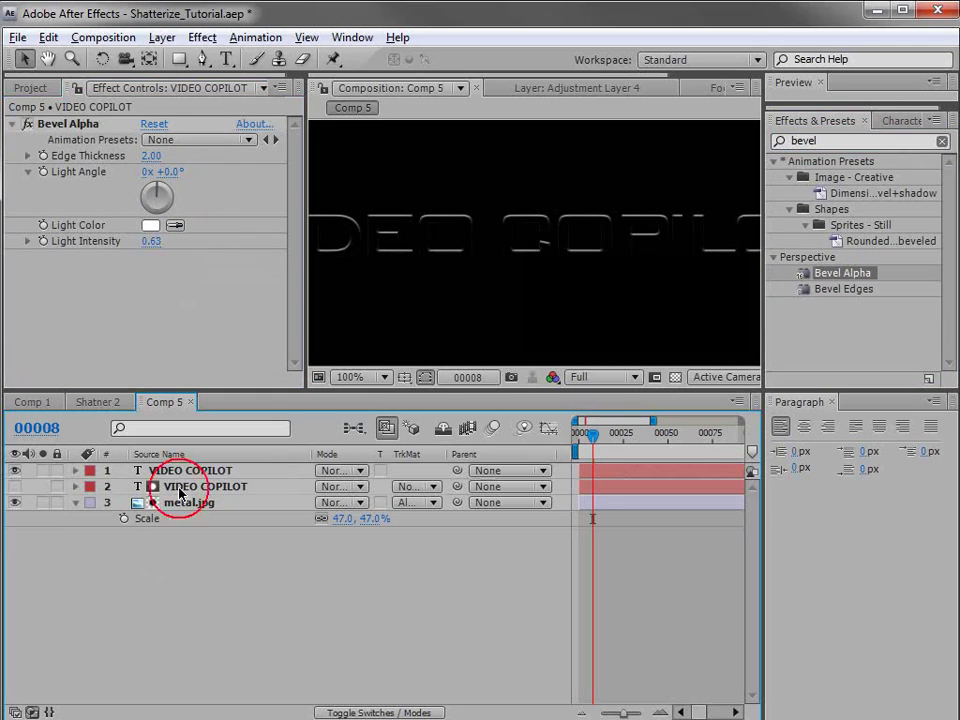
left_click(335, 476)
left_click(360, 678)
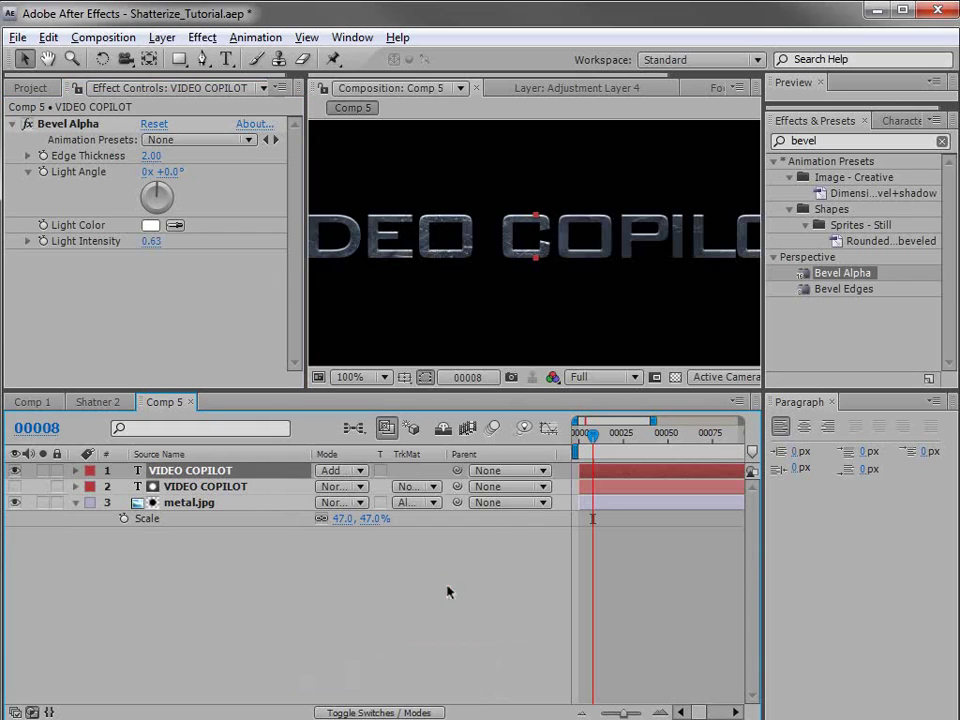
key("grave")
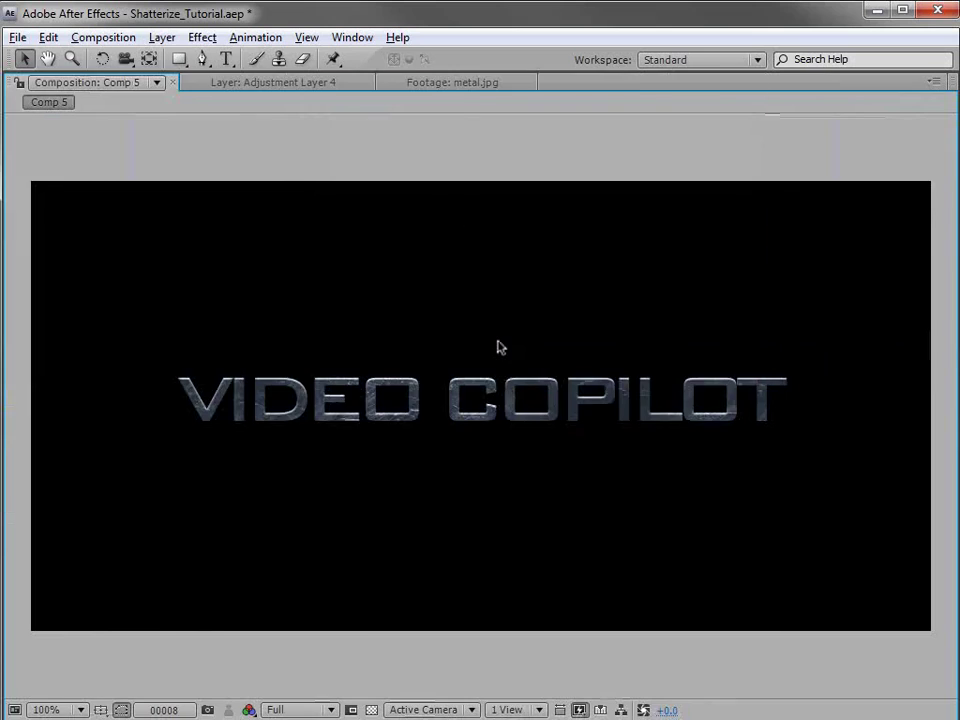
key("grave")
Step: Duplicate the beveled text layer and rotate the copy's Bevel Alpha light angle to -206°
left_click(189, 471)
key("ctrl+d")
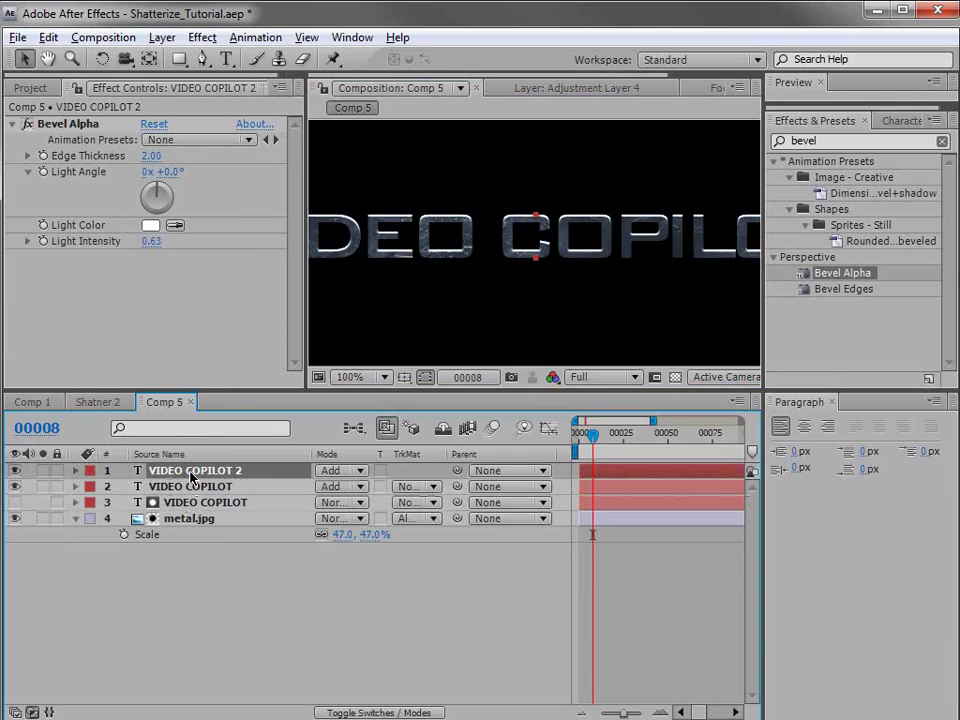
left_click_drag(151, 214, 162, 196)
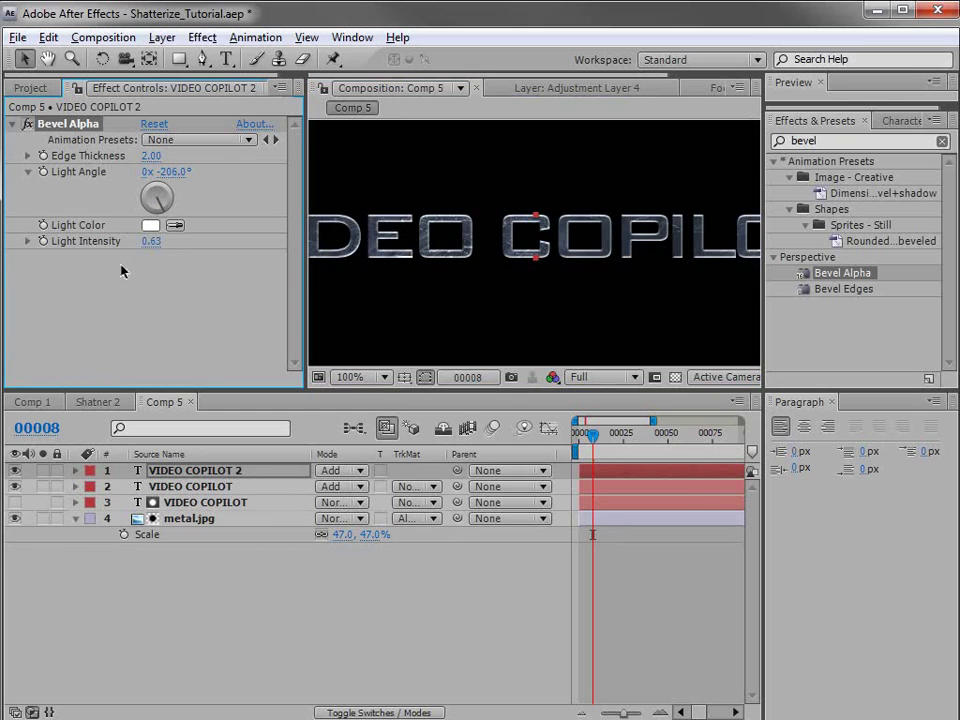
Step: Set the duplicate's Bevel Alpha edge thickness to 1.00 and light intensity to 0.35, checking the title enlarged
left_click_drag(128, 163, 135, 163)
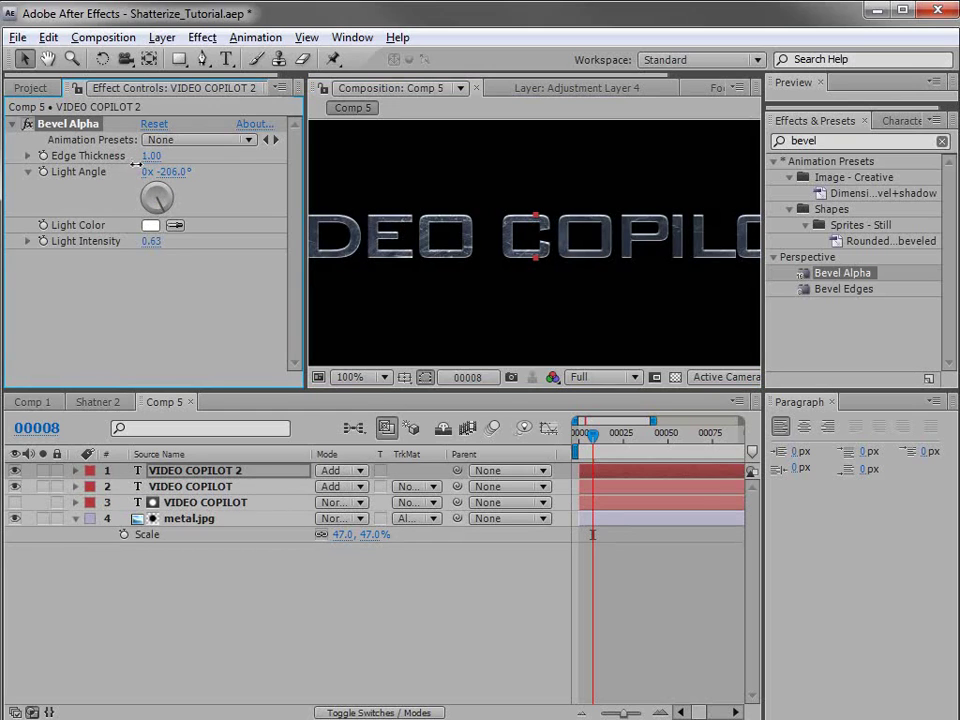
key("grave")
key("grave")
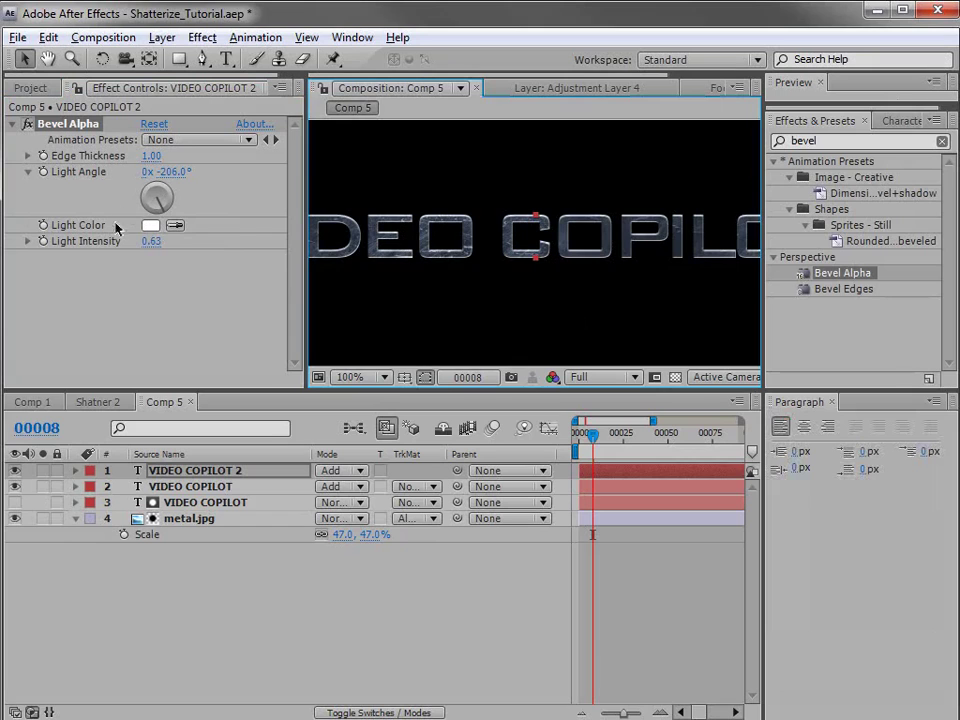
left_click_drag(153, 246, 166, 246)
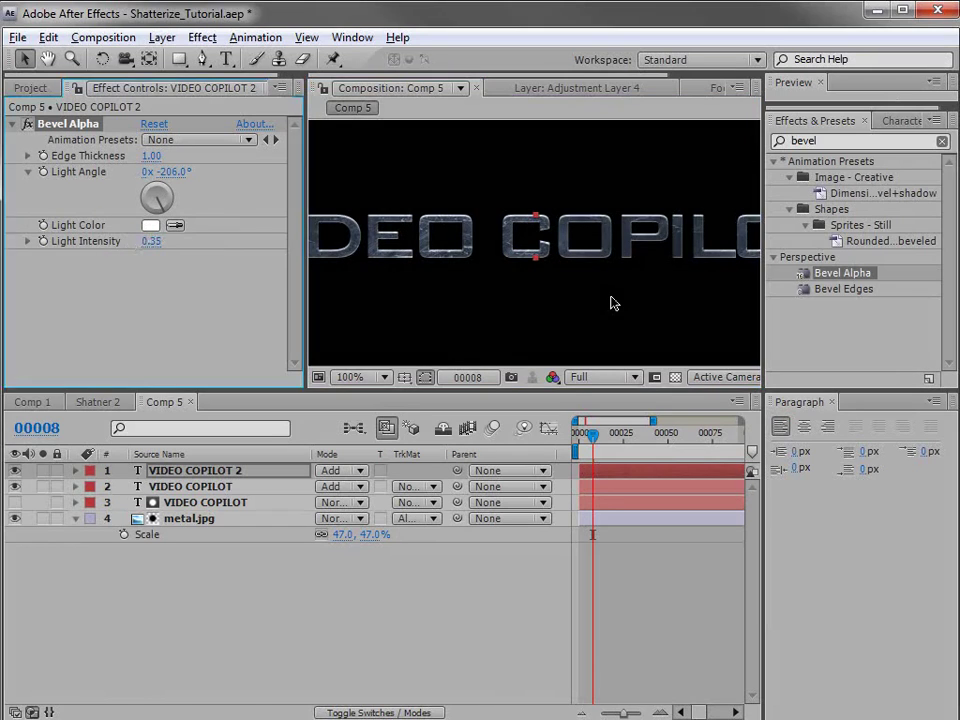
key("grave")
key("grave")
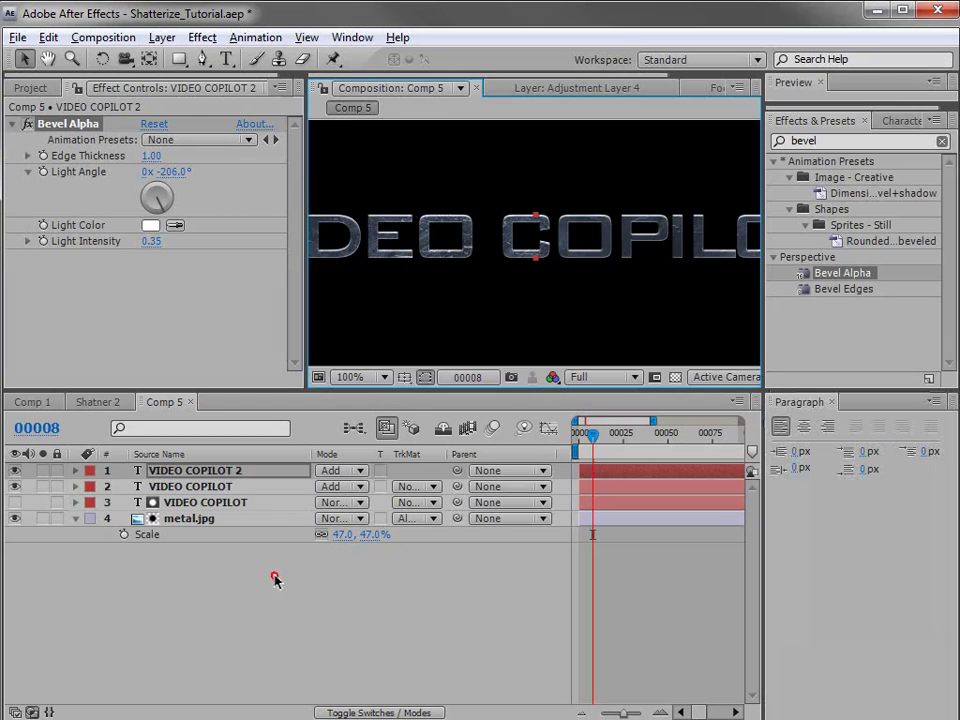
Step: Pre-compose the three text layers and metal.jpg into a new composition named "Text Title", moving all attributes
left_click(274, 579)
key("comma")
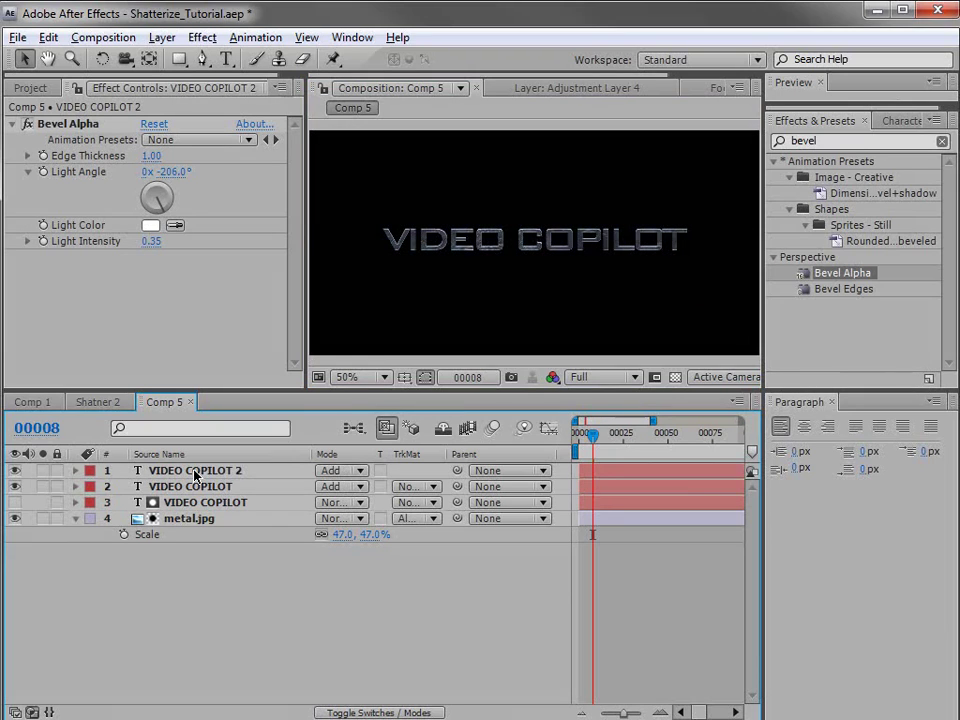
left_click(195, 476)
left_click(197, 517, "shift")
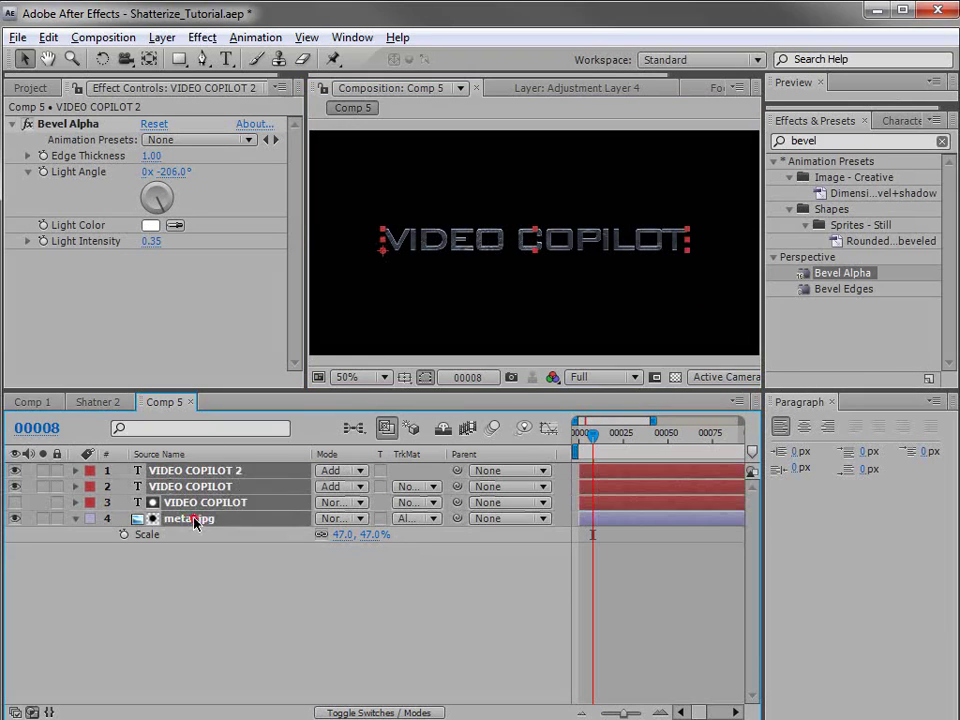
left_click(162, 37)
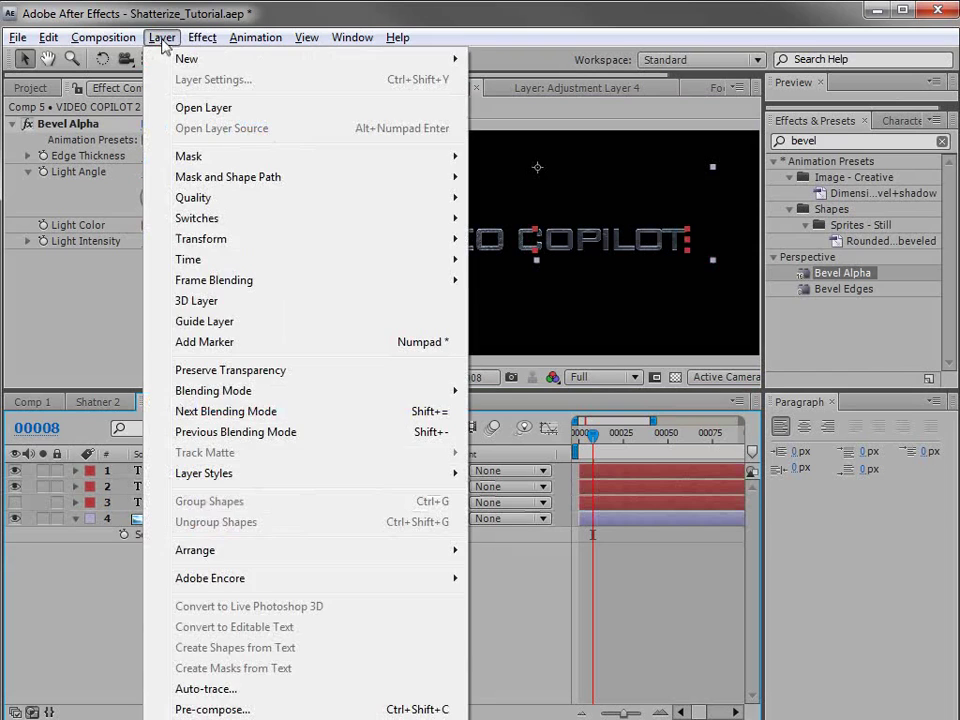
left_click(190, 709)
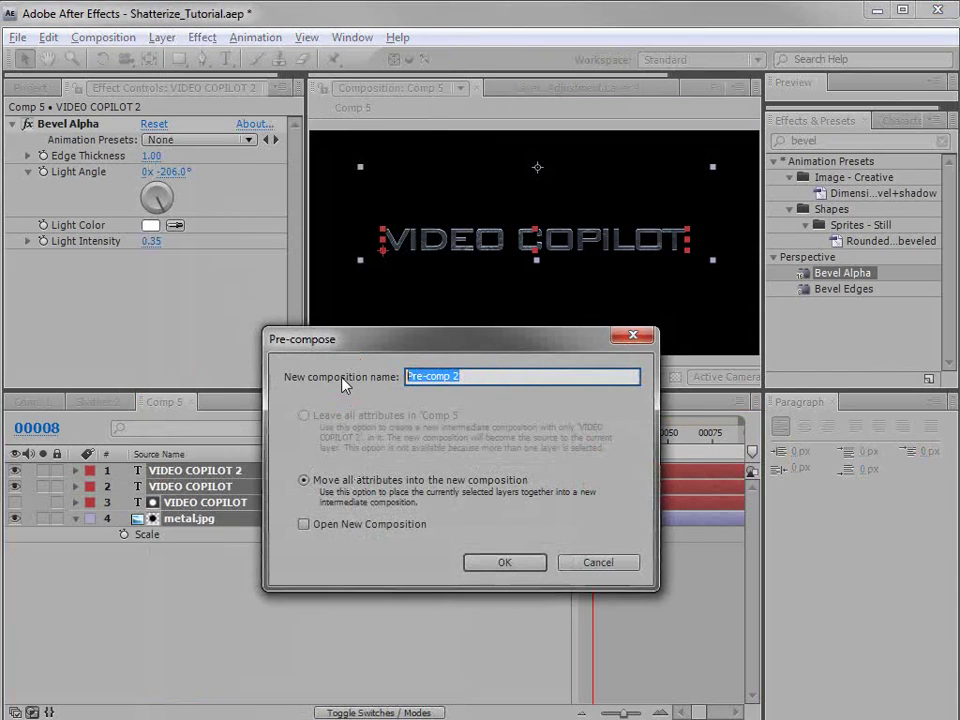
type("Text Title")
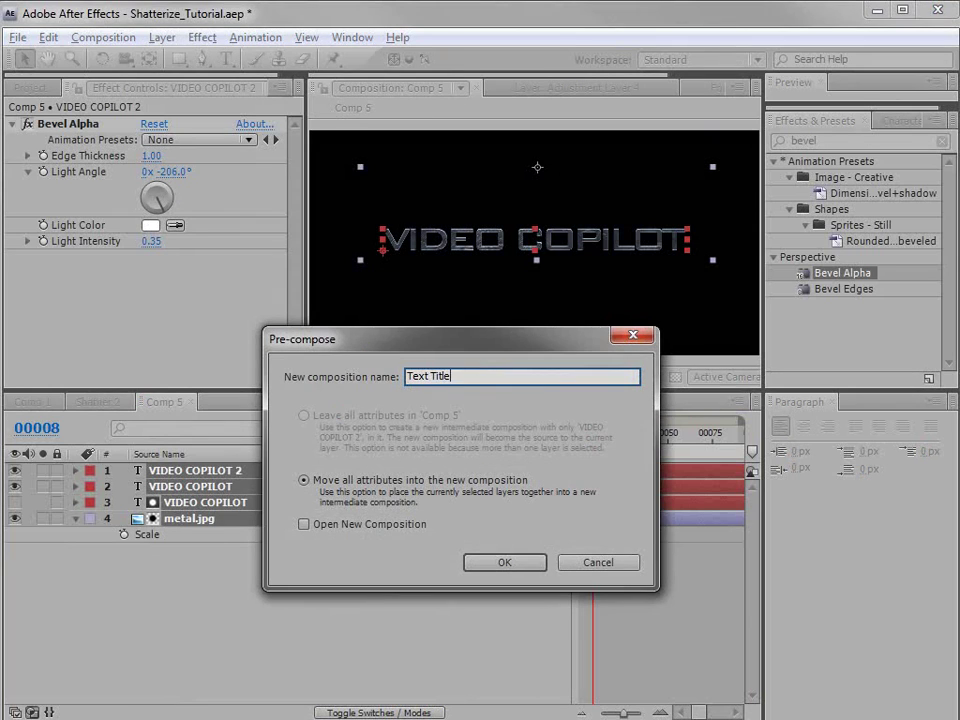
left_click(506, 566)
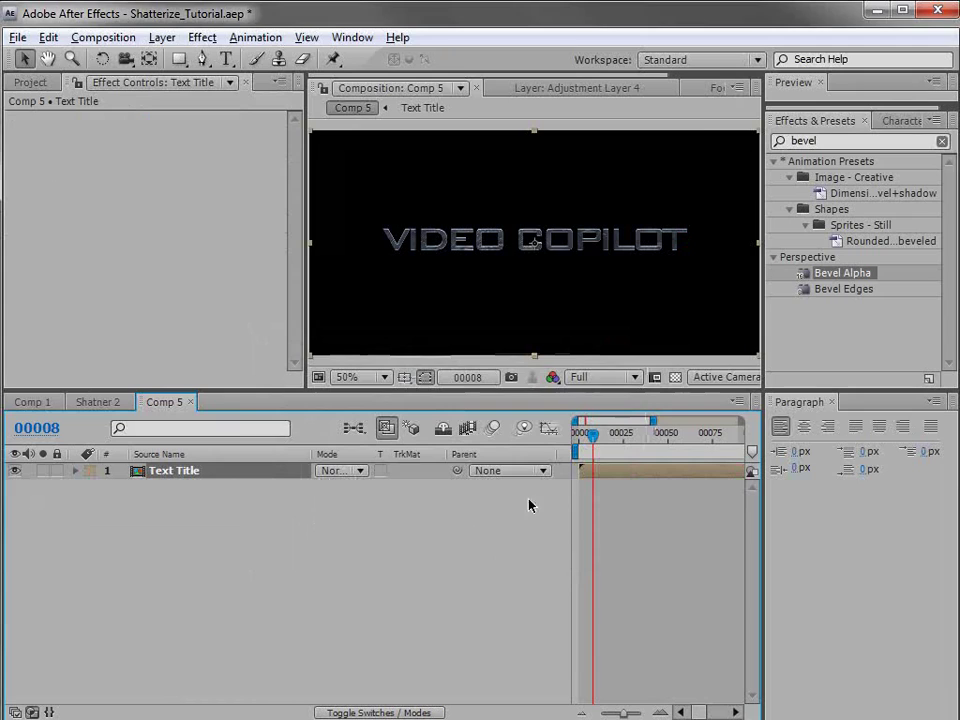
Step: Find the CC Pixel Polly effect, apply it to the Text Title layer and preview the first frames
left_click(906, 138)
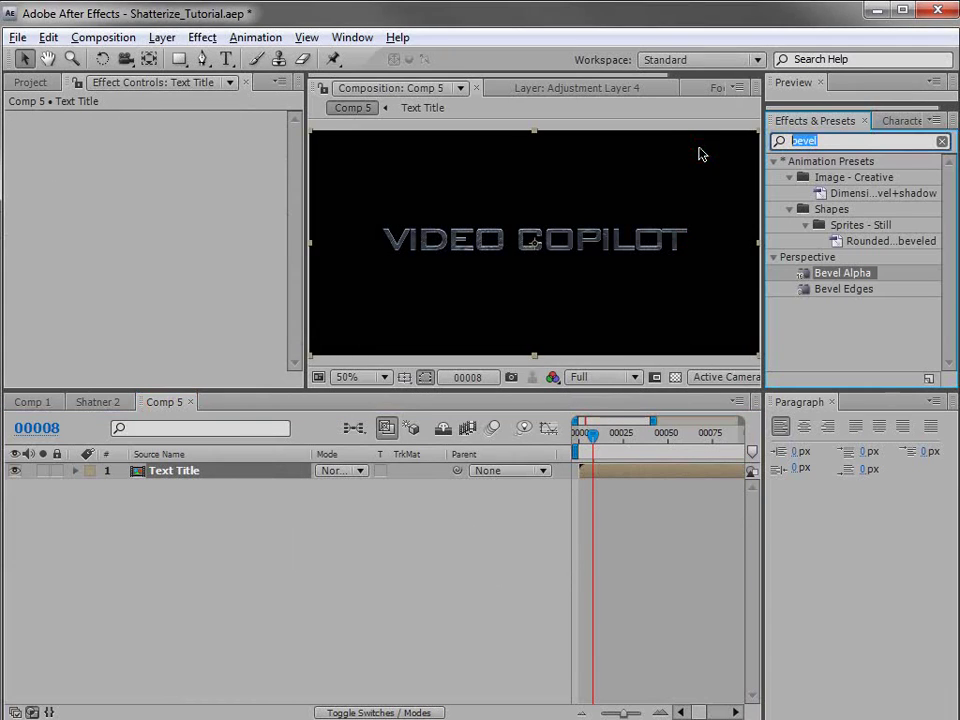
type("pix")
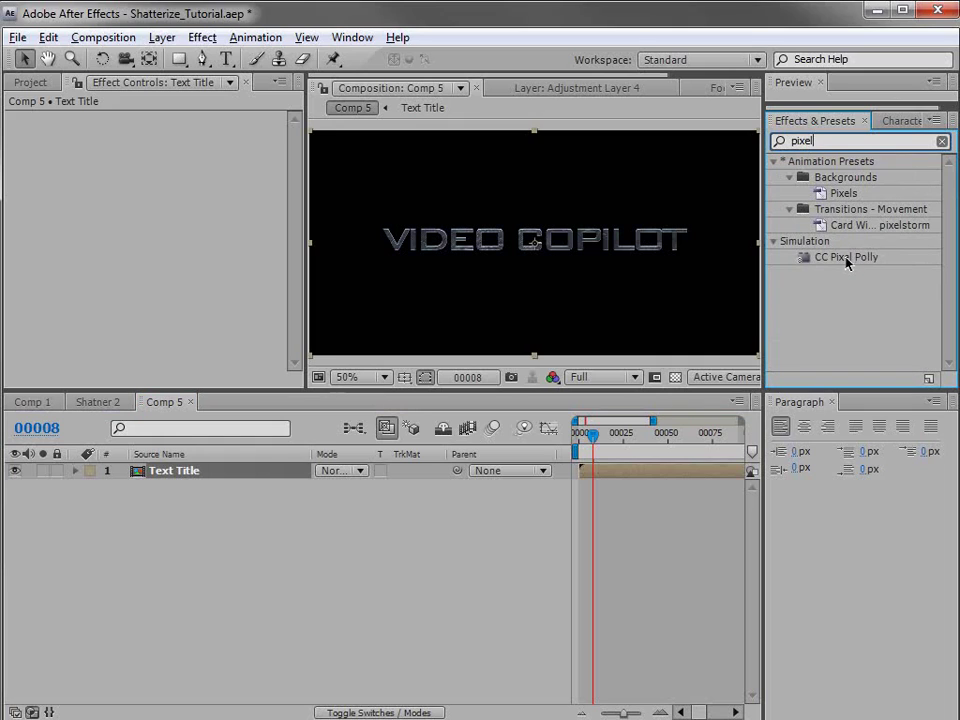
left_click_drag(846, 259, 585, 445)
left_click(578, 438)
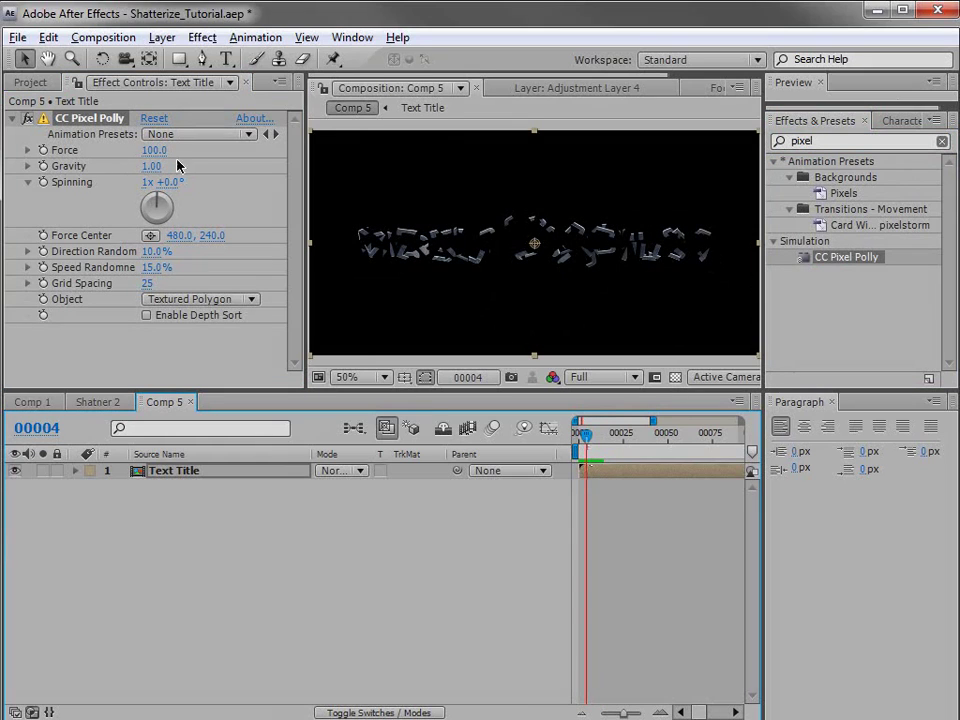
Step: Set CC Pixel Polly's Gravity to 0 and Force to -49, scrubbing through the shatter to check it
left_click(143, 172)
type("0")
key("Return")
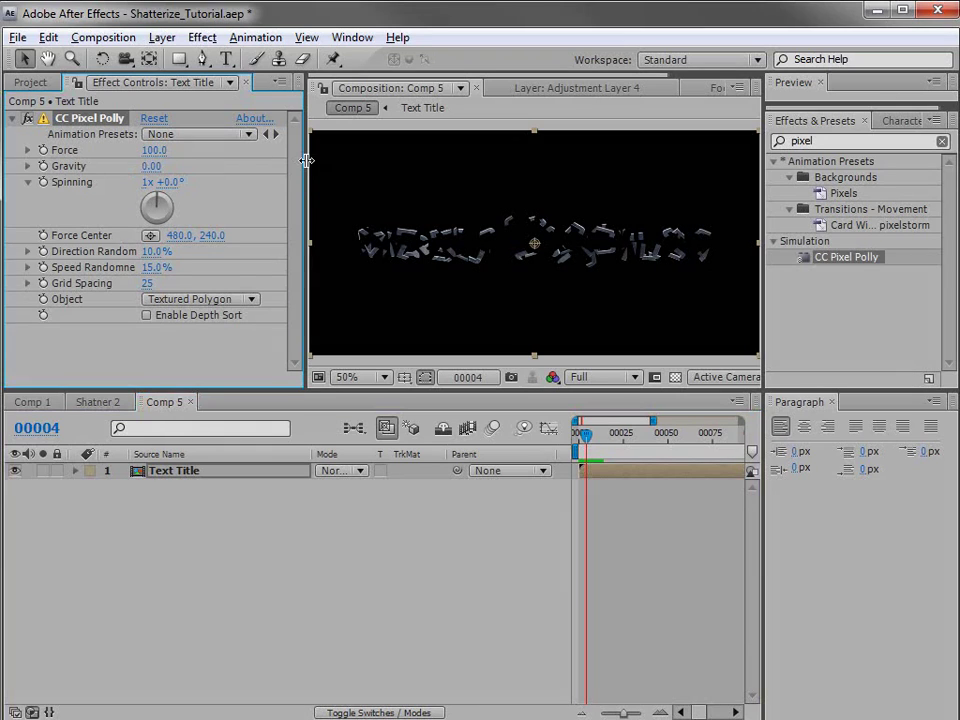
mouse_move(591, 458)
left_mouse_down()
mouse_move(591, 440)
mouse_move(619, 440)
mouse_move(581, 440)
mouse_move(595, 452)
left_mouse_up()
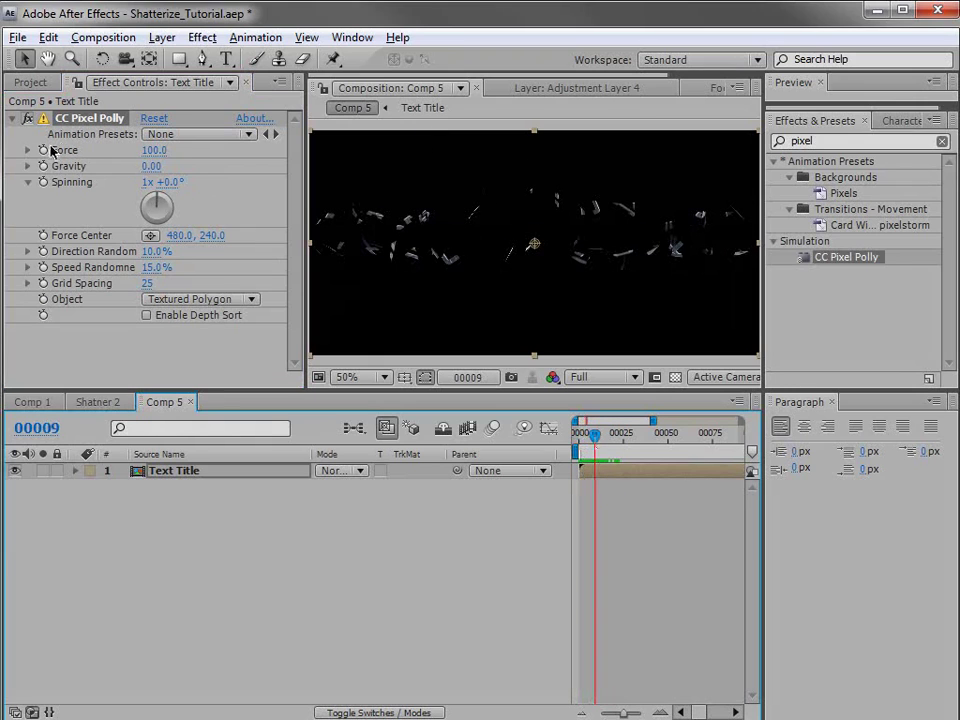
left_click_drag(165, 151, 127, 157)
mouse_move(604, 446)
left_mouse_down()
mouse_move(579, 444)
mouse_move(647, 444)
mouse_move(605, 444)
left_mouse_up()
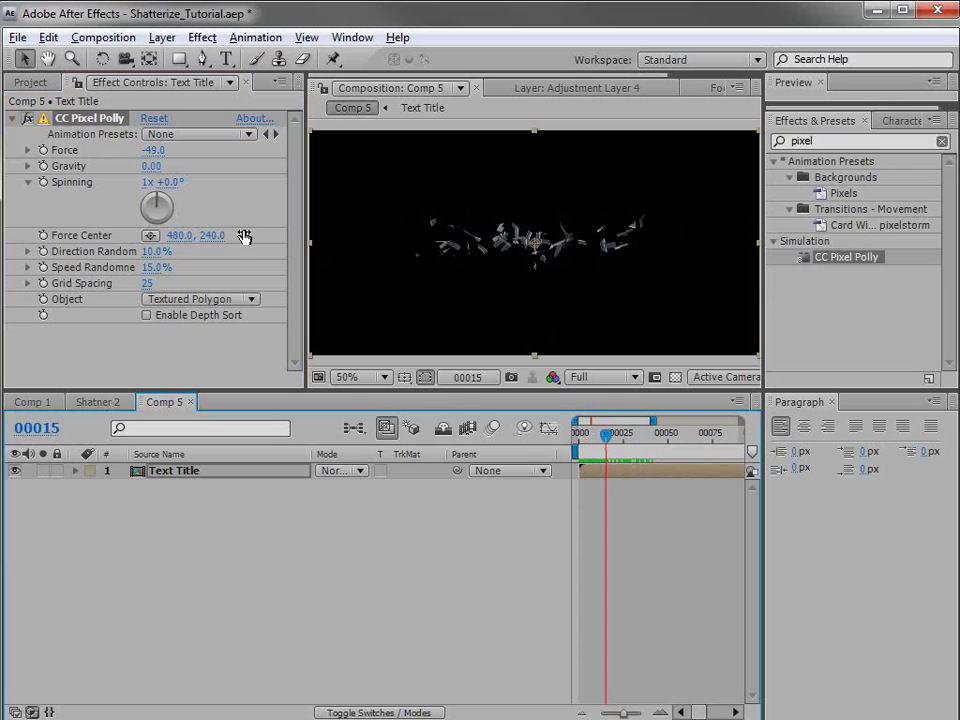
Step: Set CC Pixel Polly's direction randomness to 36% and speed randomness to 87%, previewing the scattered pieces
left_click_drag(154, 251, 172, 251)
mouse_move(605, 449)
left_mouse_down()
mouse_move(582, 449)
mouse_move(639, 449)
mouse_move(623, 450)
left_mouse_up()
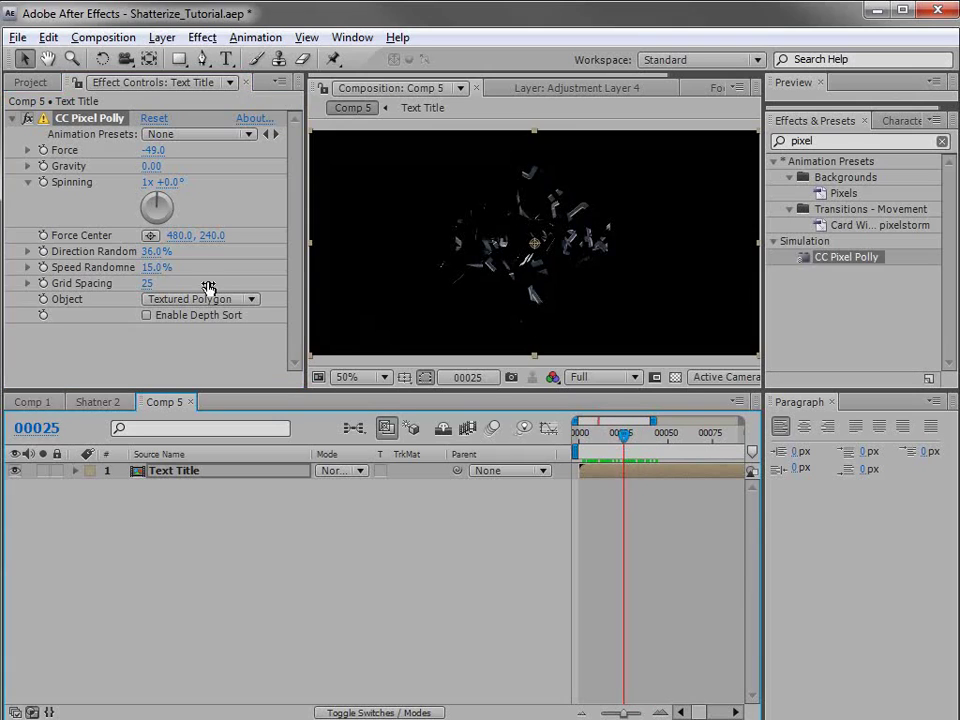
left_click_drag(150, 267, 217, 269)
mouse_move(617, 442)
left_mouse_down()
mouse_move(658, 439)
mouse_move(579, 441)
mouse_move(621, 441)
left_mouse_up()
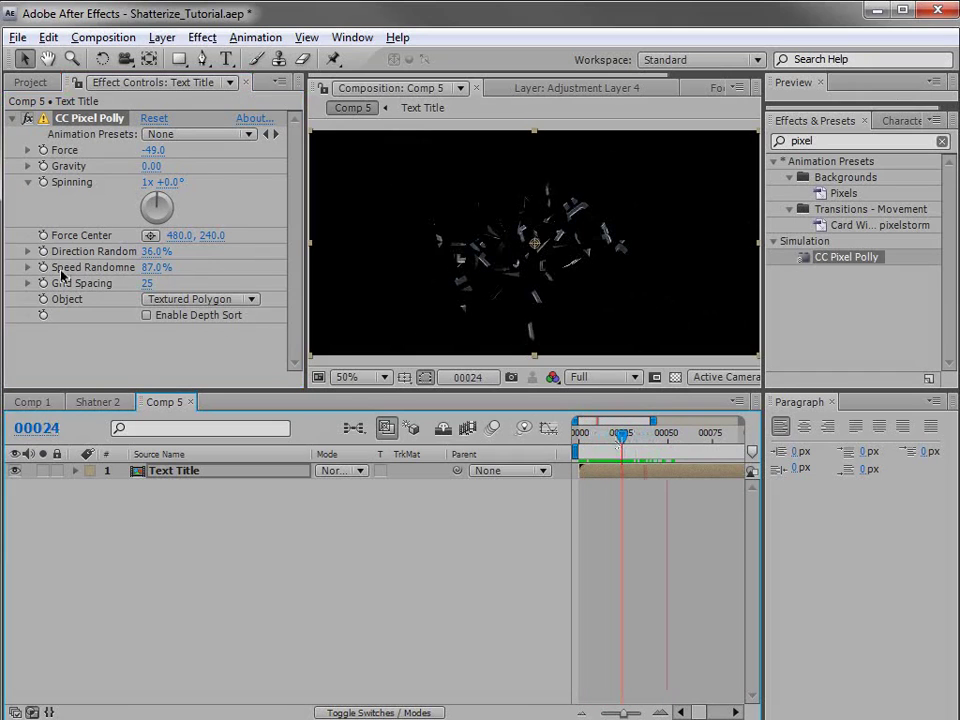
Step: Try CC Pixel Polly with a Grid Spacing of 1 and inspect the fine particles up close
mouse_move(147, 284)
left_mouse_down()
mouse_move(175, 282)
mouse_move(154, 285)
left_mouse_up()
left_click(168, 285)
type("1")
key("Return")
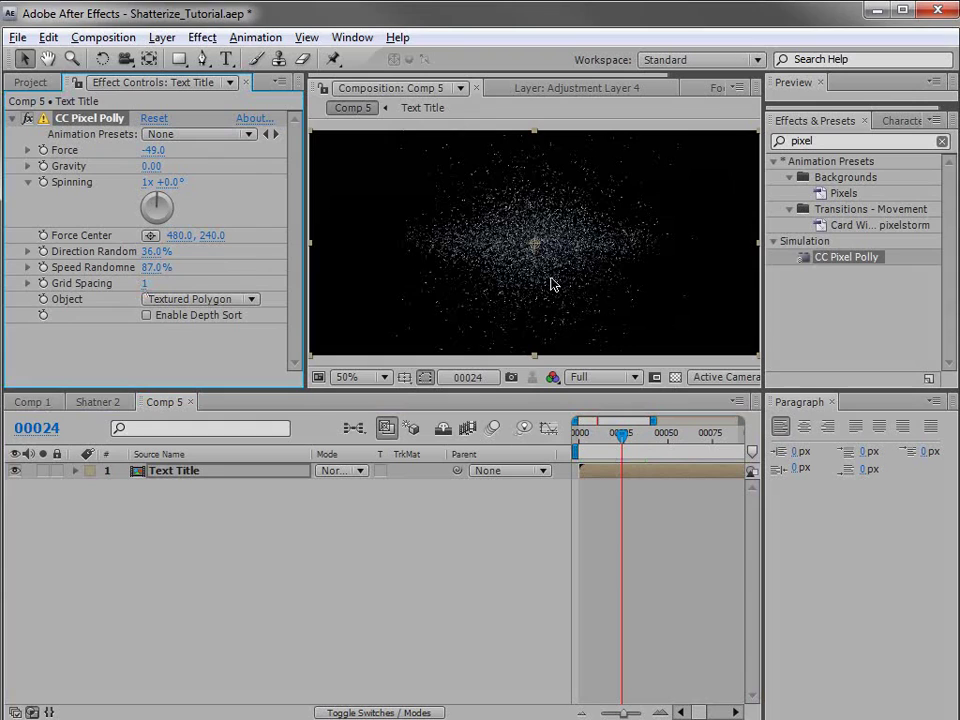
scroll(551, 285, "up", 2)
left_click_drag(589, 440, 612, 437)
Step: Set CC Pixel Polly's Grid Spacing to 16 and check the larger shards around frame 10
mouse_move(143, 283)
left_mouse_down()
mouse_move(246, 285)
mouse_move(147, 285)
left_mouse_up()
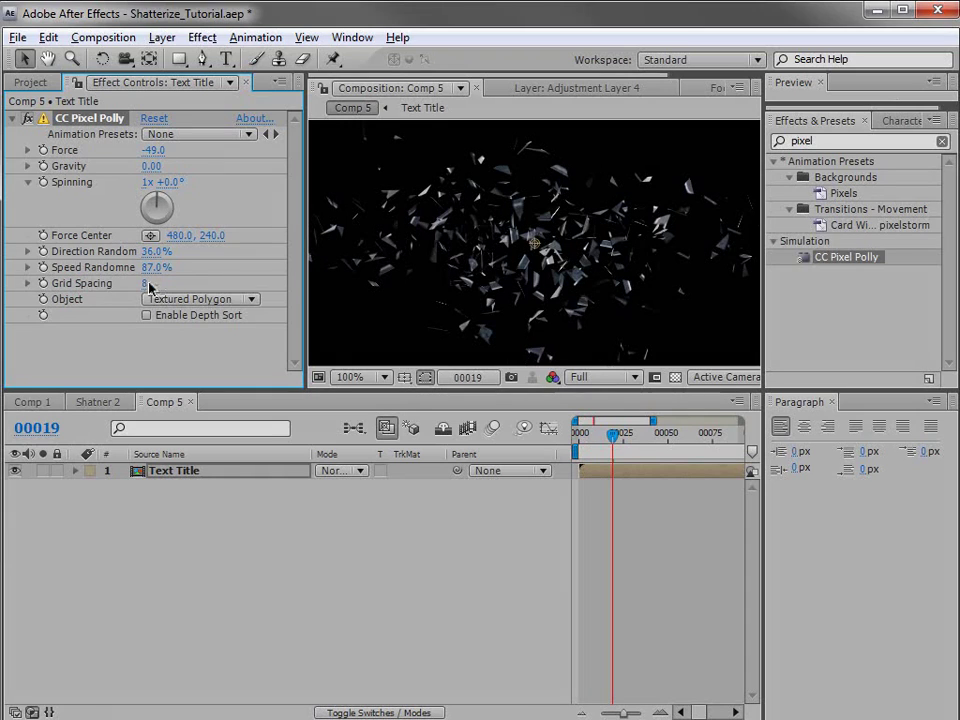
left_click(147, 284)
type("16")
key("Return")
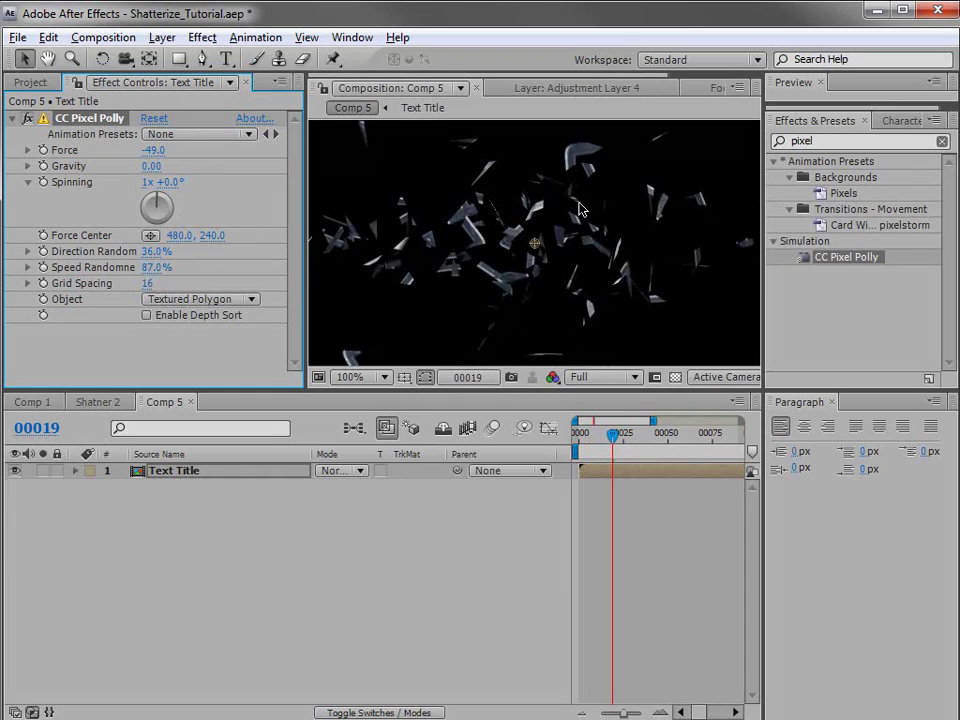
scroll(585, 326, "down", 2)
scroll(575, 293, "up", 2)
mouse_move(590, 434)
left_mouse_down()
mouse_move(612, 443)
mouse_move(596, 437)
left_mouse_up()
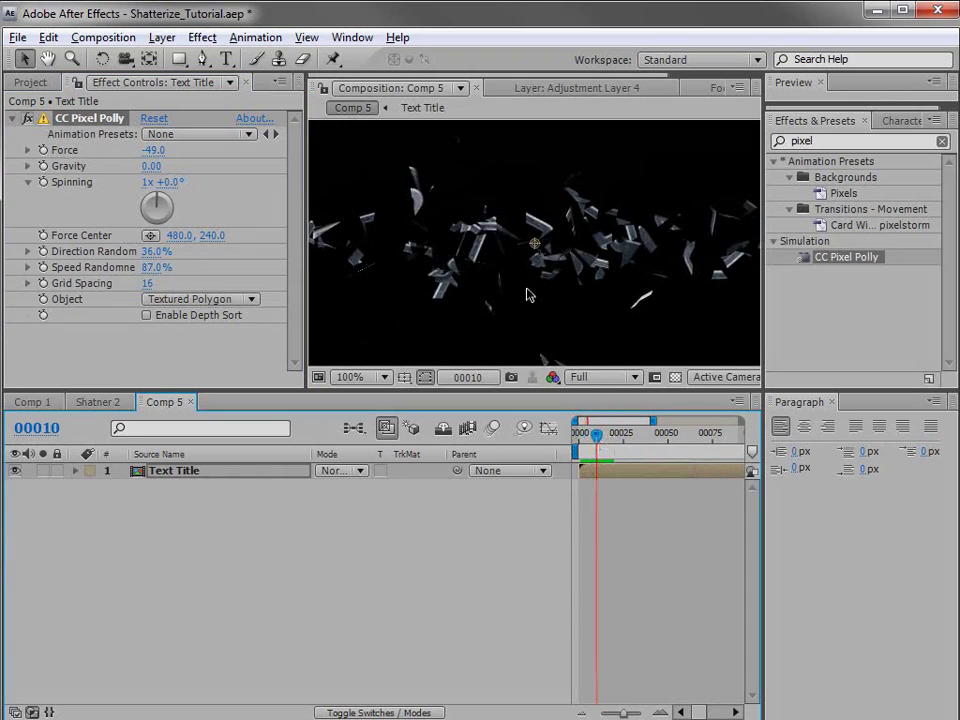
Step: Set CC Pixel Polly's Spinning to 2 revolutions and Gravity to -0.43, scrubbing through the shatter to check the motion
scroll(529, 295, "down", 1)
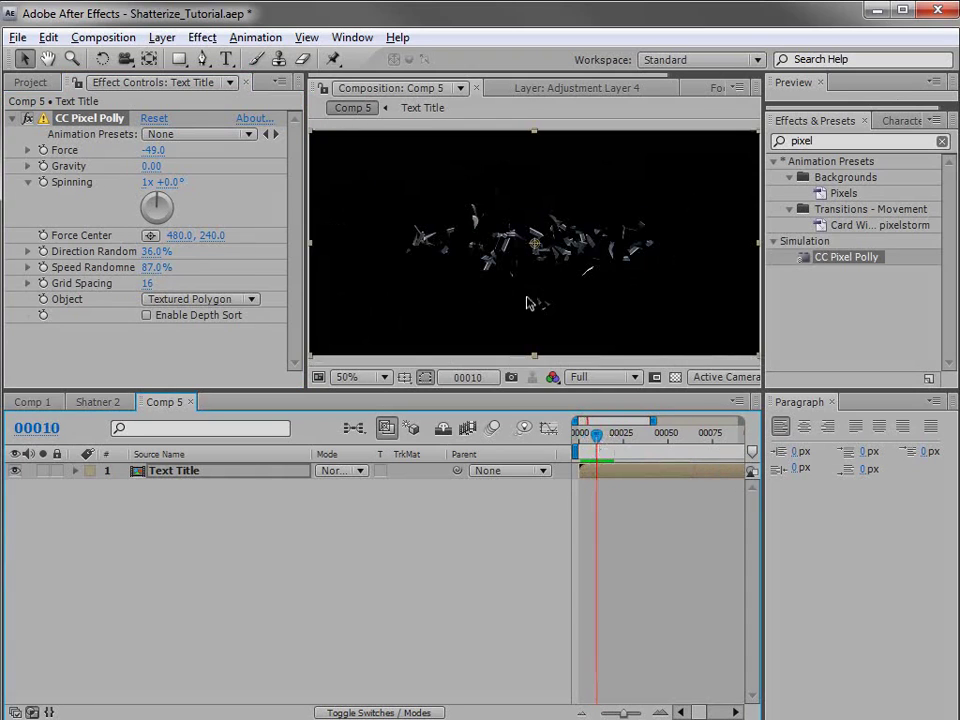
left_click(147, 187)
type("2")
key("Return")
left_click_drag(575, 450, 618, 447)
left_click_drag(152, 167, 135, 182)
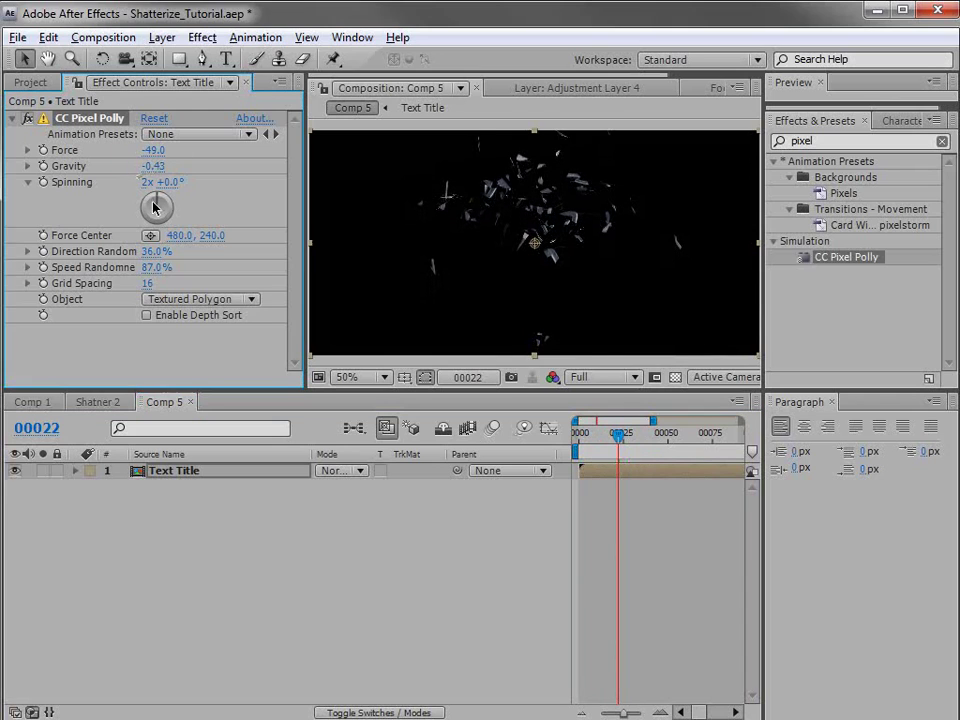
left_click_drag(604, 447, 623, 456)
left_click(114, 127)
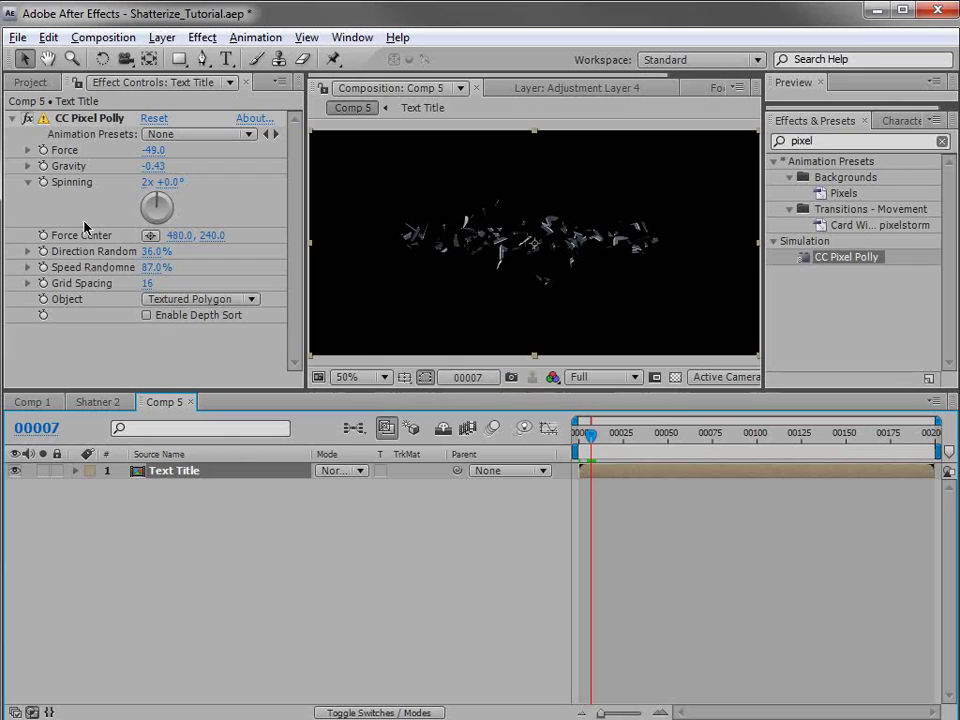
Step: Add the expression wiggle(0,25) to CC Pixel Polly's Force property
left_click(43, 150, "alt")
left_click_drag(710, 541, 577, 534)
type("wiggle(0")
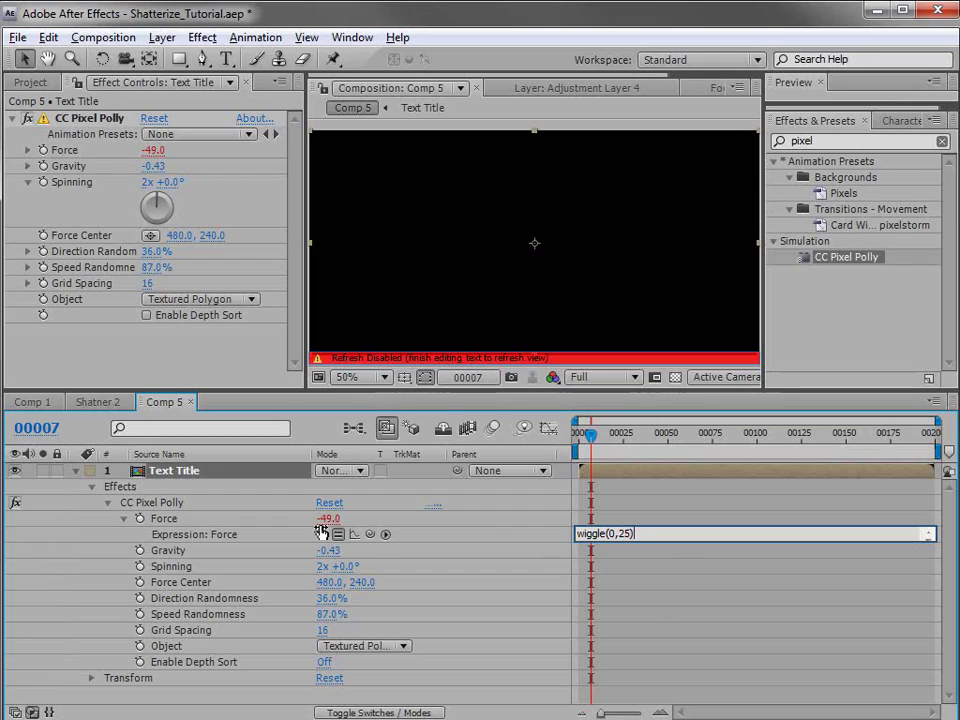
left_click(606, 553)
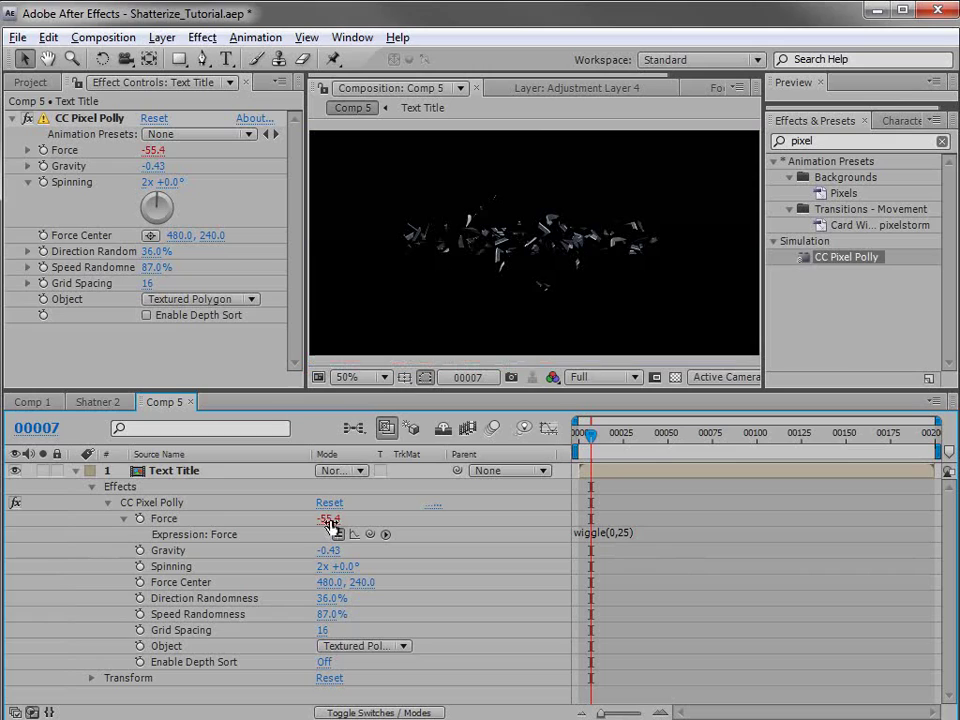
Step: Copy the Force expression wiggle(0,25) and apply it to CC Pixel Polly's Speed Randomness
left_click(606, 533)
key("ctrl+c")
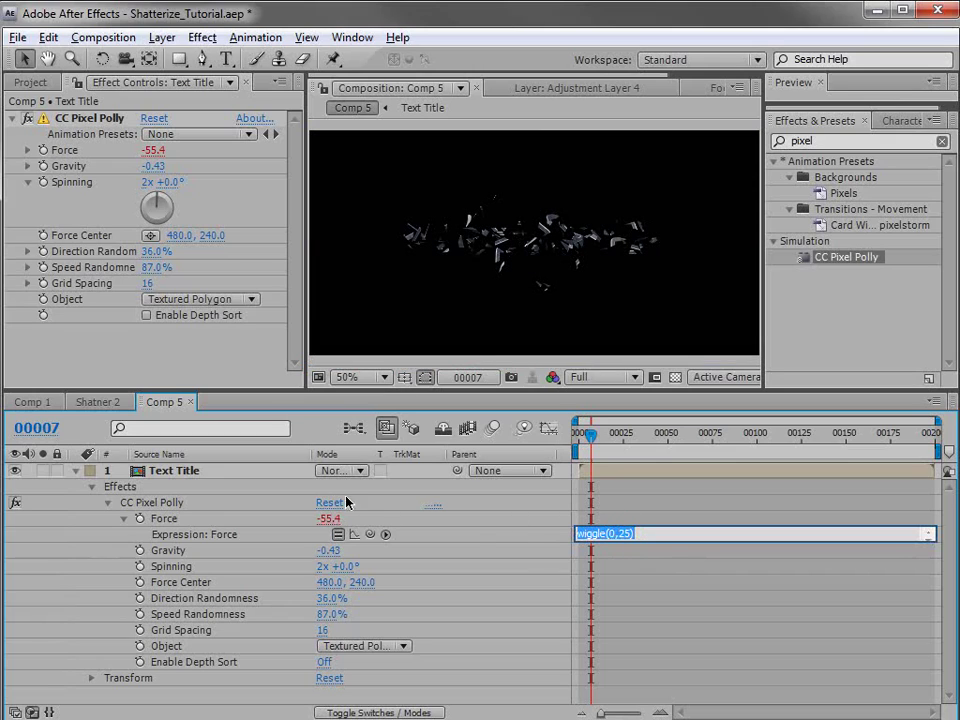
left_click(140, 614, "alt")
key("ctrl+v")
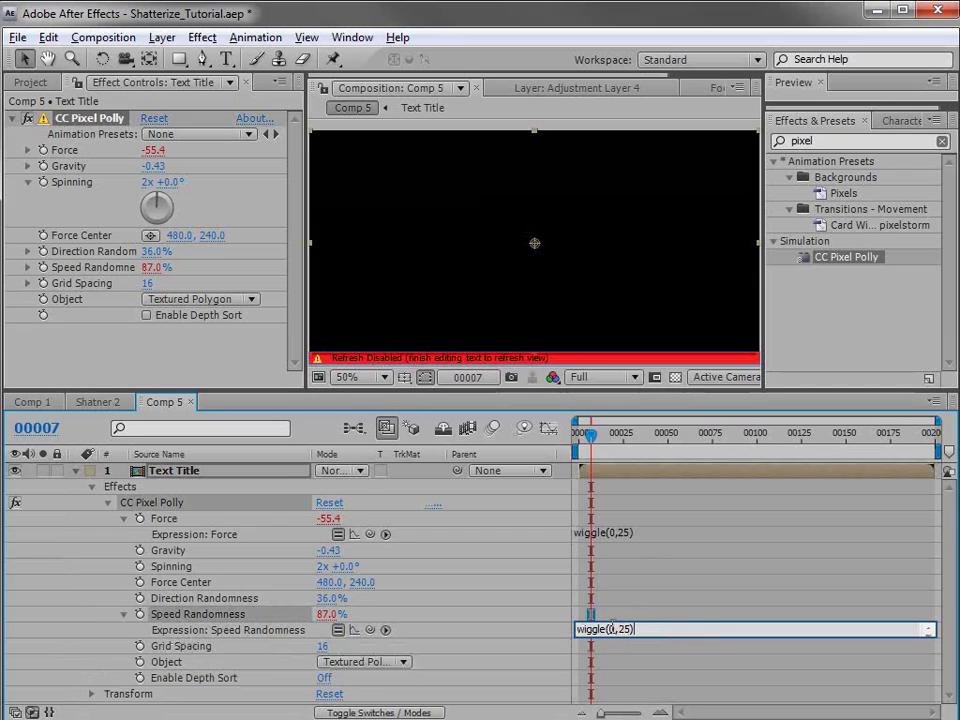
left_click(618, 614)
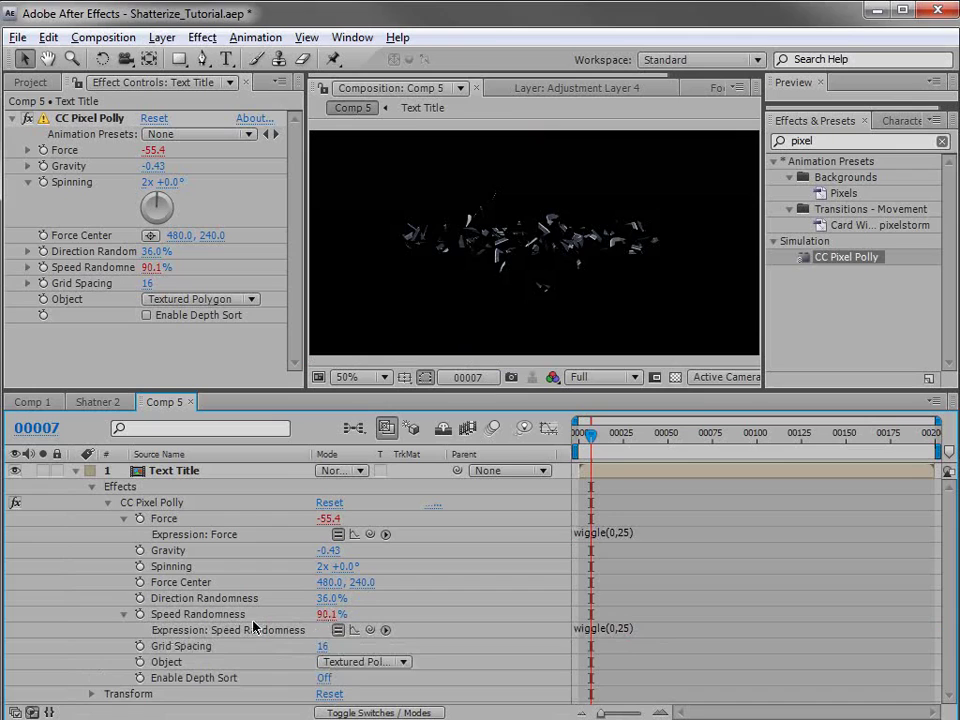
Step: Paste the wiggle expression onto CC Pixel Polly's Direction Randomness and change it to wiggle(0,15)
left_click(140, 598, "alt")
key("ctrl+v")
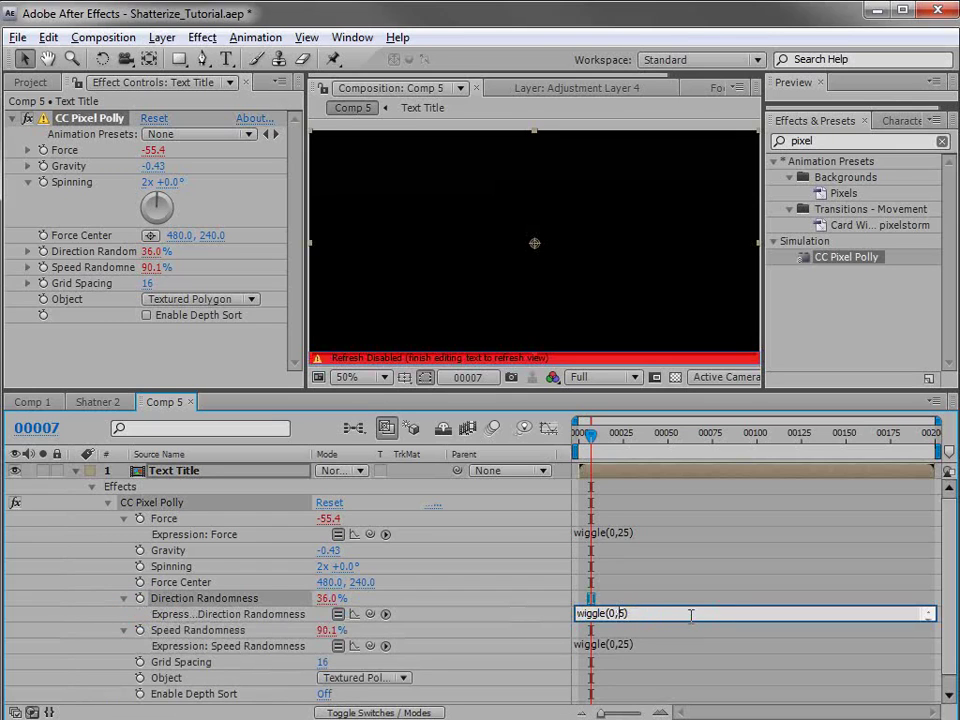
left_click(645, 632)
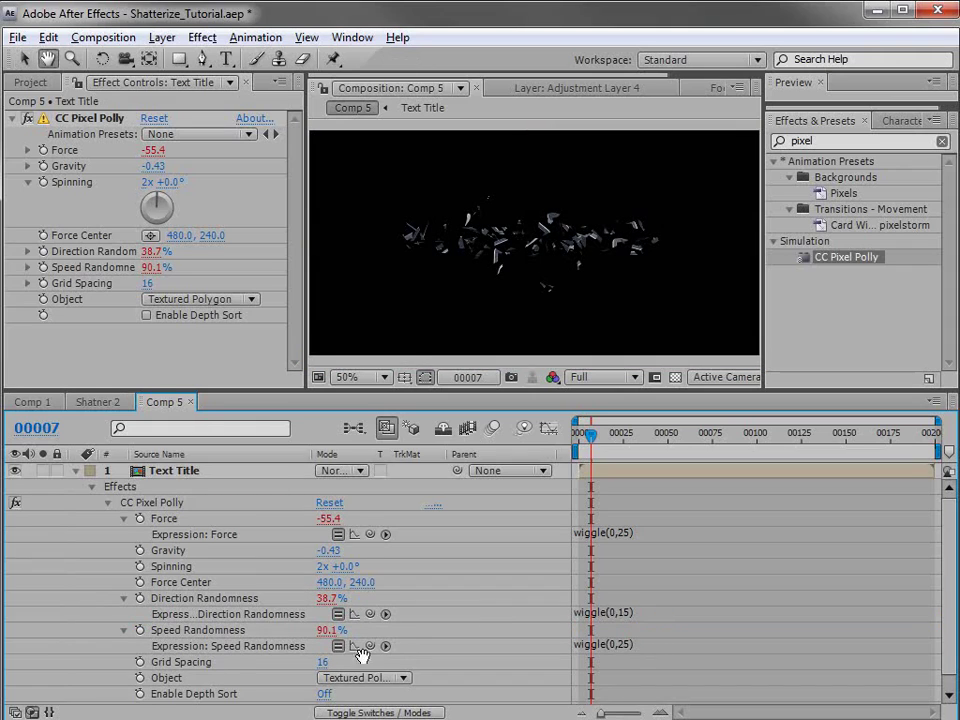
Step: Add the expression wiggle(0,7) to CC Pixel Polly's Grid Spacing and check the shards at frame 11
scroll(399, 626, "down", 1)
left_click(138, 648, "alt")
key("ctrl+v")
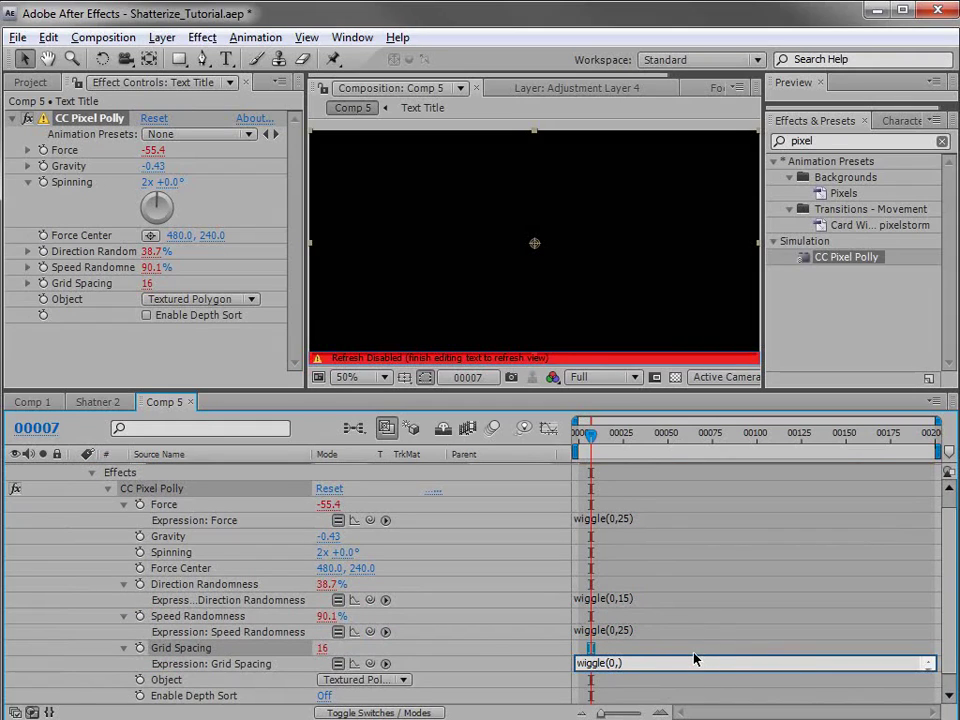
left_click(640, 648)
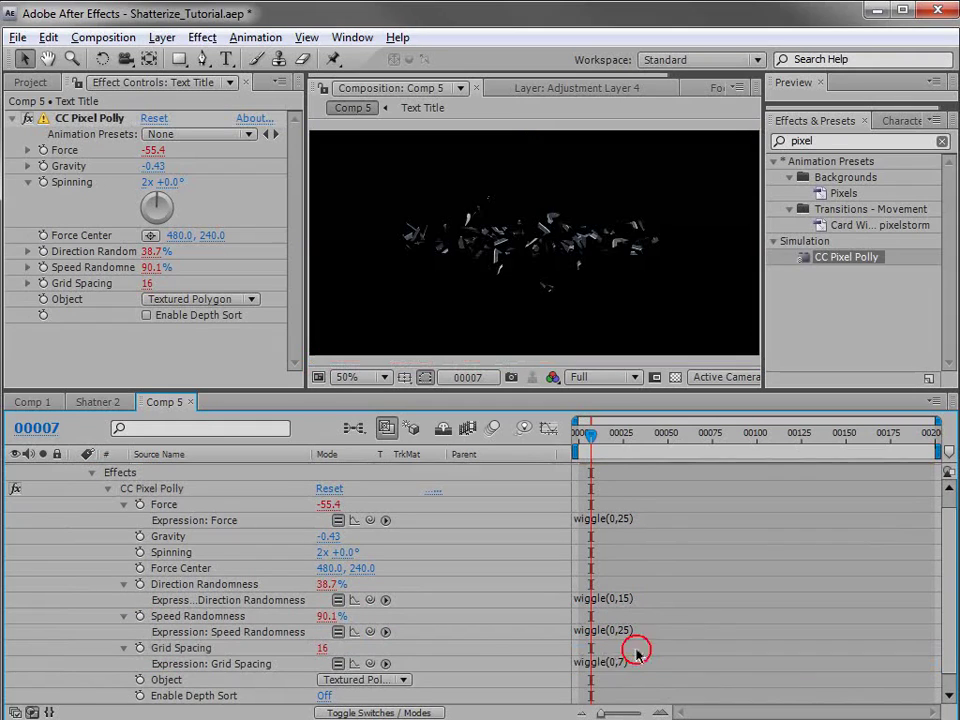
left_click_drag(591, 436, 598, 441)
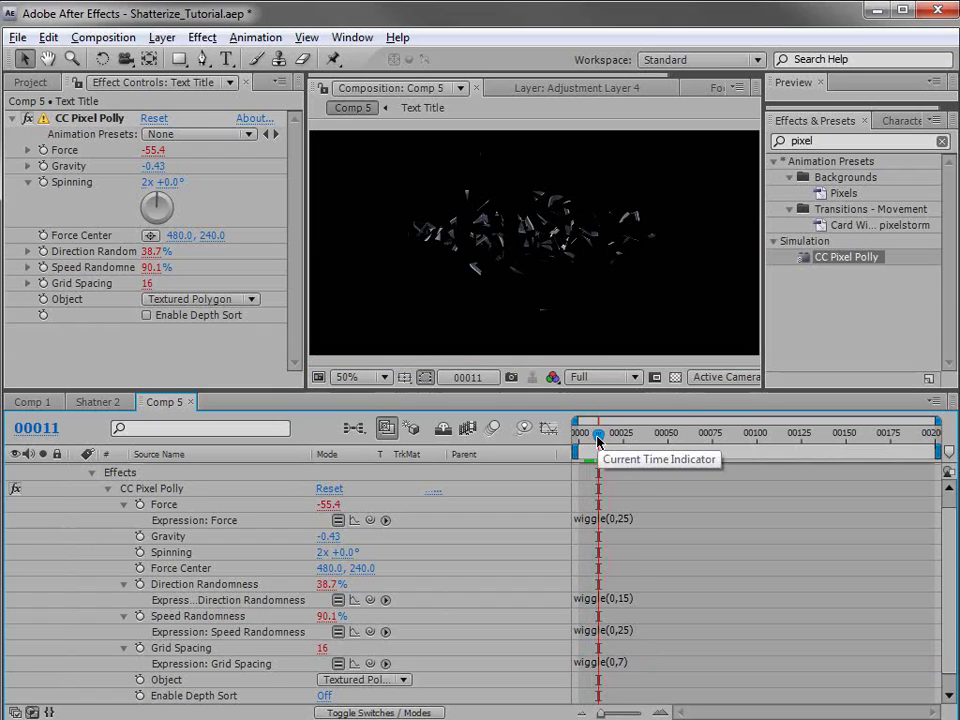
Step: Compare the shatter of a duplicated Text Title layer by soloing each copy, and delete the duplicate
scroll(185, 495, "up", 1)
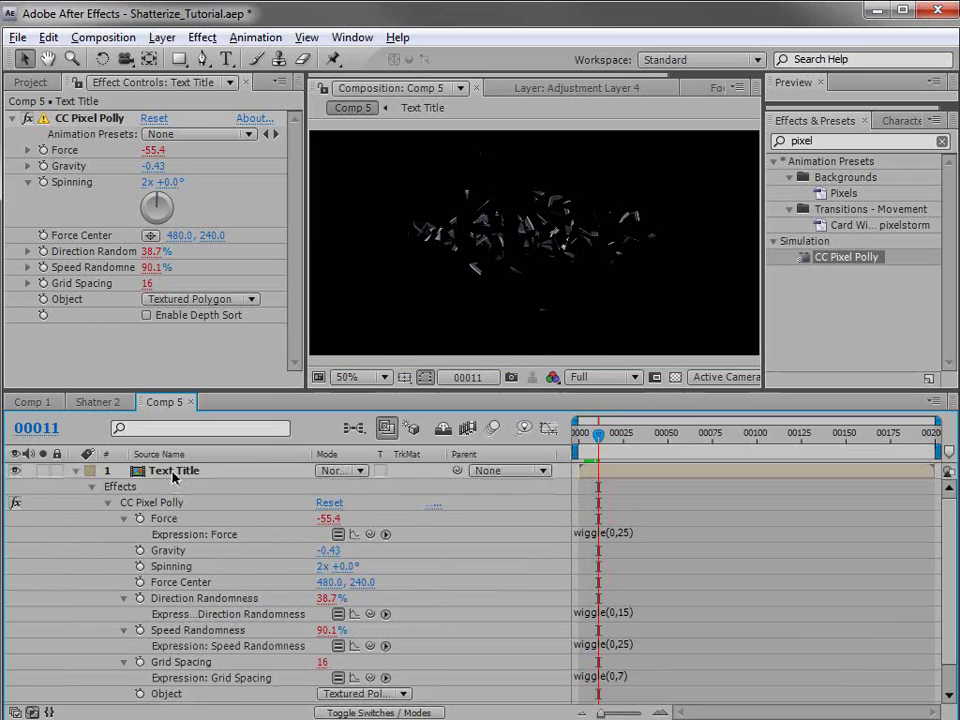
key("ctrl+d")
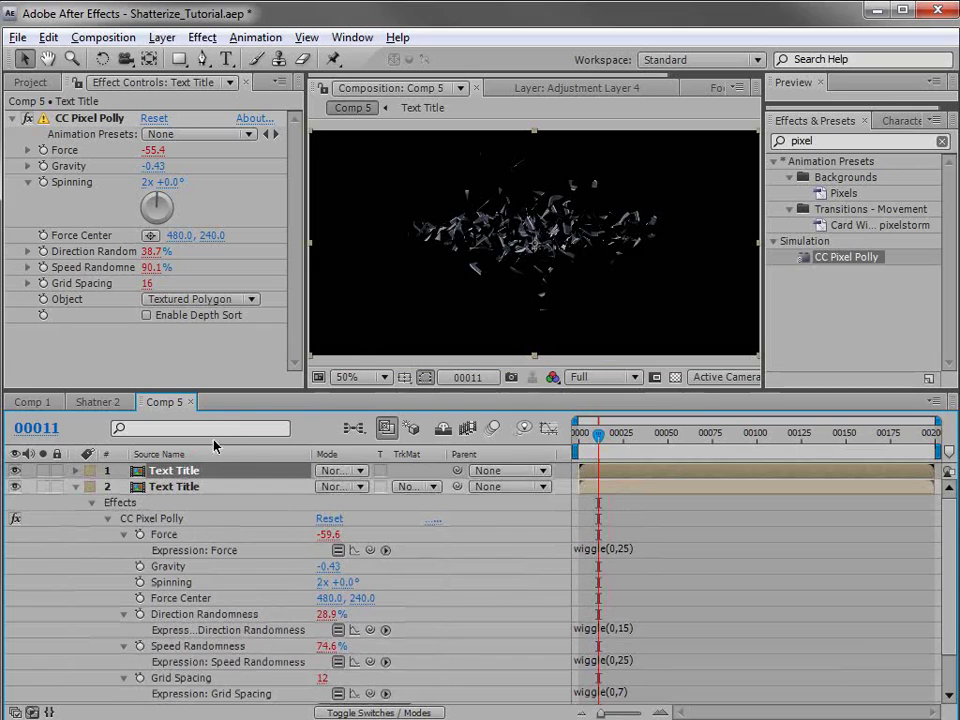
left_click(75, 486)
left_click(43, 471)
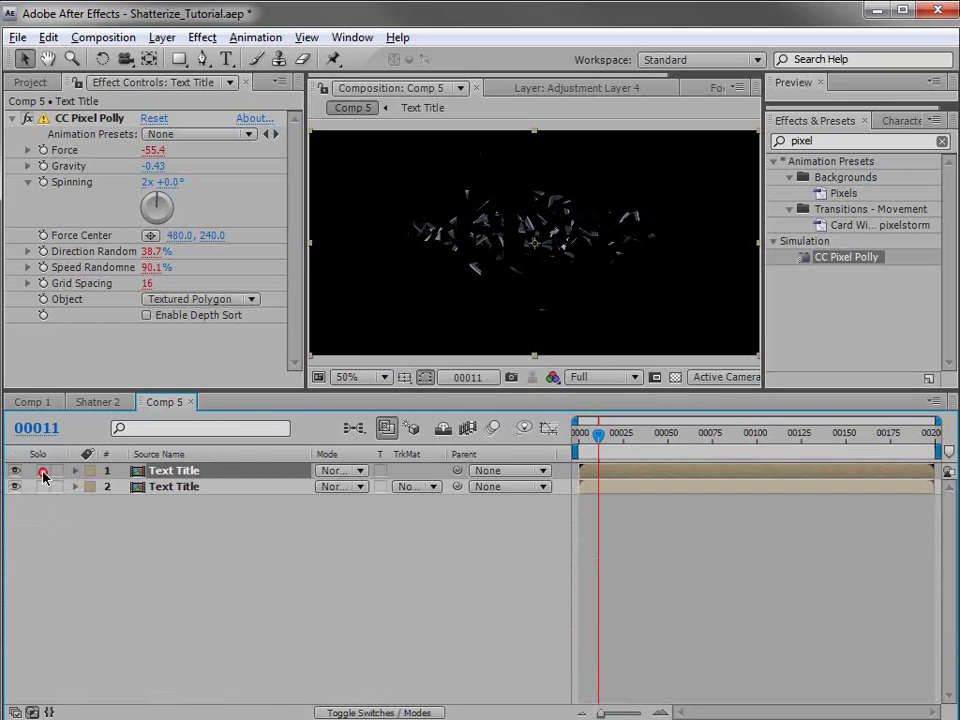
left_click(43, 487, "alt")
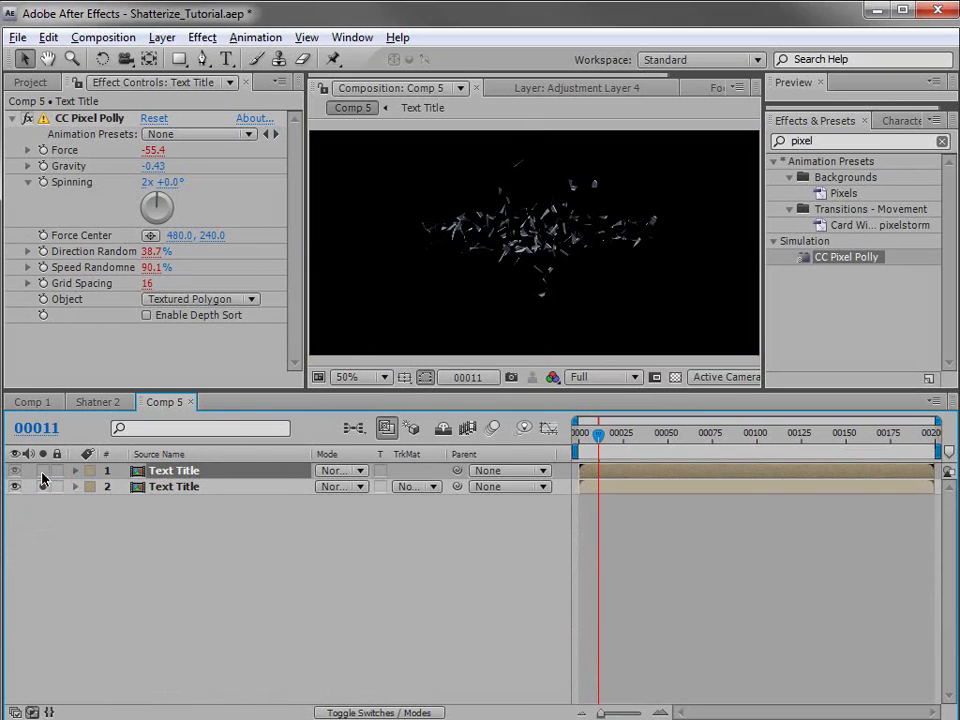
left_click(43, 471)
scroll(555, 283, "up", 2)
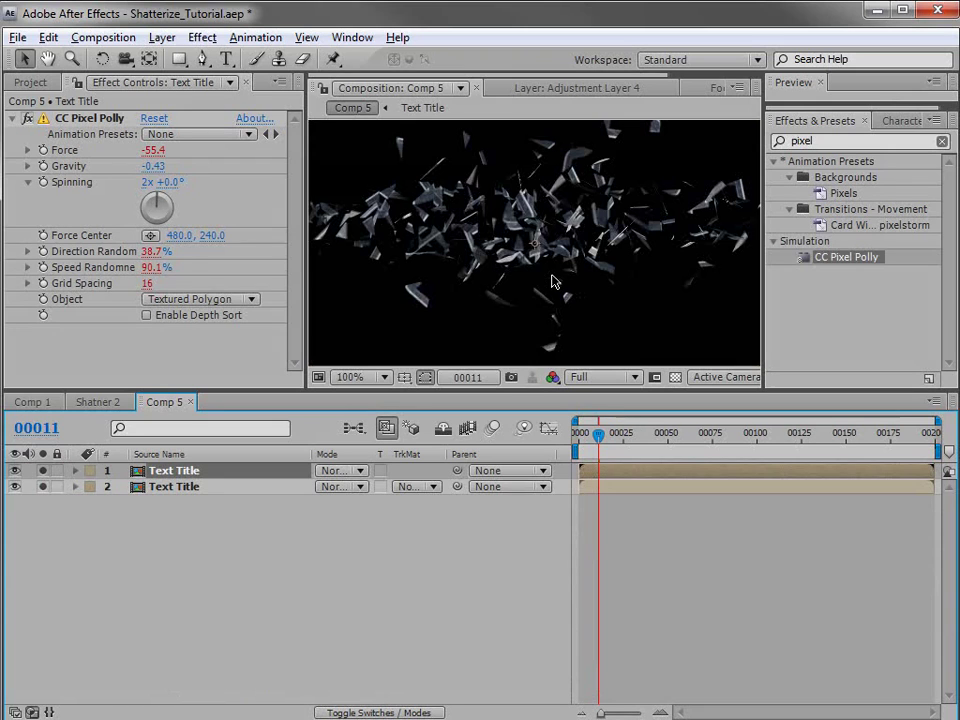
left_click_drag(580, 430, 591, 447)
key("Delete")
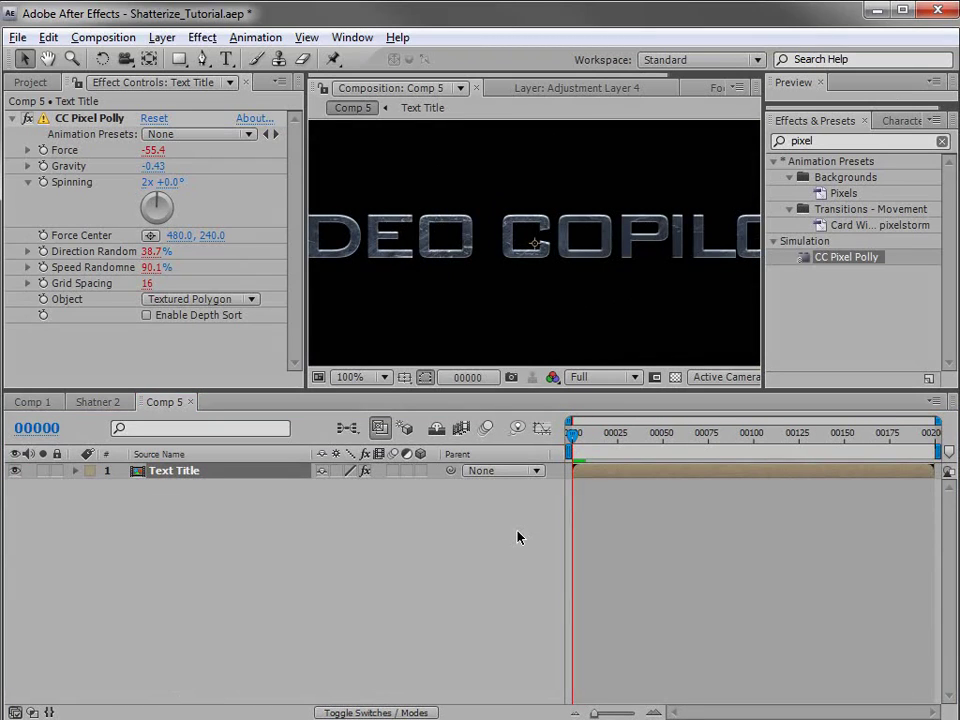
Step: Draw a very thin rectangular mask across the full width of the Text Title layer and align it with the letters' top edge
key("q")
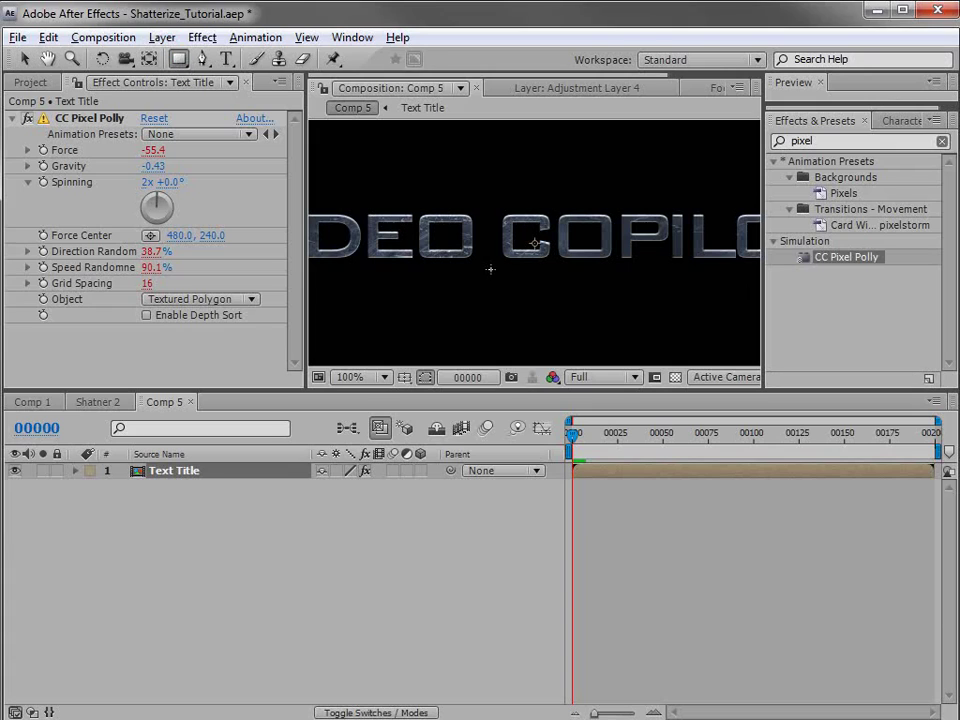
key("grave")
mouse_move(21, 367)
left_mouse_down()
mouse_move(602, 390)
mouse_move(855, 386)
mouse_move(939, 370)
mouse_move(940, 383)
left_mouse_up()
key("v")
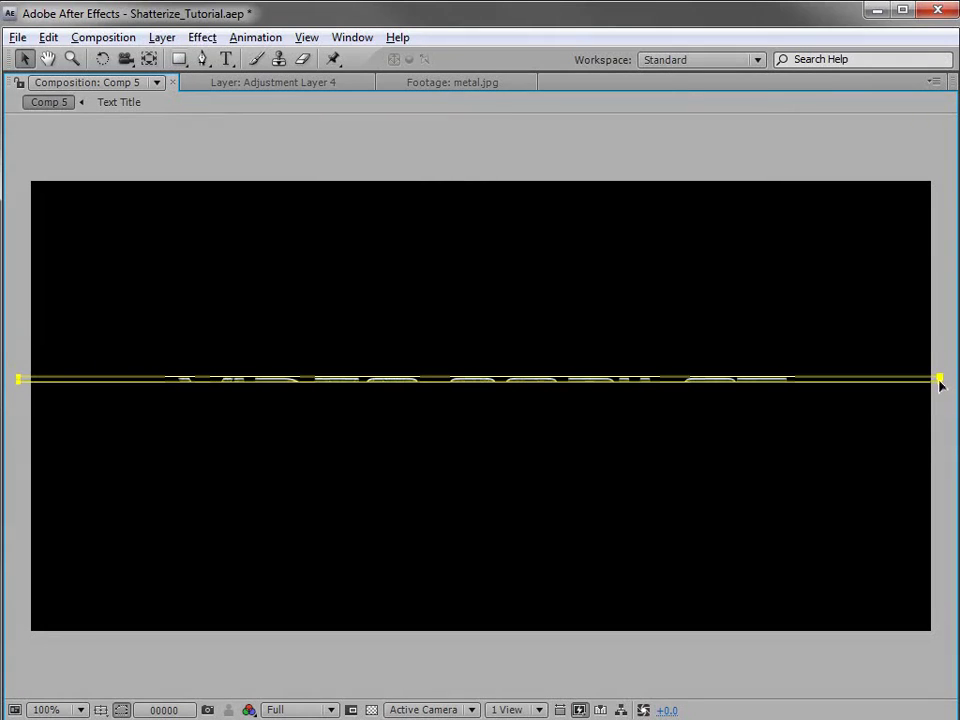
left_click(536, 386)
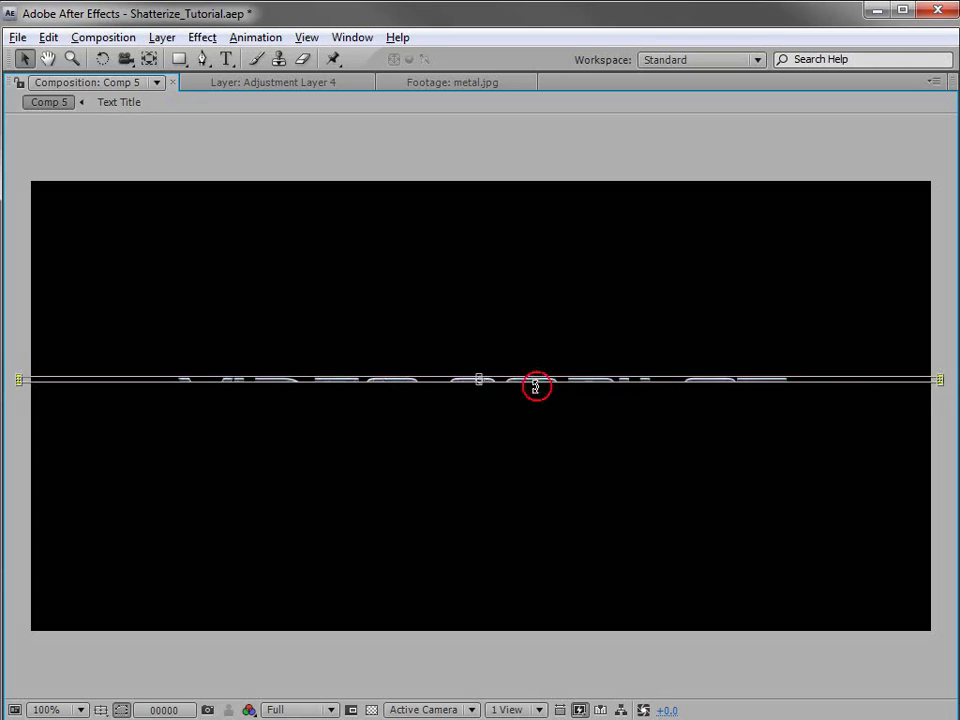
key("period")
left_click_drag(477, 358, 491, 366)
key("grave")
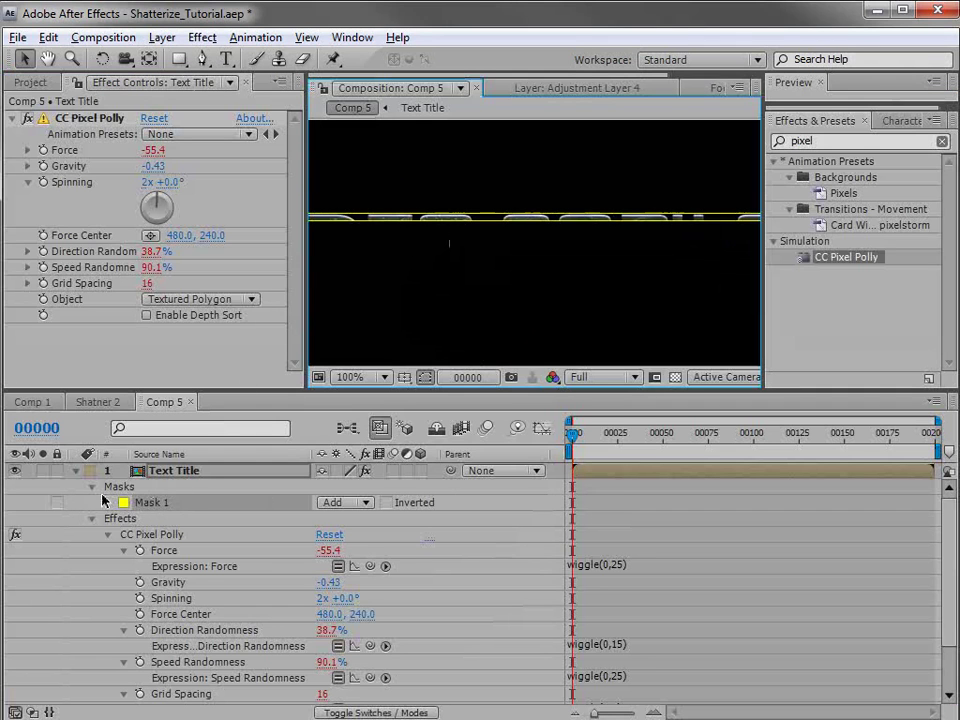
Step: Set a Mask Path keyframe for Mask 1 at frame 0 and go to frame 11
key("m")
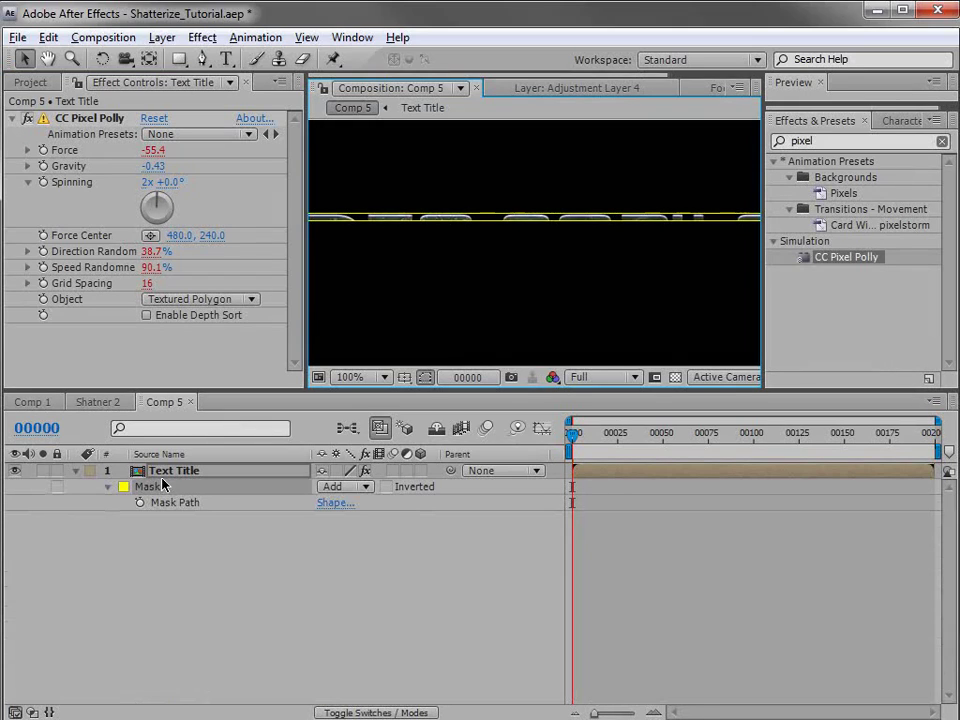
left_click(140, 502)
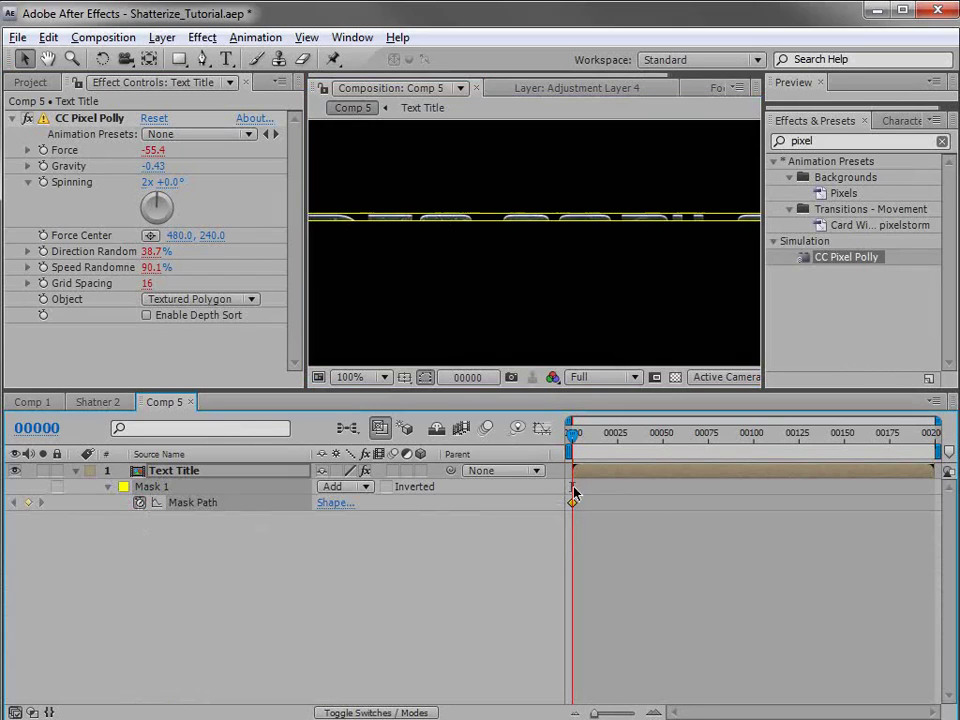
key("equal")
left_click_drag(614, 446, 612, 446)
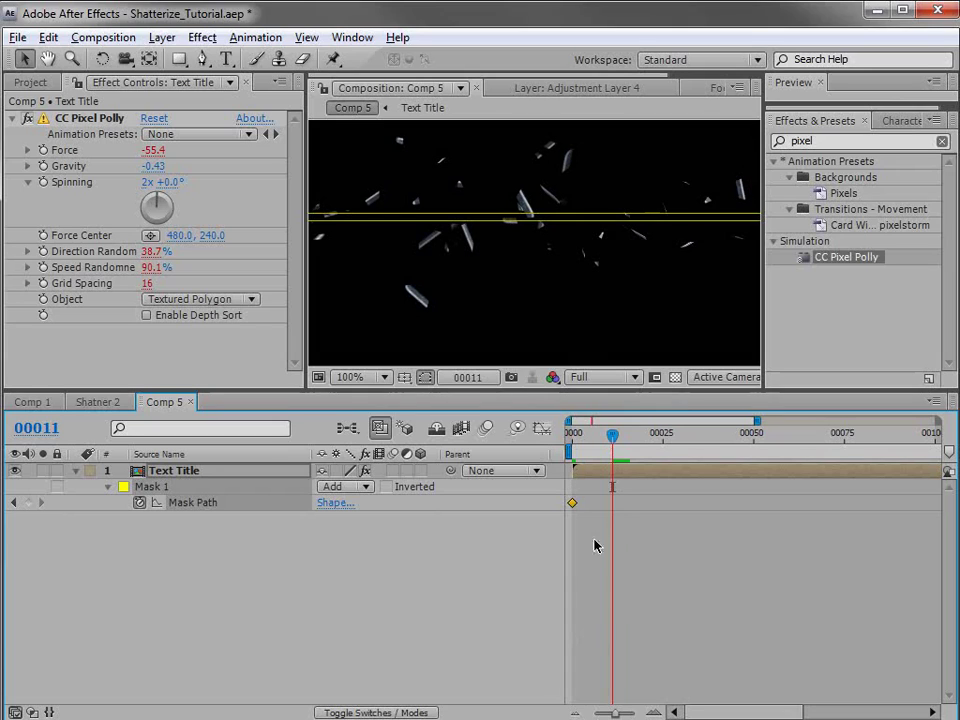
Step: Switch off the Text Title layer's effects and keyframe the mask at the letters' bottom edge at frame 11, scrubbing to check the sweep
mouse_move(617, 438)
left_mouse_down()
mouse_move(652, 443)
mouse_move(619, 441)
mouse_move(614, 461)
left_mouse_up()
left_click(617, 472)
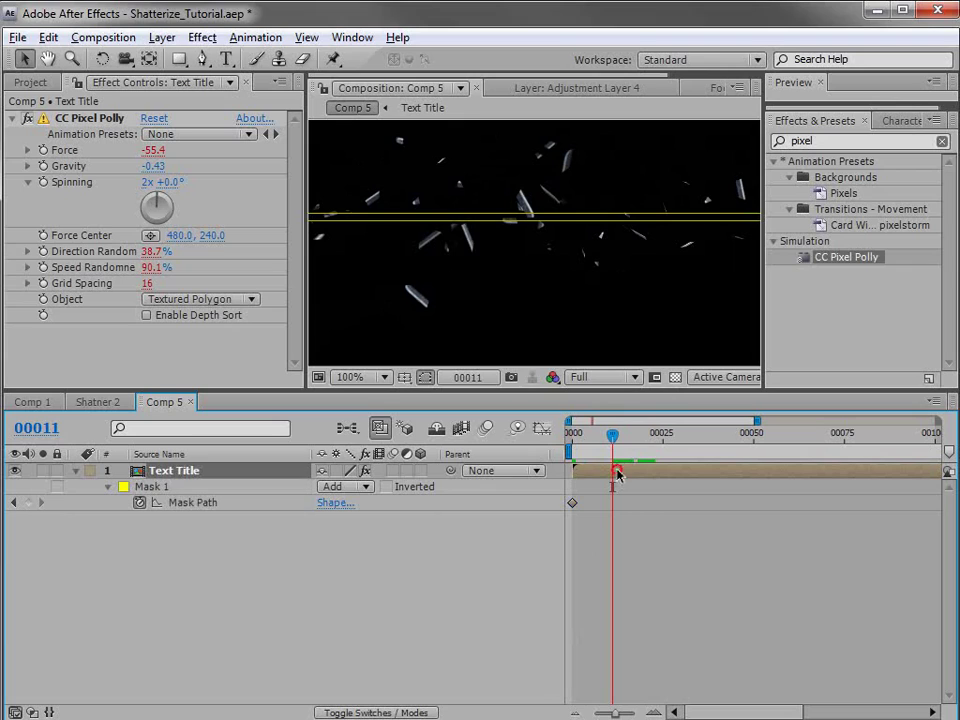
left_click(365, 471)
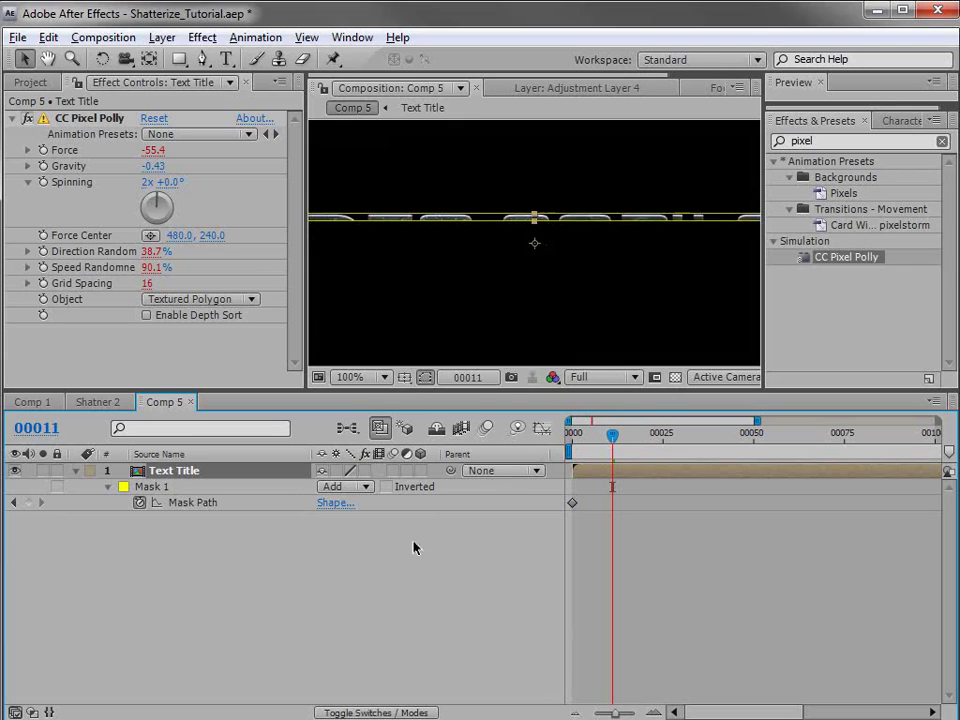
left_click(421, 223)
left_click_drag(428, 219, 424, 262)
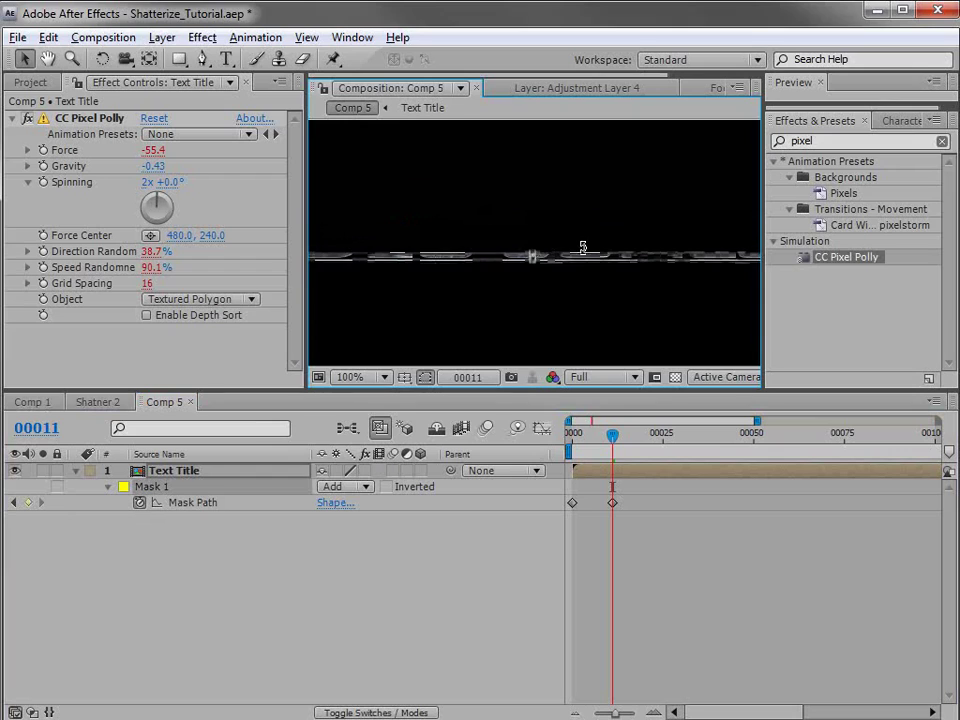
mouse_move(612, 434)
left_mouse_down()
mouse_move(571, 456)
mouse_move(612, 458)
left_mouse_up()
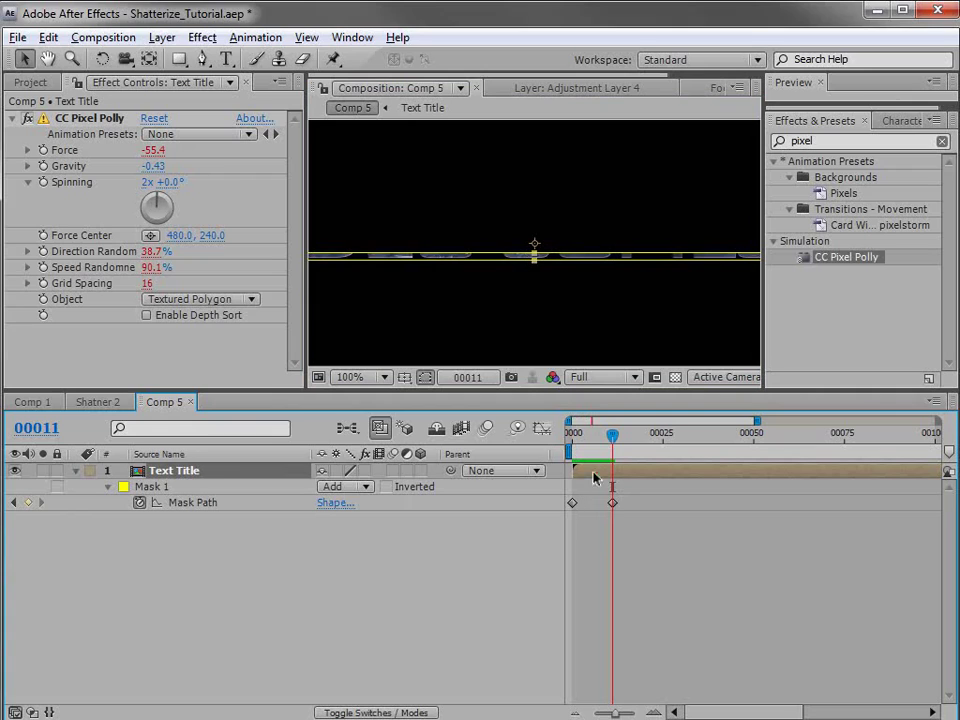
Step: Duplicate the masked Text Title layer five times, and duplicate all six layers together to make twelve
key("ctrl+d")
key("ctrl+d")
key("ctrl+d")
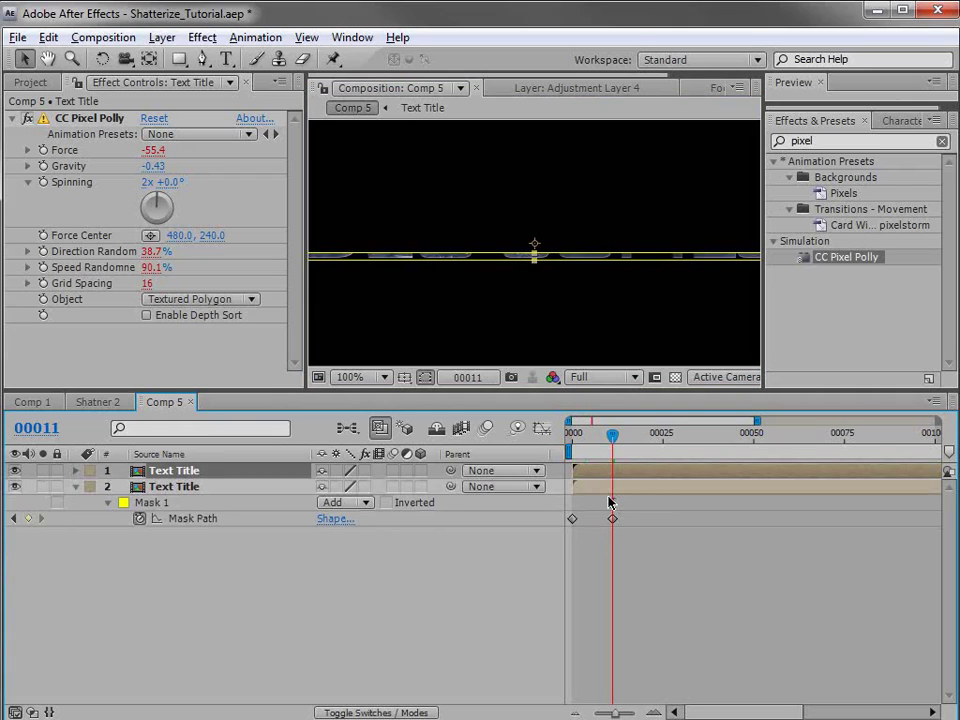
key("ctrl+d")
key("ctrl+d")
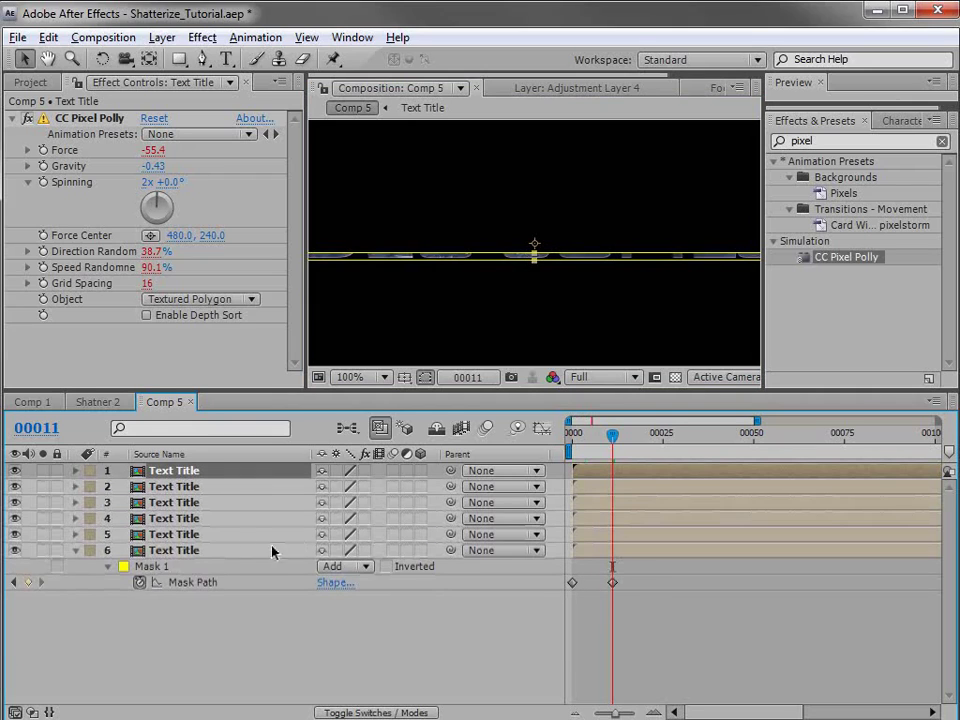
key("ctrl+a")
key("ctrl+d")
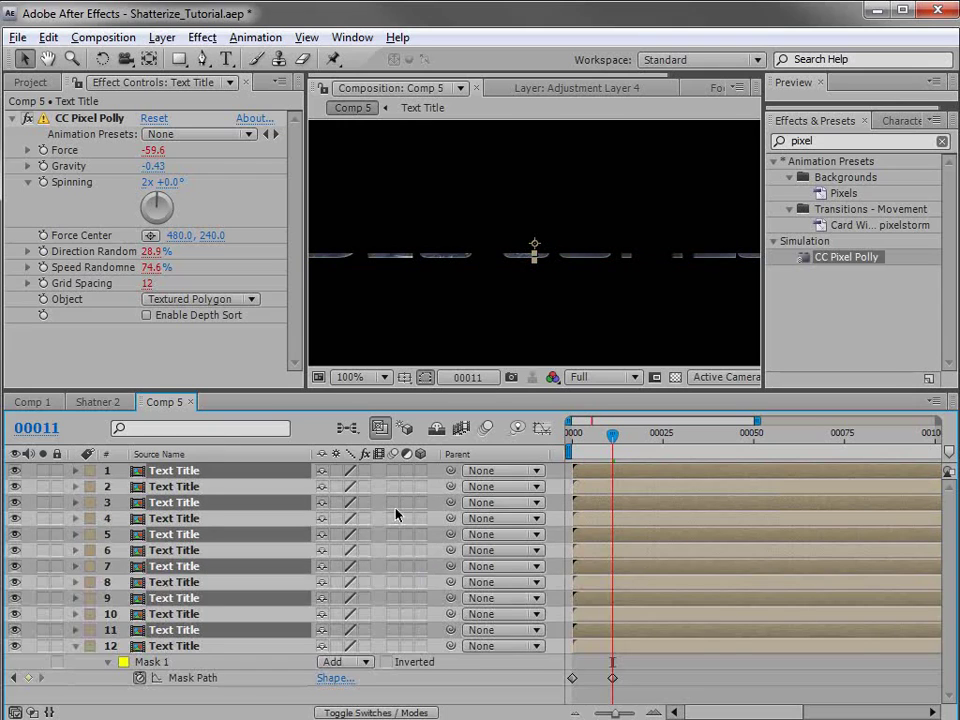
Step: Select all twelve Text Title layers from layer 1 to layer 12, run the Sequencer script with a 1-frame offset, and scrub the result
left_click(606, 664)
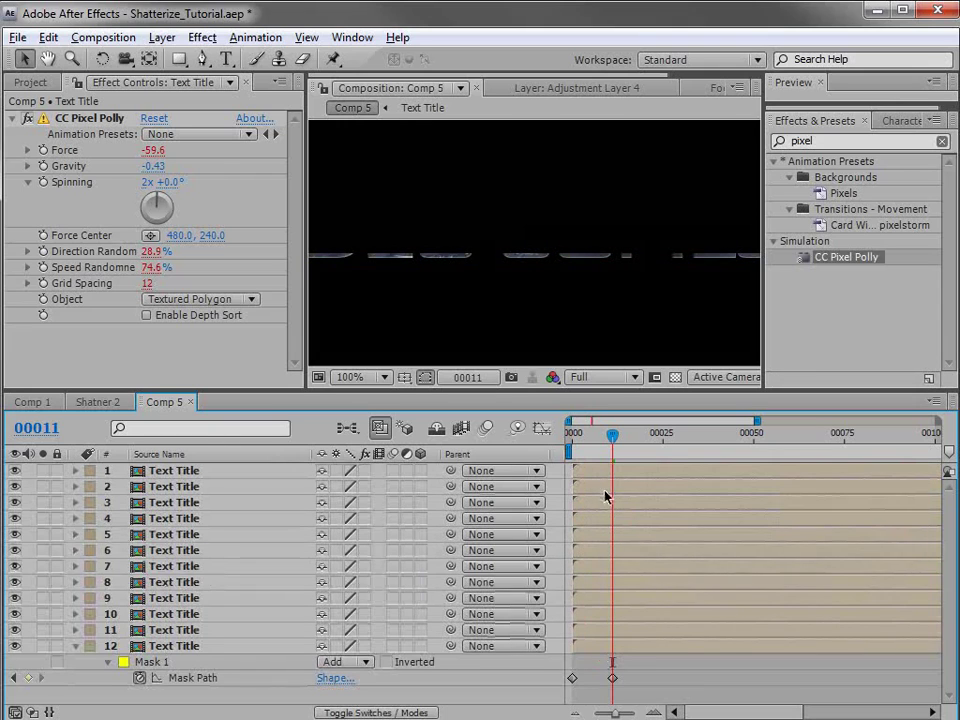
left_click(160, 471)
left_click(183, 646, "shift")
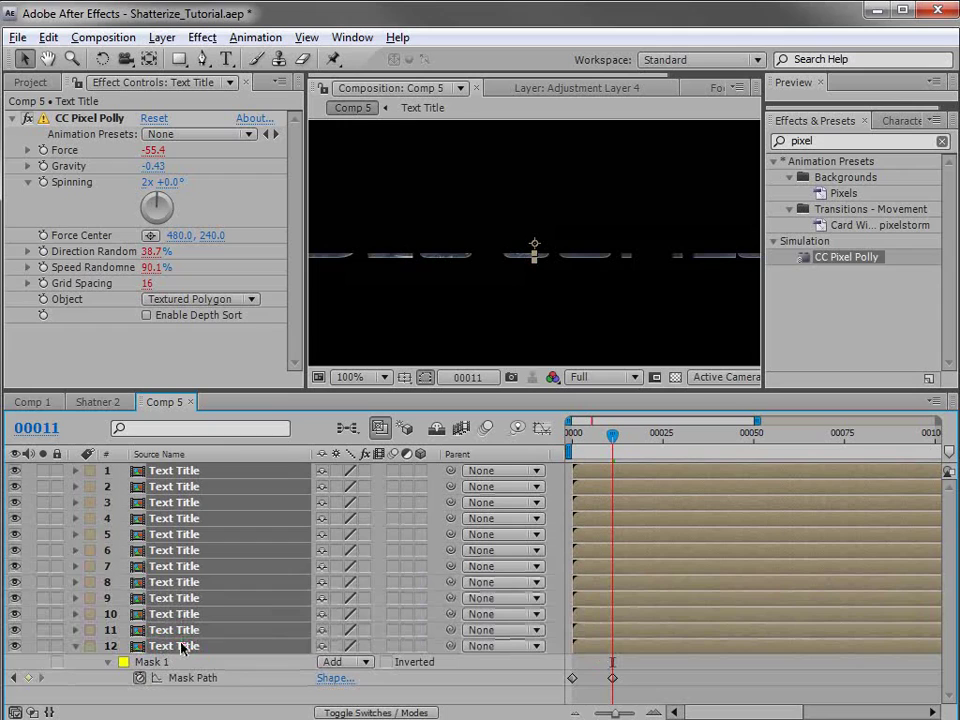
left_click(17, 37)
mouse_move(66, 613)
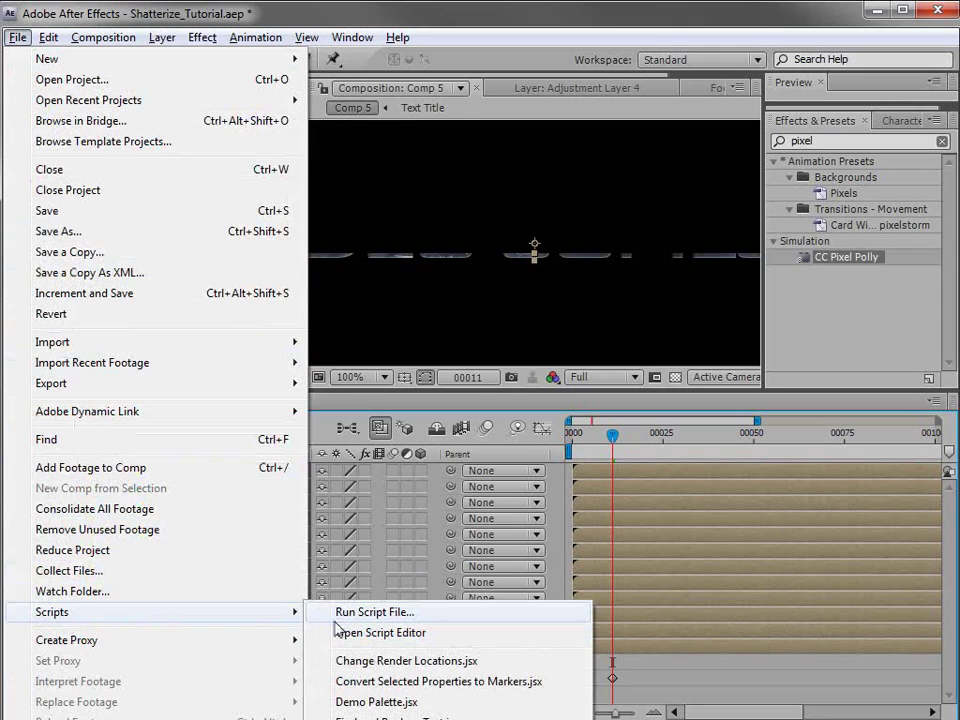
left_click(368, 614)
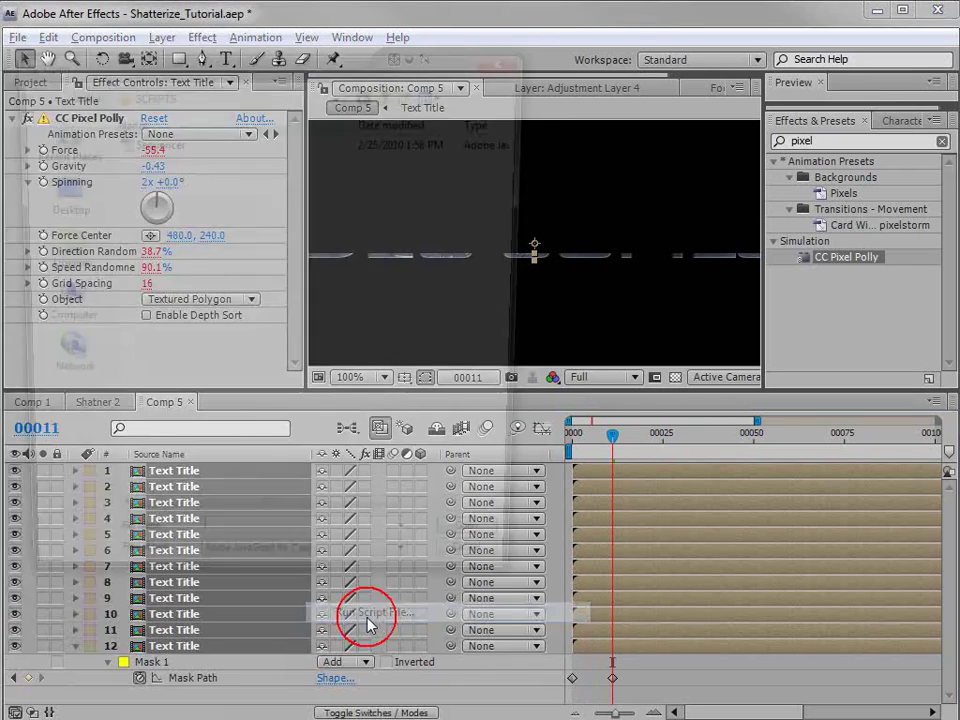
left_click(160, 145)
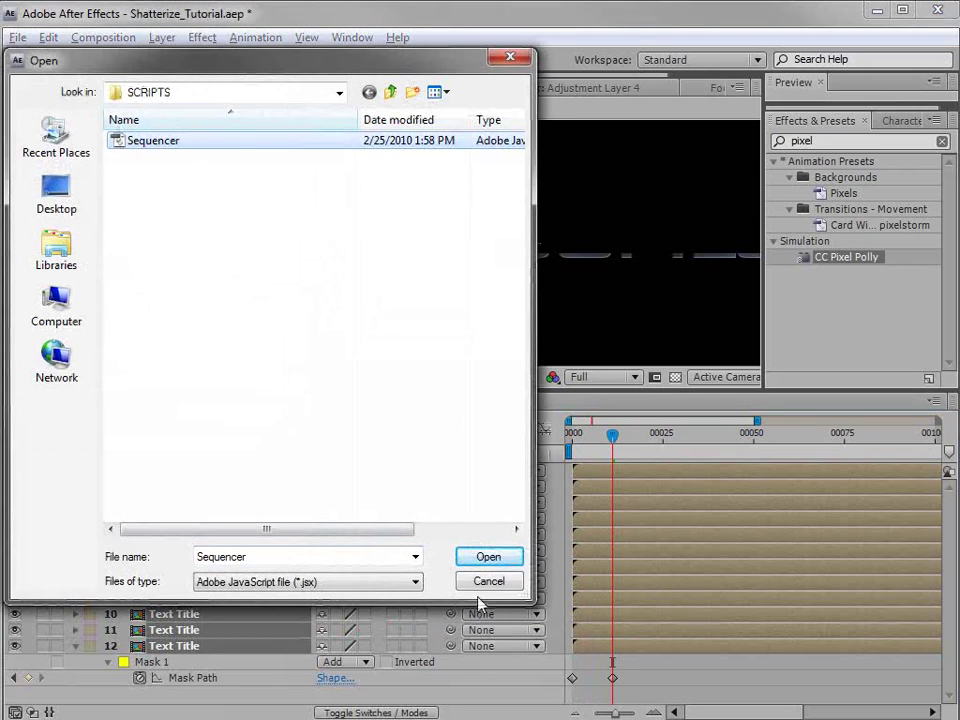
left_click(486, 557)
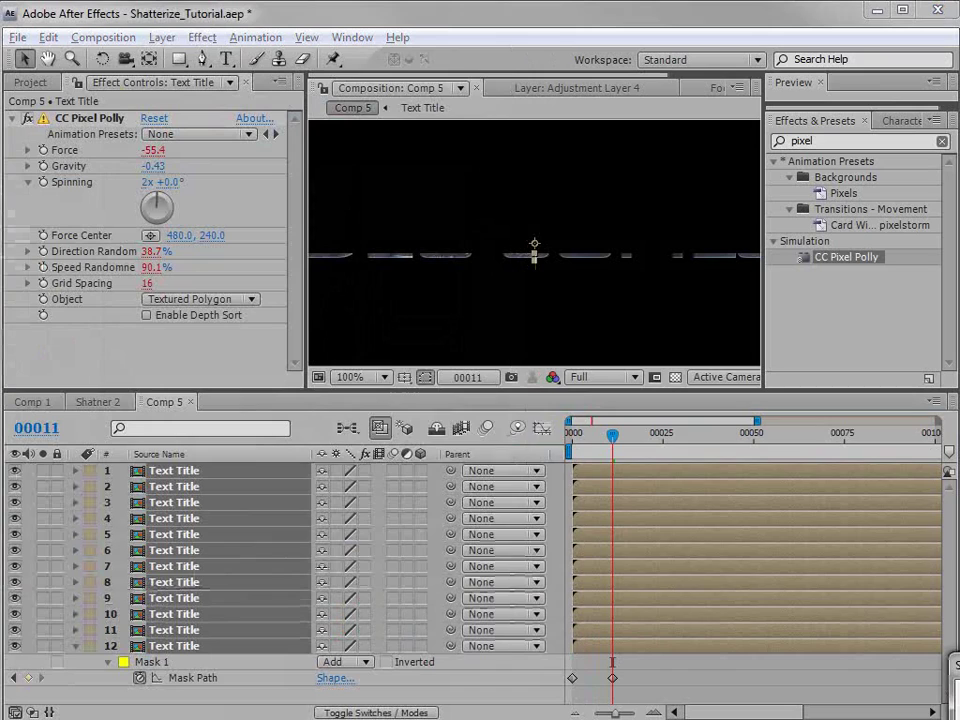
type("1")
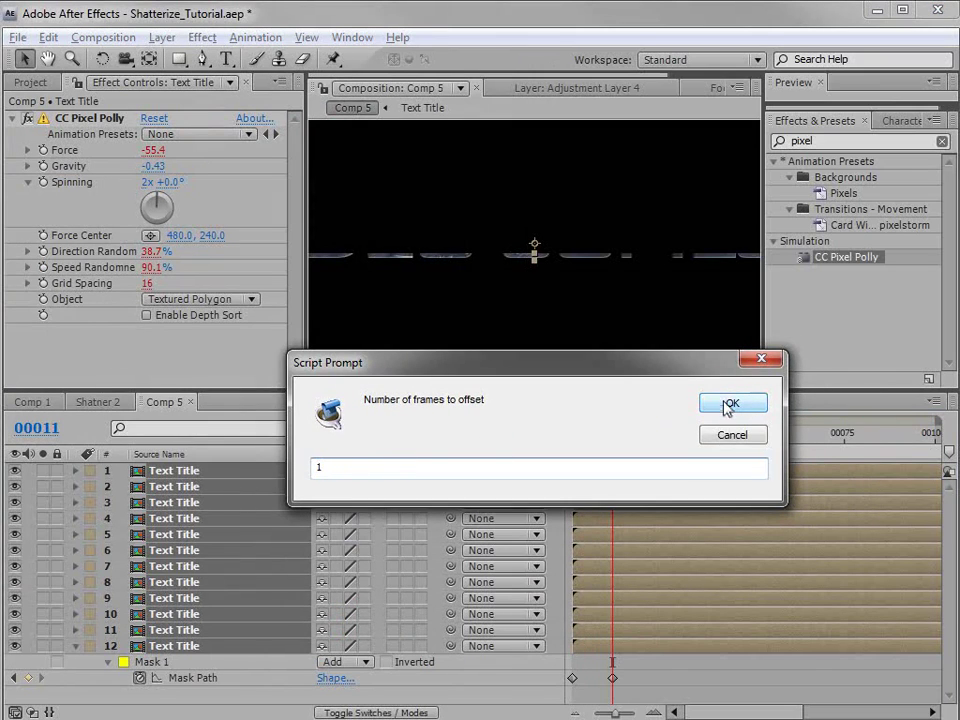
left_click(728, 405)
left_click_drag(581, 443, 614, 445)
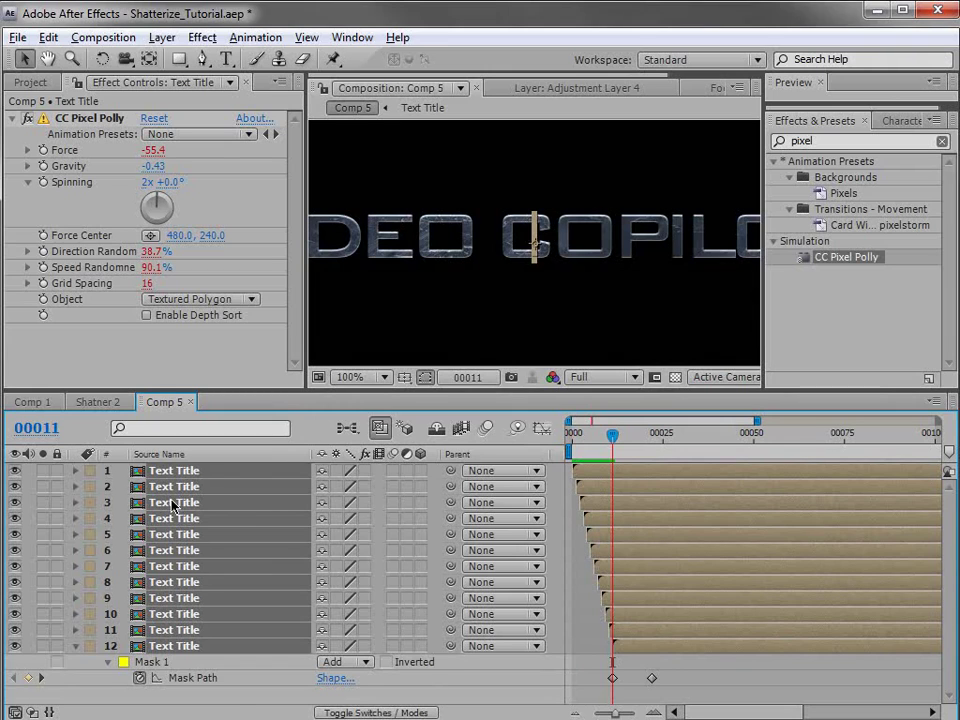
Step: At frame 11, remove the Mask Path keyframes from all twelve Text Title layers, then collapse the layers' properties
key("u")
key("grave")
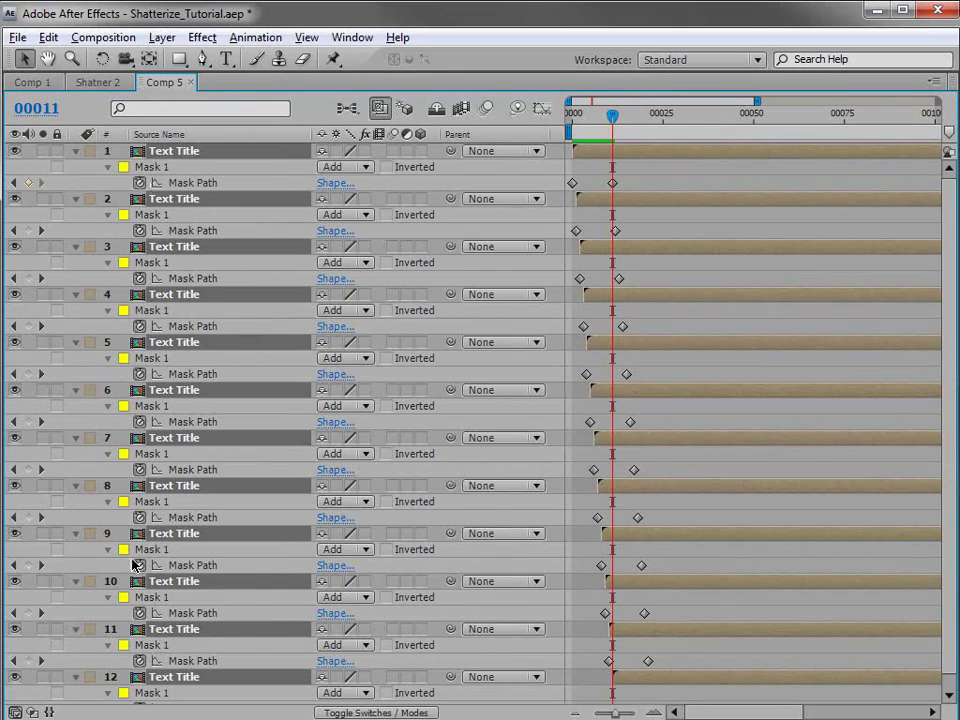
left_click_drag(141, 187, 141, 660)
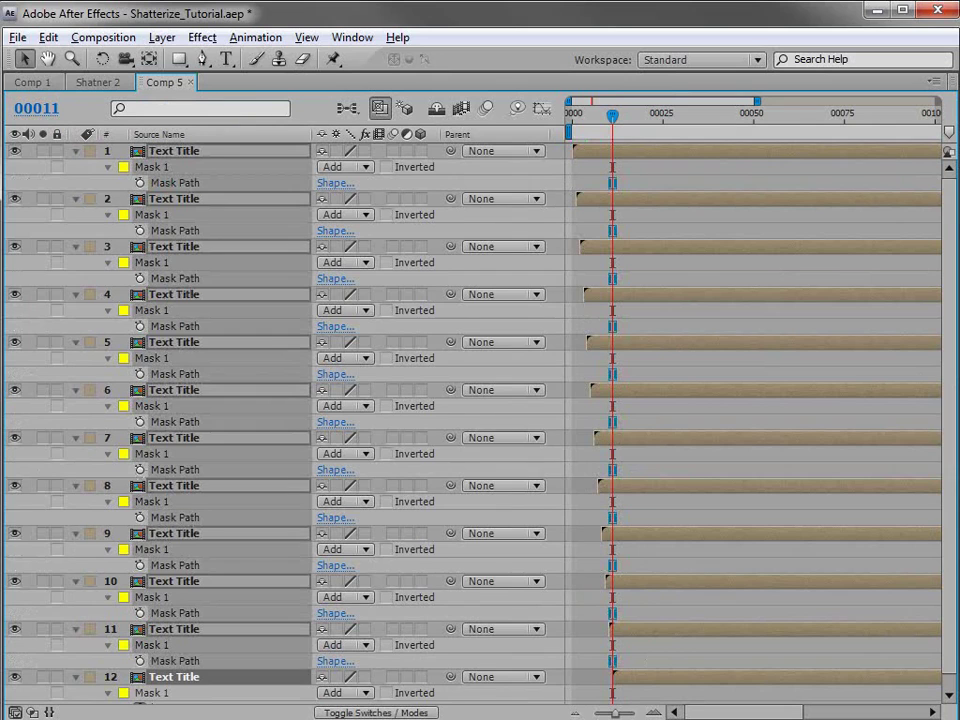
scroll(947, 261, "down", 1)
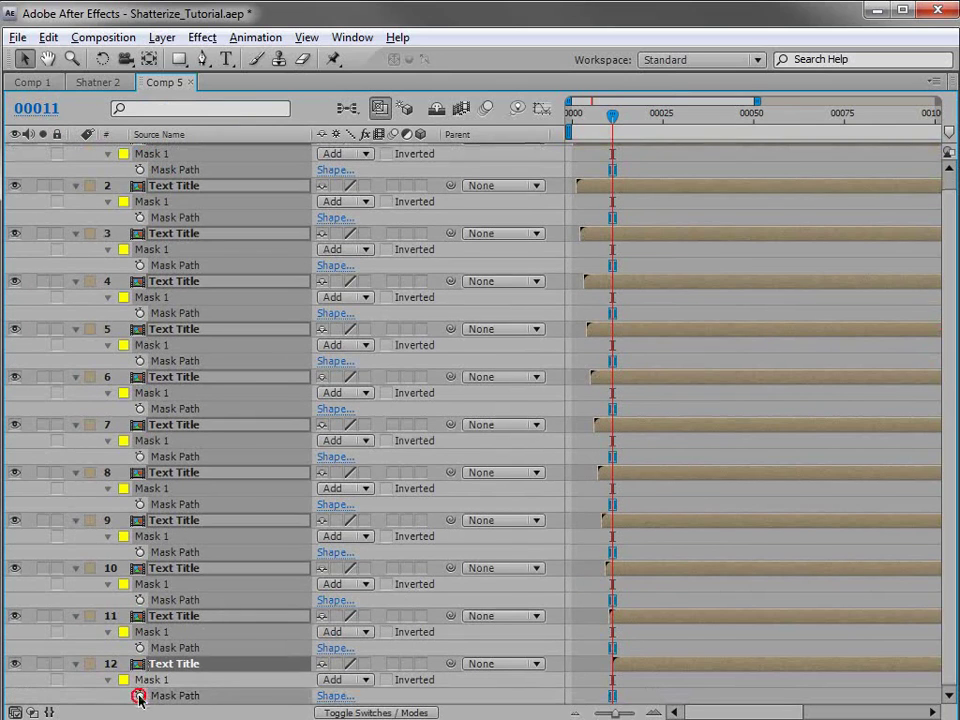
left_click(139, 697)
key("grave")
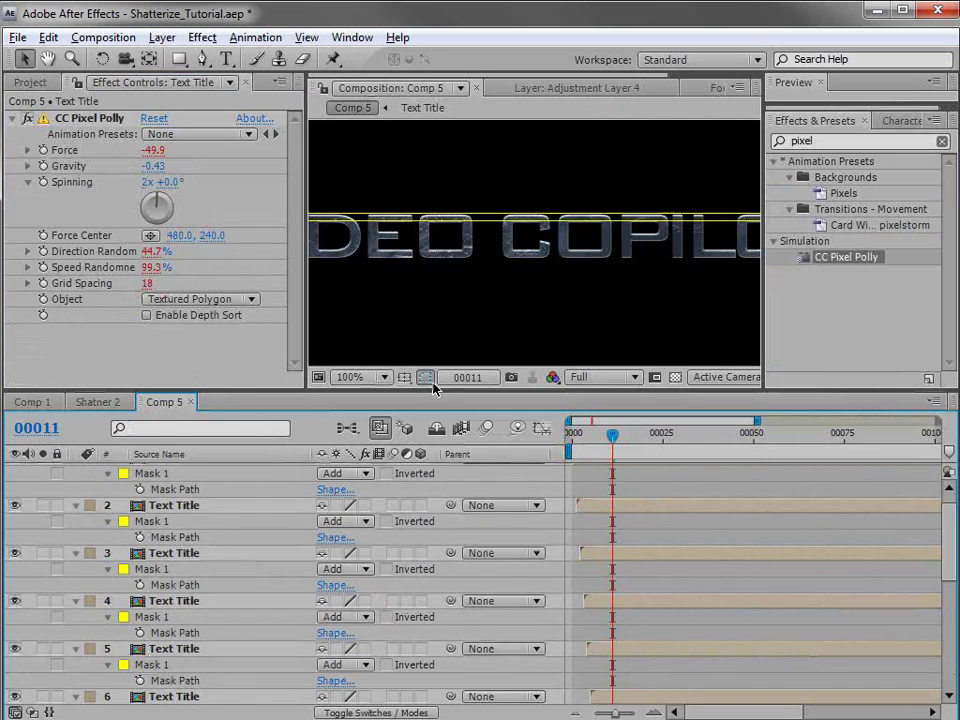
key("ctrl+a")
left_click(76, 507)
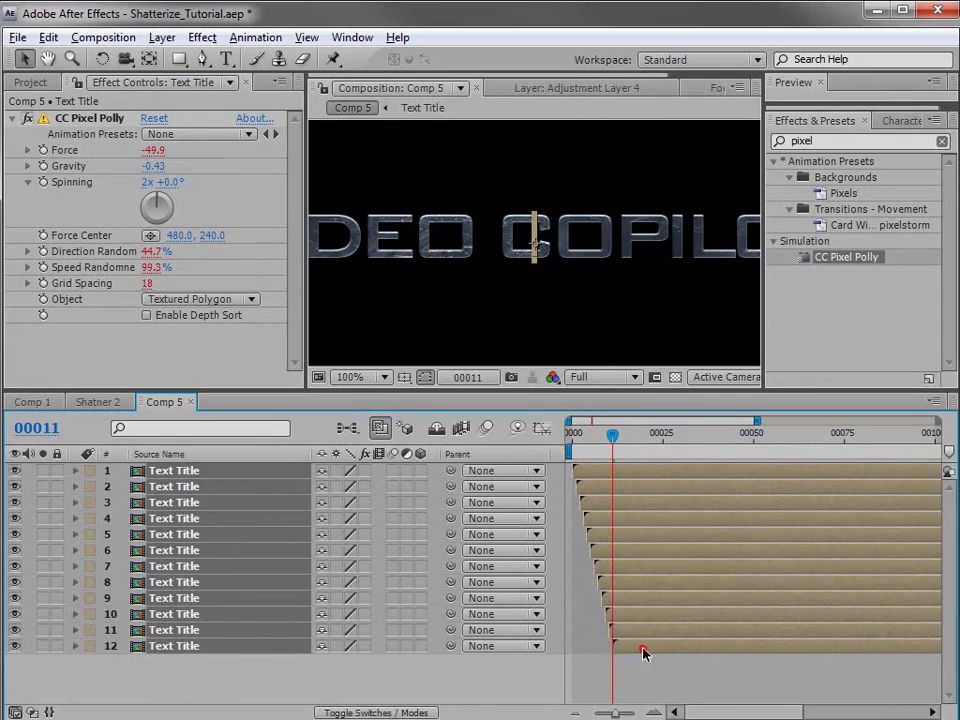
Step: Solo layer 5 and its neighbouring layers to examine their individual mask slices, and clear the solos
left_click(107, 534, "ctrl")
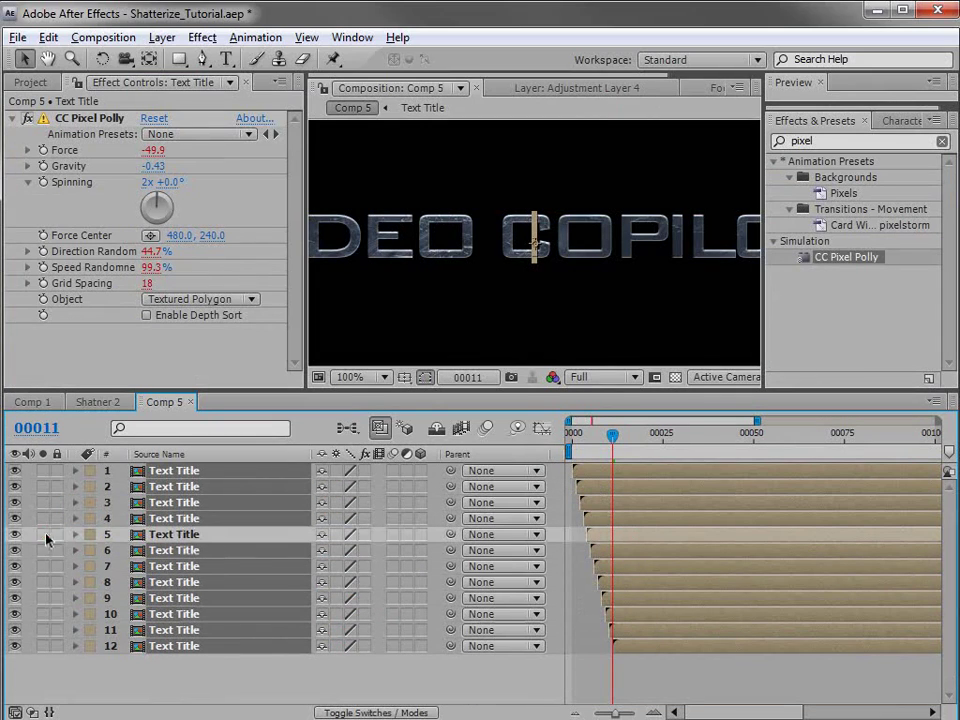
left_click(44, 537)
left_click(654, 669)
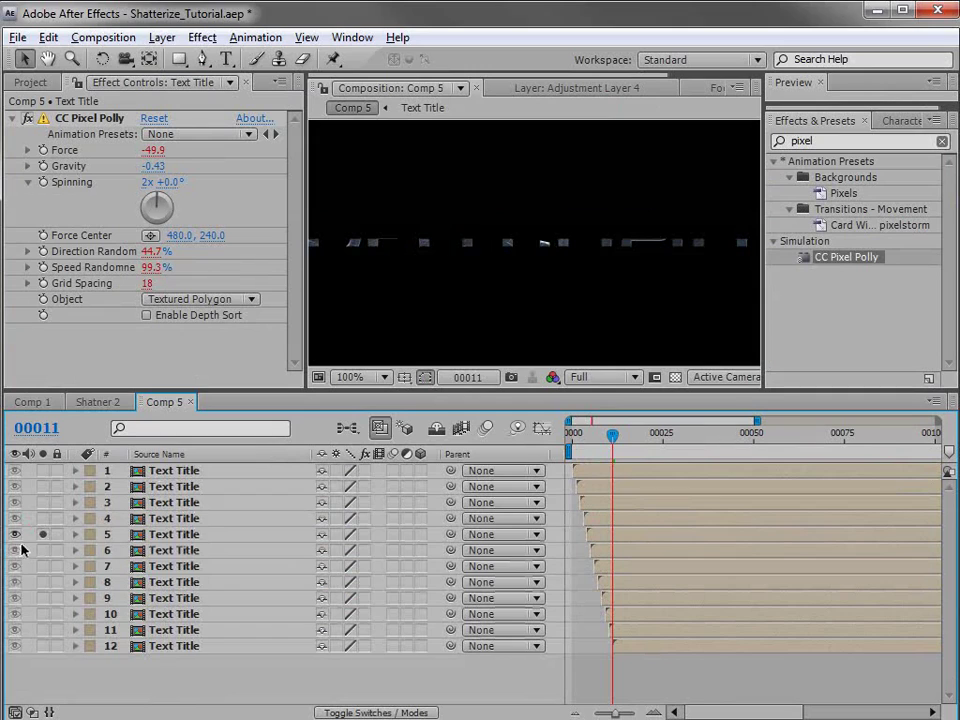
left_click_drag(44, 518, 43, 502)
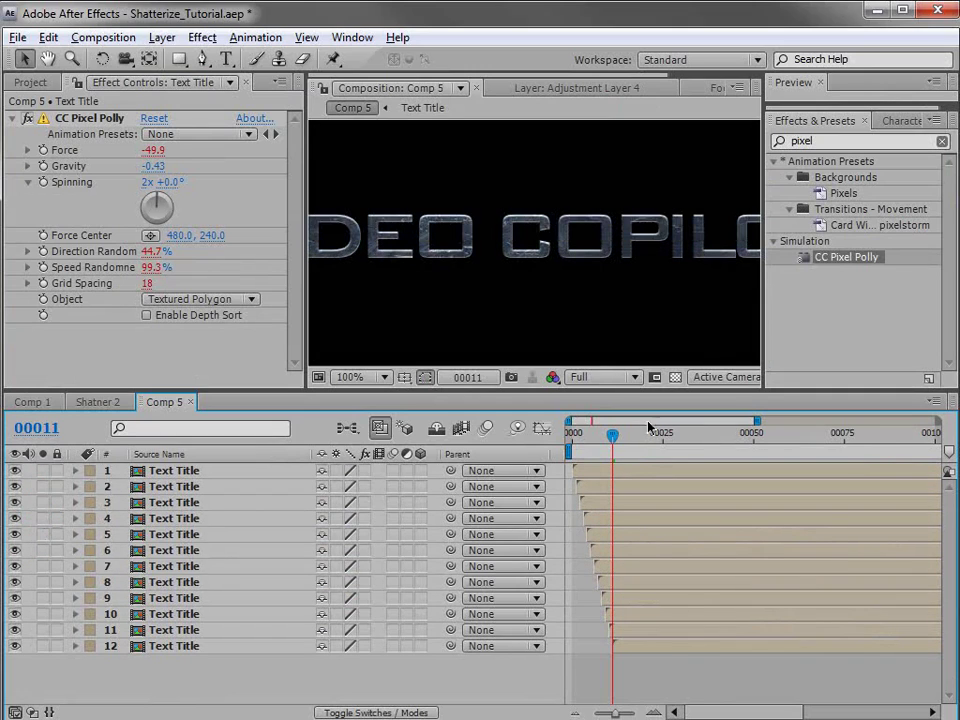
Step: Switch the effects back on for all twelve Text Title layers and preview the shatter over its opening frames
left_click_drag(367, 474, 373, 648)
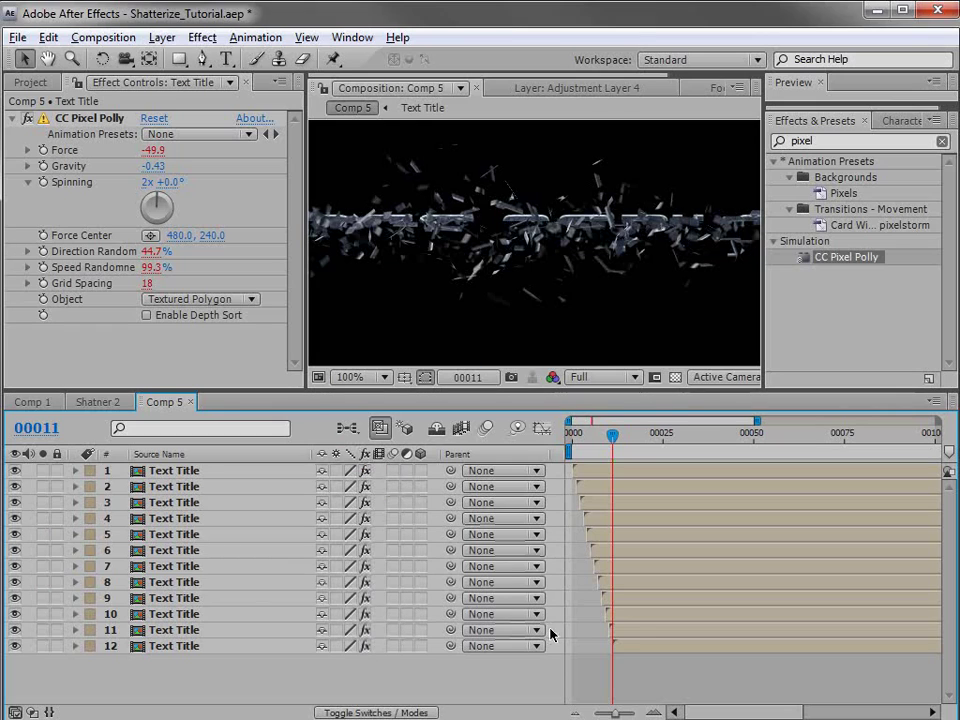
left_click_drag(609, 437, 593, 474)
key("Page_Up")
key("Page_Up")
key("Page_Up")
key("Page_Up")
key("Page_Up")
key("Page_Up")
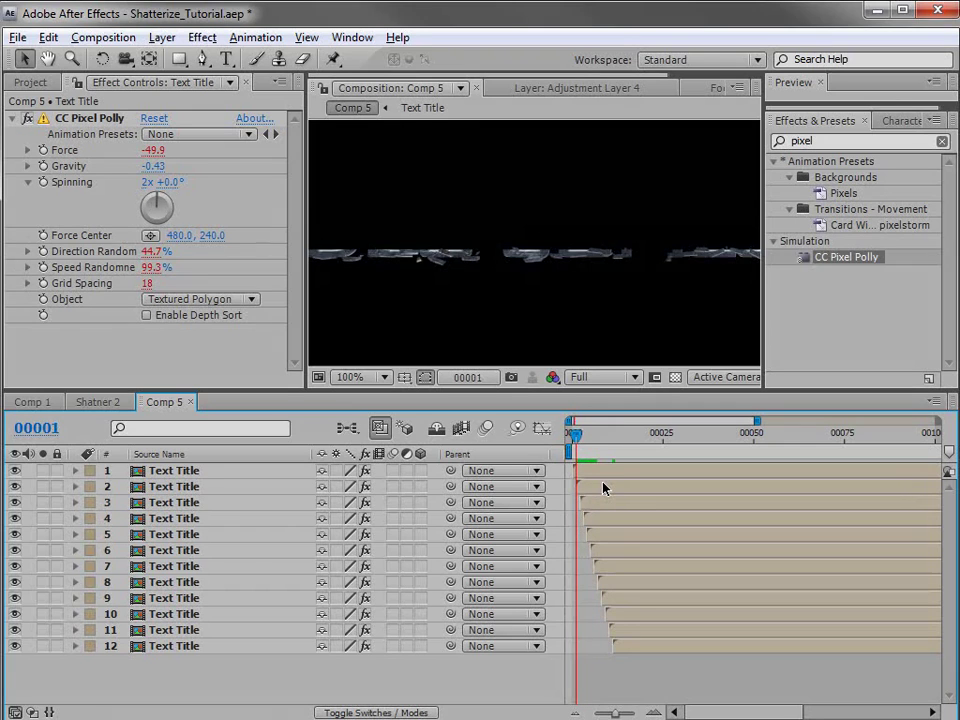
left_click(581, 437)
left_click_drag(581, 437, 605, 445)
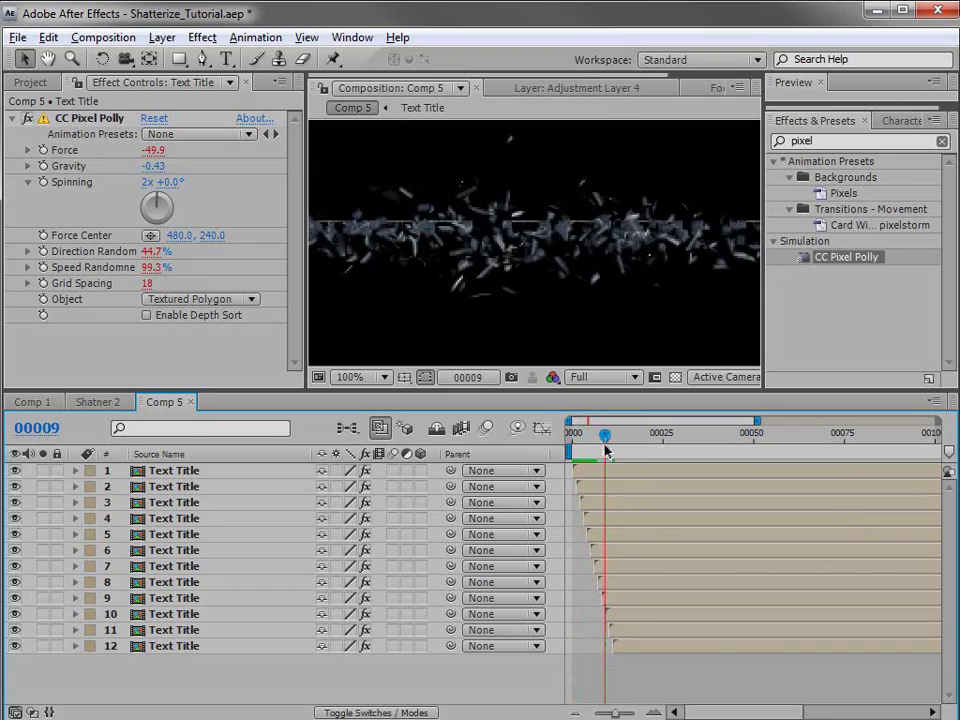
Step: Reverse the stagger by selecting layers 12 up to 1 and running the Sequencer script with a 1-frame offset, and scrub to check
left_click(629, 651)
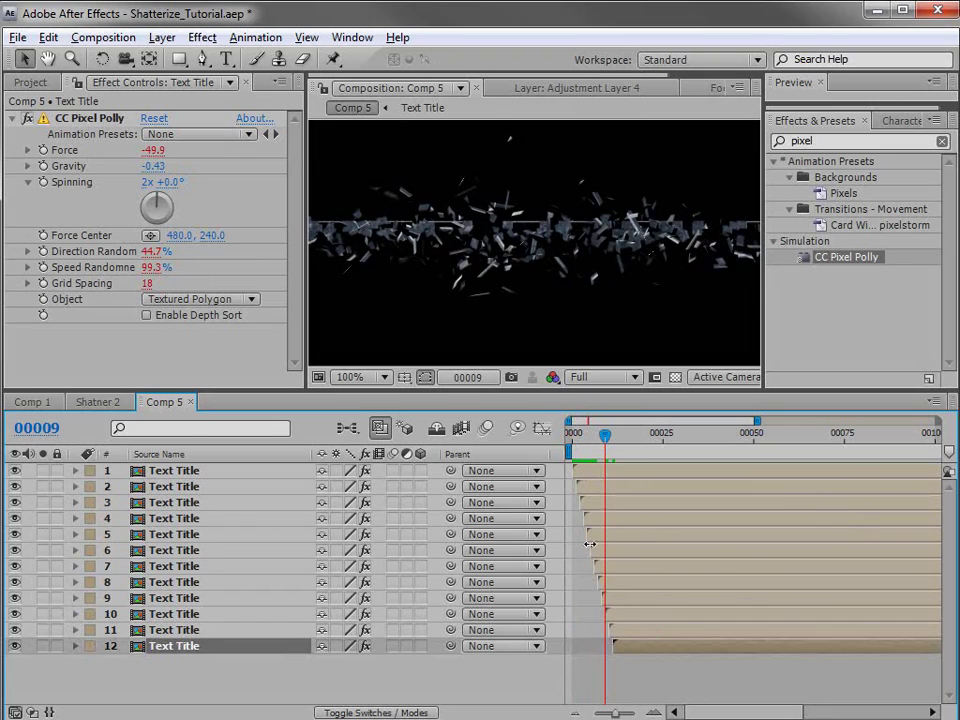
left_click(583, 474, "shift")
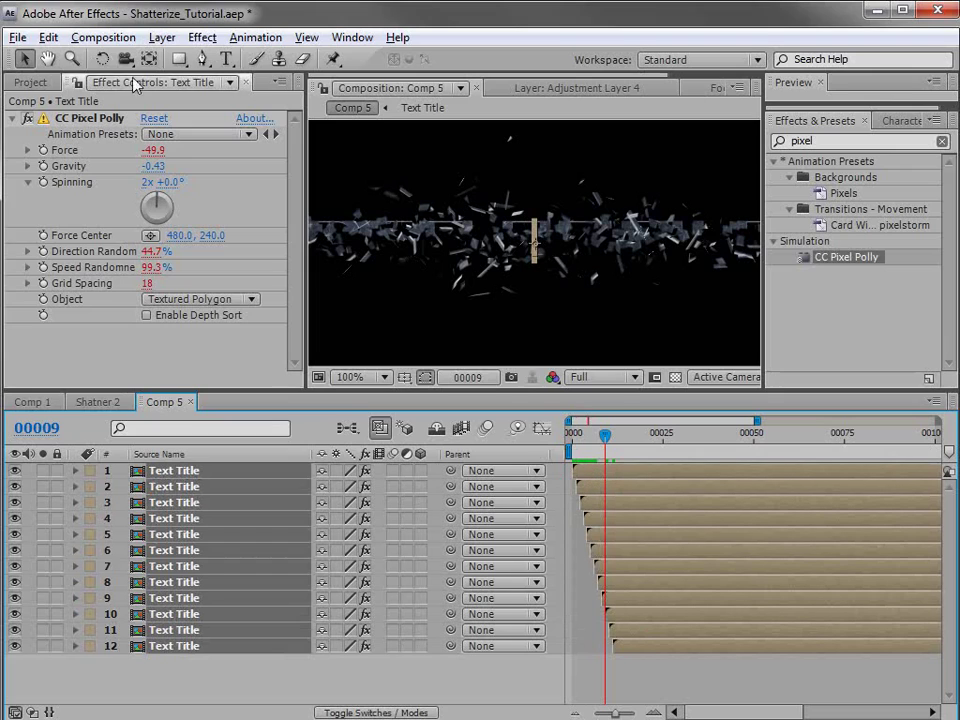
left_click(18, 37)
mouse_move(72, 612)
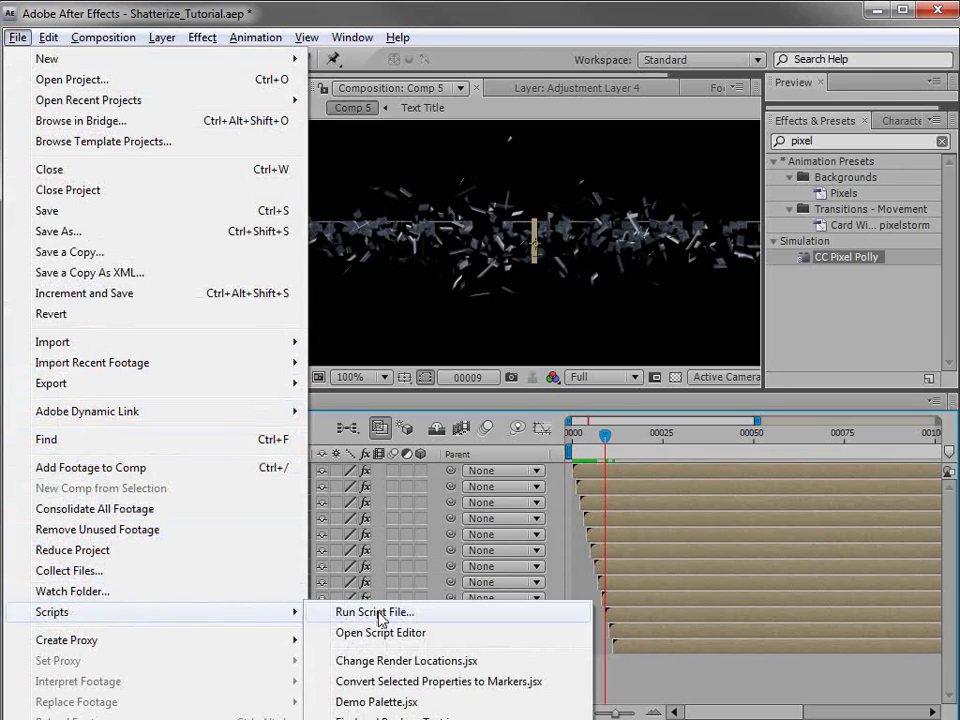
left_click(362, 612)
left_click(155, 143)
double_click(156, 142)
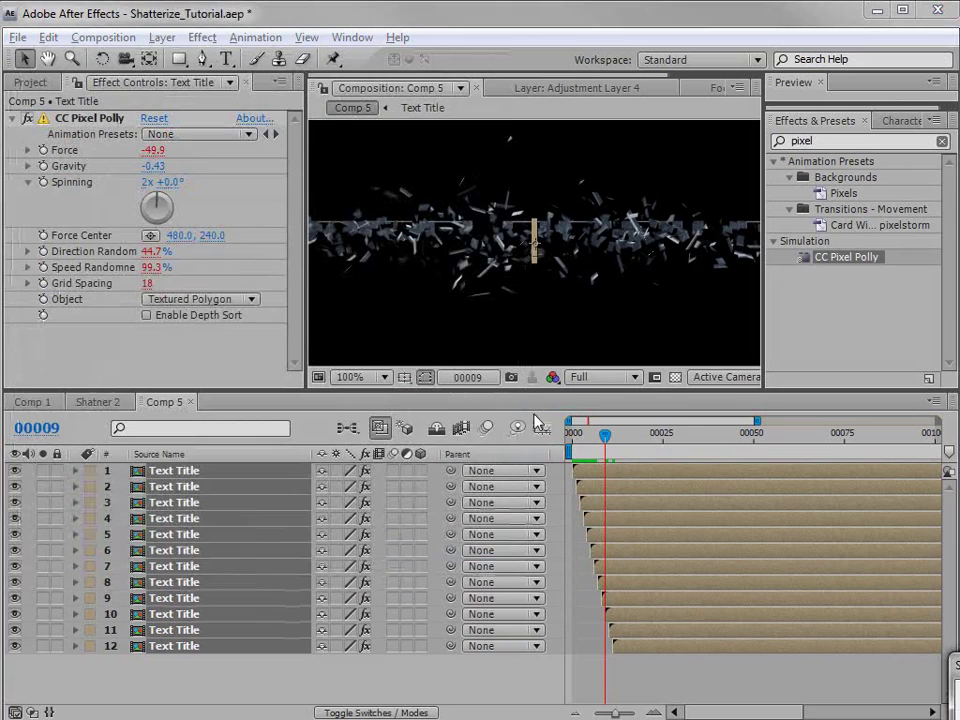
type("1")
left_click(692, 387)
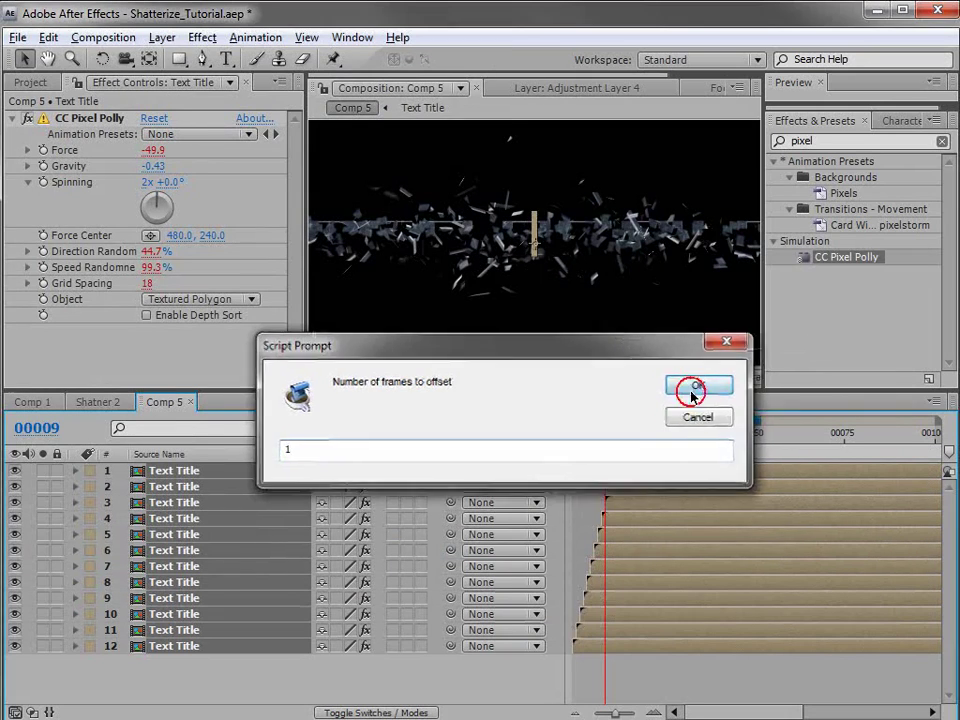
left_click_drag(572, 440, 651, 447)
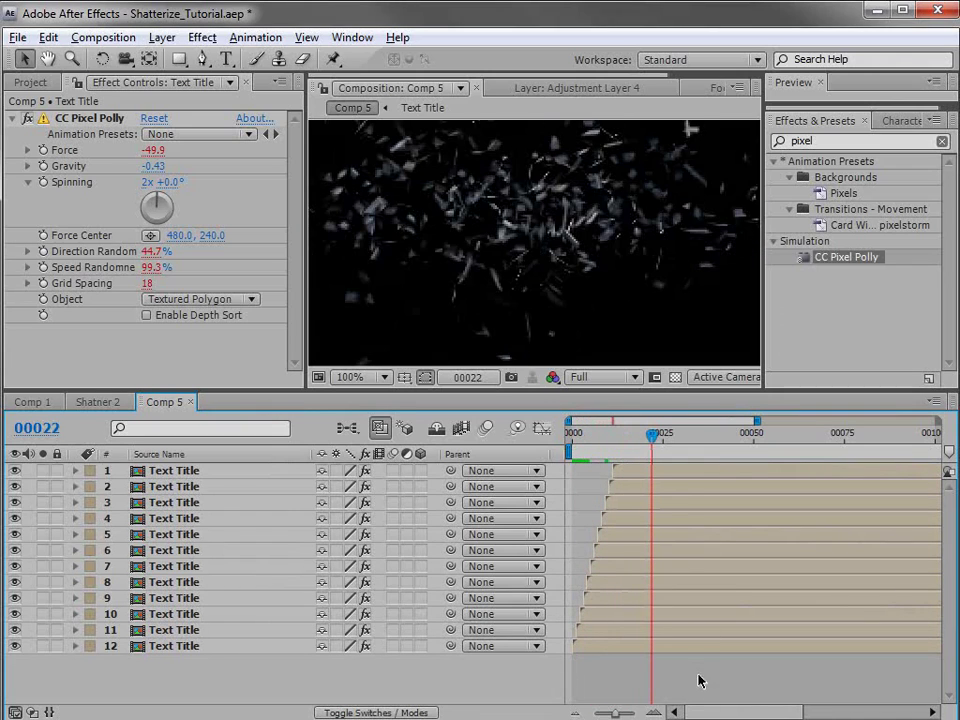
Step: Duplicate the bottom Text Title layer and give layer 13 a red label
left_click(195, 647)
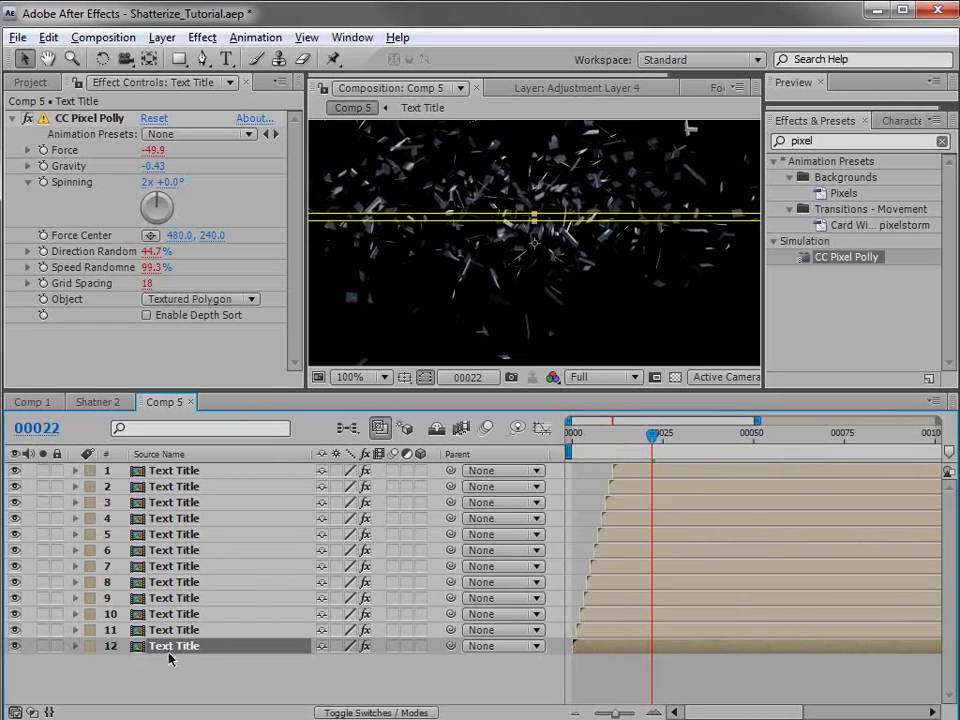
key("ctrl+d")
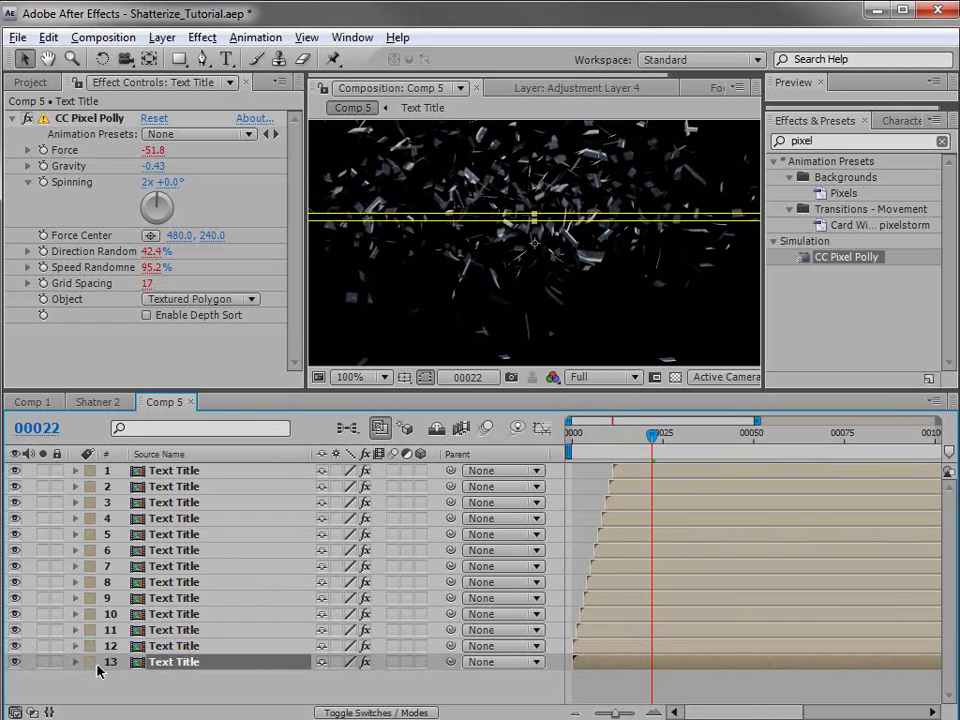
left_click(89, 663)
left_click(135, 718)
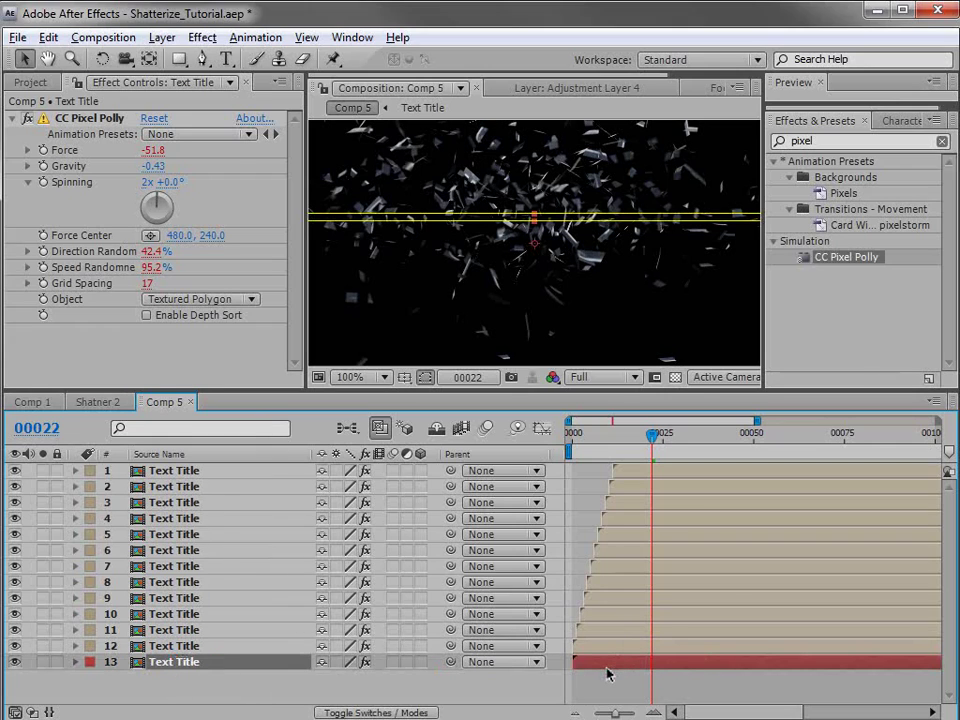
Step: Switch off layer 13's effects, solo it, and extend Mask 1's lower edge down to cover the full height of the letters
key("m")
left_click_drag(552, 390, 530, 368)
left_click(365, 639)
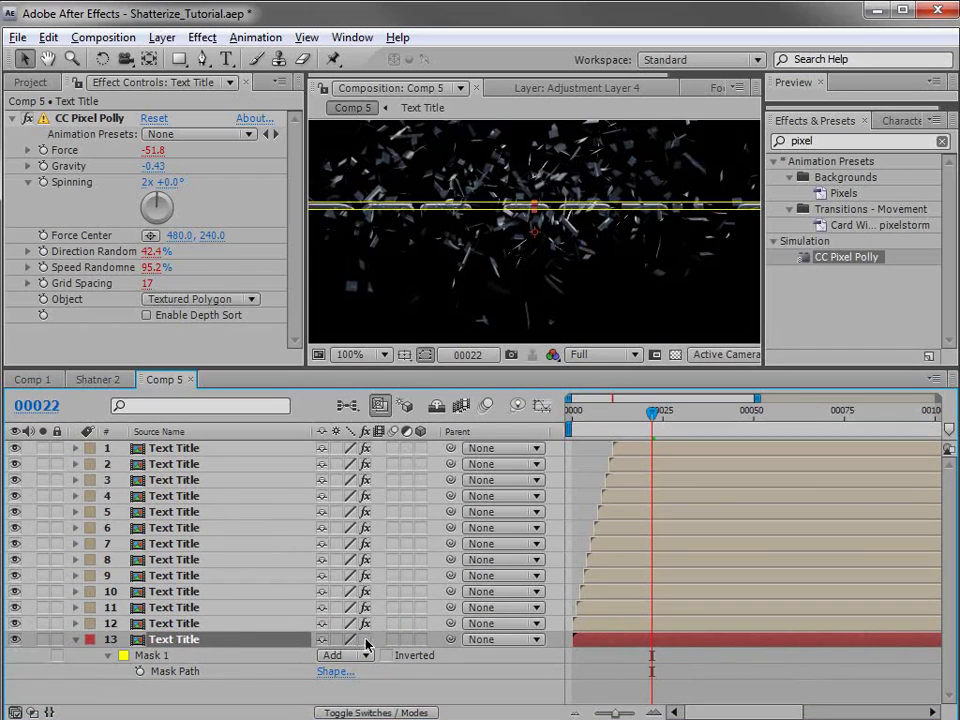
left_click(42, 639)
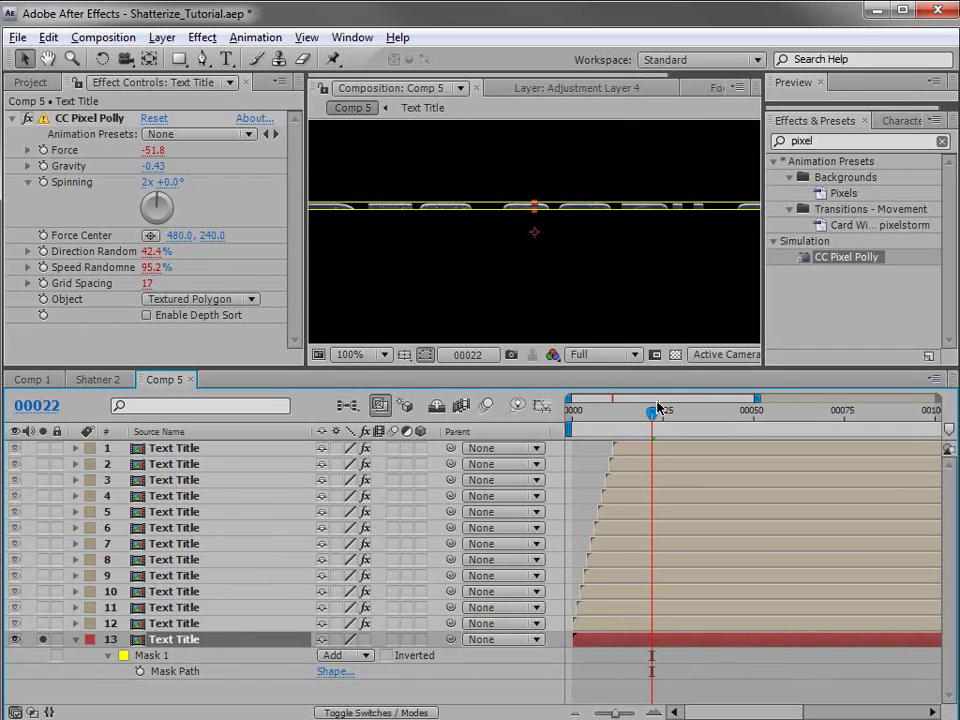
left_click(540, 208)
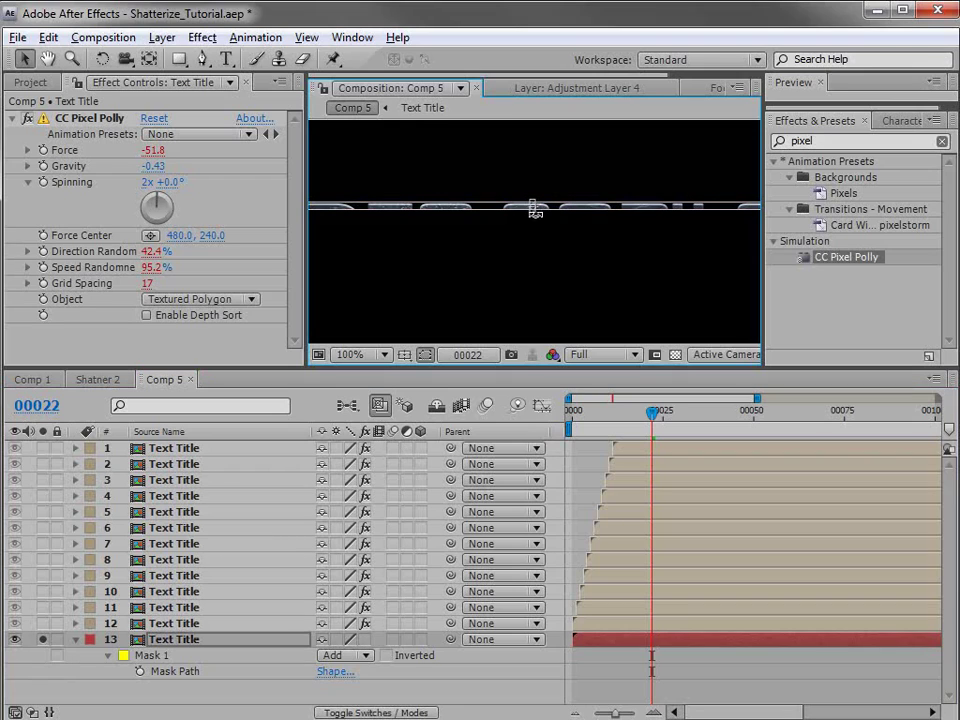
left_click_drag(531, 209, 530, 251)
left_click(626, 641)
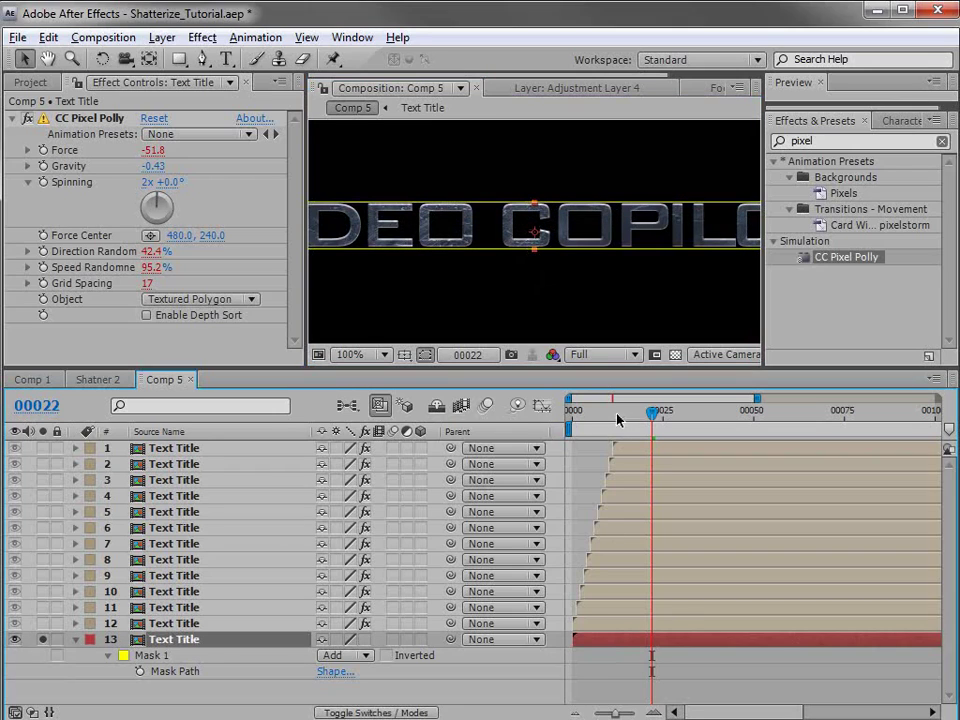
Step: Add a Mask Path keyframe to layer 13's Mask 1, place it at frame 0, and go to the start of the composition
left_click(140, 672)
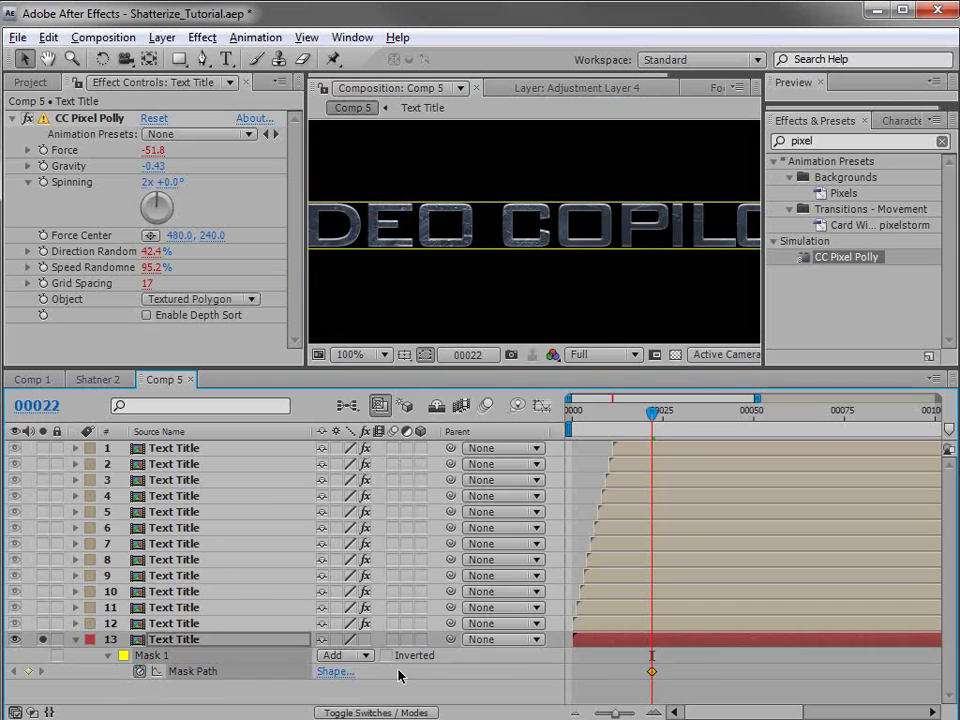
left_click_drag(579, 676, 575, 677)
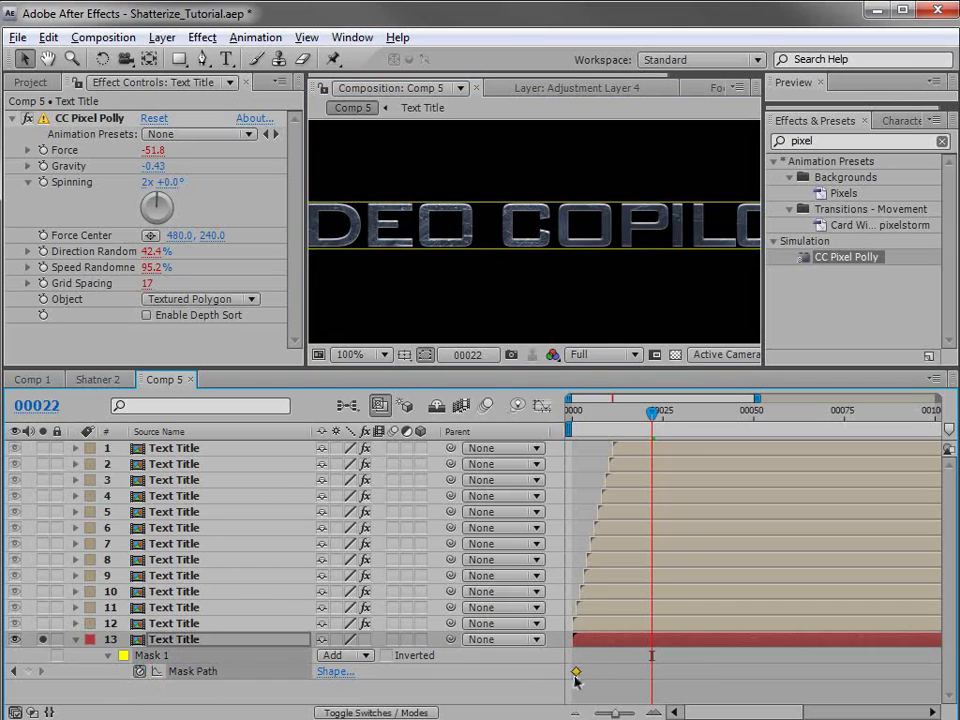
key("Home")
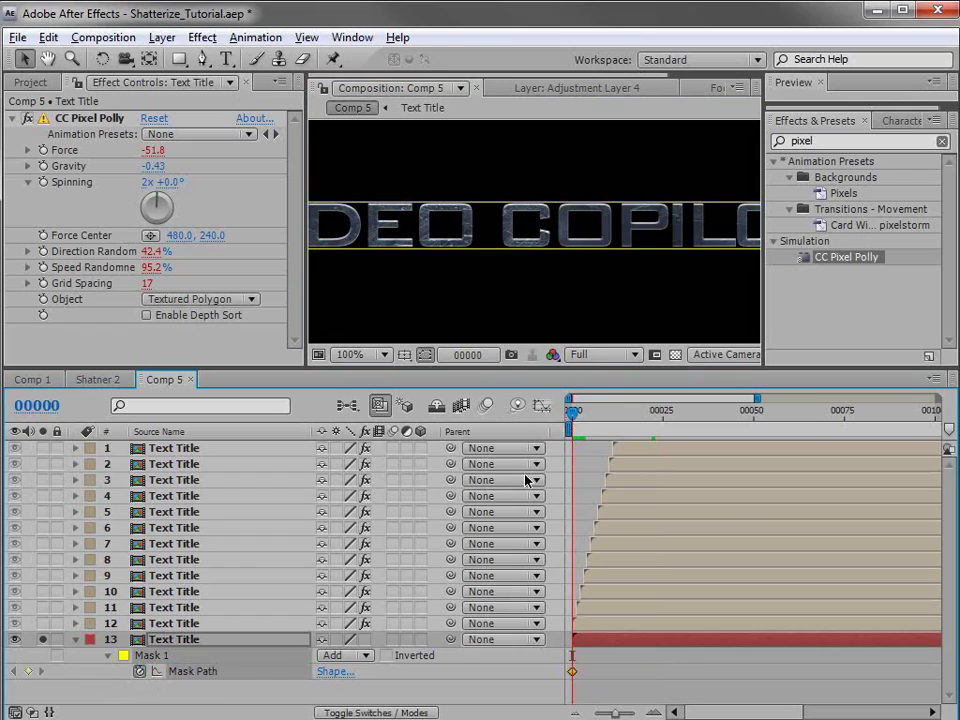
Step: At frame 11, slide layer 13's Mask 1 down until its upper edge clears the bottom of the letters, and scrub to check
left_click_drag(595, 424, 613, 423)
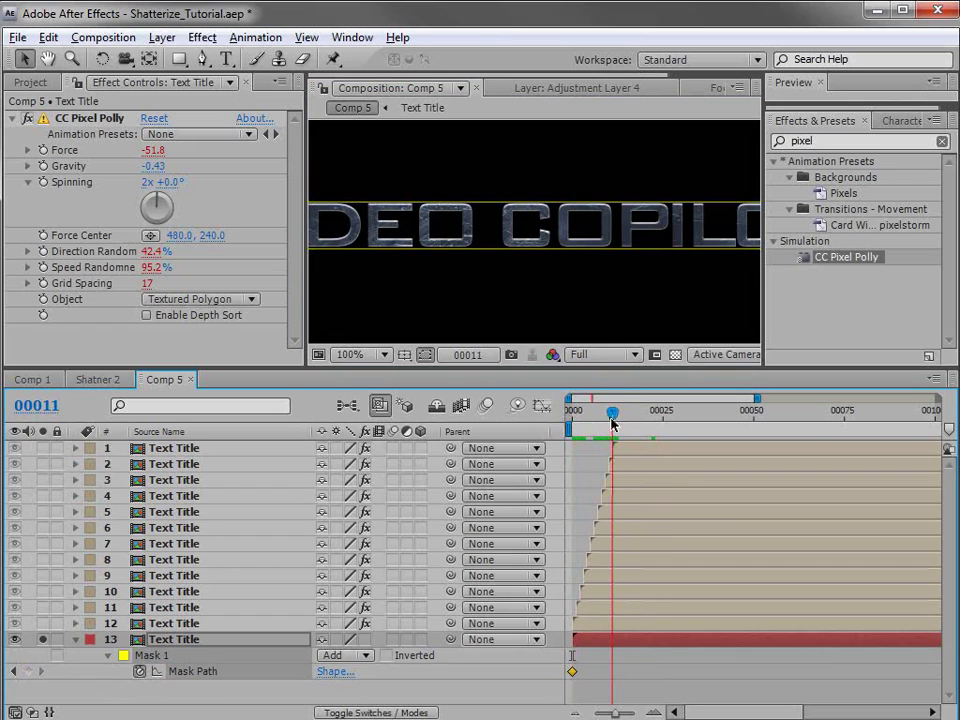
left_click_drag(553, 205, 555, 261)
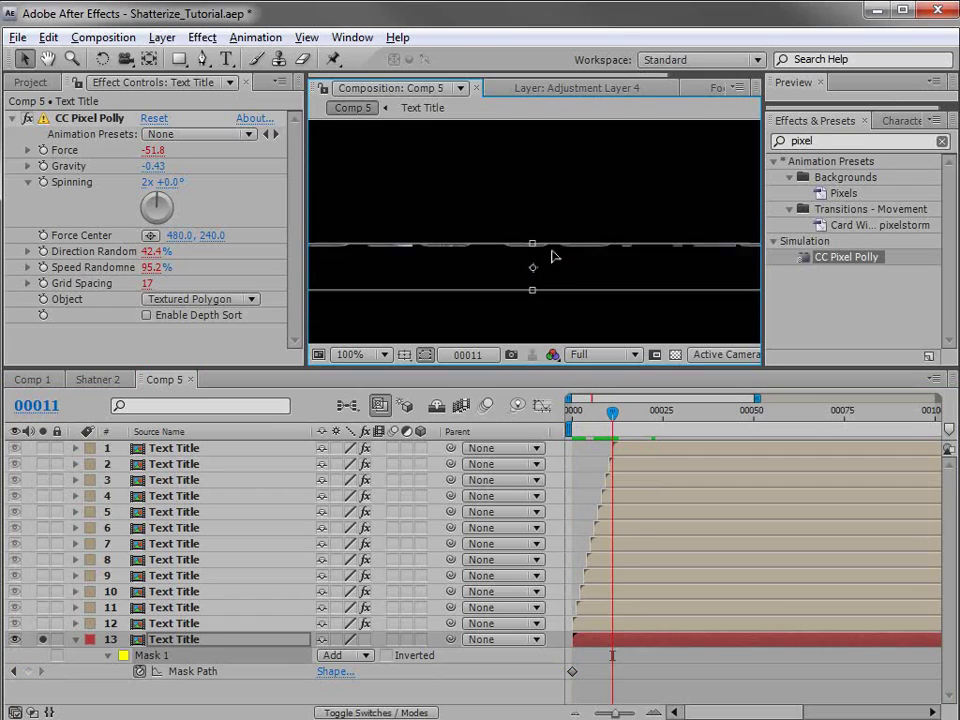
left_click(623, 662)
left_click_drag(612, 411, 625, 442)
Step: Turn off layer 13's solo, feather its Mask 1 by 5 pixels, and check the shatter in an enlarged view
key("f")
key("grave")
key("grave")
key("comma")
key("comma")
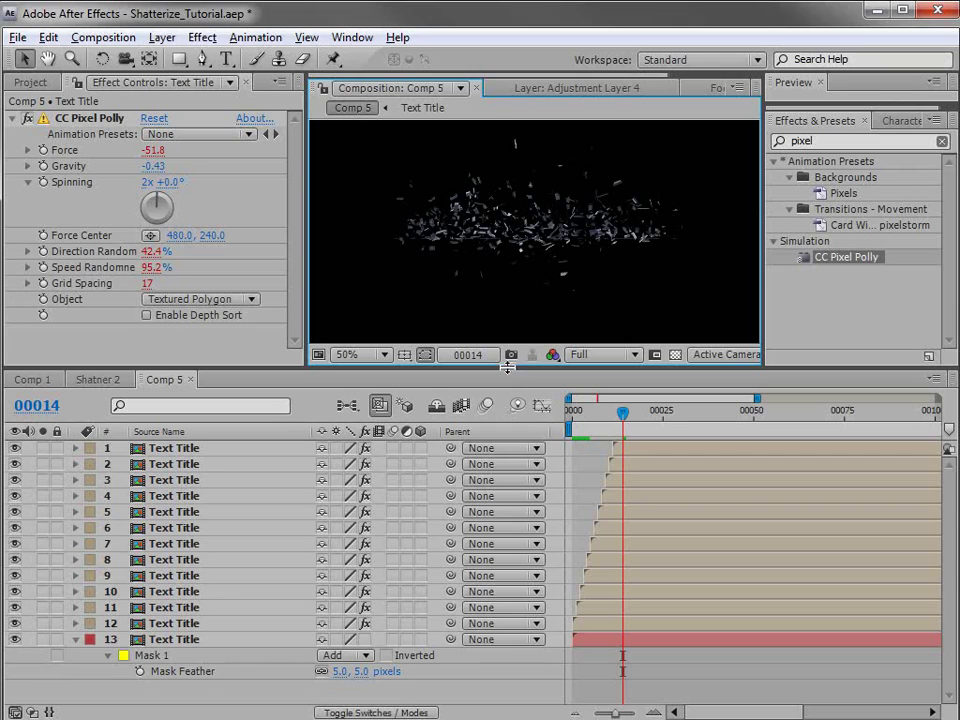
left_click_drag(506, 368, 508, 326)
left_click(76, 599)
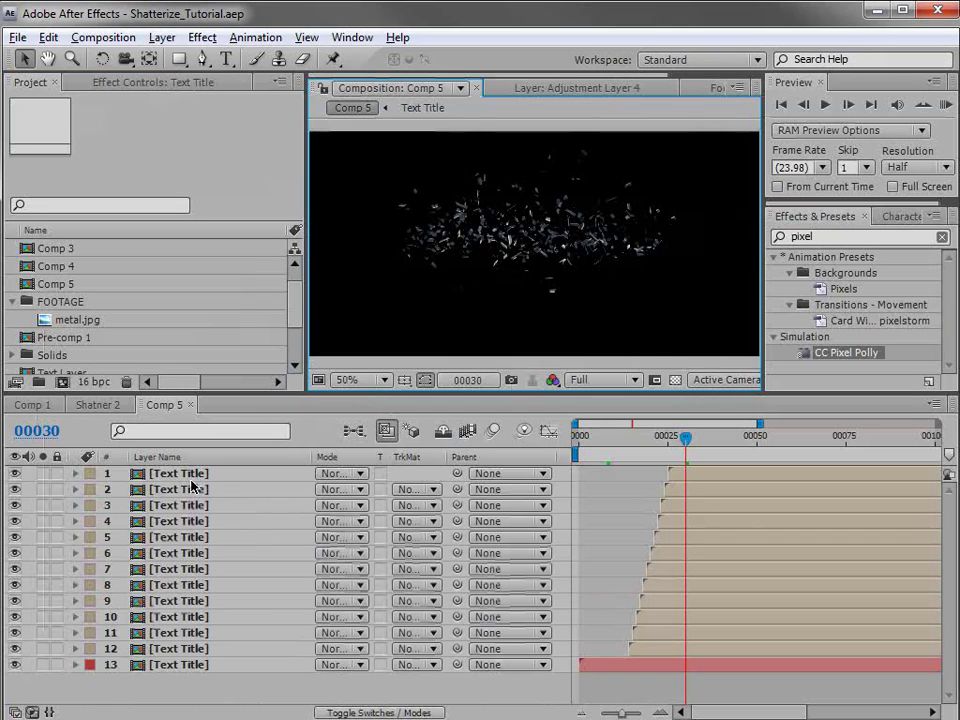
Step: Duplicate layers 1 to 12 and move the twelve copies together to the top of the layer stack
left_click(185, 474)
left_click(172, 655, "shift")
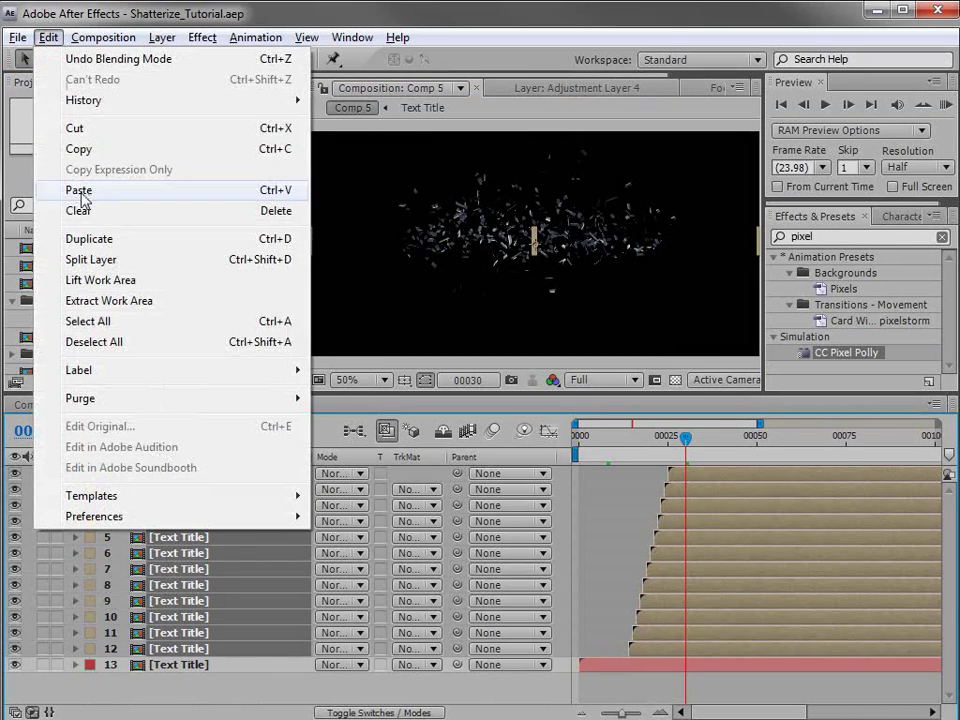
left_click(111, 238)
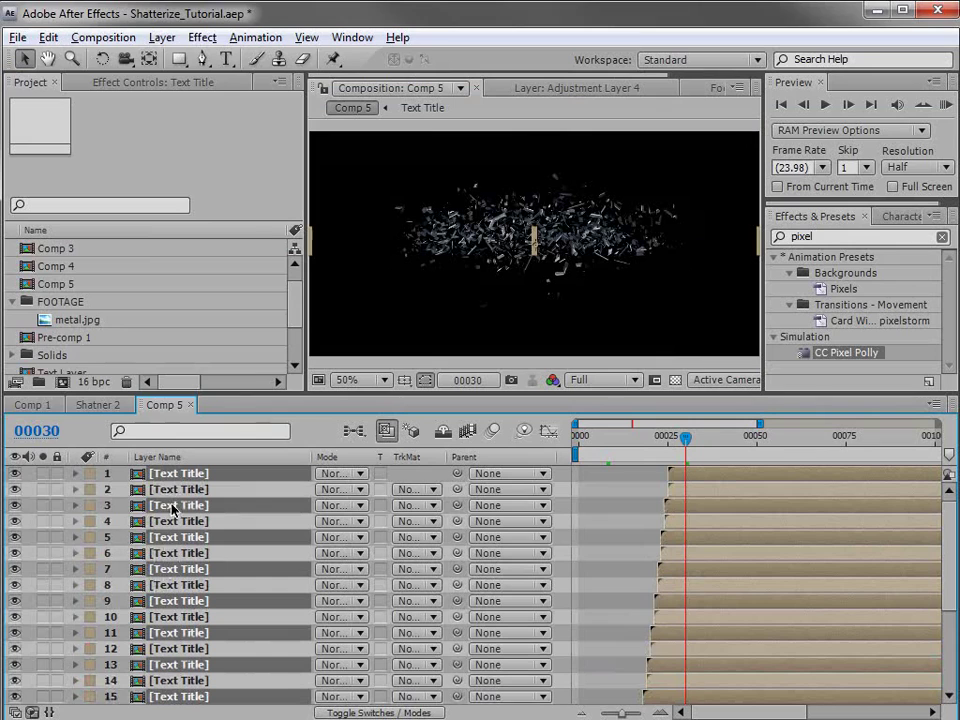
left_click_drag(180, 499, 180, 488)
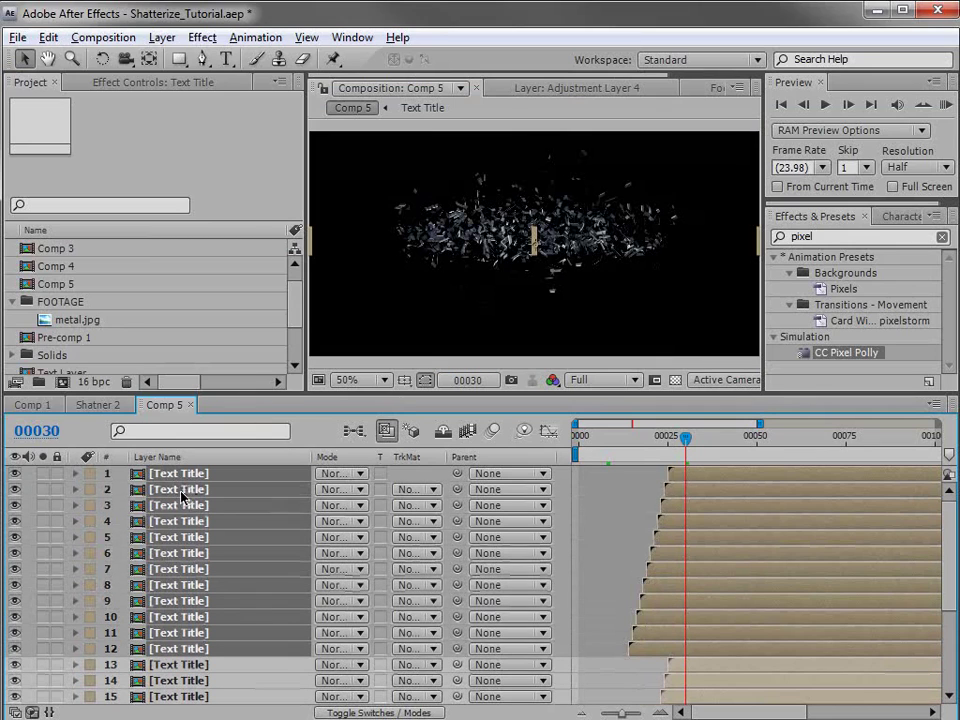
Step: Give the twelve duplicated layers a yellow label and align all their start points to frame 0
left_click(91, 474)
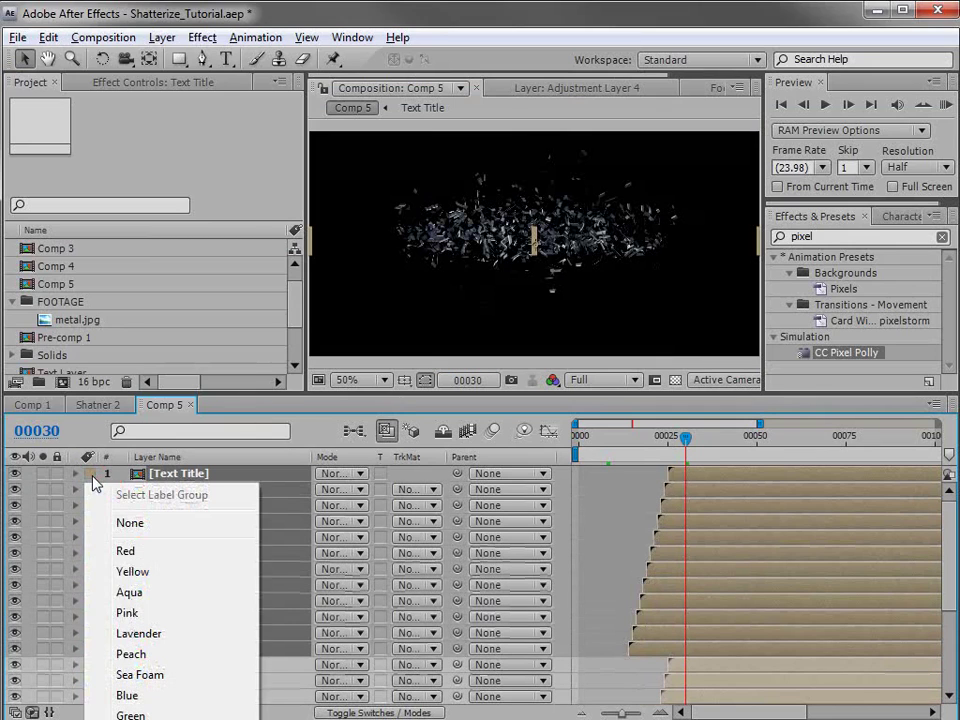
left_click(150, 571)
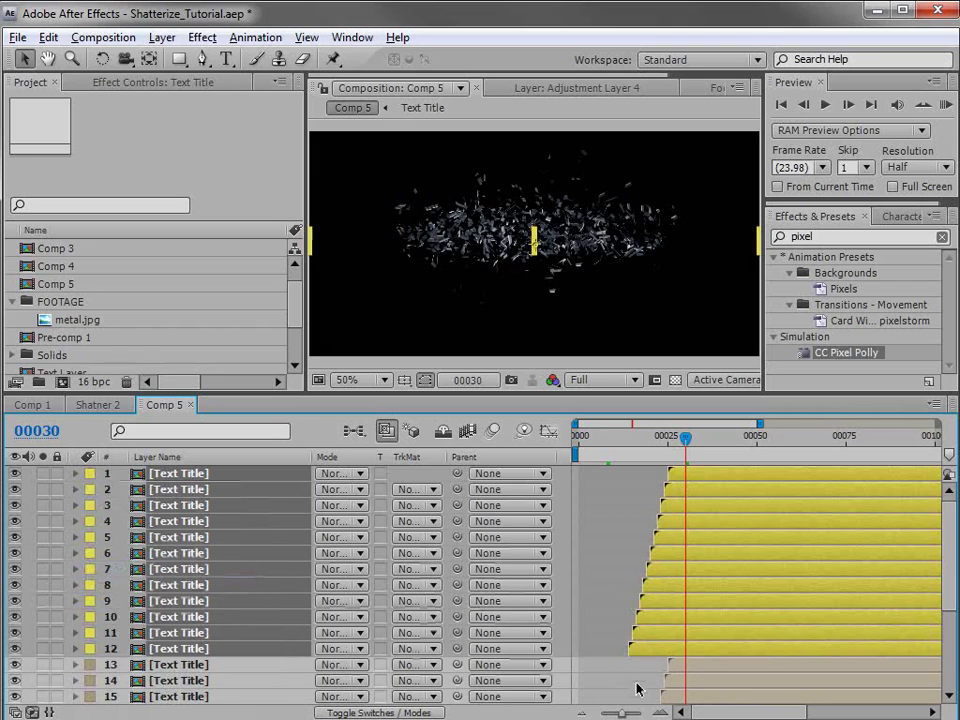
scroll(651, 672, "down", 3)
scroll(688, 506, "up", 3)
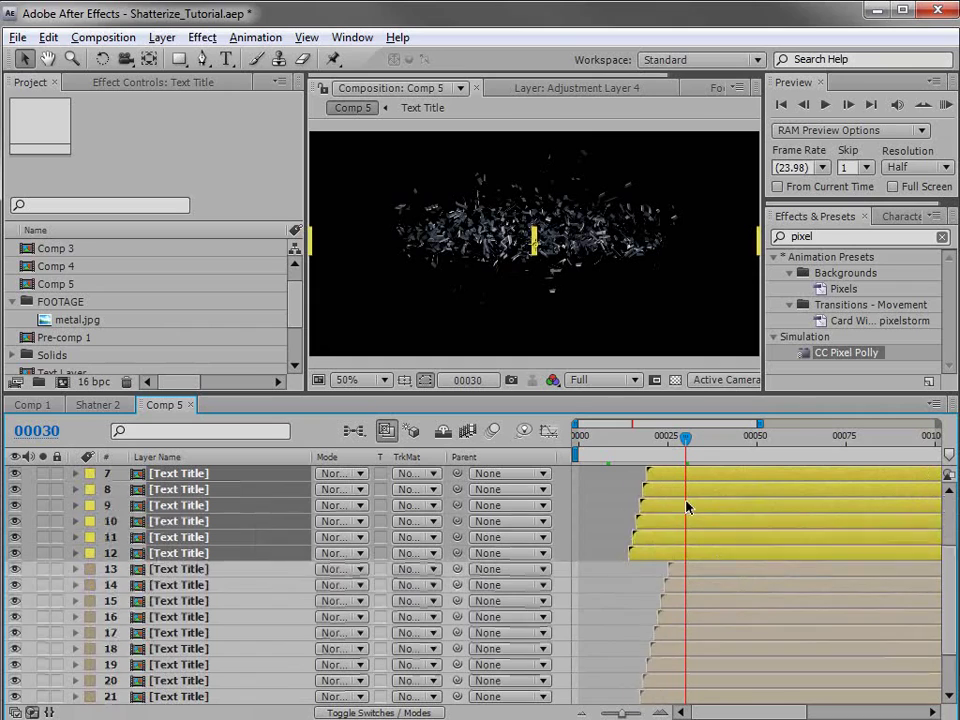
left_click(578, 436)
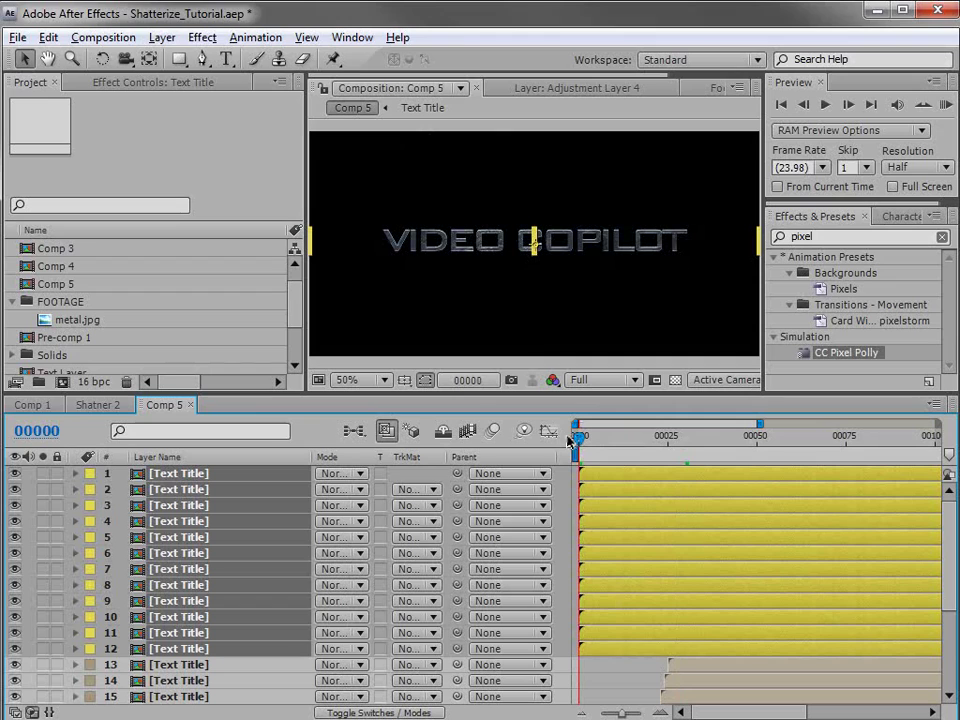
scroll(632, 571, "down", 2)
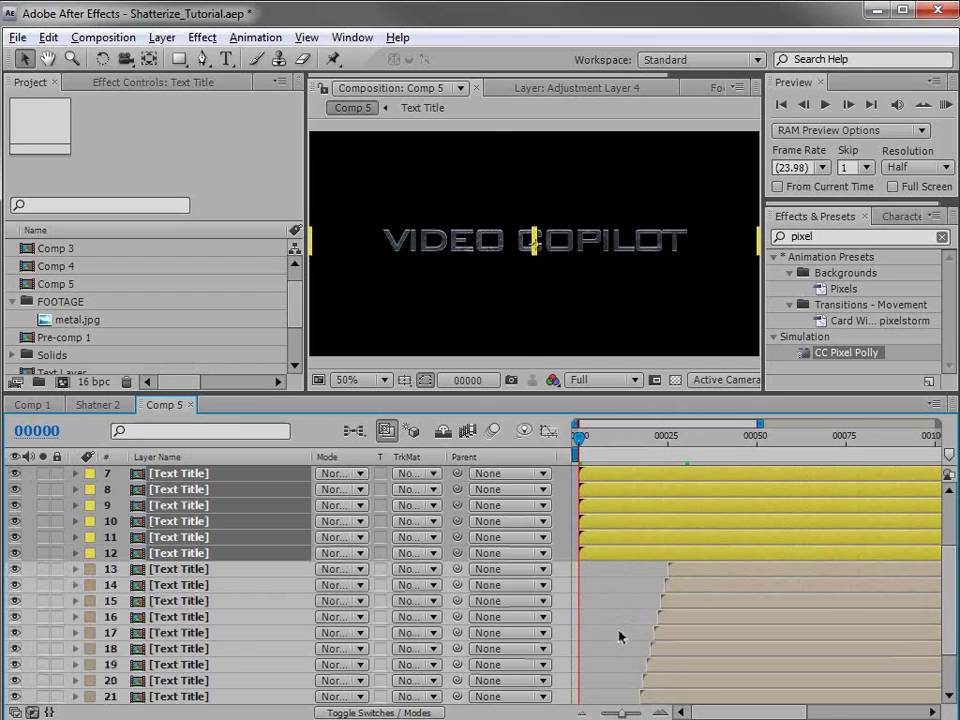
scroll(619, 632, "up", 2)
Step: Solo yellow layer 4, hide the mask outlines, and step to frame 1 to inspect its pieces
left_click(188, 521)
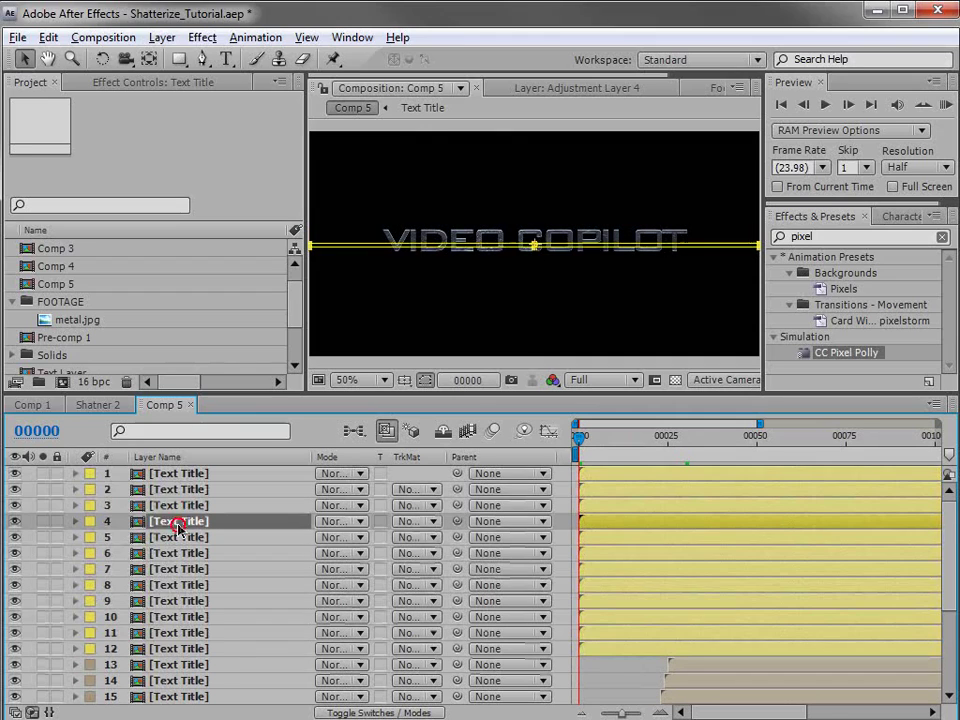
left_click(43, 521)
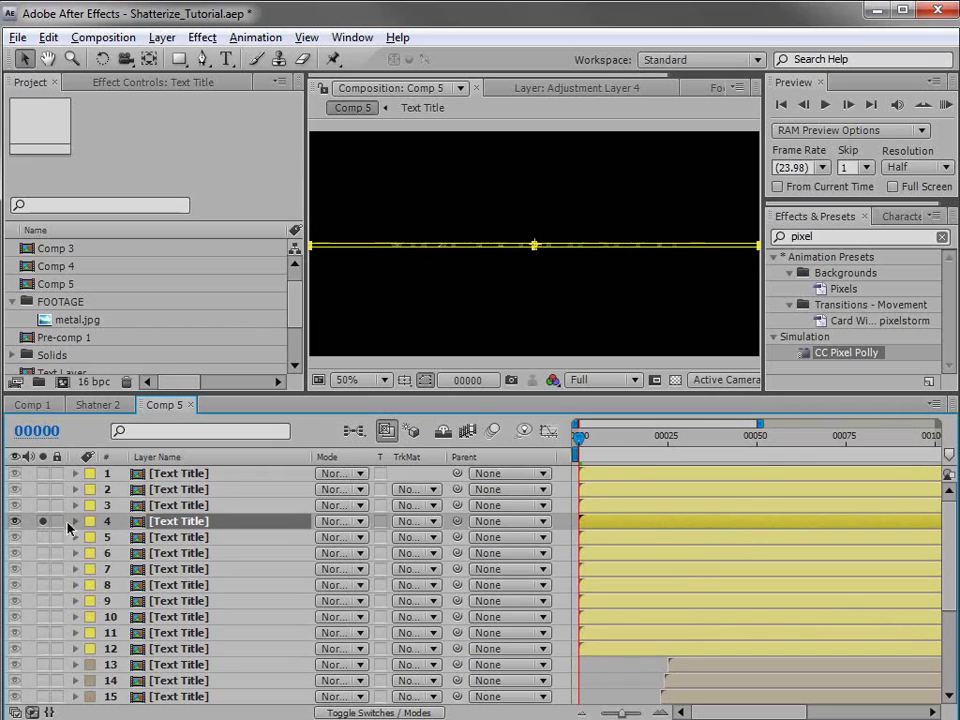
left_click(429, 381)
mouse_move(583, 440)
left_mouse_down()
mouse_move(594, 445)
mouse_move(587, 452)
left_mouse_up()
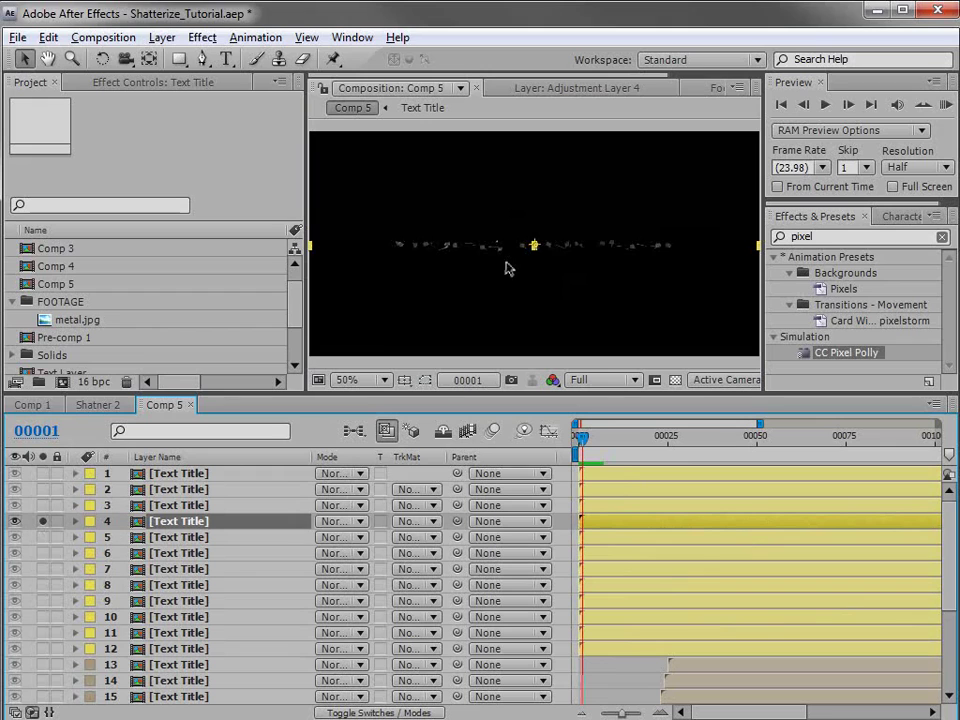
Step: Apply Fast Blur to layer 4 with Vertical dimensions and Repeat Edge Pixels, and keyframe Blurriness at 0 on frame 0
left_click(203, 37)
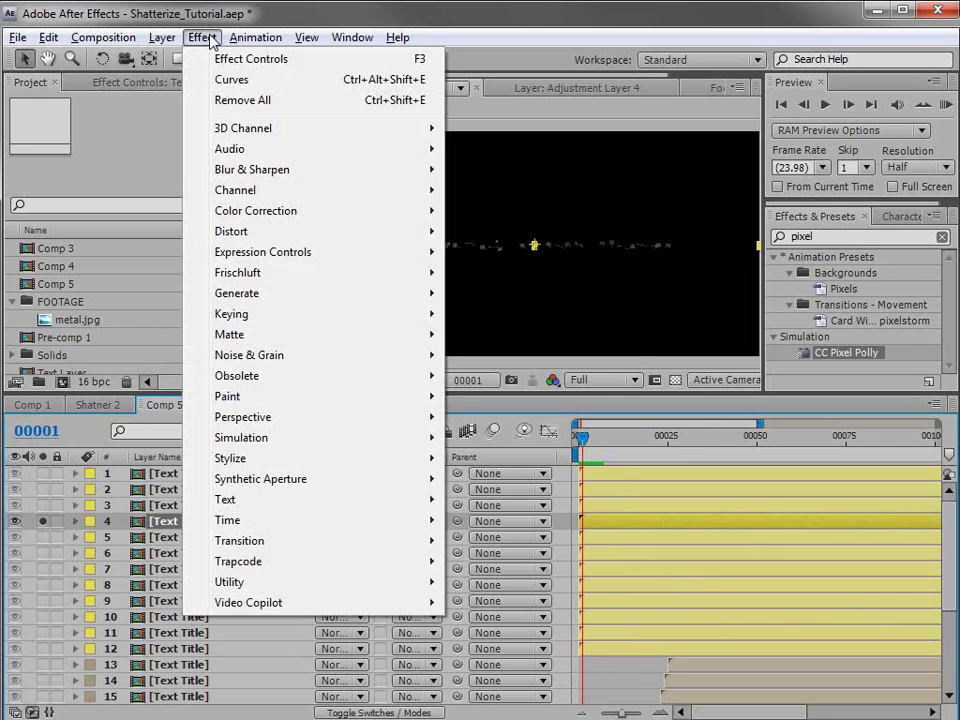
mouse_move(212, 170)
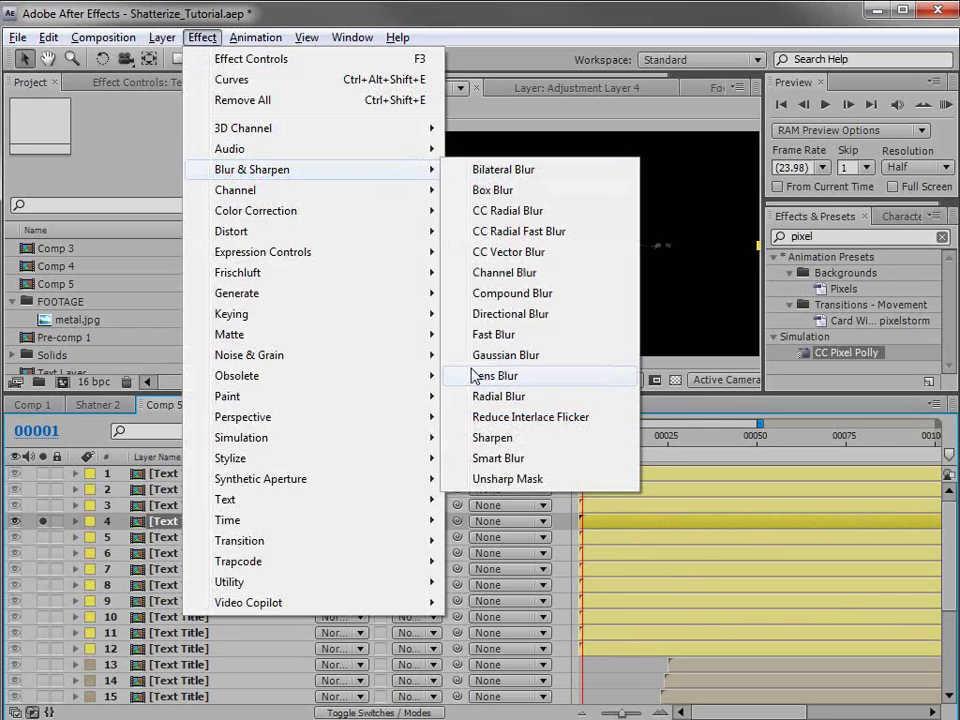
left_click(494, 336)
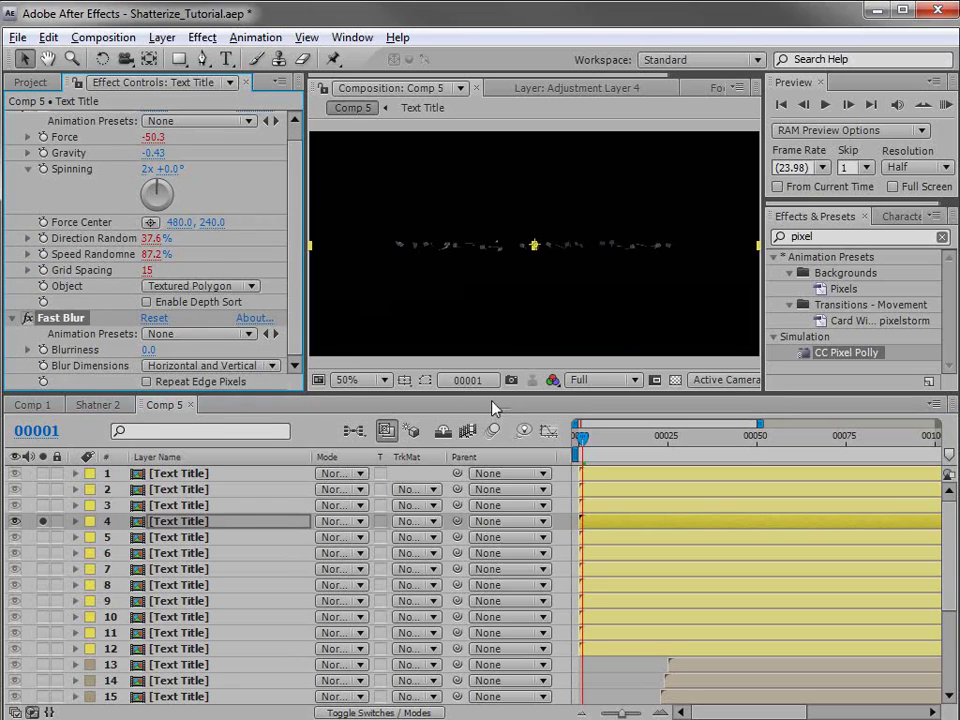
key("Home")
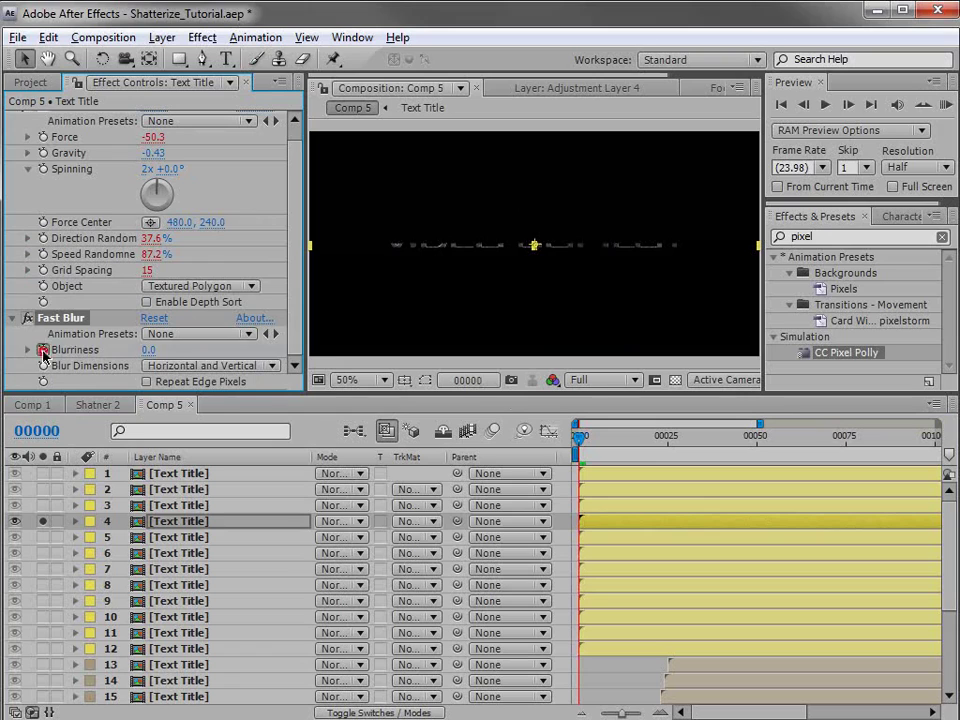
left_click(205, 365)
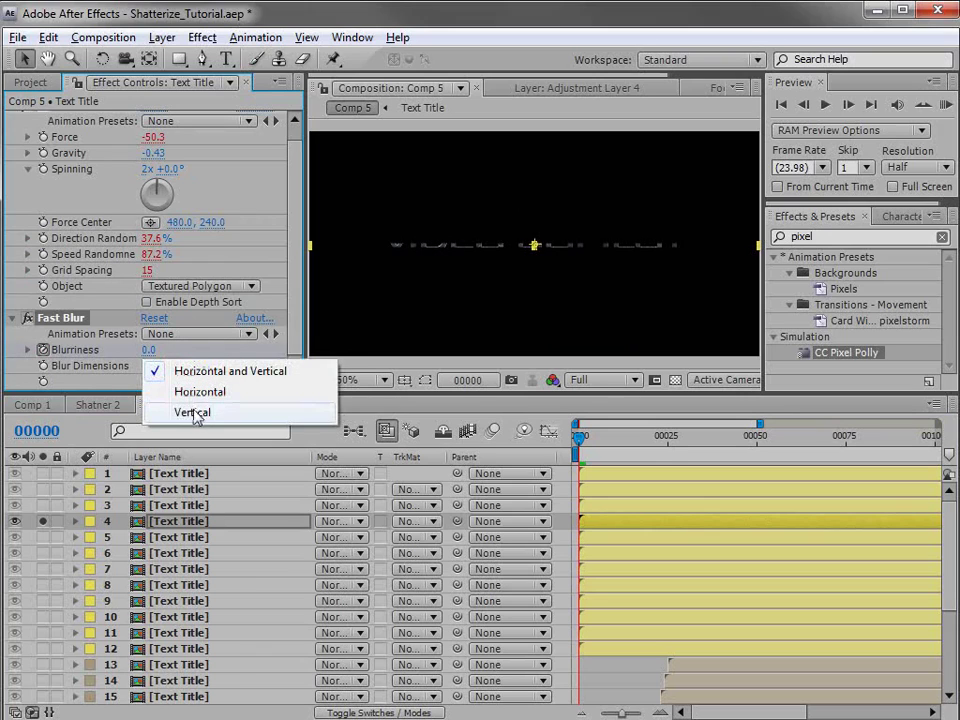
left_click(197, 413)
left_click(147, 382)
Step: Set a second Blurriness keyframe of 100 at about frame 24 on layer 4, and scrub the opening frames
left_click_drag(598, 437, 636, 443)
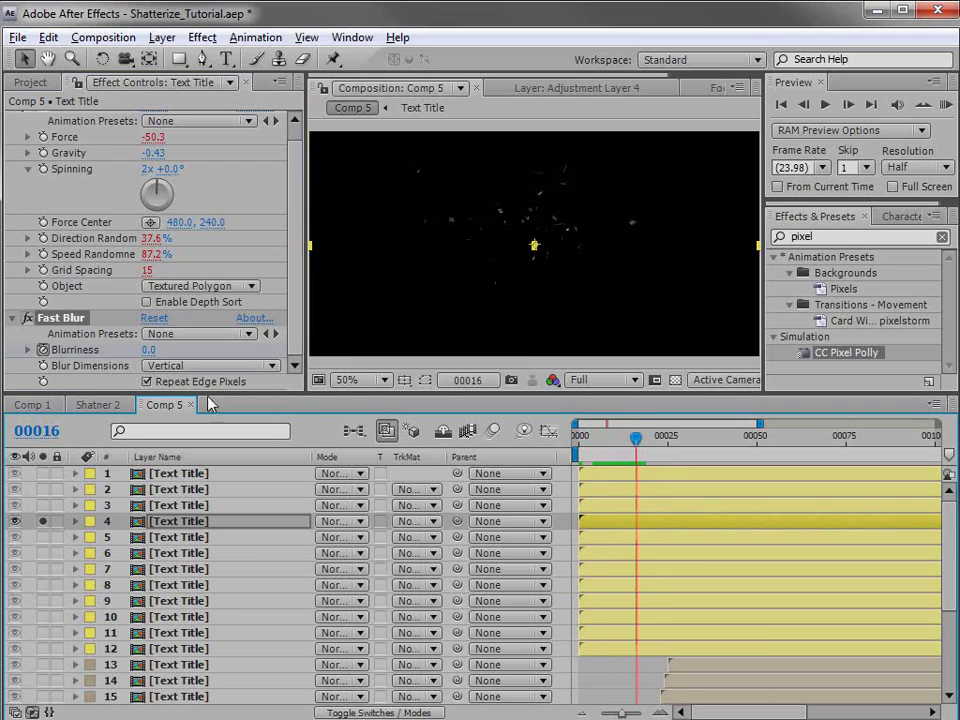
left_click(149, 351)
type("100")
key("Return")
key("u")
key("u")
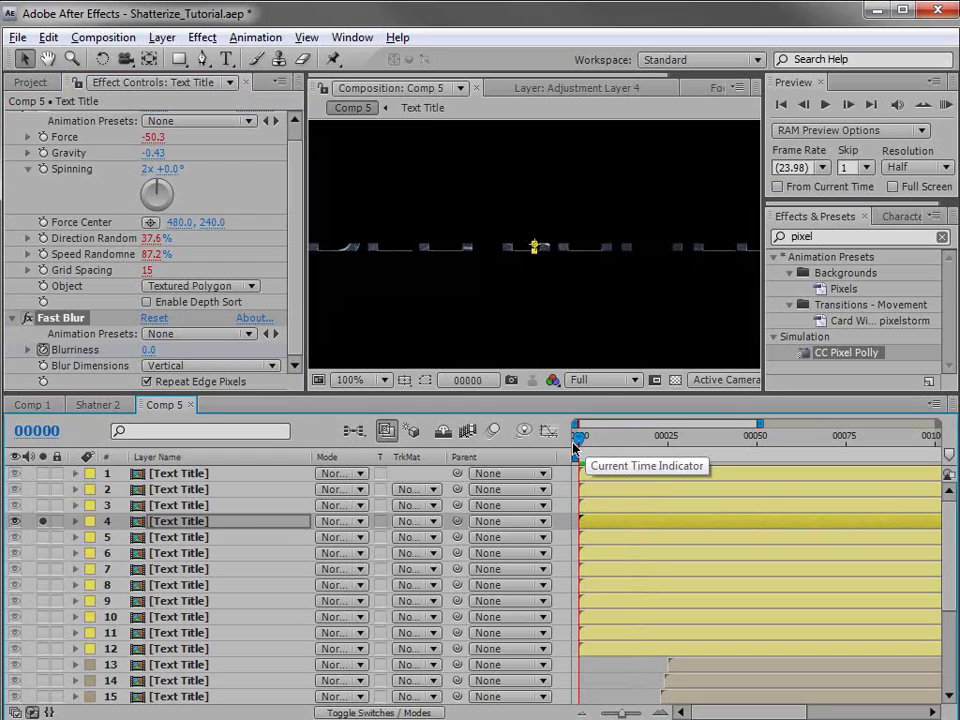
mouse_move(578, 443)
left_mouse_down()
mouse_move(621, 443)
mouse_move(578, 443)
mouse_move(588, 448)
left_mouse_up()
scroll(487, 553, "down", 1)
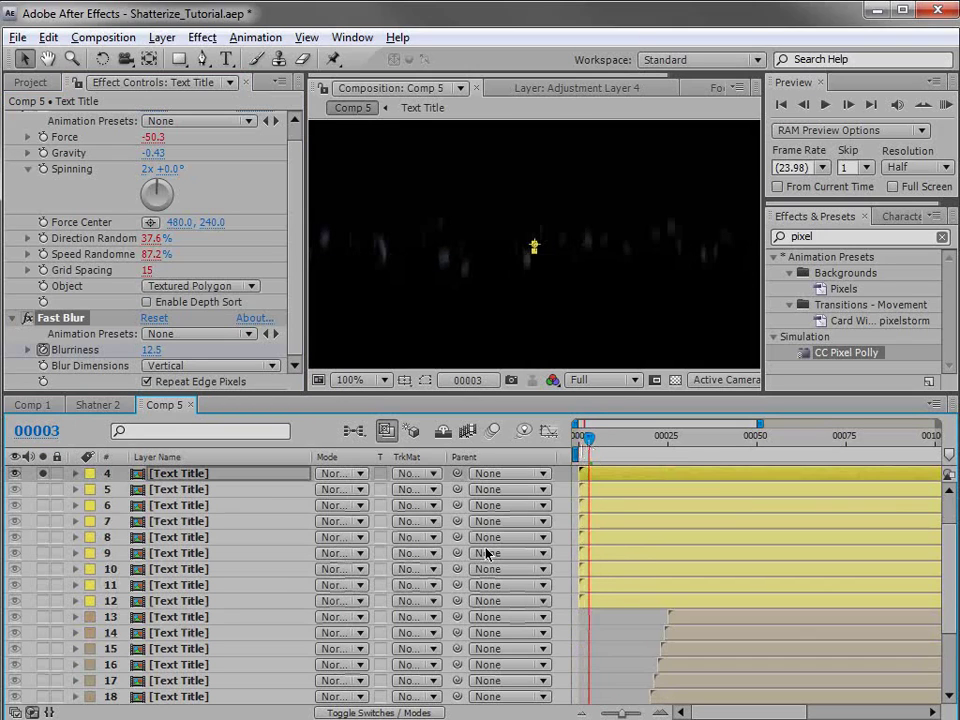
Step: Apply Easy Ease to layer 4's first Blurriness keyframe, check the blur around frame 8, and collapse the layer
key("u")
key("F9")
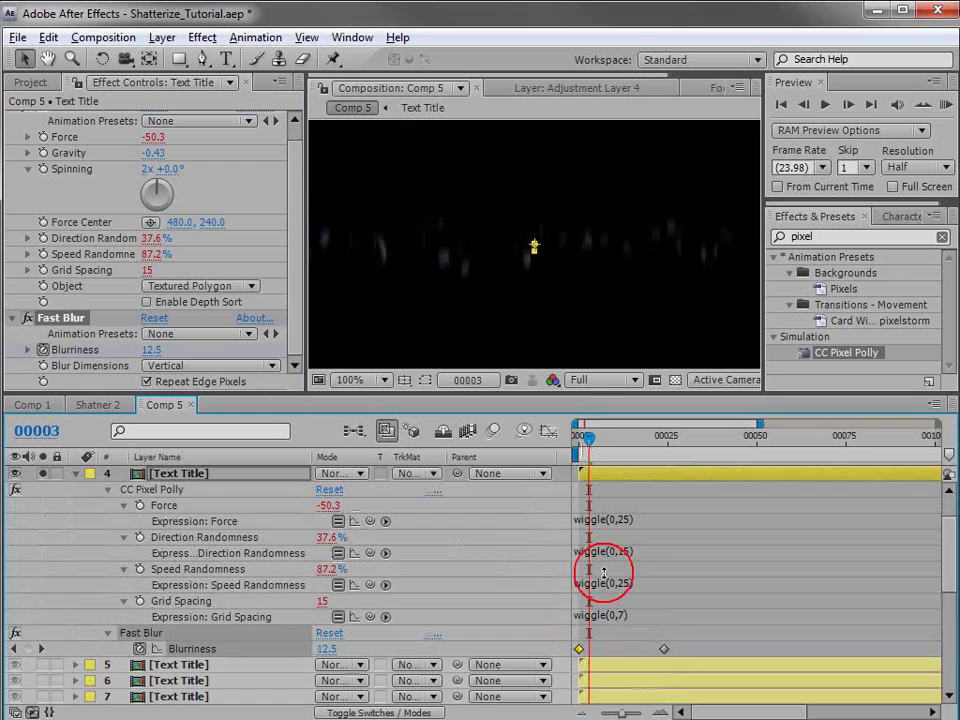
mouse_move(590, 443)
left_mouse_down()
mouse_move(576, 440)
mouse_move(606, 440)
left_mouse_up()
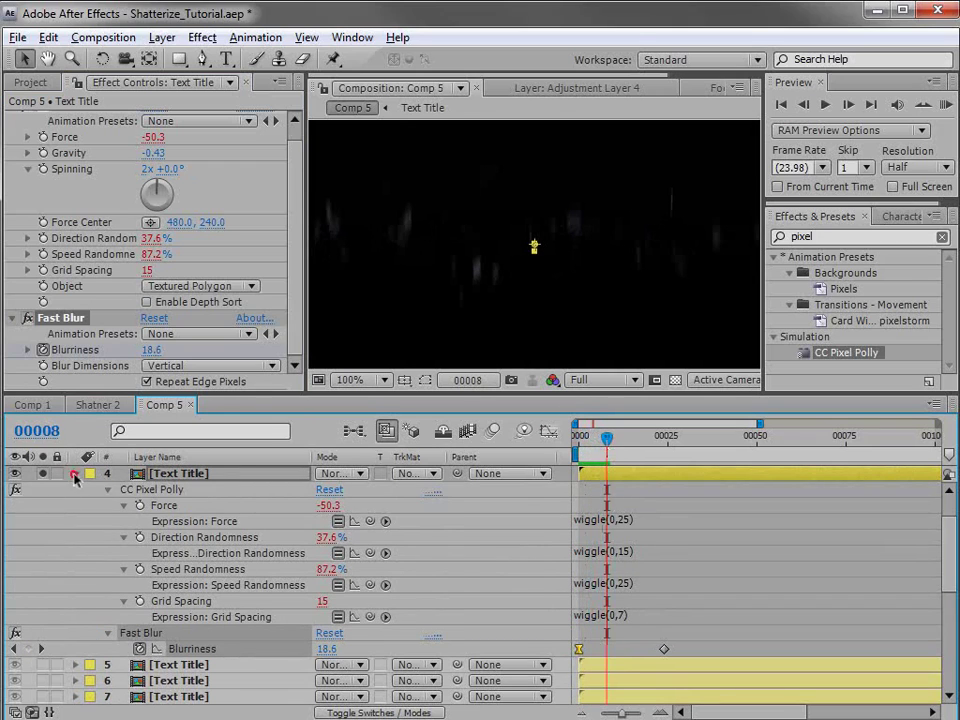
left_click(74, 475)
scroll(593, 497, "up", 1)
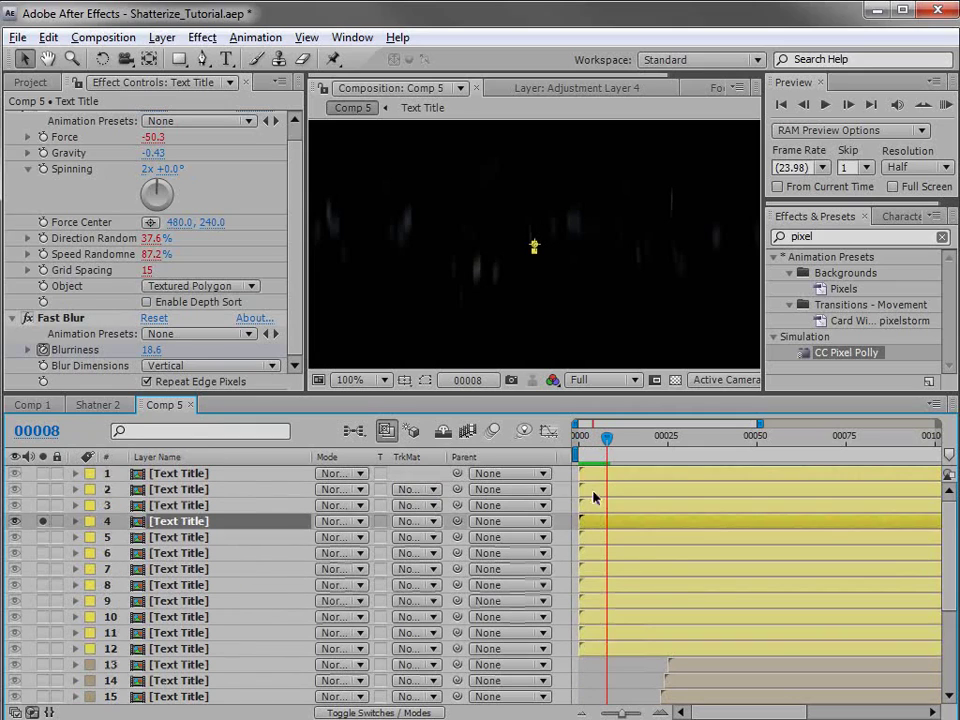
Step: Copy layer 4's animated Fast Blur effect and paste it onto all twelve yellow layers at frame 8
key("e")
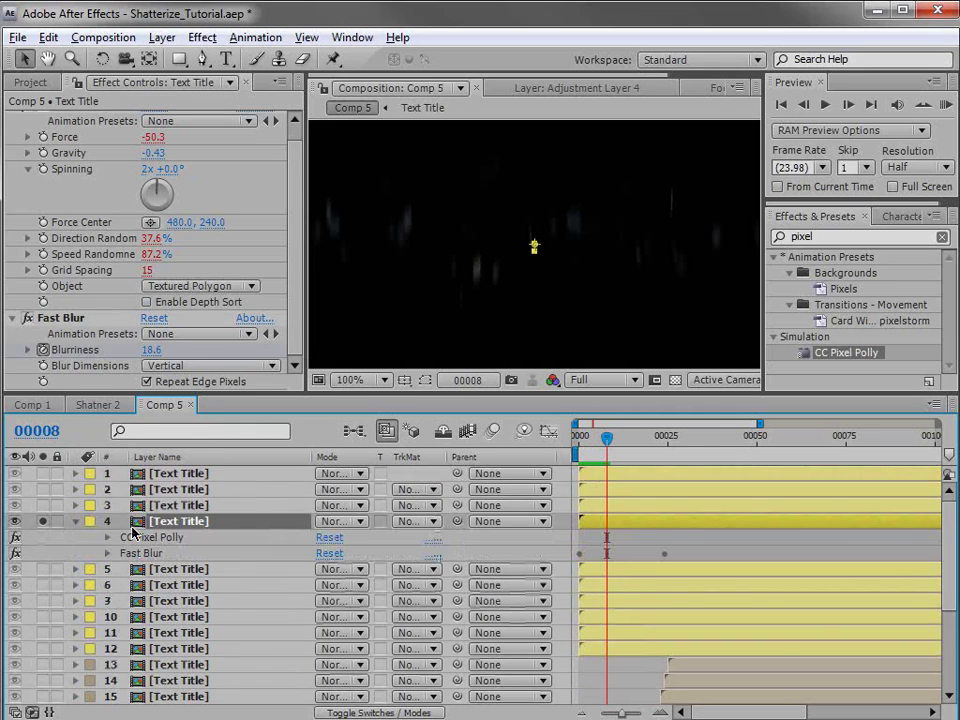
left_click(160, 553)
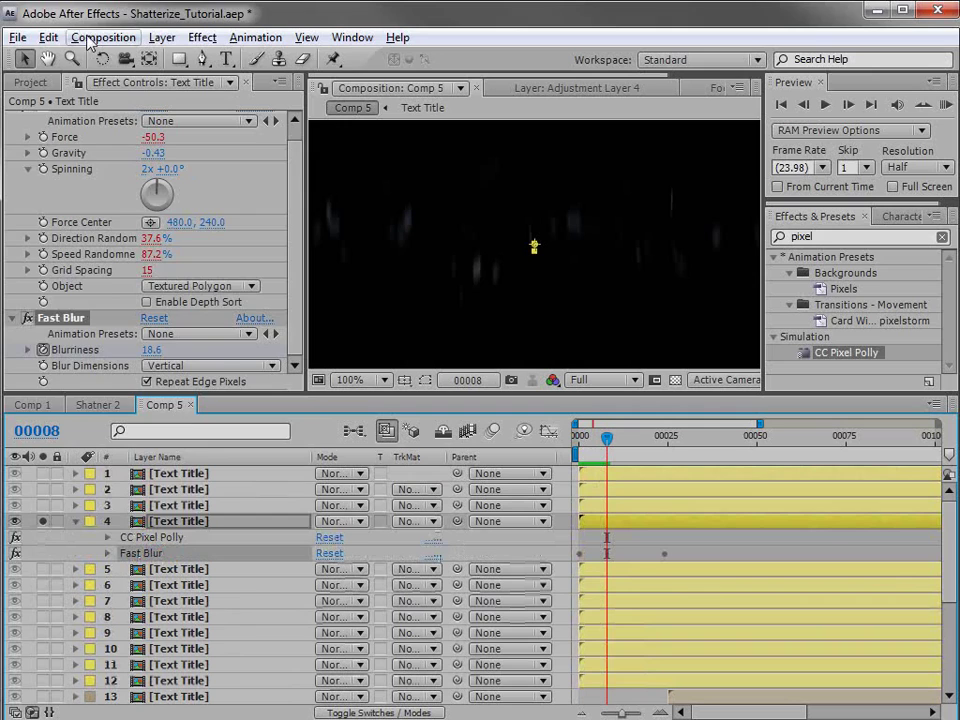
left_click(48, 37)
left_click(94, 152)
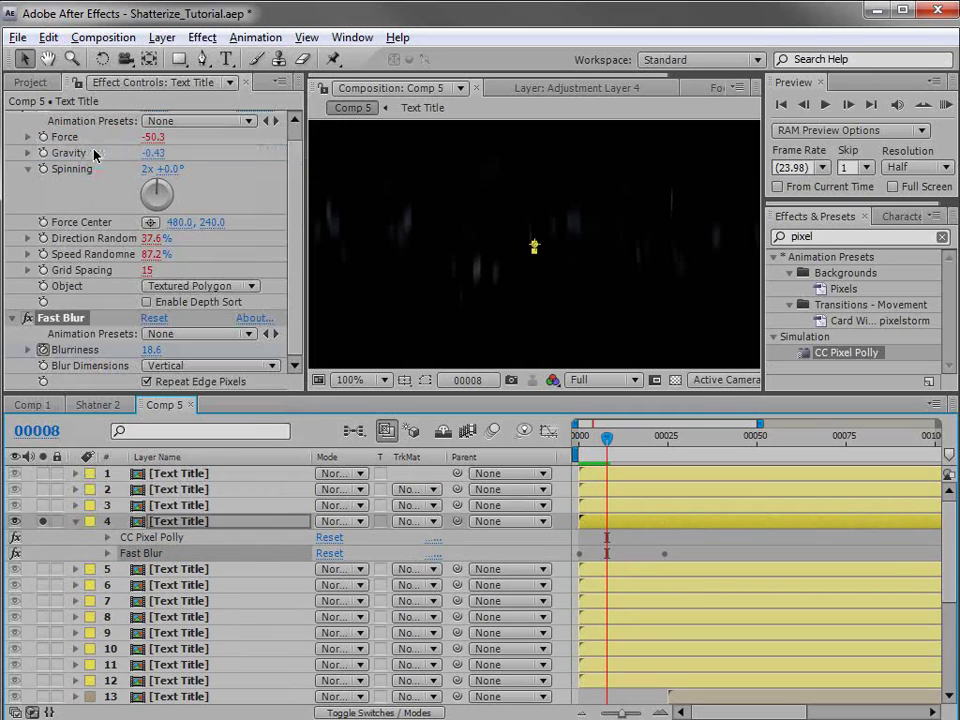
left_click(166, 481)
key("ctrl+a")
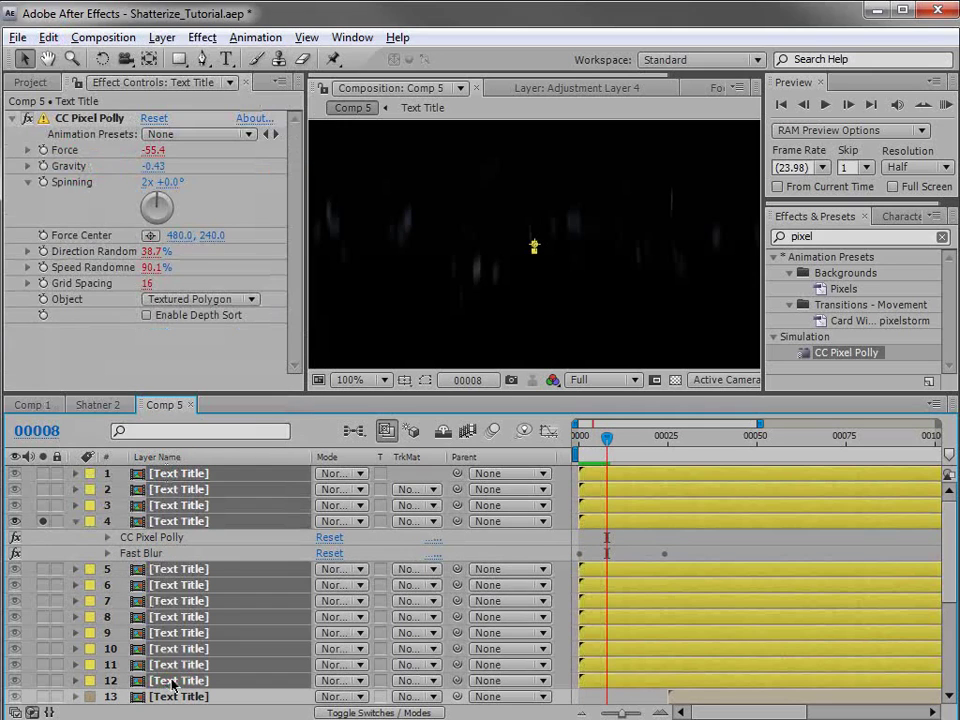
left_click(47, 37)
left_click(78, 191)
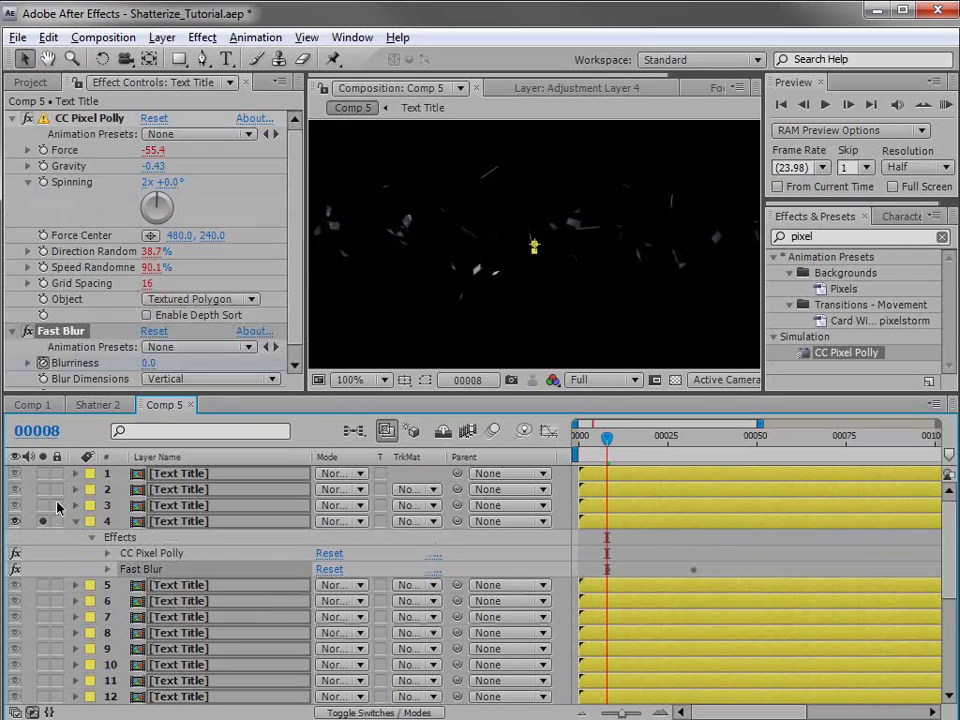
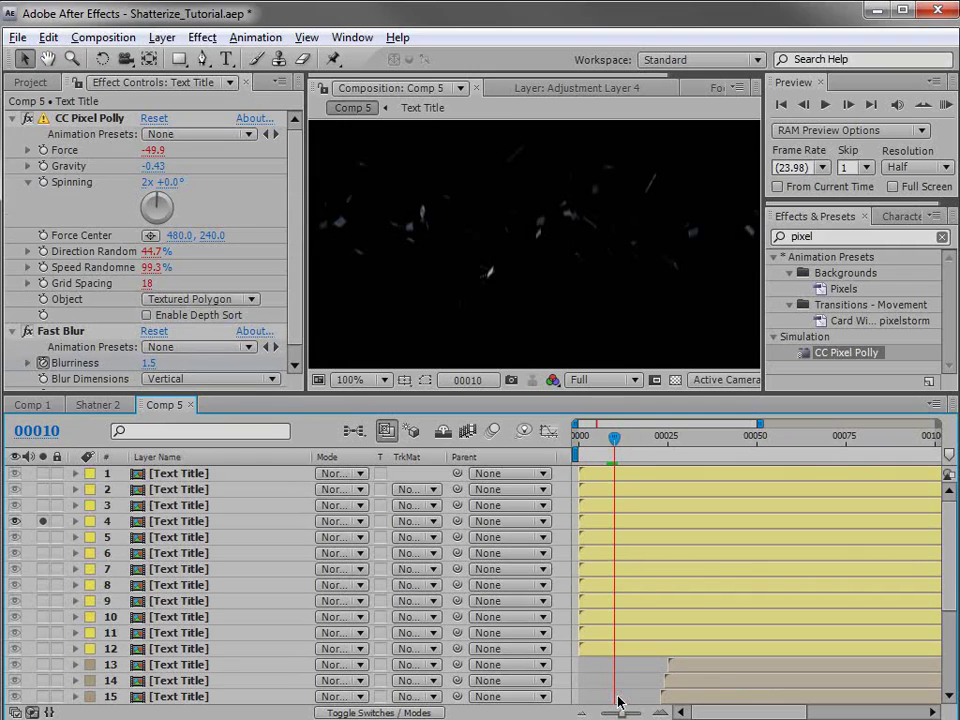
Step: Run the Sequencer script on the twelve yellow layers, selected from layer 12 up to layer 1, with a 1-frame offset
left_click(586, 649)
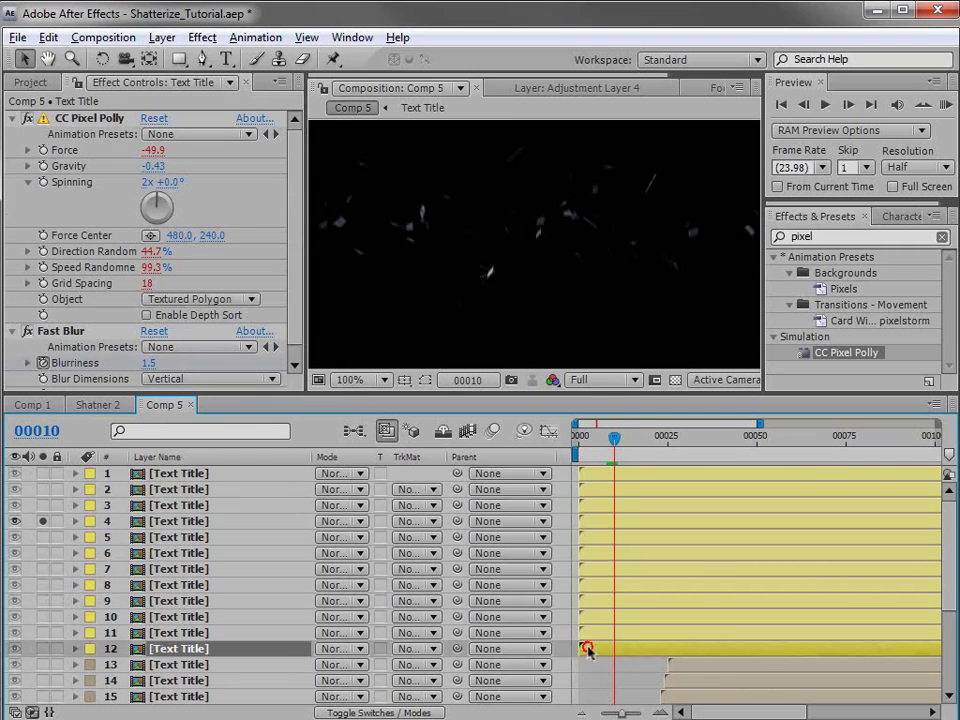
left_click(594, 478, "shift")
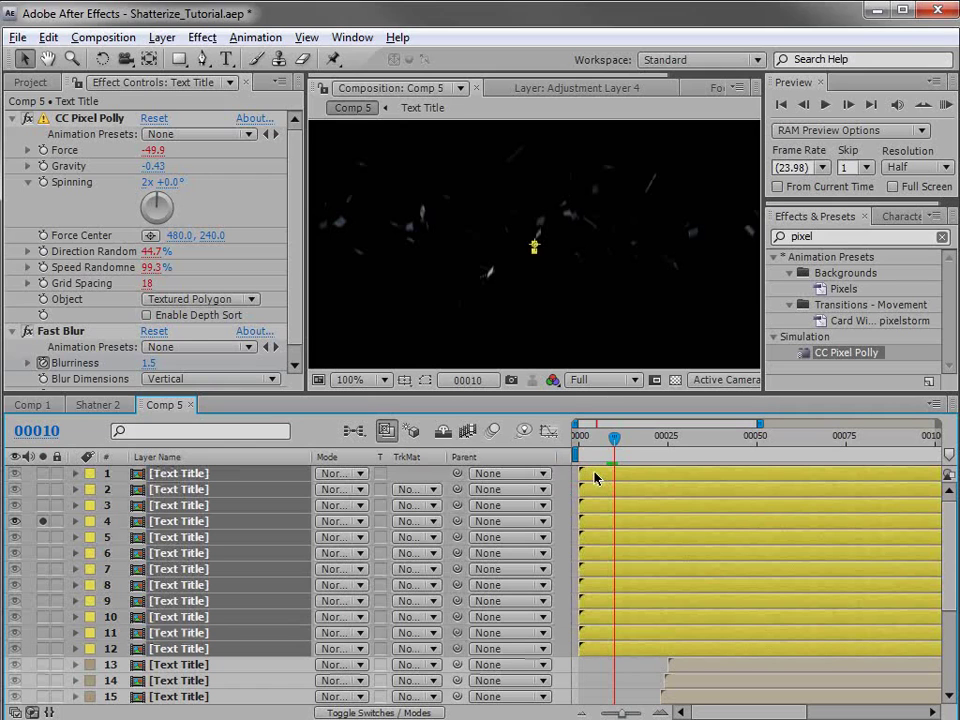
left_click(18, 37)
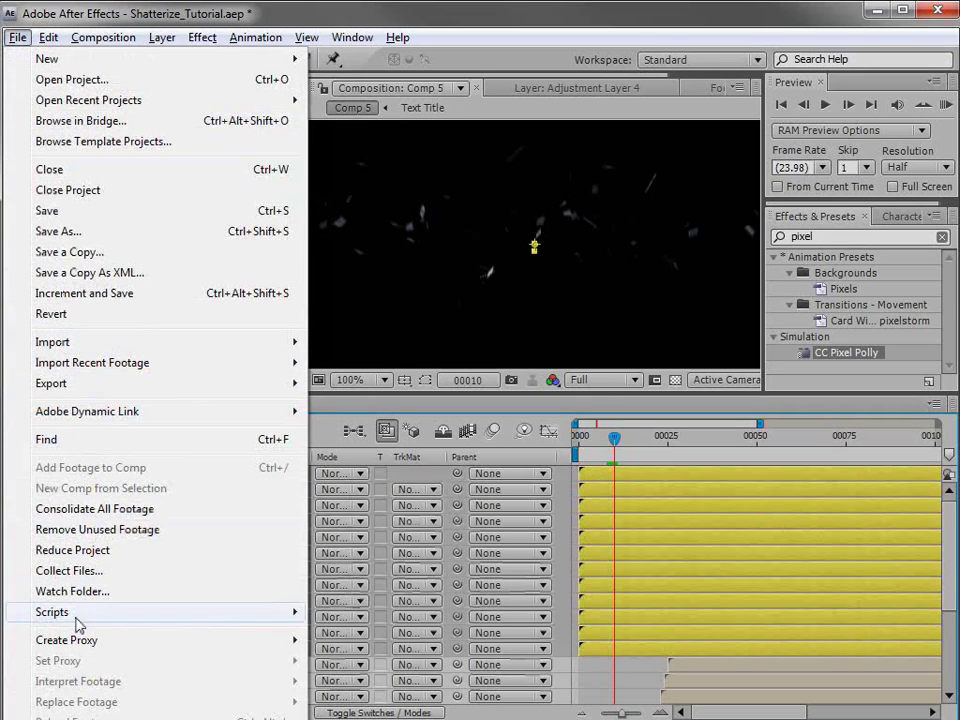
mouse_move(76, 618)
left_click(405, 612)
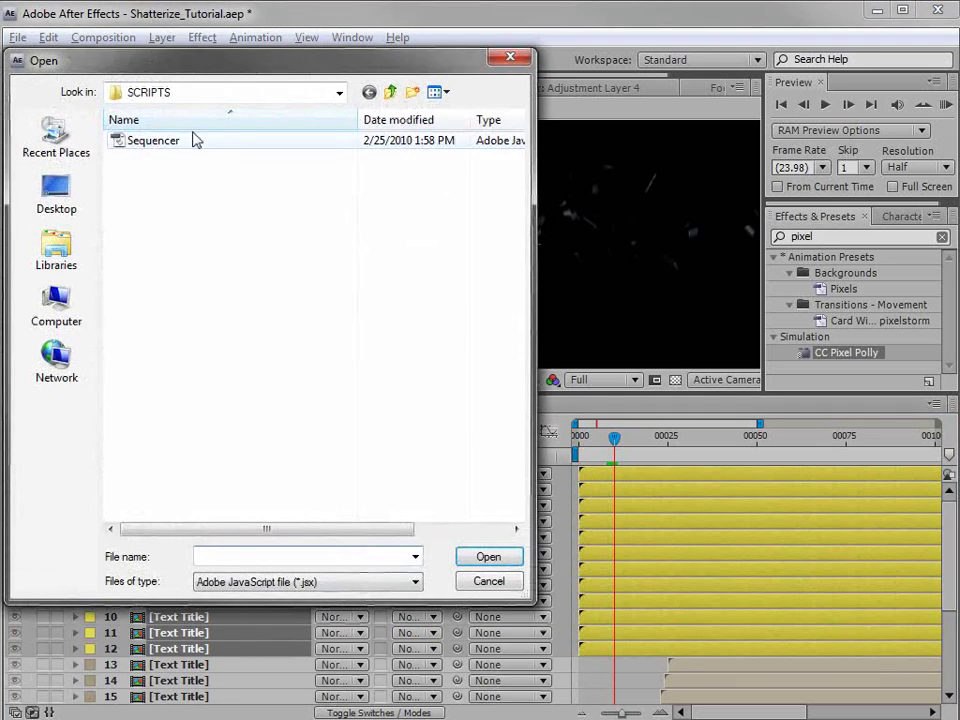
left_click(172, 140)
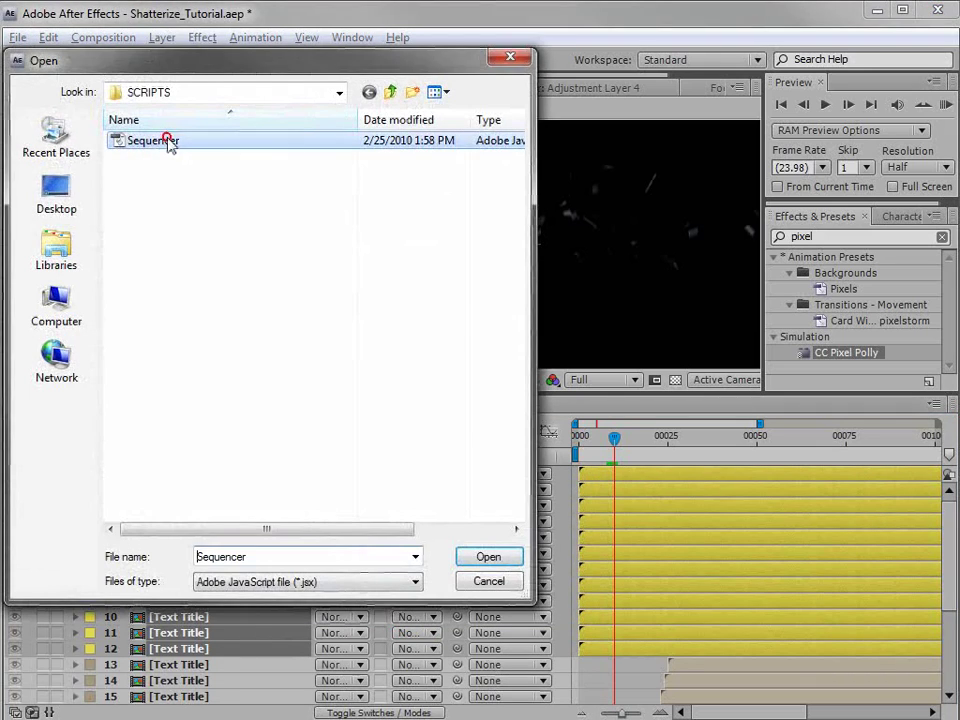
left_click(489, 558)
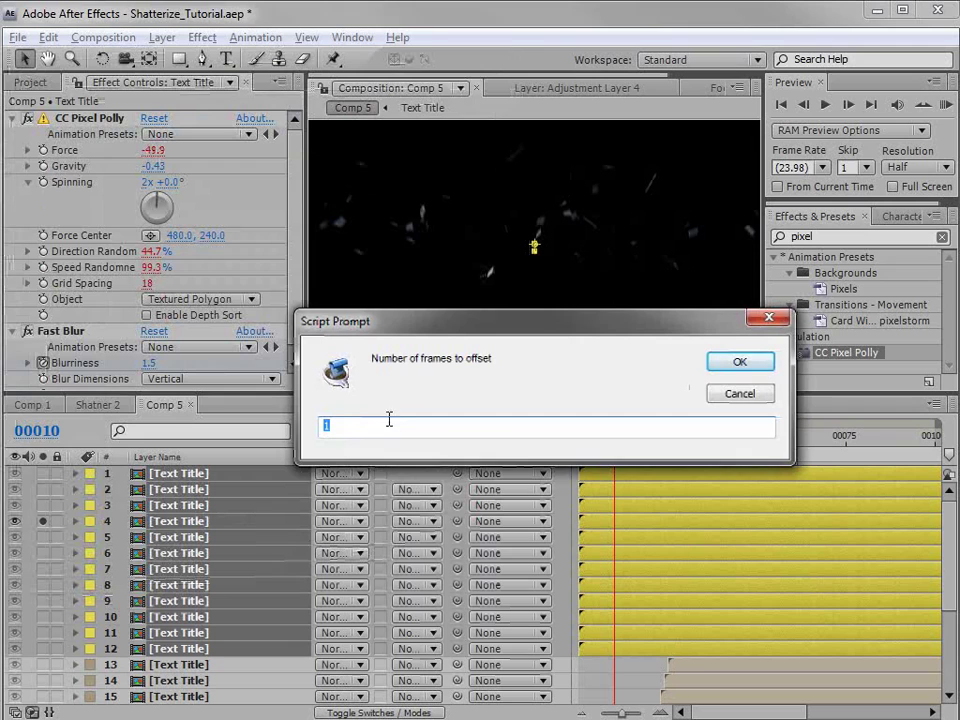
left_click(734, 365)
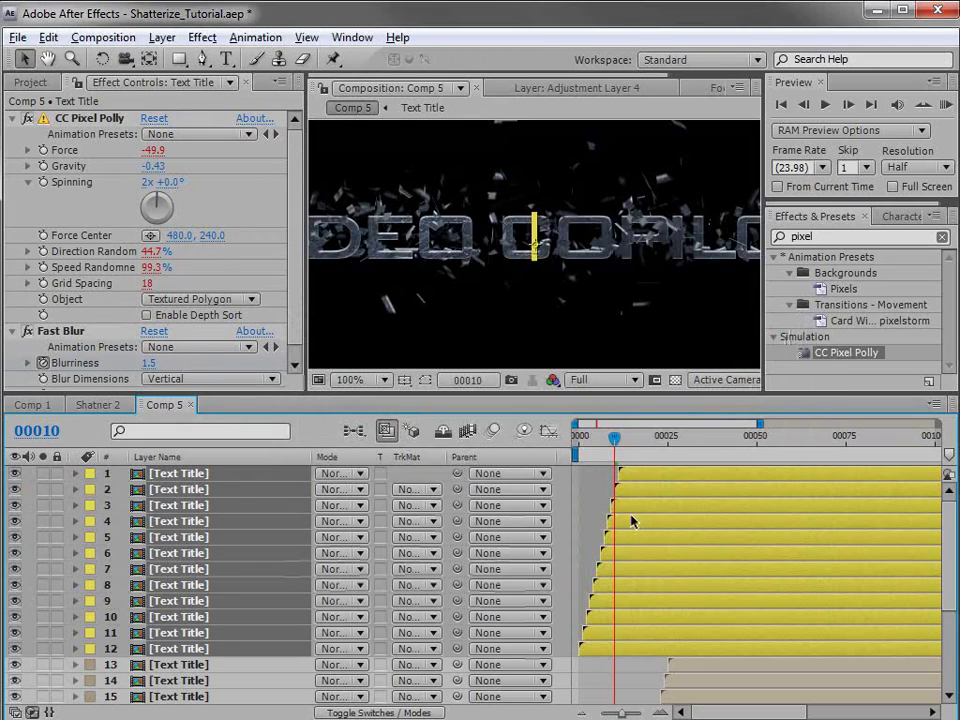
Step: Shift the twelve sequenced yellow layers so layer 12 starts at frame 14, and check the debris up to frame 33
key("grave")
left_click_drag(638, 126, 629, 120)
left_click_drag(579, 326, 631, 326)
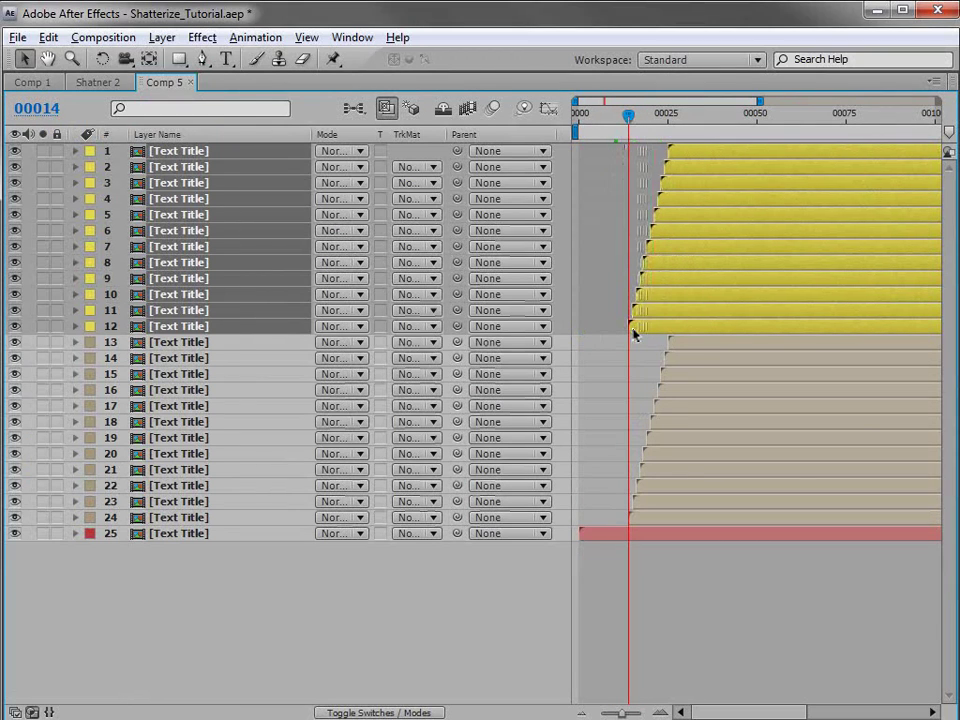
key("grave")
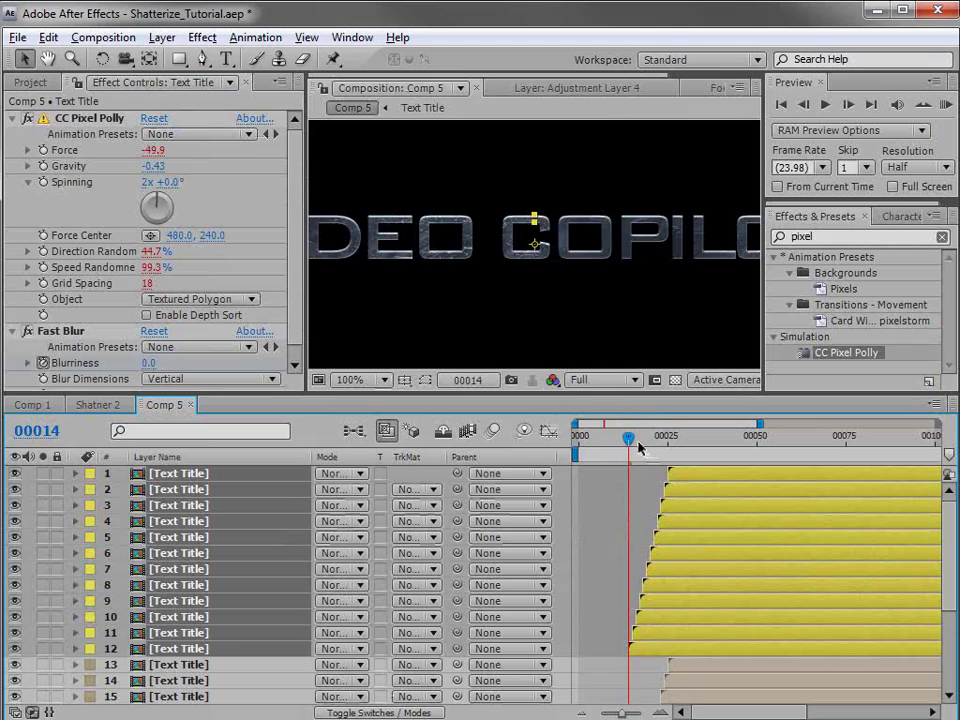
left_click_drag(638, 447, 678, 441)
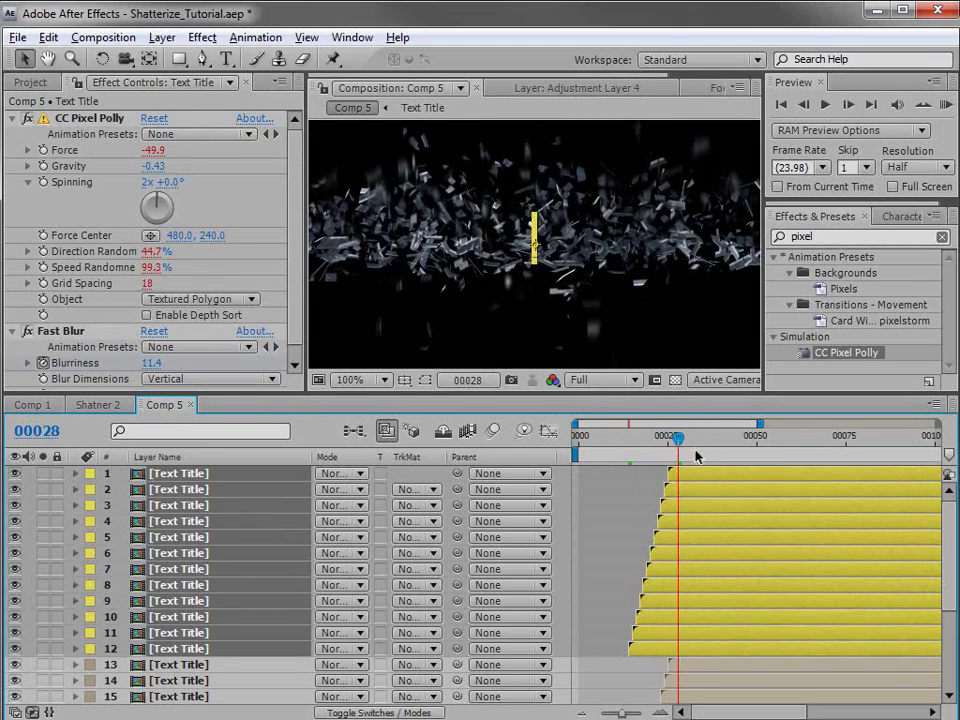
left_click(696, 447)
key("grave")
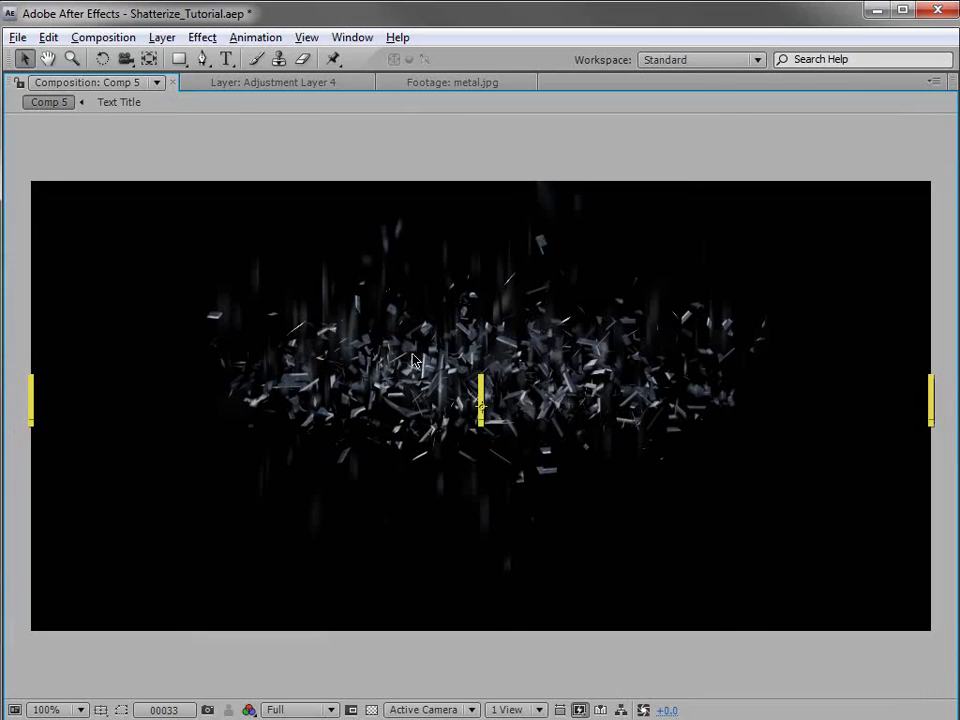
key("grave")
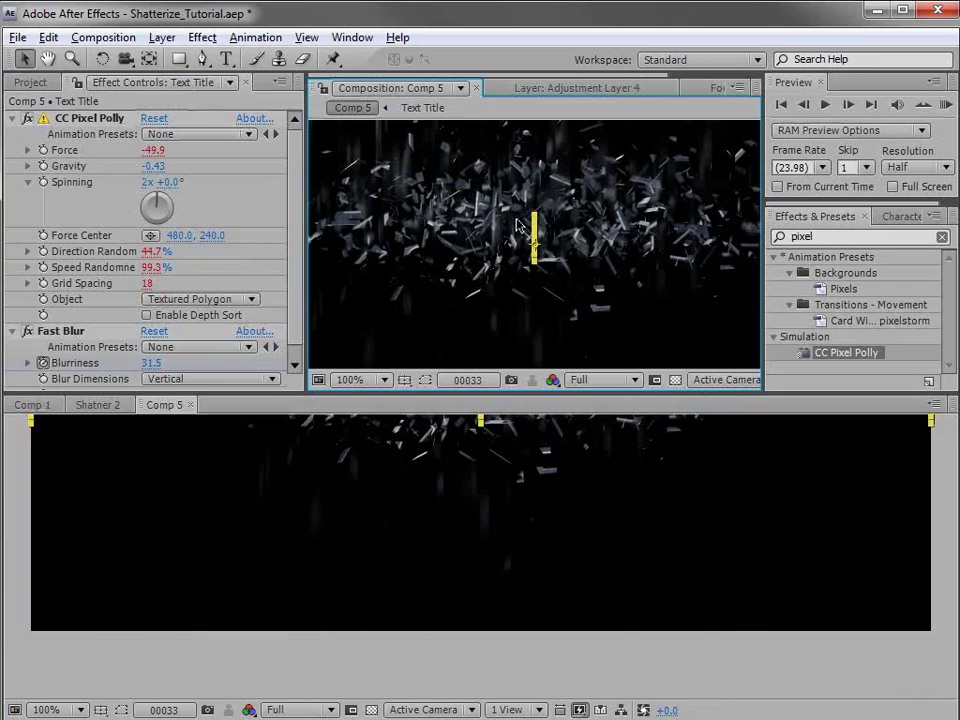
Step: Set the blending mode of all twelve yellow layers to Add and deselect them
left_click(340, 485)
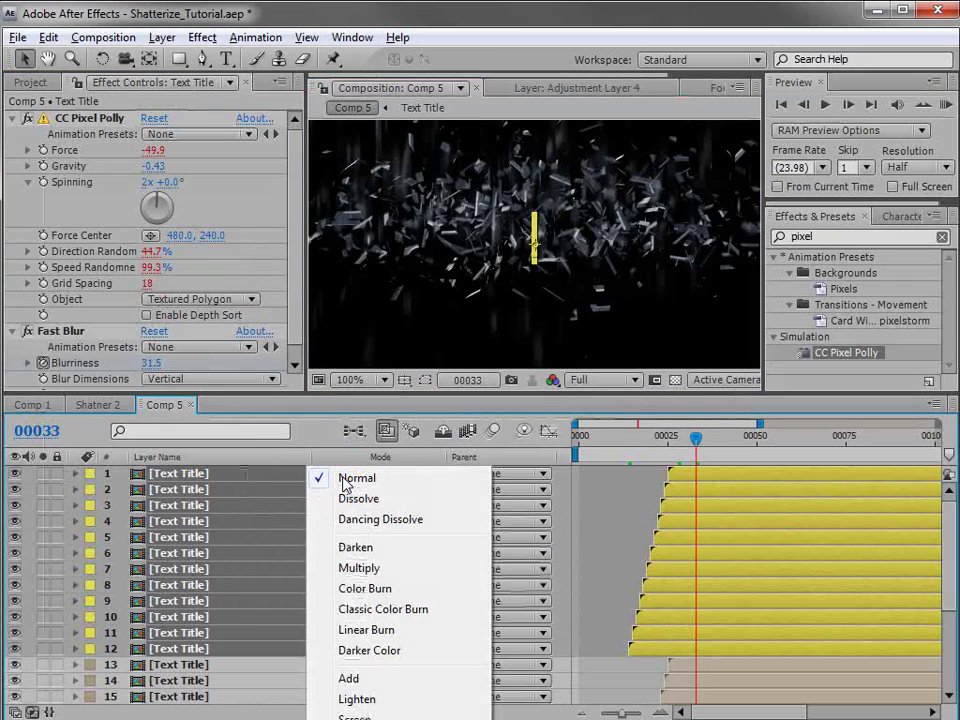
left_click(352, 679)
left_click(601, 469)
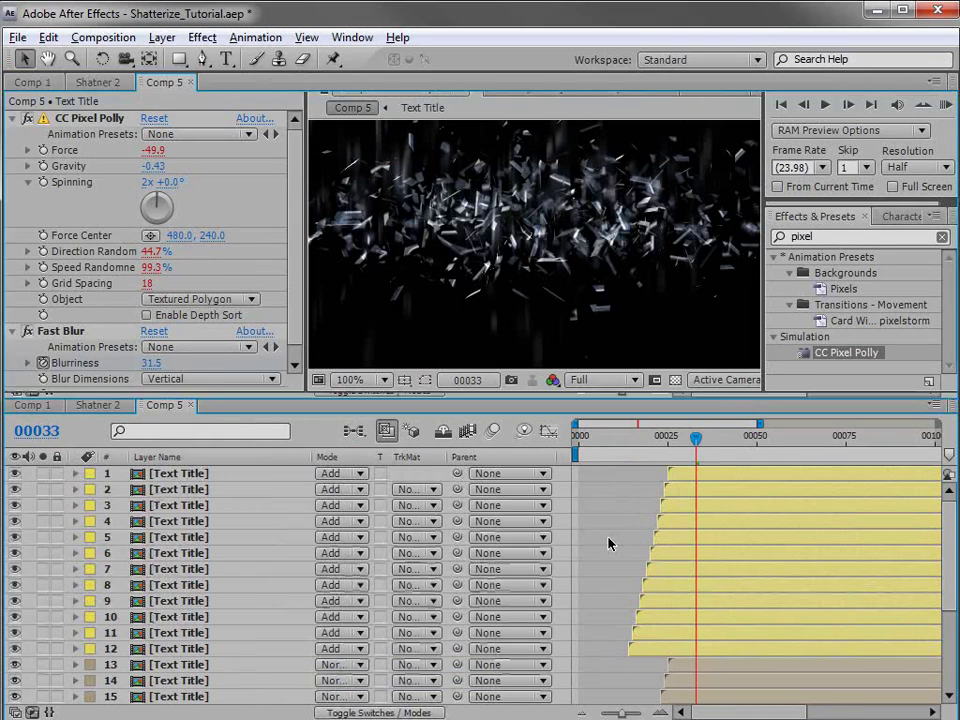
Step: Change the blending mode of the tan shatter layers 13 to 24 to Add
key("grave")
left_click_drag(168, 340, 173, 445)
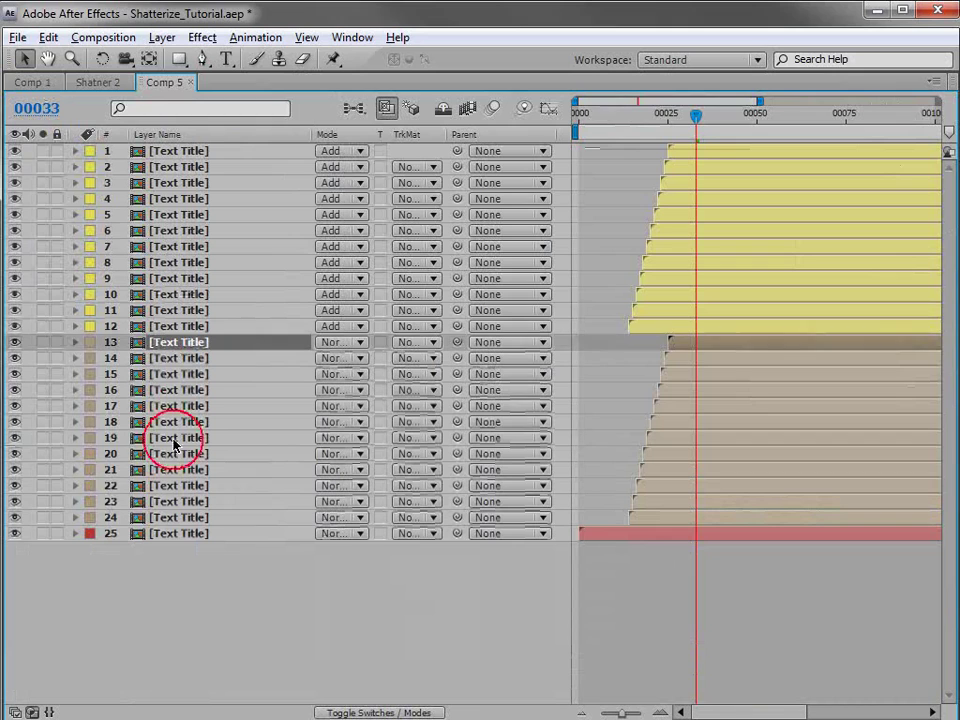
left_click(161, 517, "shift")
left_click(341, 342)
left_click(354, 549)
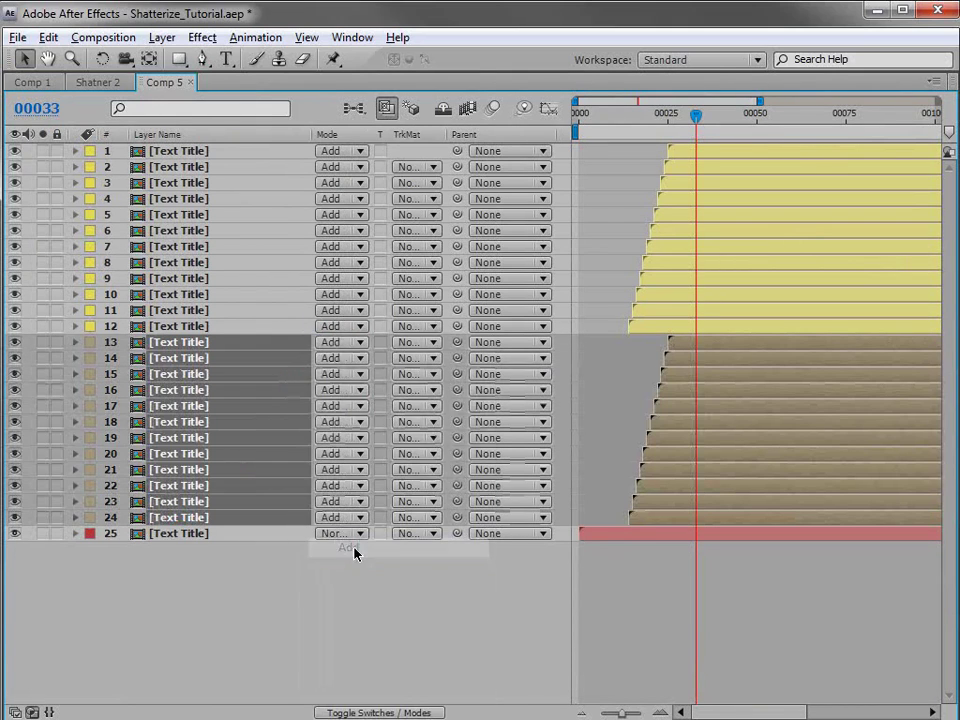
key("grave")
left_click(617, 503)
Step: Start the work area at frame 14 and RAM-preview the combined shatter animation
left_click(643, 437)
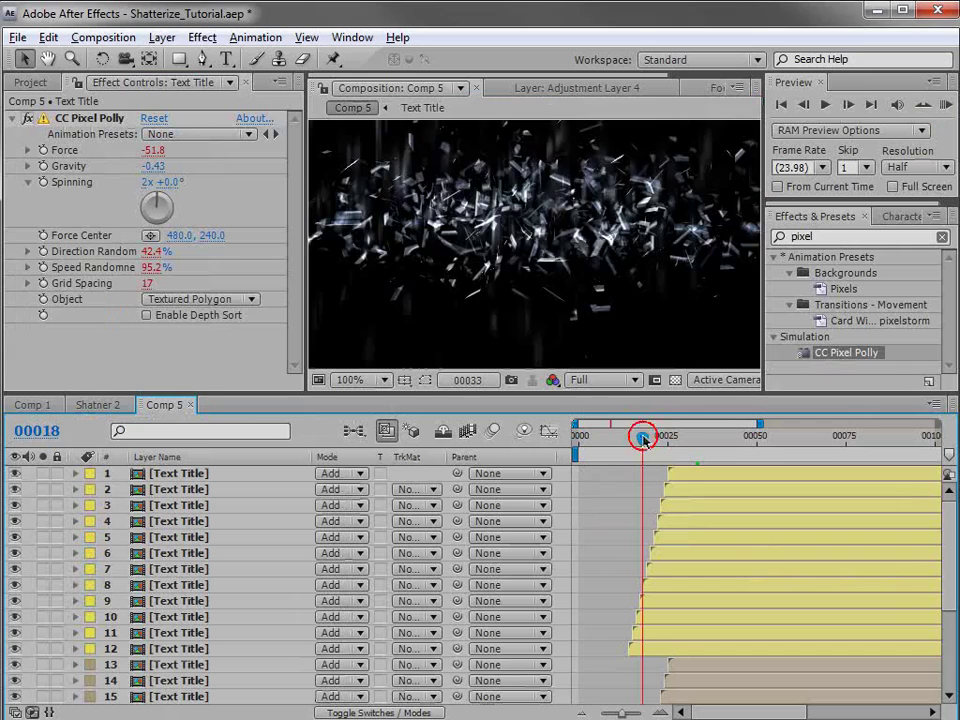
scroll(656, 292, "down", 1)
left_click_drag(643, 520, 628, 540)
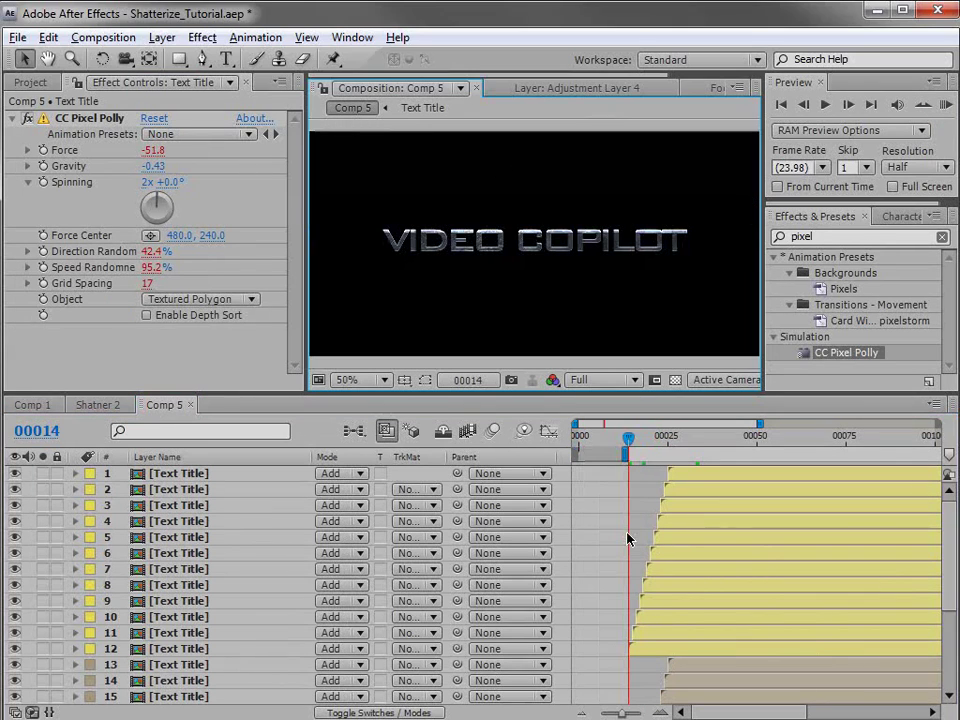
key("KP_0")
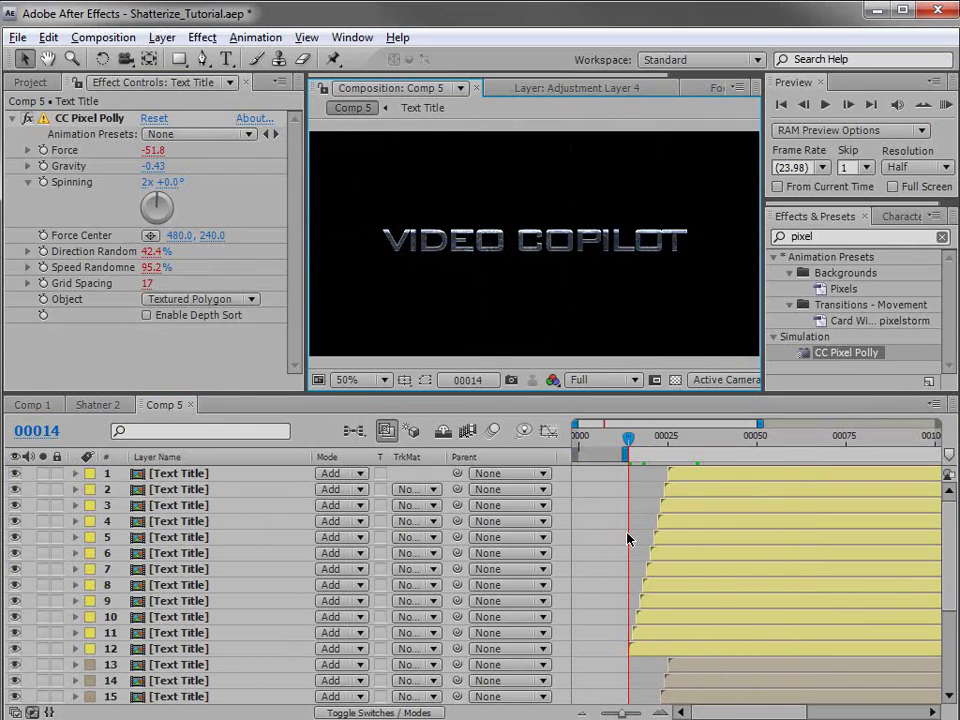
left_click(606, 543)
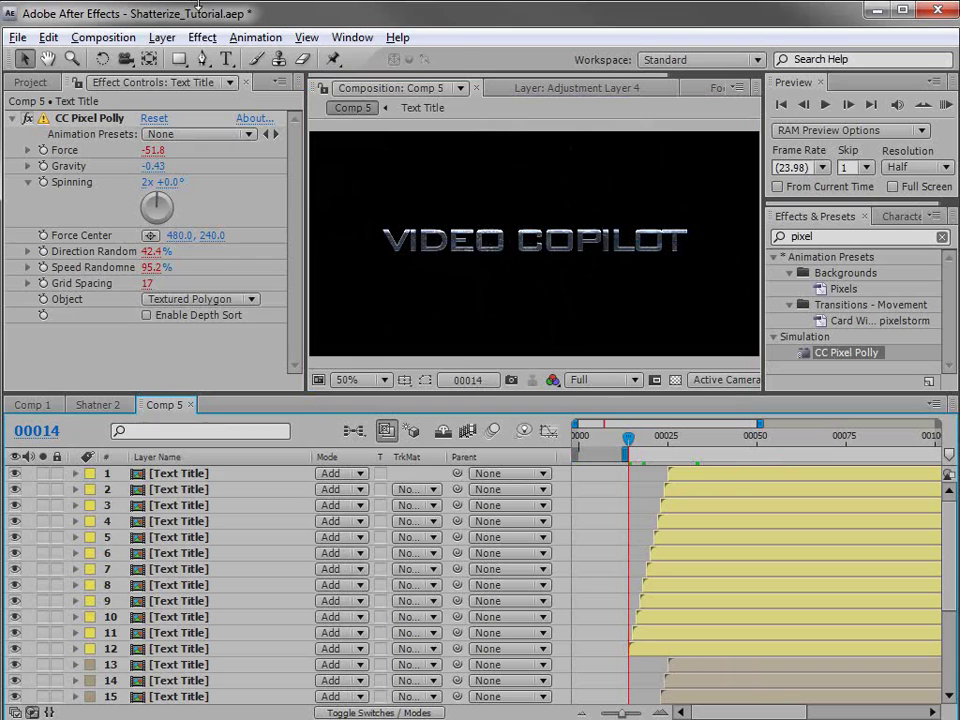
Step: Create a new adjustment layer above all the Text Title layers in Comp 5
left_click(162, 37)
mouse_move(200, 59)
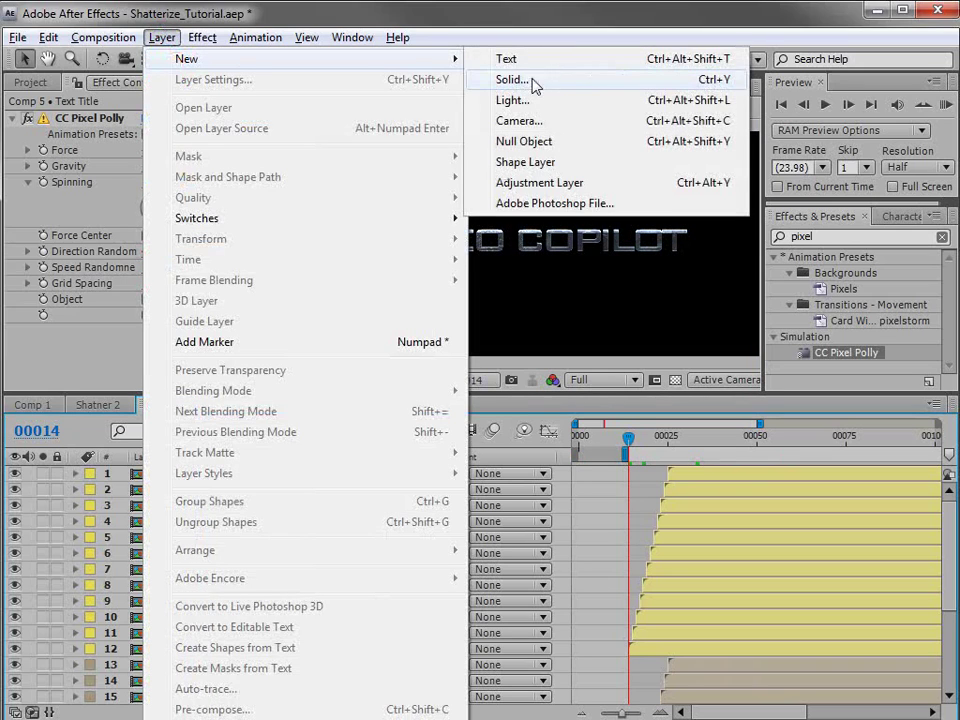
left_click(575, 185)
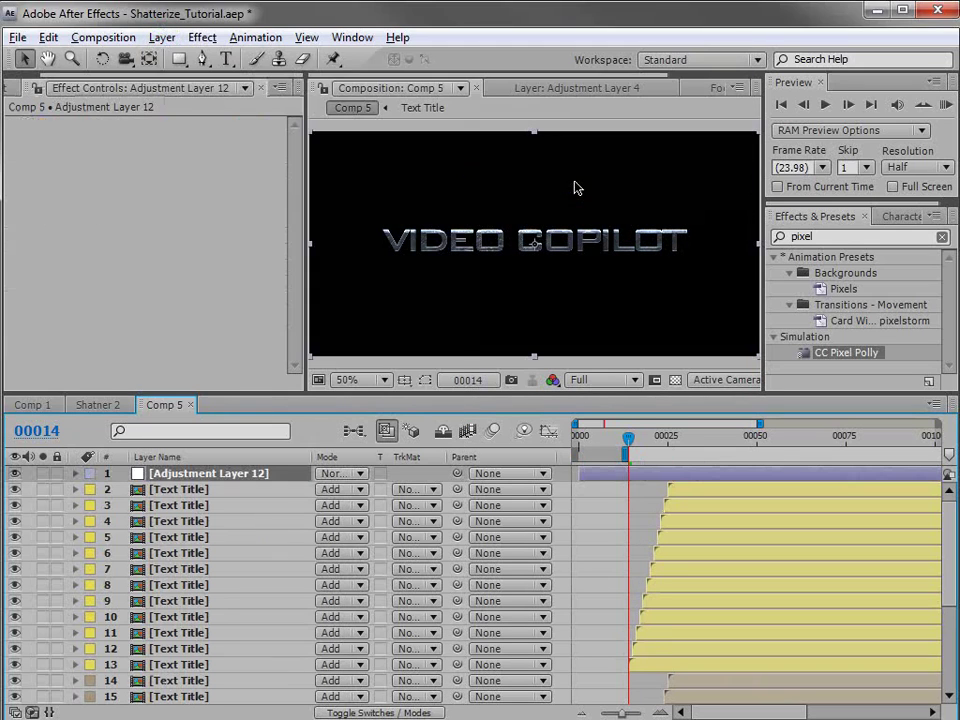
Step: Create a black 960 x 480 px solid named BG and send it to the bottom of the layer stack
left_click(162, 37)
mouse_move(200, 59)
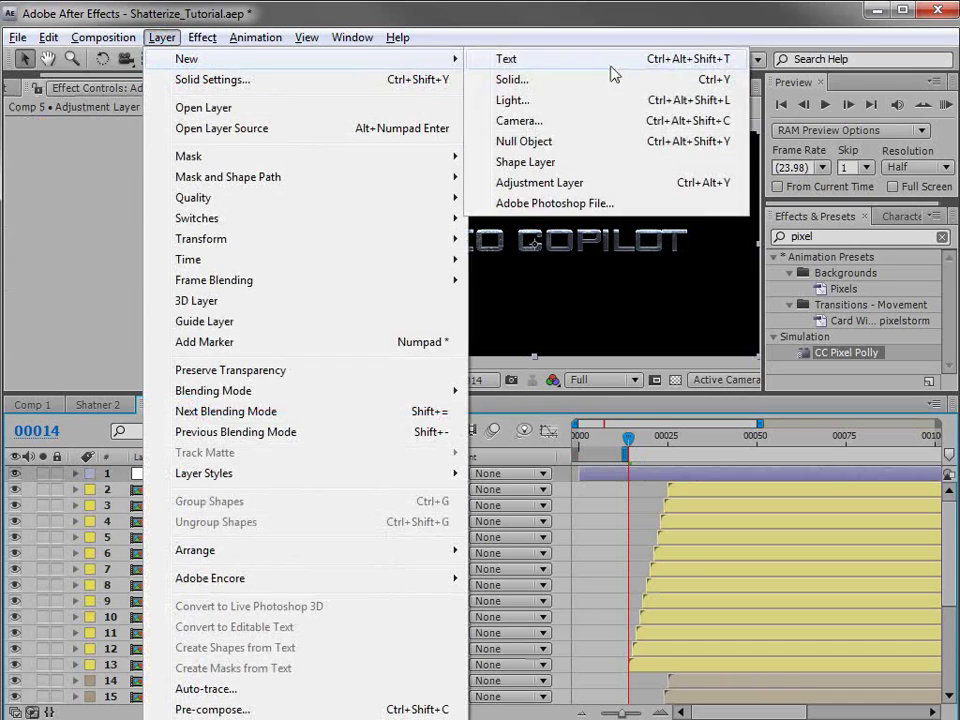
left_click(509, 80)
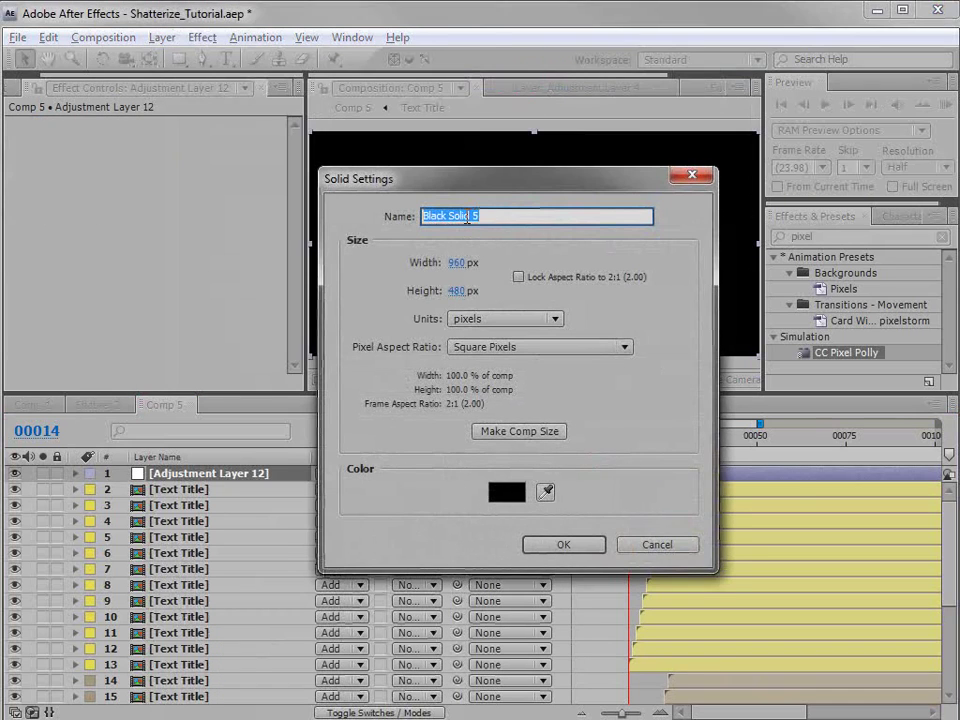
type("BG")
left_click(565, 544)
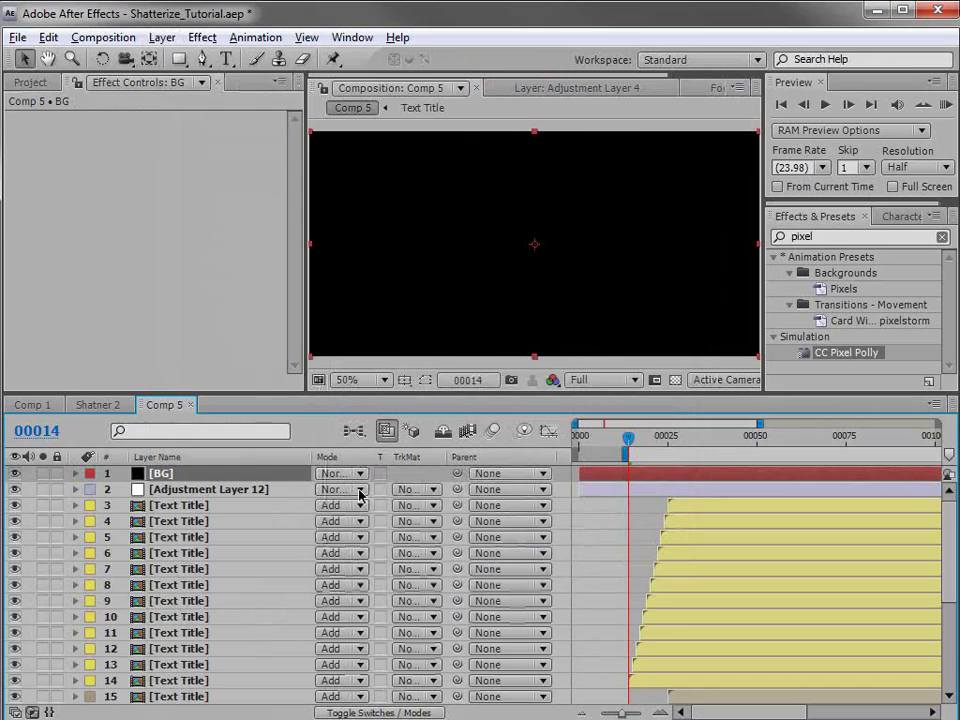
key("grave")
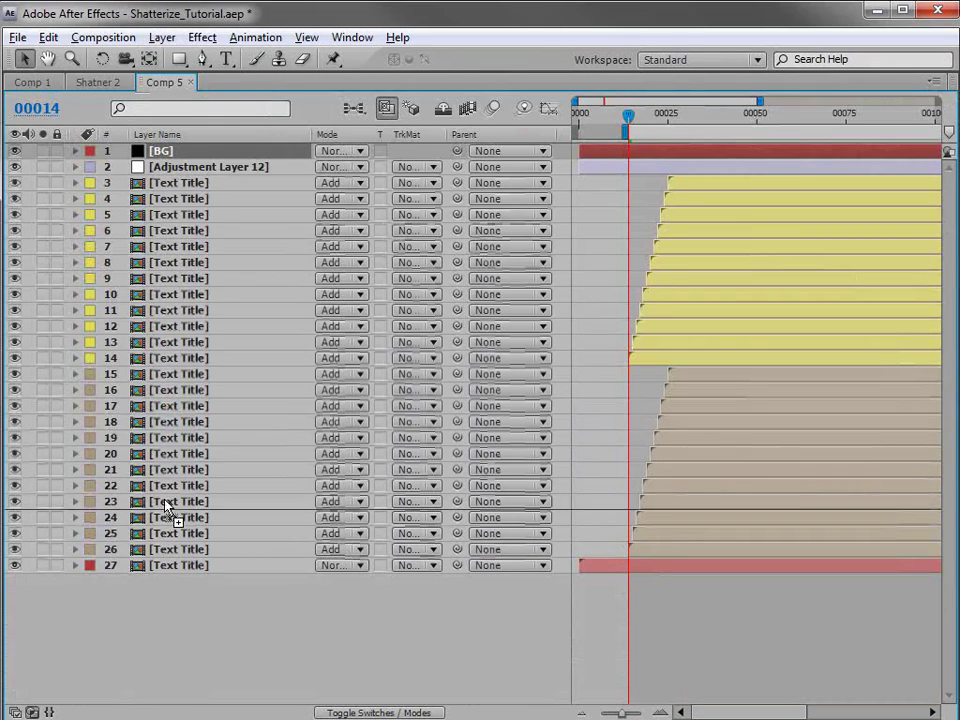
key("ctrl+shift+bracketleft")
key("grave")
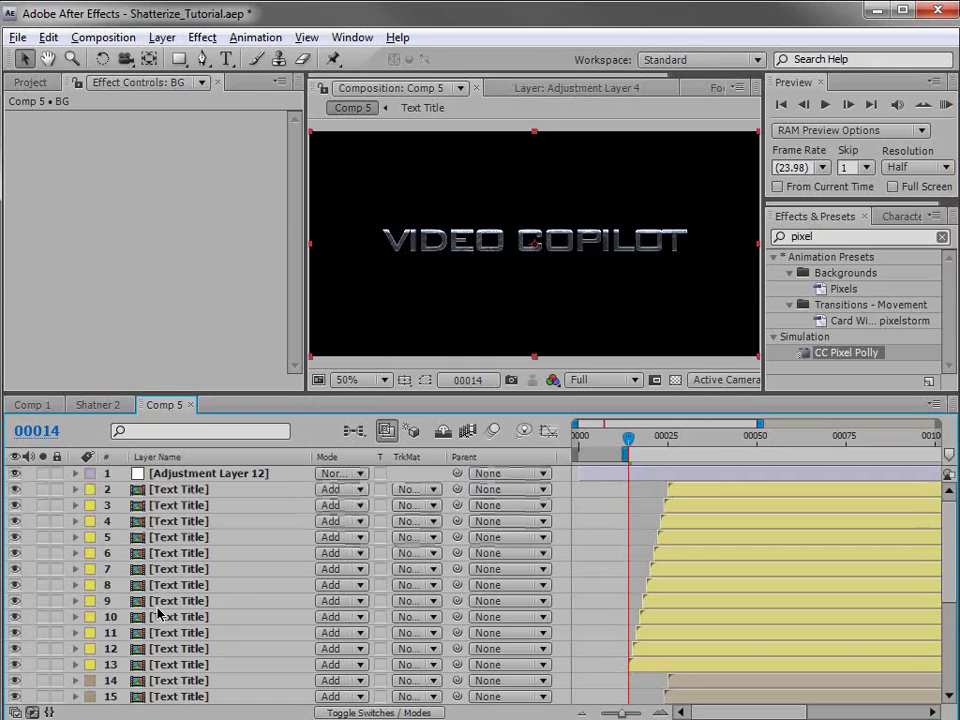
Step: Apply the Stylize Glow effect to the adjustment layer
left_click(204, 473)
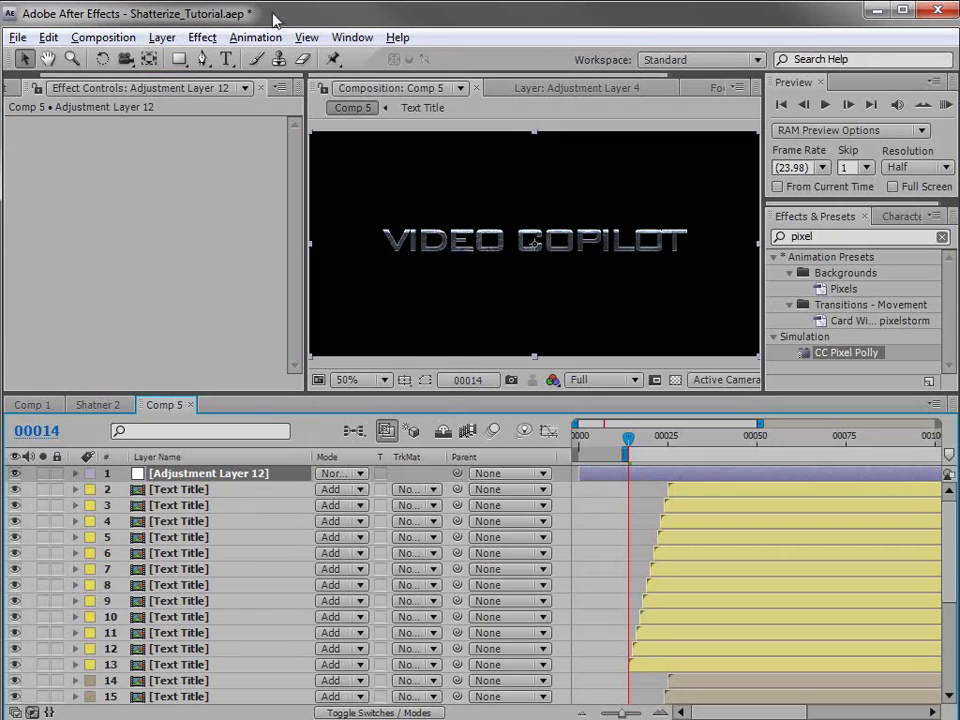
left_click(202, 37)
mouse_move(246, 456)
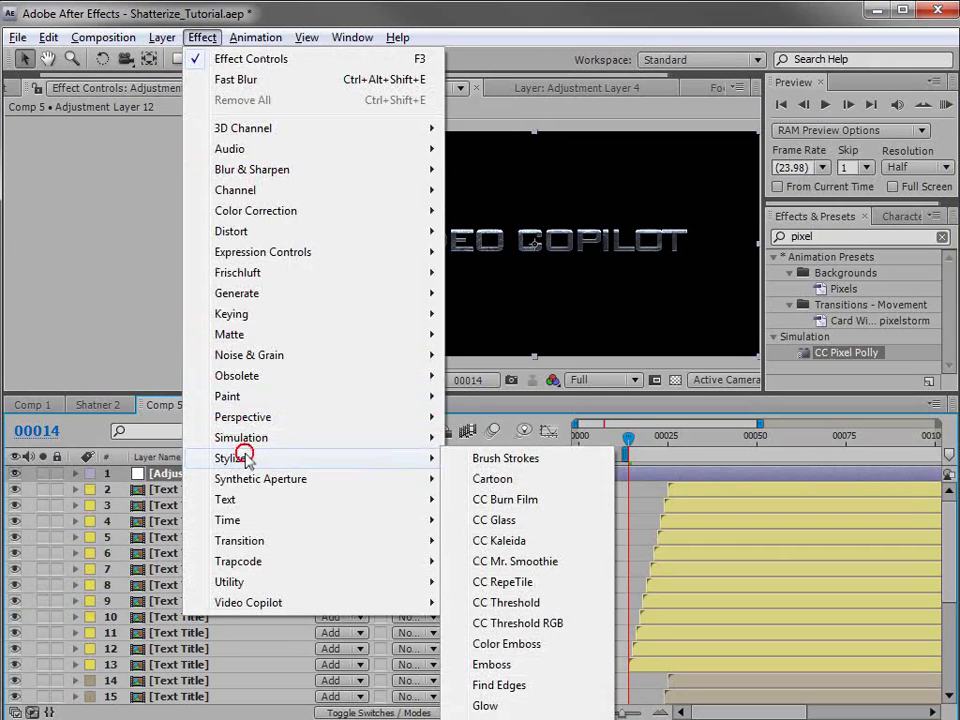
left_click(515, 706)
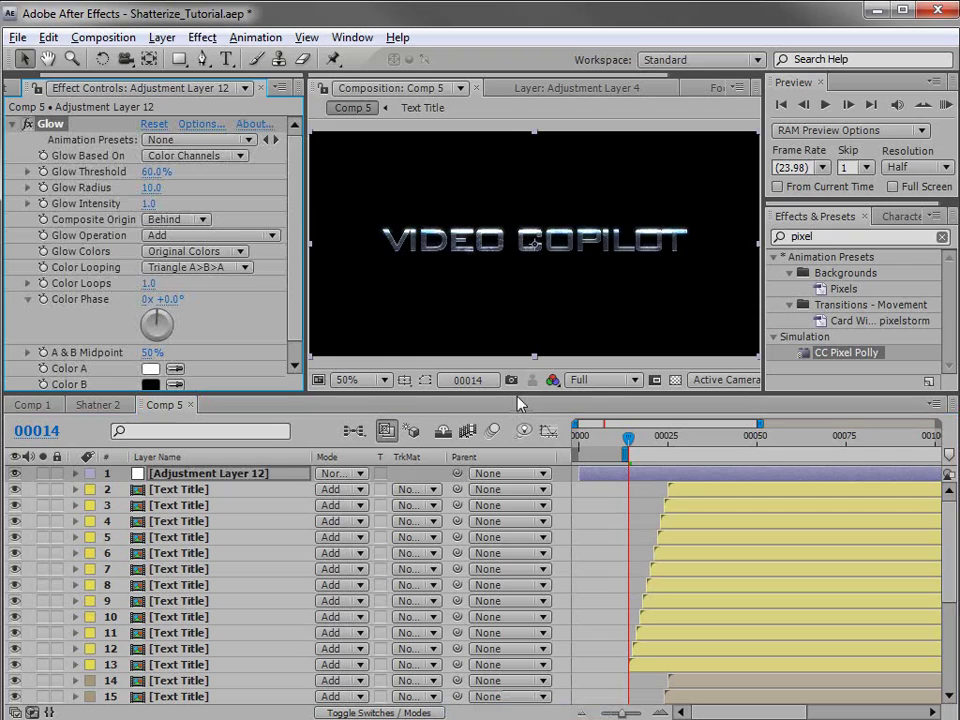
Step: Set the adjustment layer's Glow Dimensions to Vertical and its Glow Colors to A & B Colors
scroll(530, 243, "up", 1)
scroll(531, 244, "up", 1)
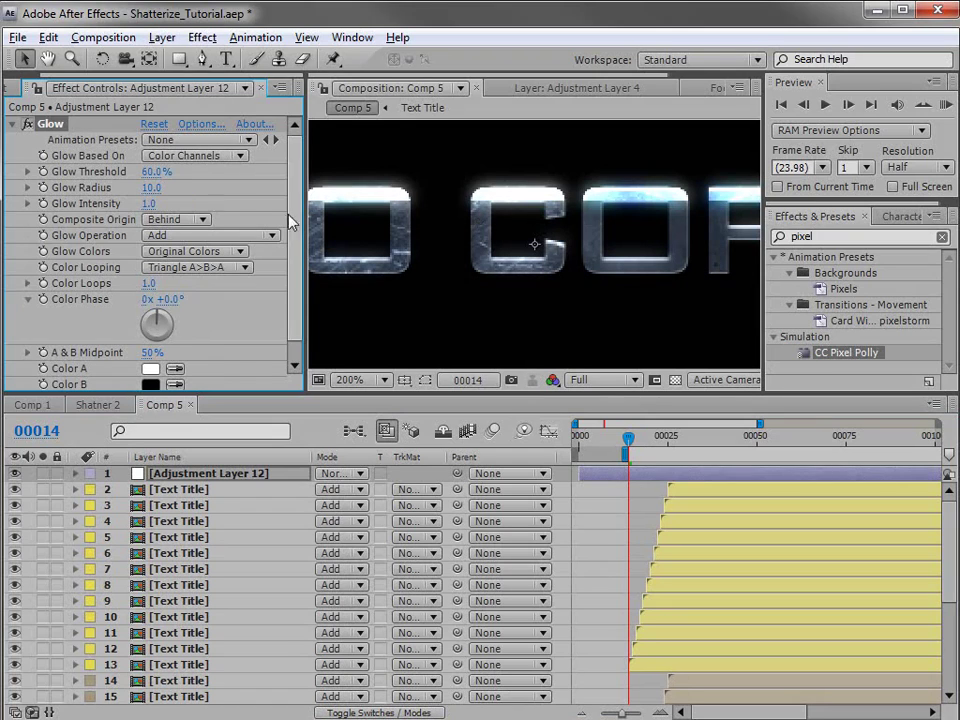
scroll(296, 268, "down", 1)
left_click(185, 391)
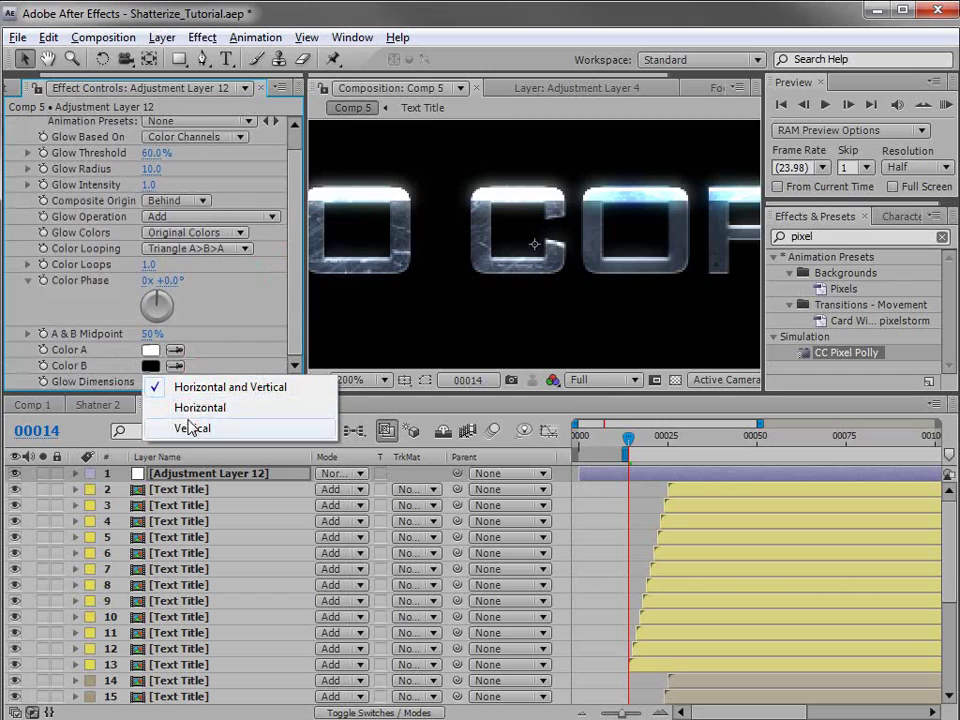
left_click(189, 427)
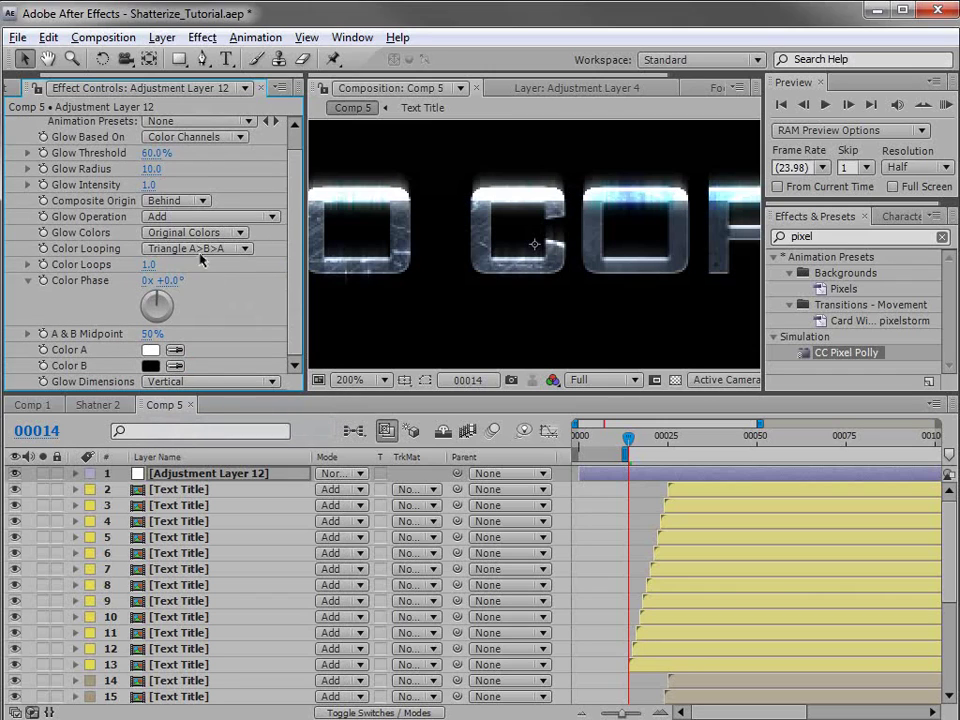
left_click(155, 237)
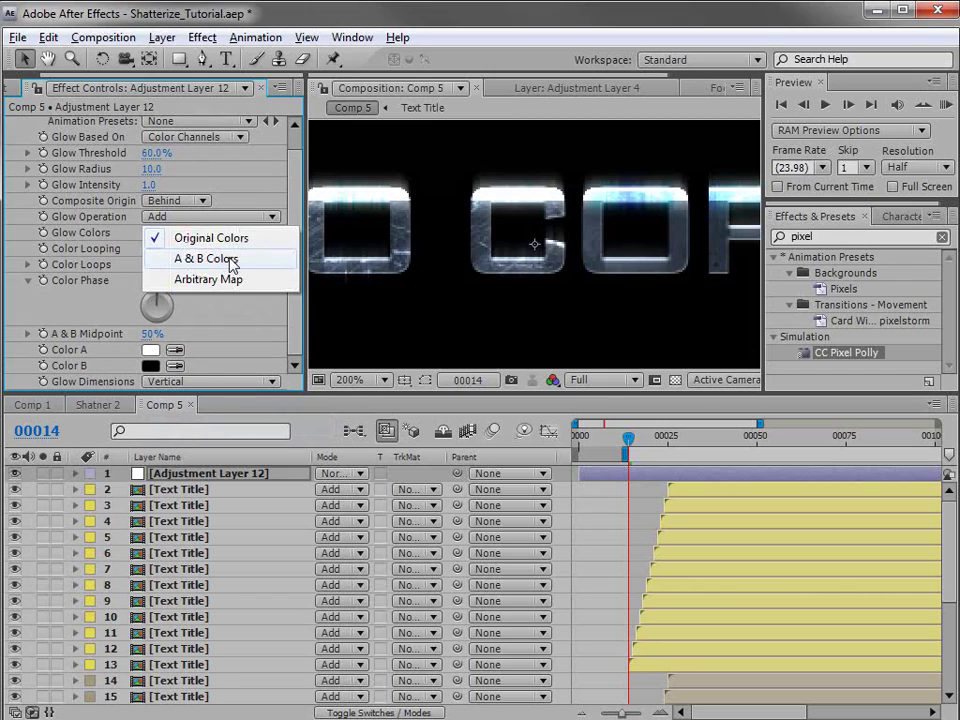
left_click(232, 262)
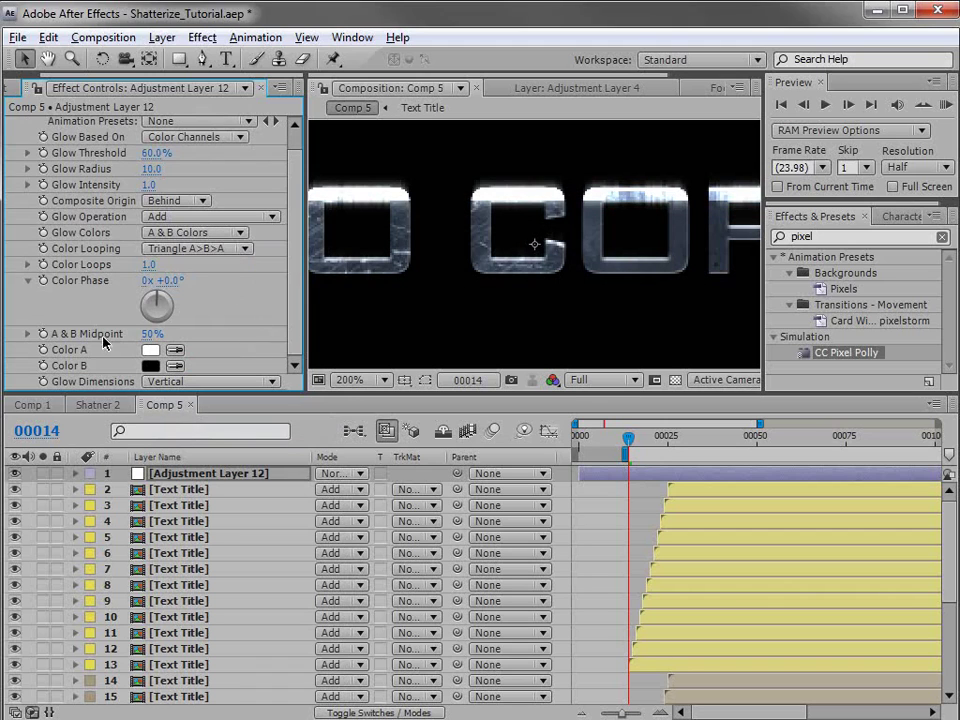
Step: Set the adjustment layer Glow's Color A to light blue 67C5F1 and its Color B to deep blue 154DBE
left_click(150, 350)
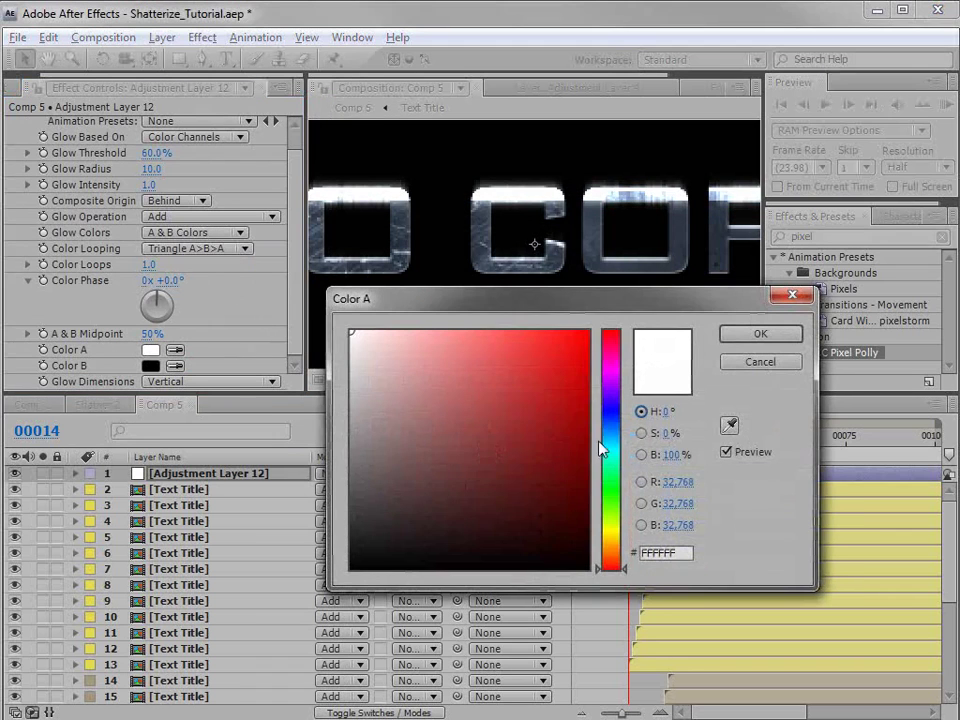
left_click(611, 437)
mouse_move(492, 355)
left_mouse_down()
mouse_move(497, 343)
mouse_move(486, 343)
left_mouse_up()
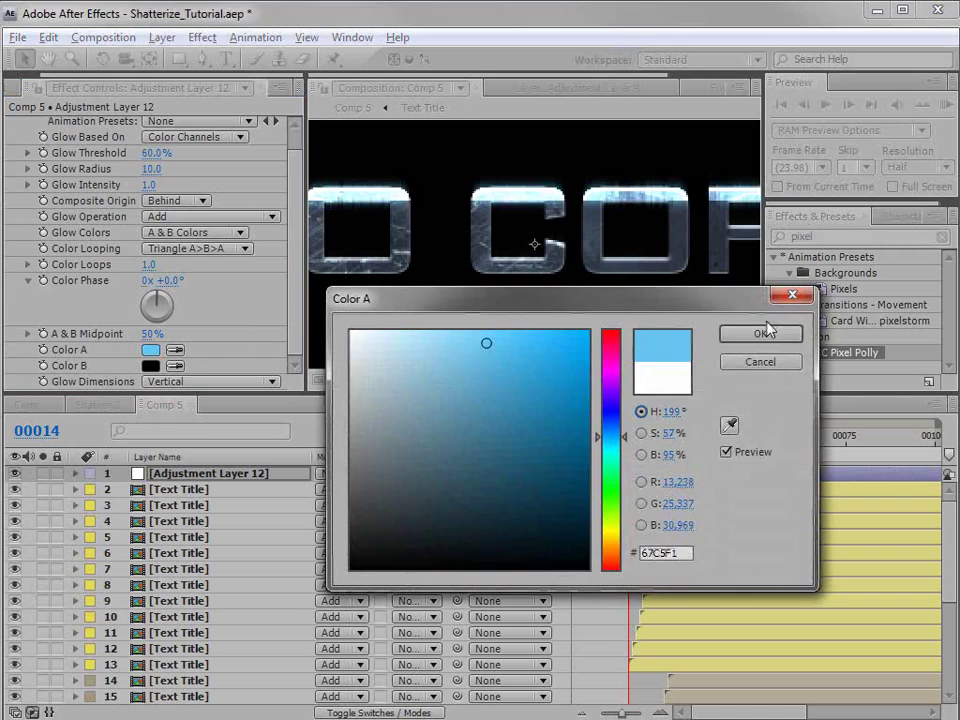
left_click(760, 333)
left_click(150, 366)
left_click(611, 420)
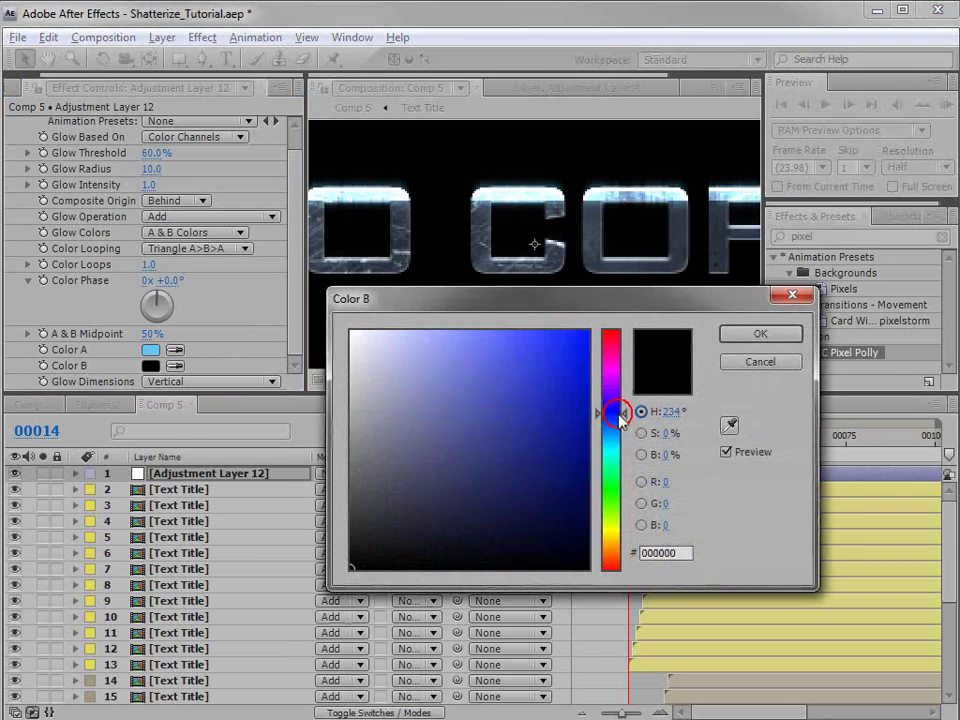
left_click_drag(508, 399, 561, 390)
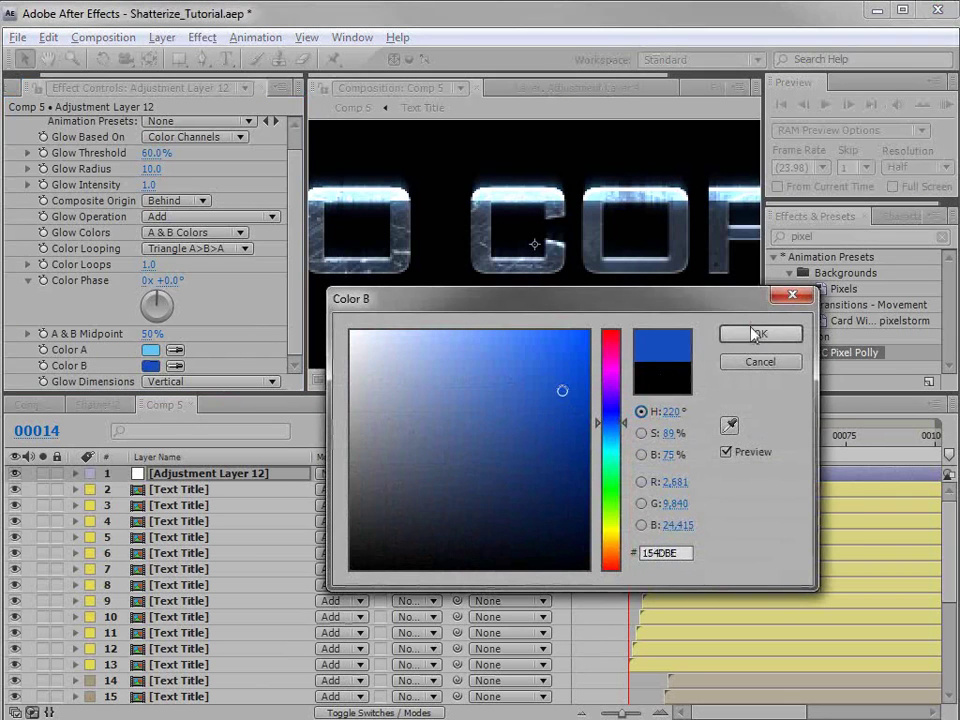
left_click(752, 333)
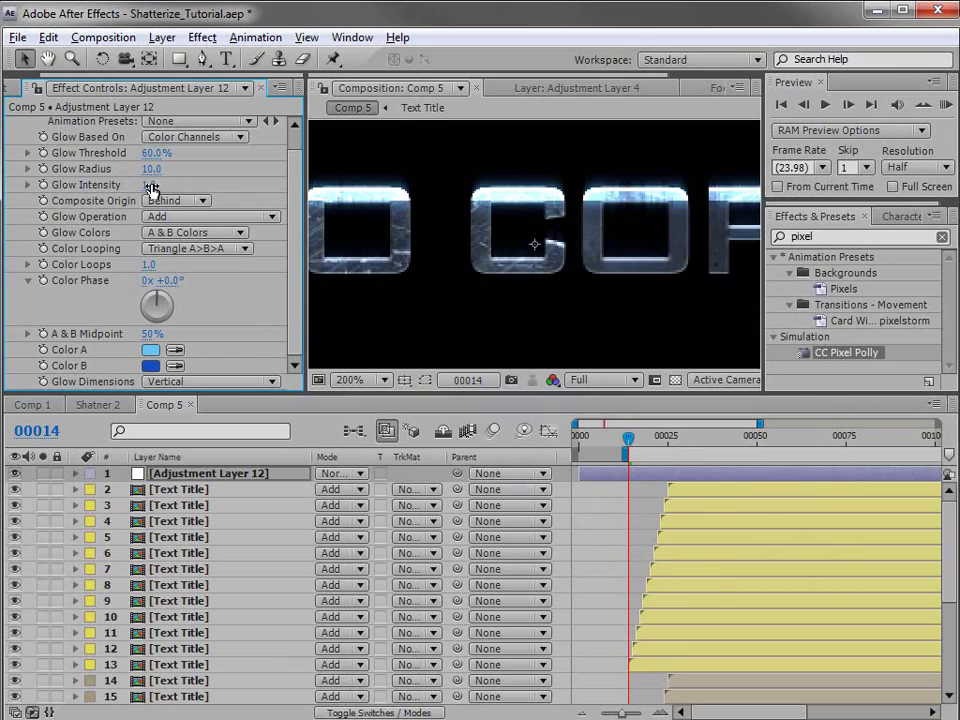
Step: Set the Glow Intensity to 3.1 and the Glow Radius to 9.0, and check the look at frame 20
left_click_drag(148, 184, 351, 184)
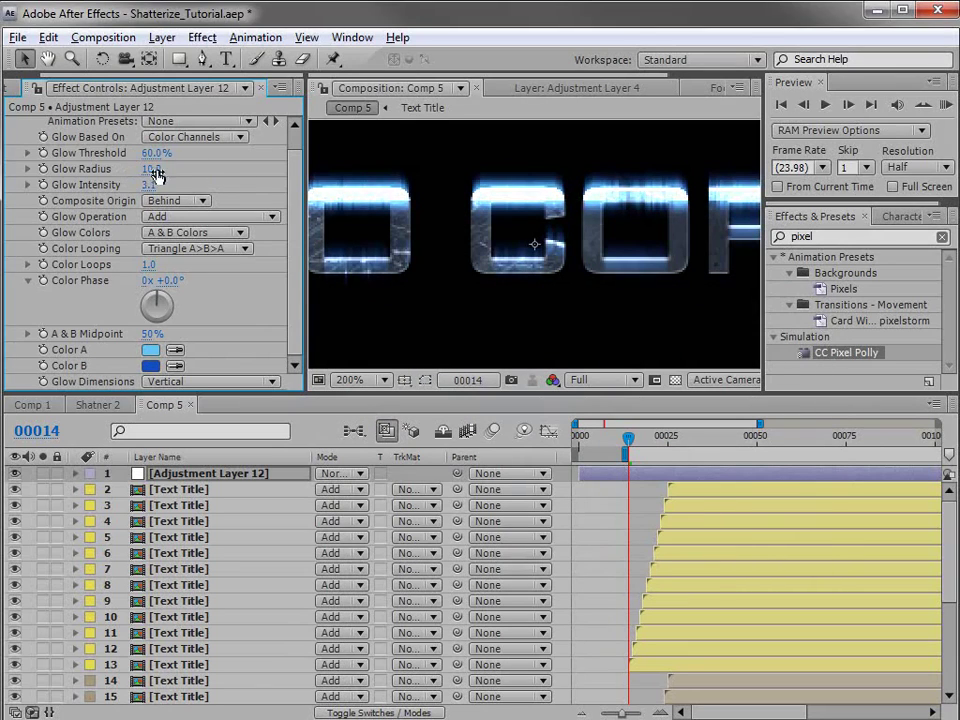
left_click_drag(155, 175, 124, 170)
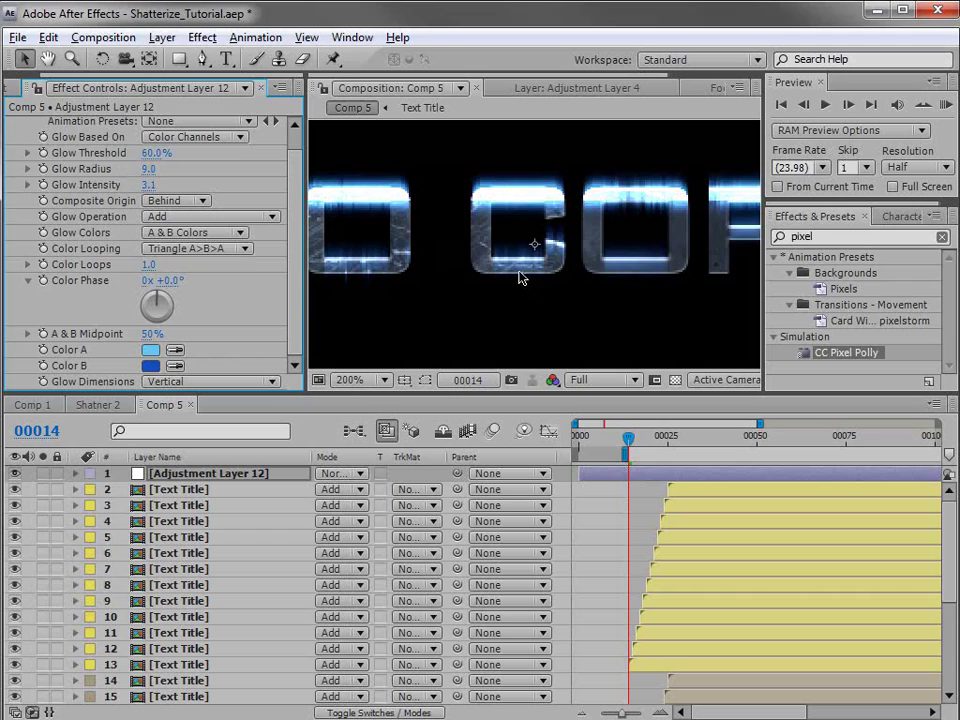
left_click(650, 437)
scroll(540, 250, "down", 1)
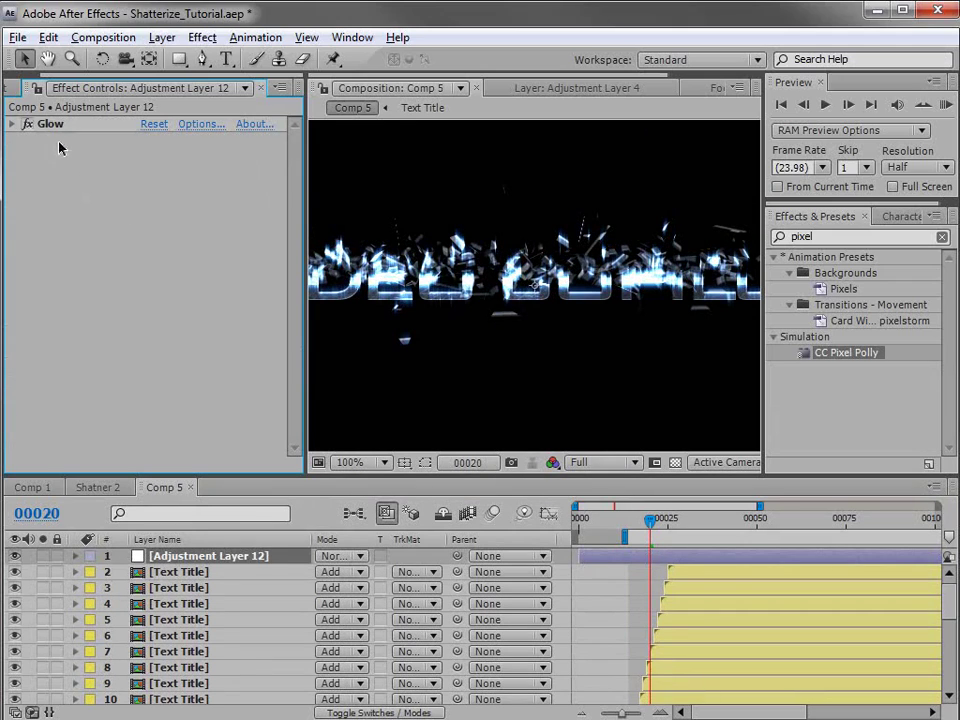
Step: Duplicate the Glow effect on the adjustment layer and set the copy's Glow Radius to 67.0
left_click(50, 124)
left_click(63, 175)
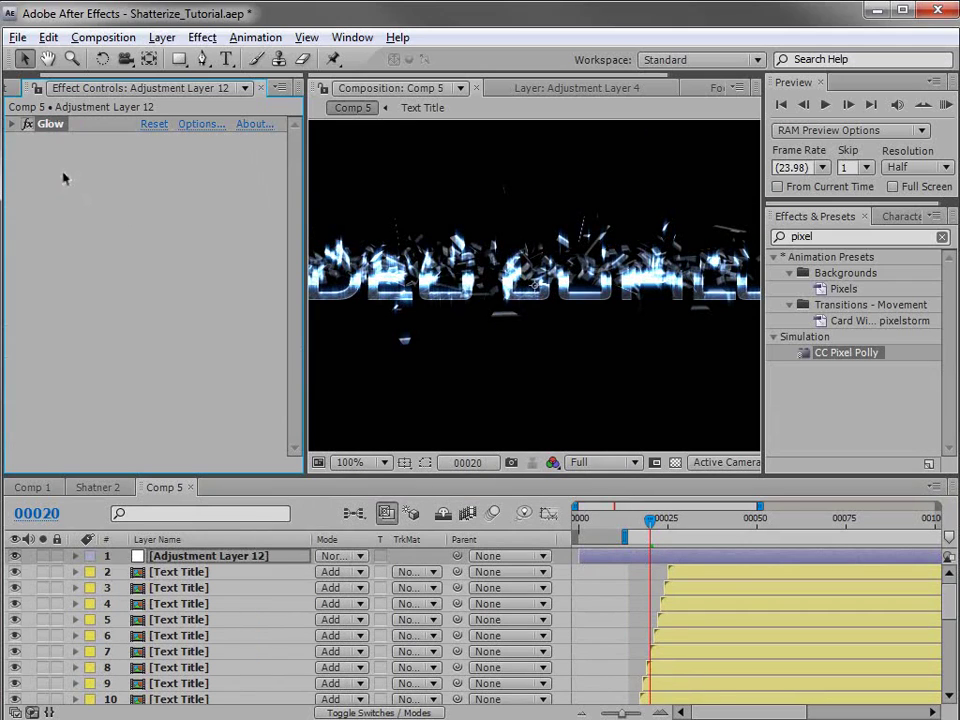
key("ctrl+d")
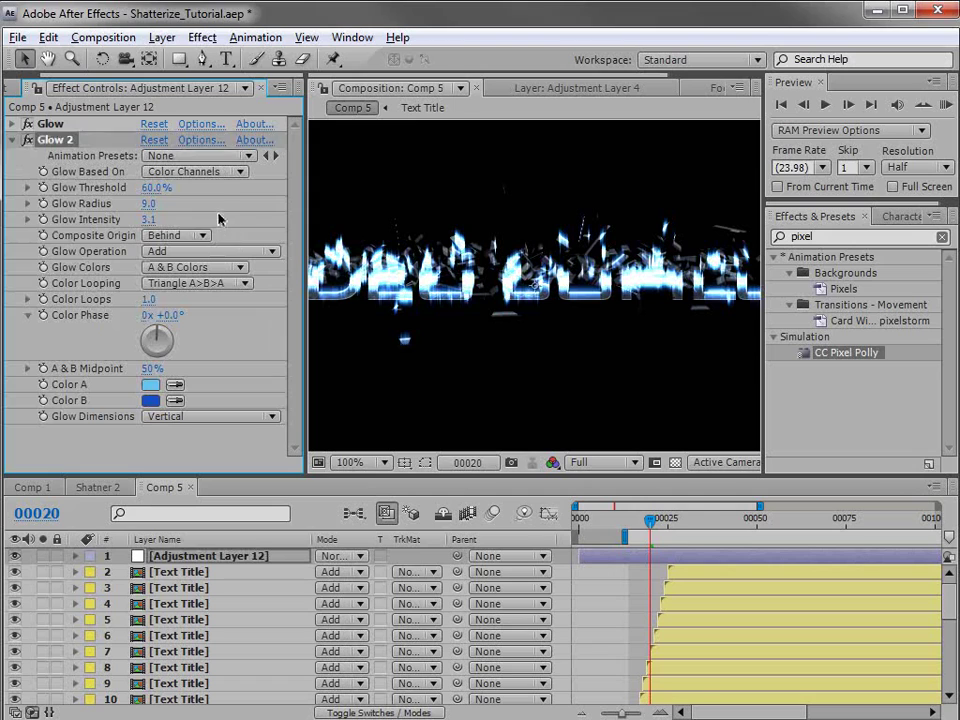
mouse_move(147, 203)
left_mouse_down()
mouse_move(200, 203)
mouse_move(191, 203)
left_mouse_up()
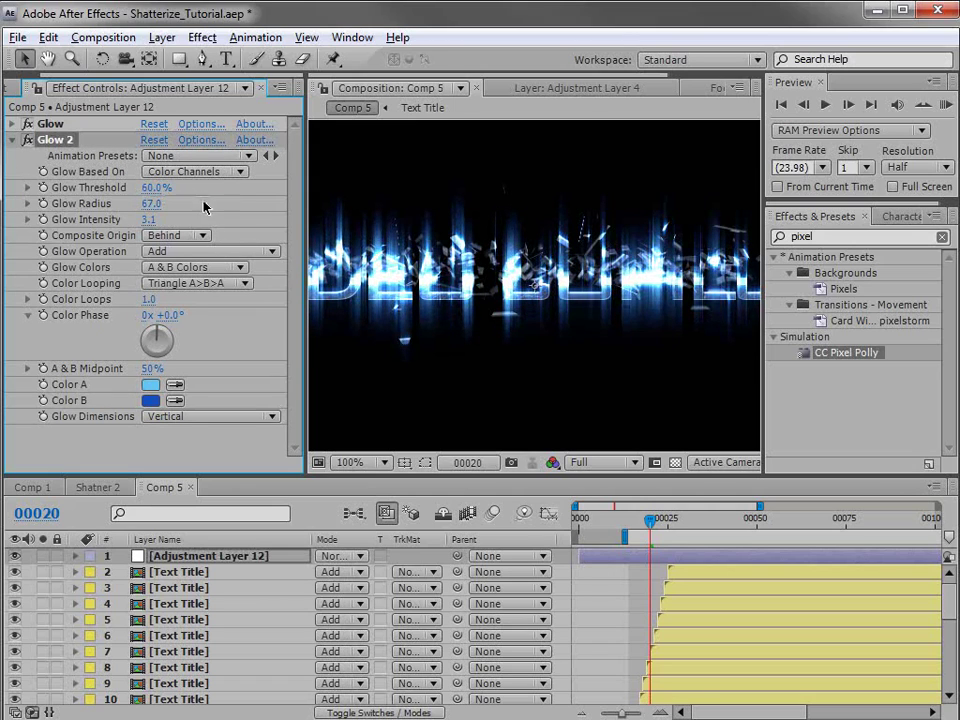
Step: Set a Glow Intensity keyframe of 1.0 on the second glow at frame 13, just before the shatter starts
left_click_drag(662, 540, 630, 535)
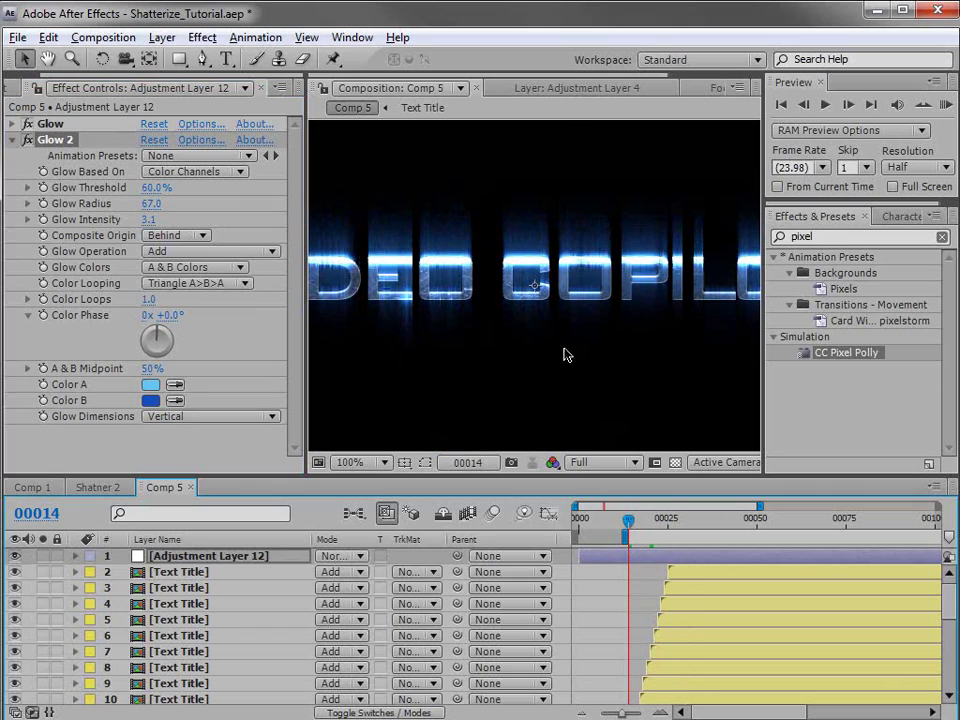
key("Page_Up")
key("Page_Down")
key("Page_Up")
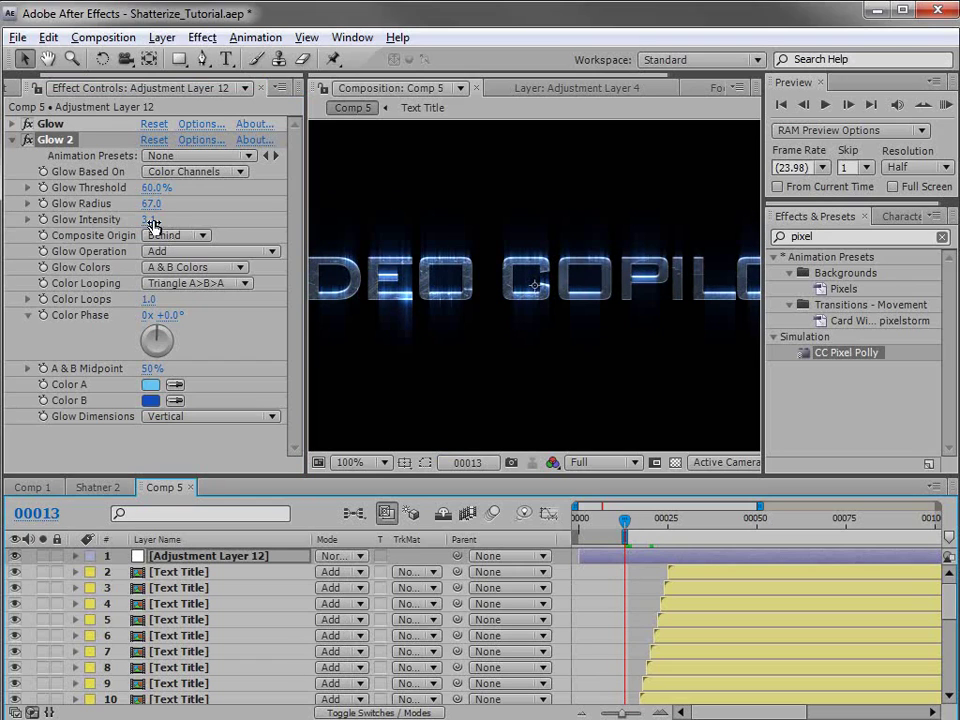
left_click(152, 222)
type("1")
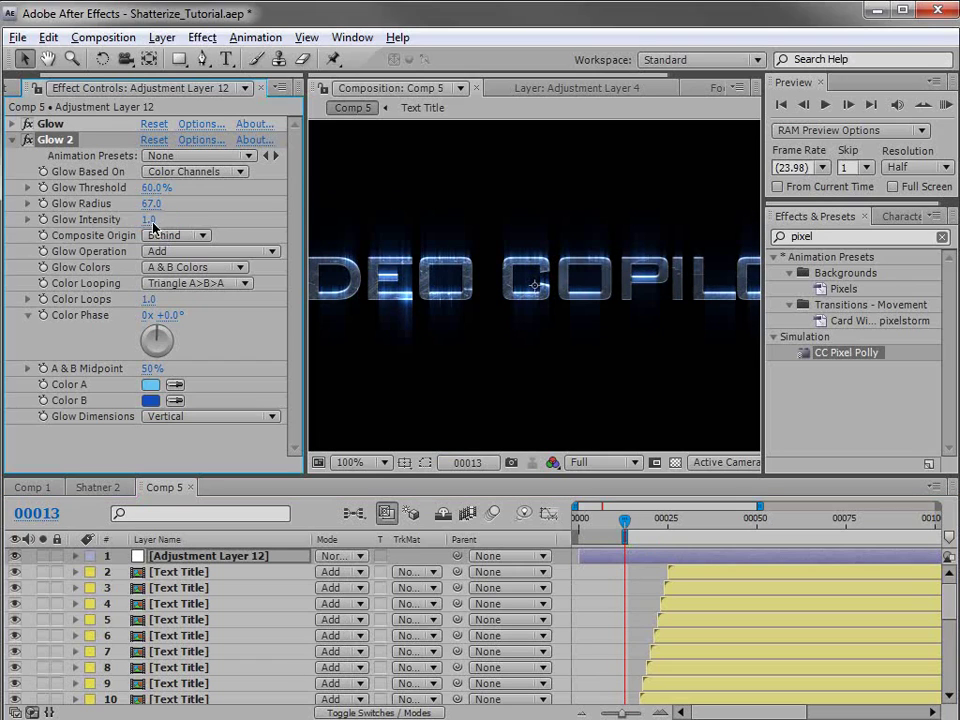
key("Return")
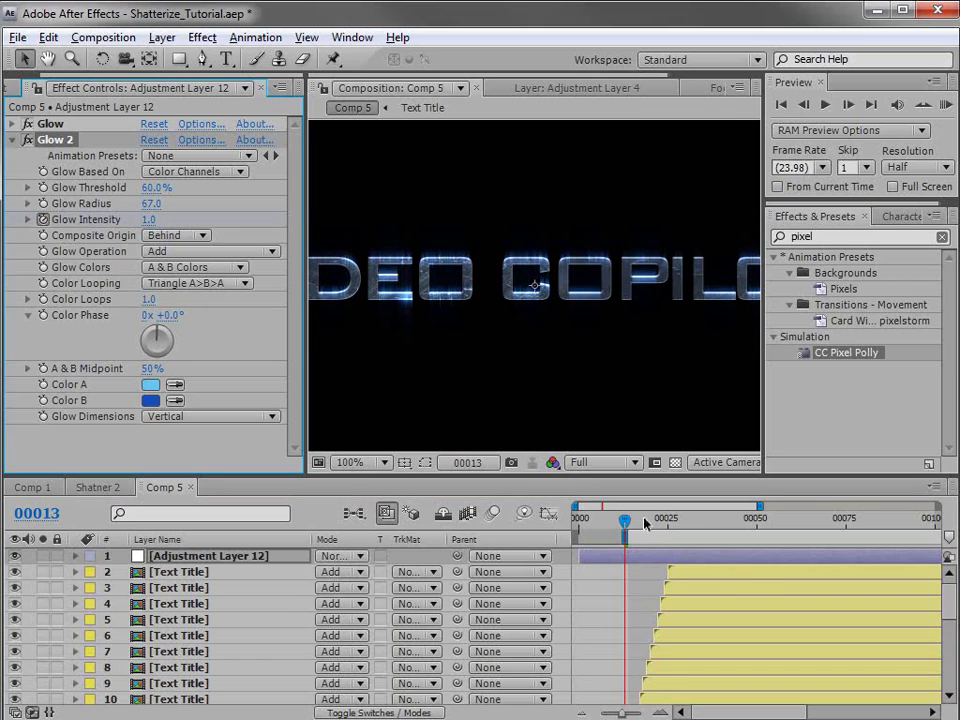
Step: Keyframe the second glow's Glow Intensity to 4.0 at frame 32 and check the ramp at frame 21
left_click_drag(645, 522, 686, 521)
key("Page_Down")
key("Page_Down")
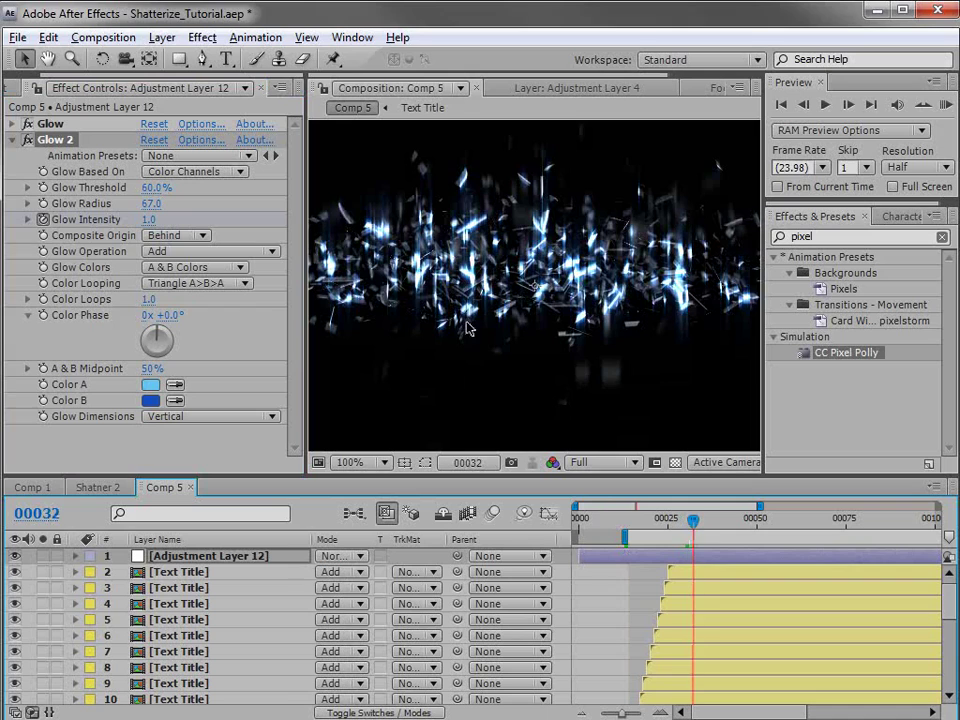
left_click(149, 219)
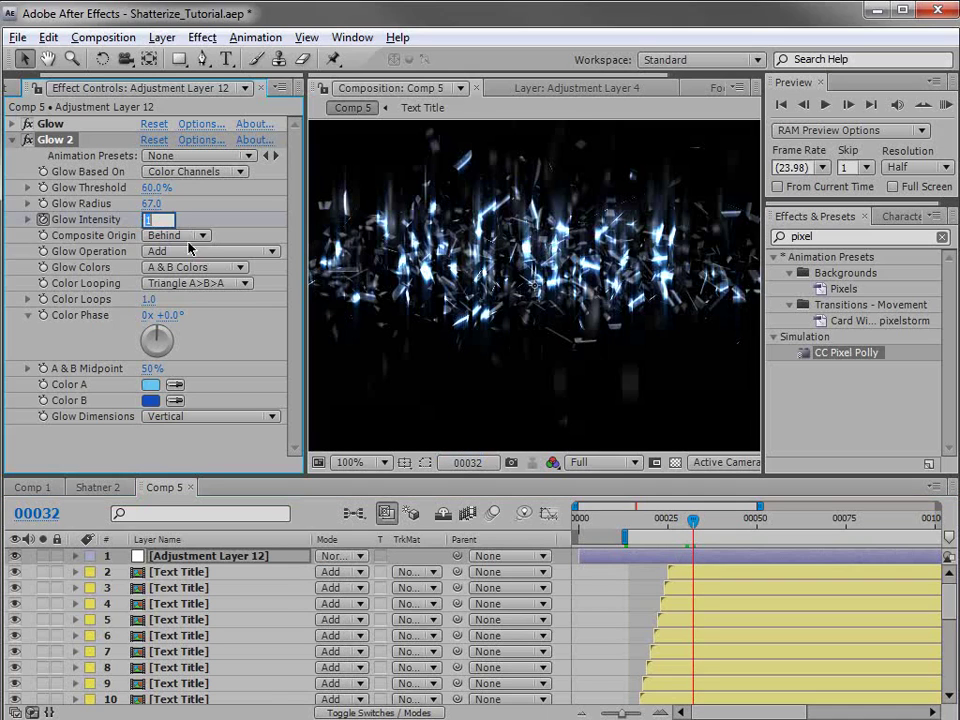
key("Return")
left_click_drag(690, 527, 653, 541)
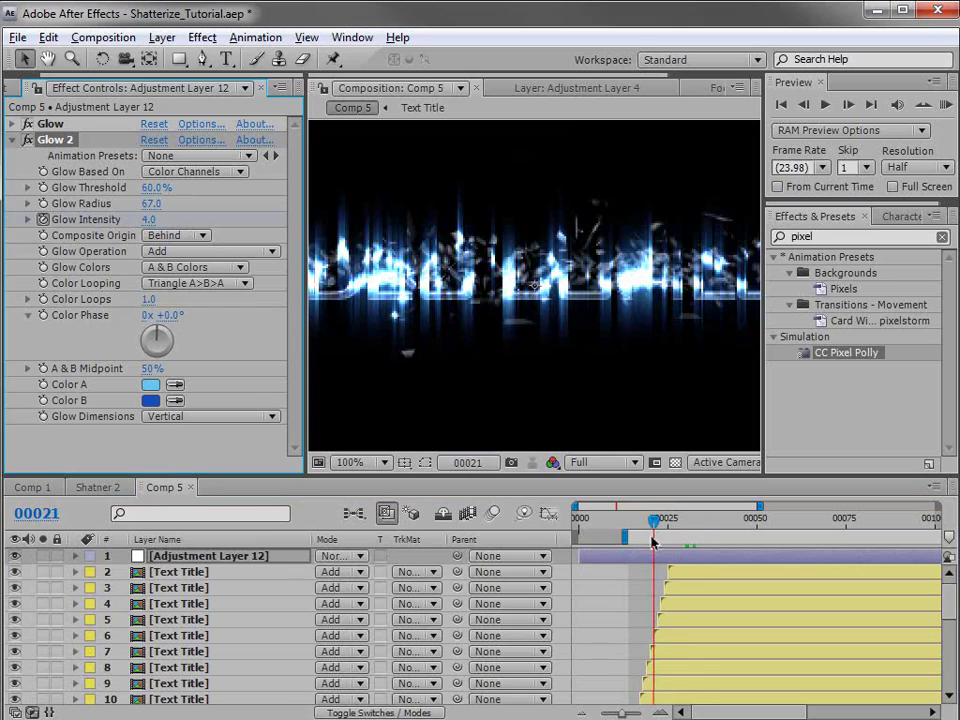
Step: Duplicate the second glow and set the copy's Glow Dimensions to Horizontal and Vertical with a Glow Radius of 93.0
left_click(13, 143)
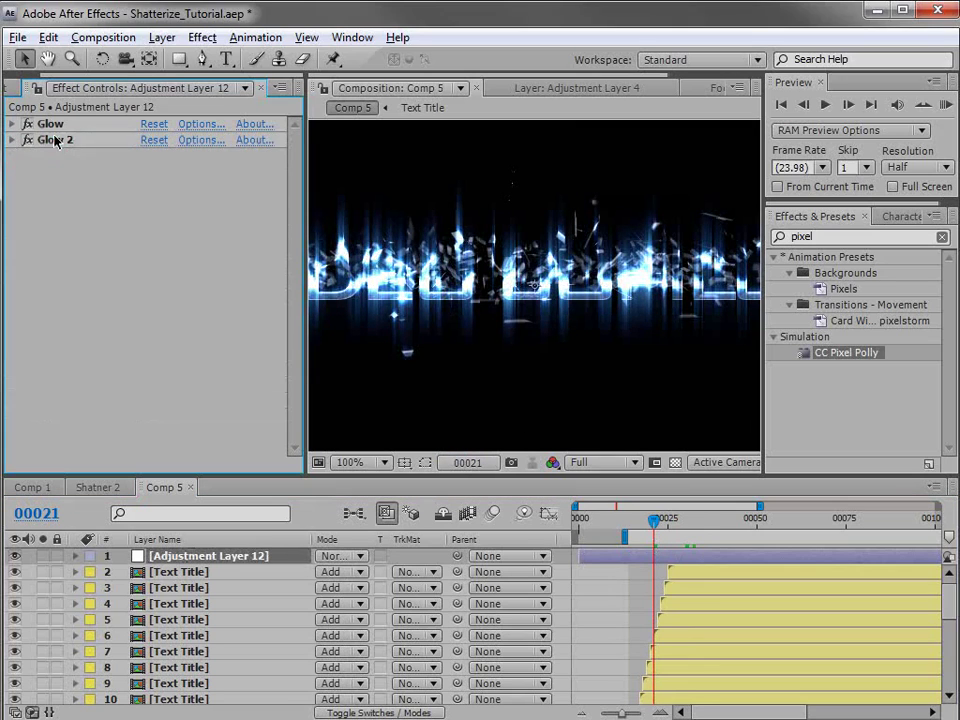
key("ctrl+d")
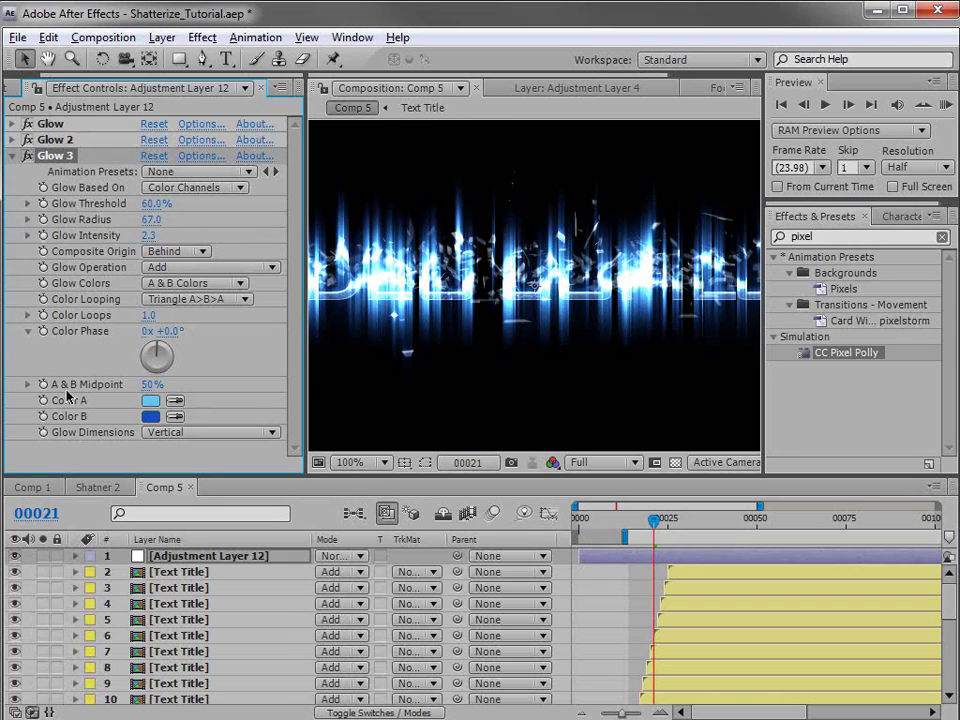
left_click(186, 440)
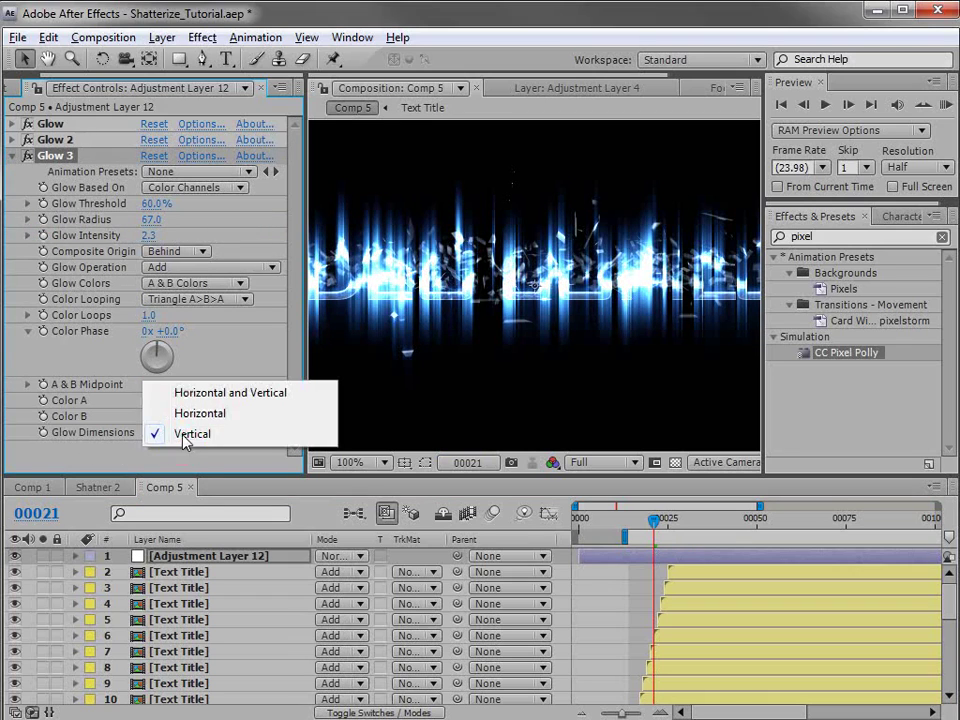
left_click(207, 390)
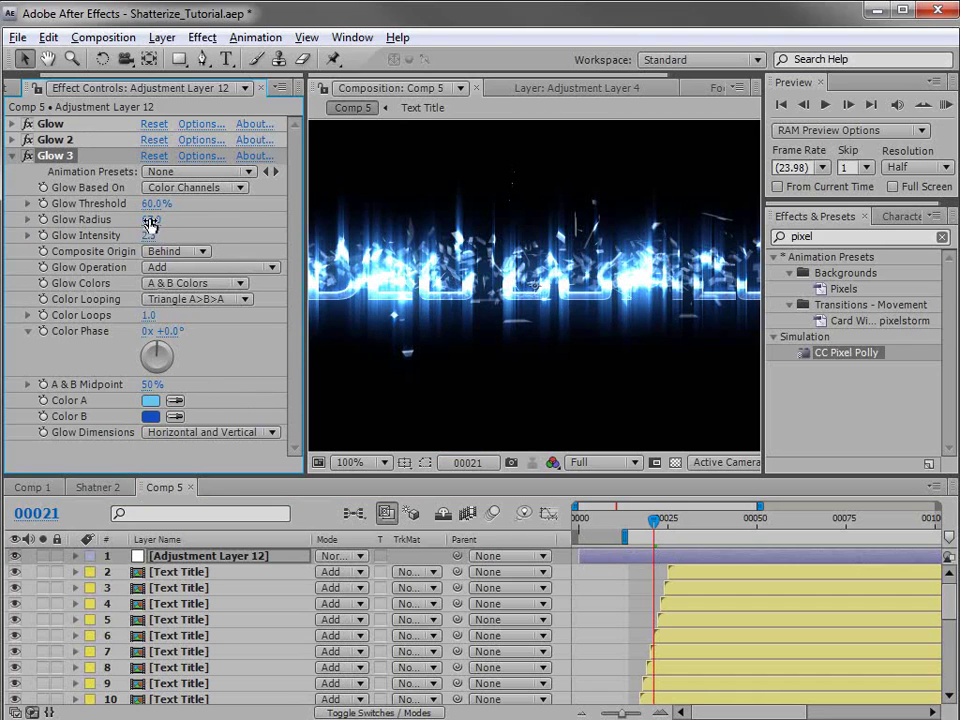
left_click_drag(150, 219, 174, 219)
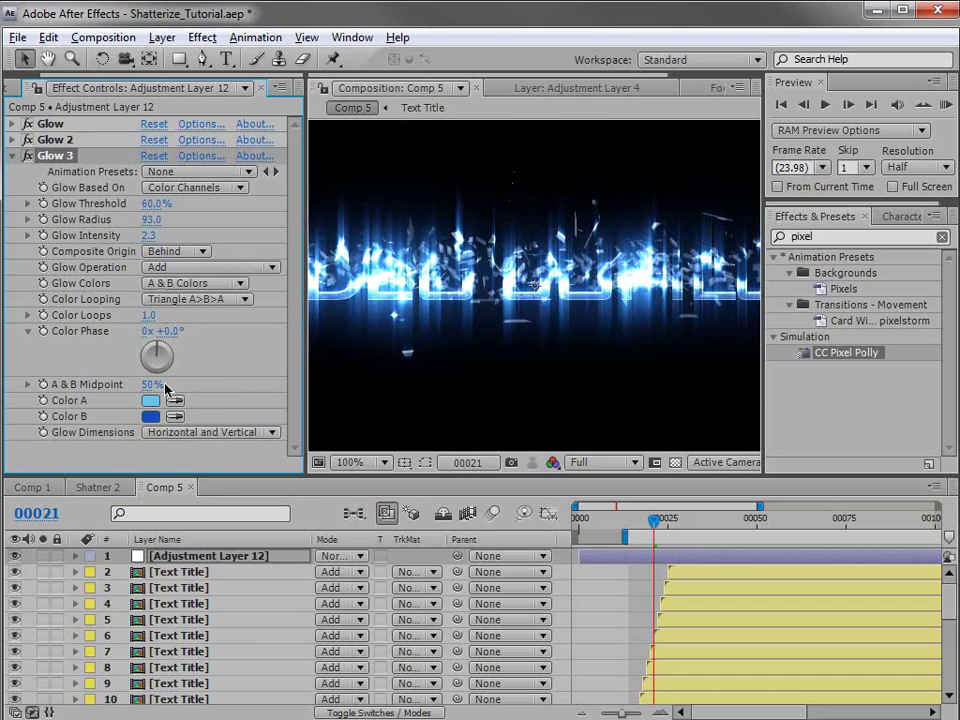
Step: Darken the third glow's Color A to a medium blue and preview the shatter animation
left_click(151, 404)
left_click_drag(521, 361, 528, 398)
left_click(761, 334)
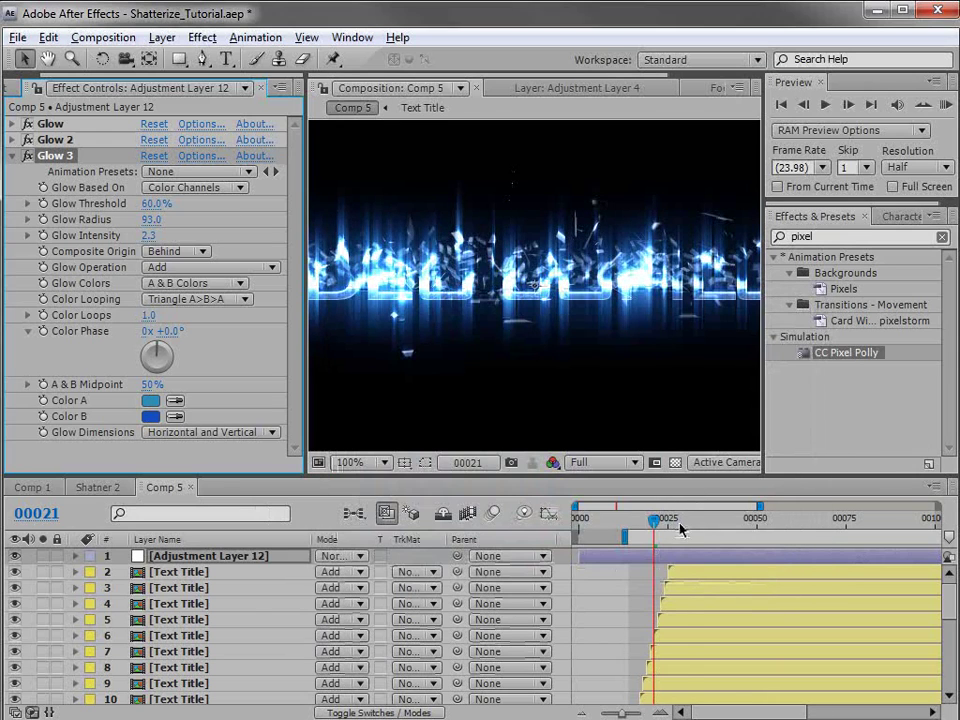
left_click_drag(656, 522, 711, 524)
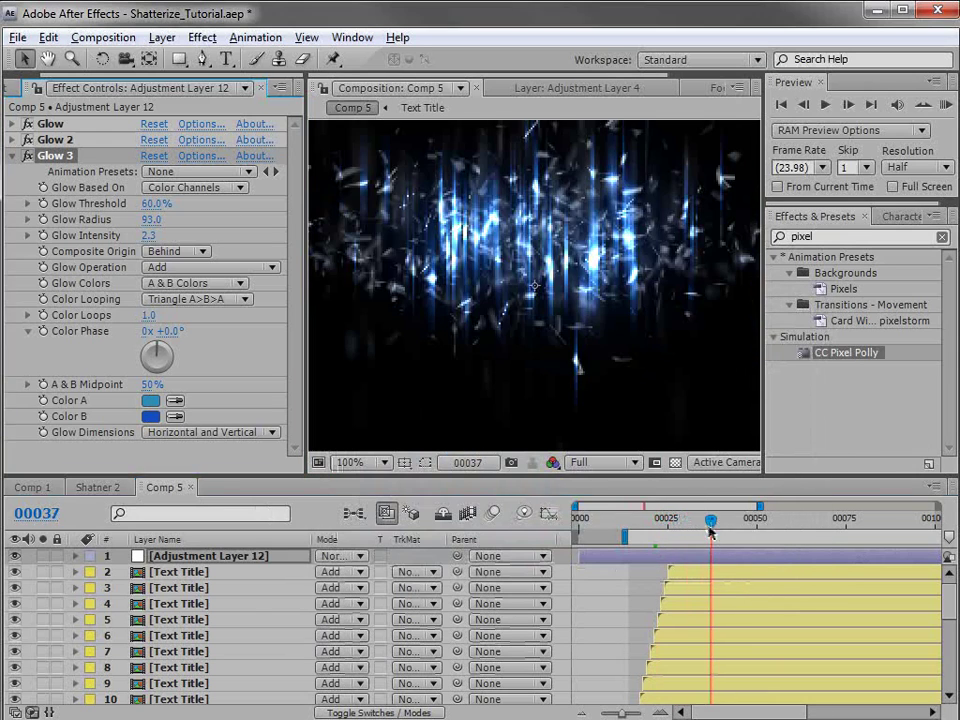
mouse_move(636, 527)
left_mouse_down()
mouse_move(621, 524)
mouse_move(639, 524)
left_mouse_up()
key("space")
key("space")
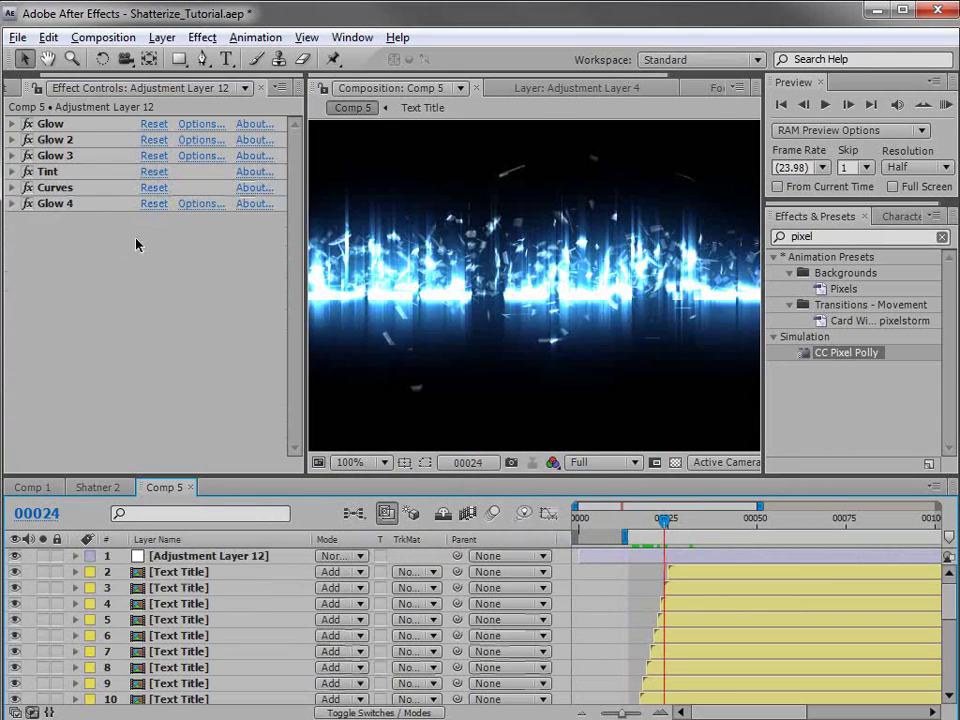
Step: Create a new composition from Comp 5 in the project and view its frame enlarged
left_click(27, 87)
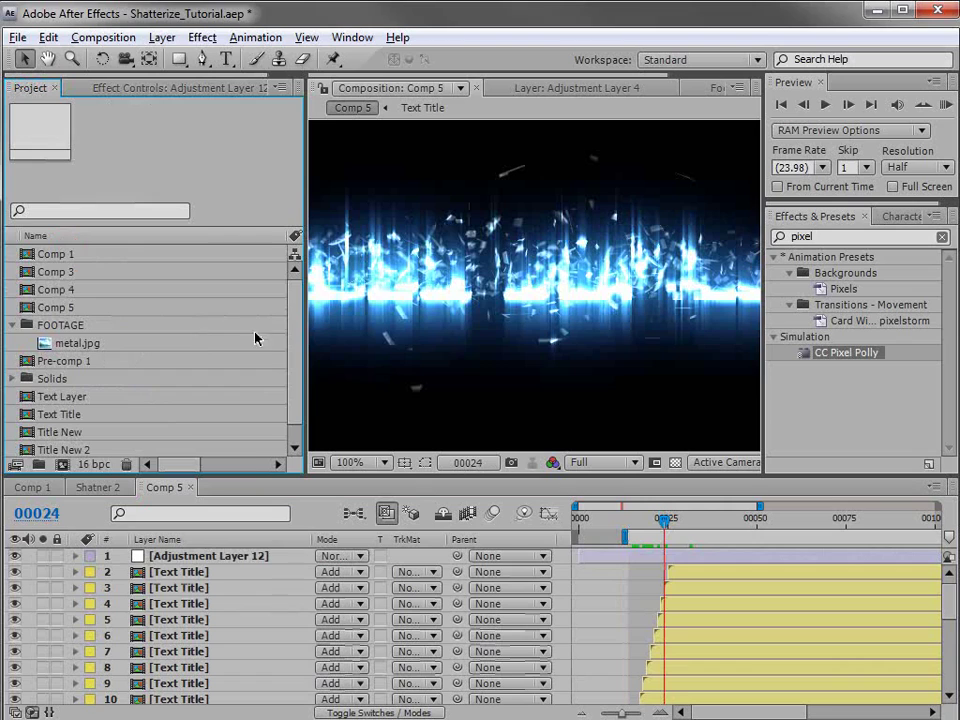
scroll(266, 441, "down", 1)
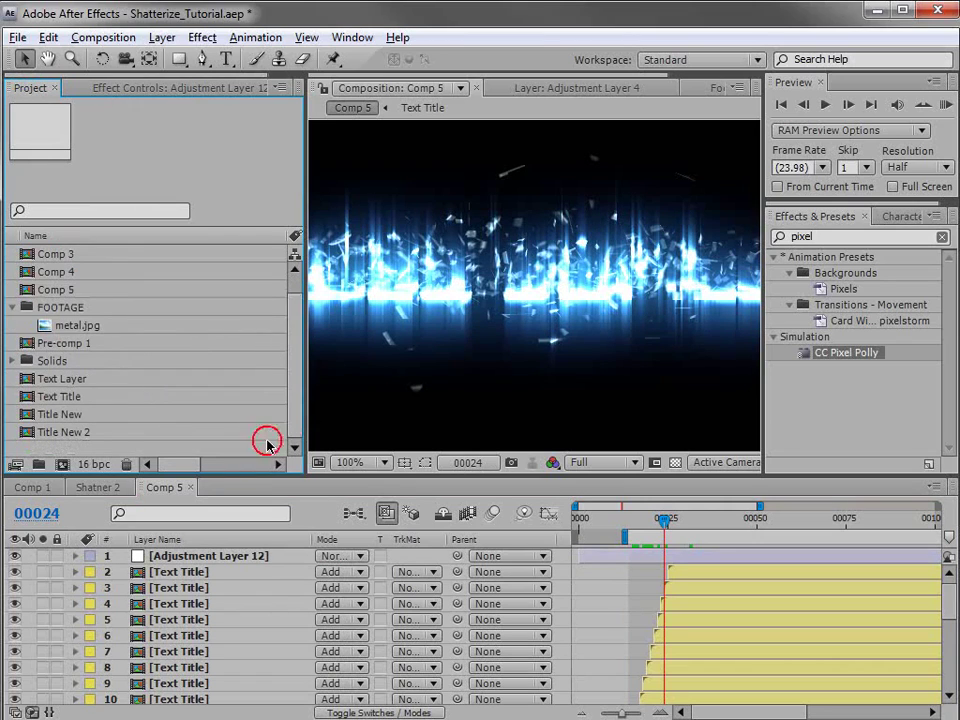
left_click(68, 291)
left_click_drag(68, 291, 68, 472)
key("grave")
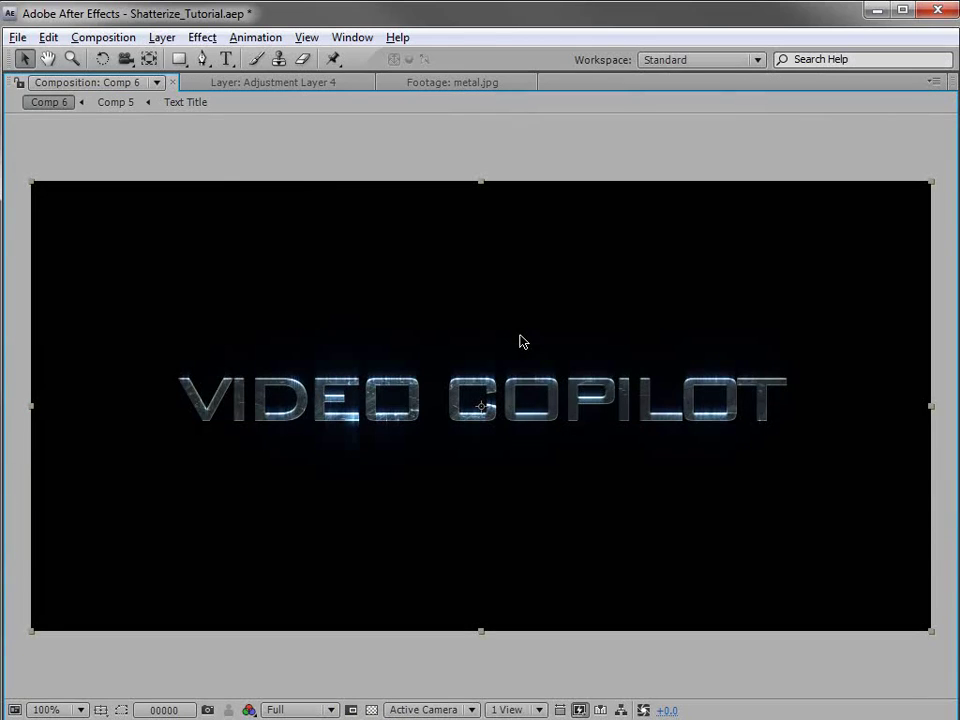
key("grave")
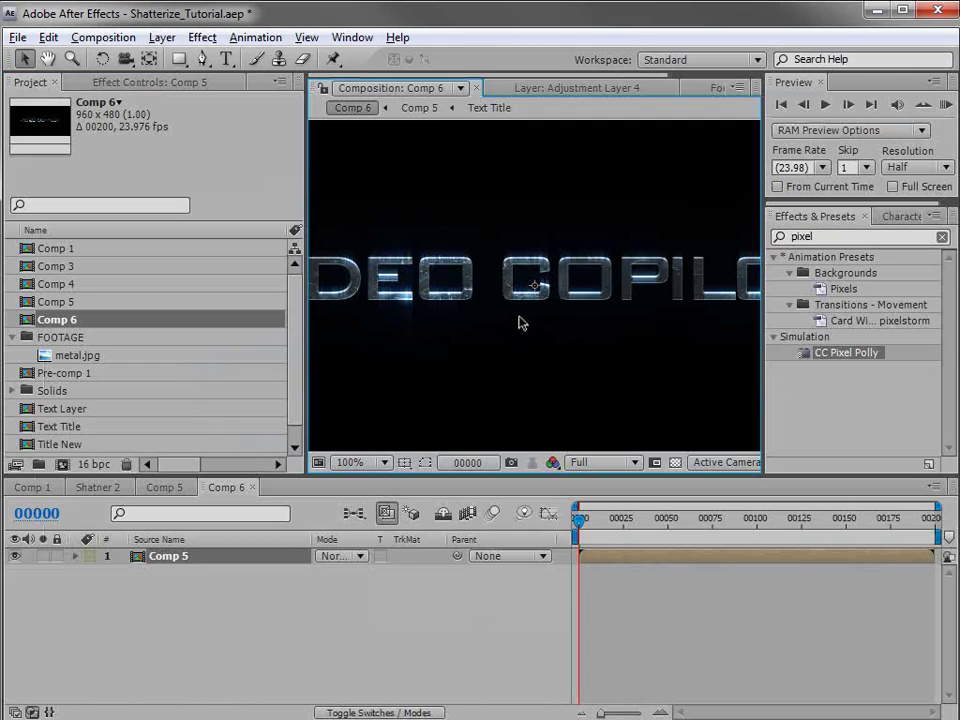
Step: In Comp 5, solo the intact Text Title layer directly above BG and duplicate it
left_click(163, 487)
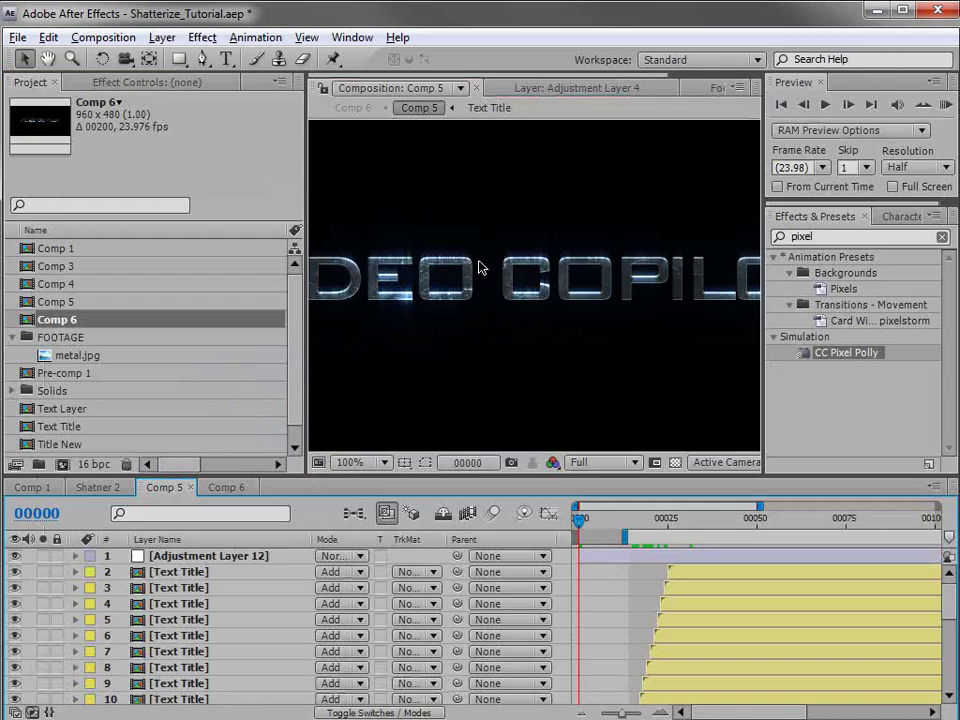
key("grave")
key("grave")
left_click(480, 336)
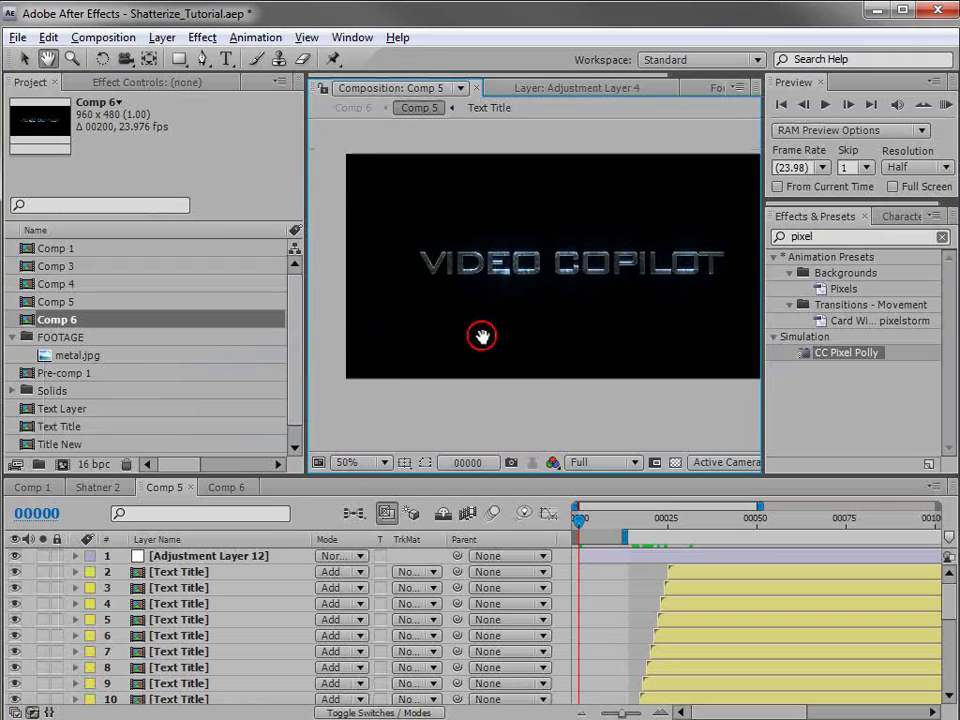
scroll(173, 640, "down", 6)
left_click(160, 681)
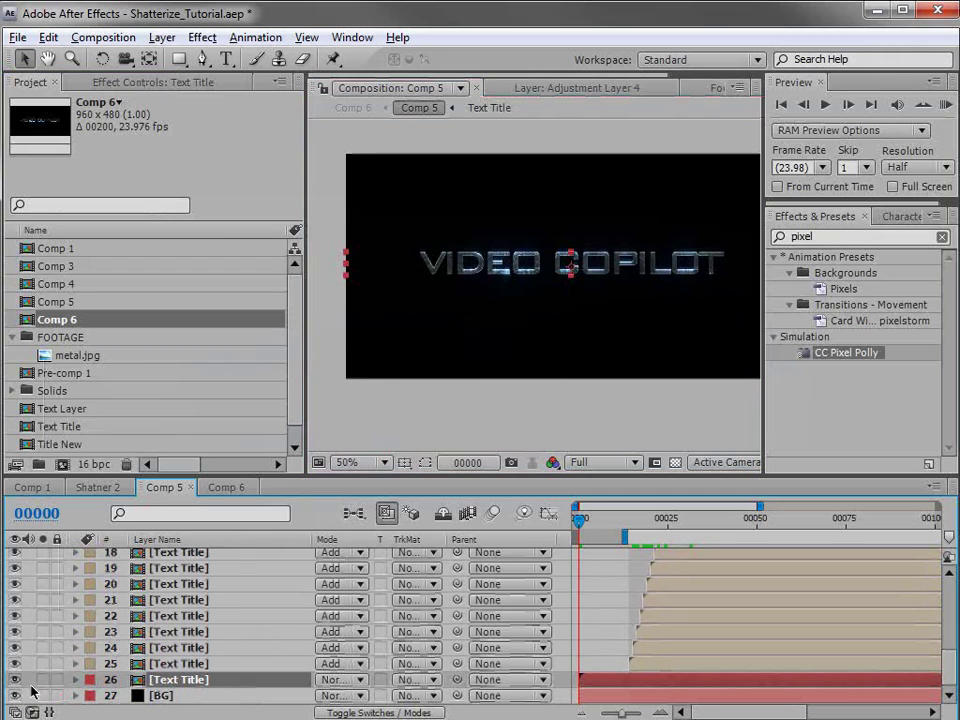
left_click(42, 680)
key("slash")
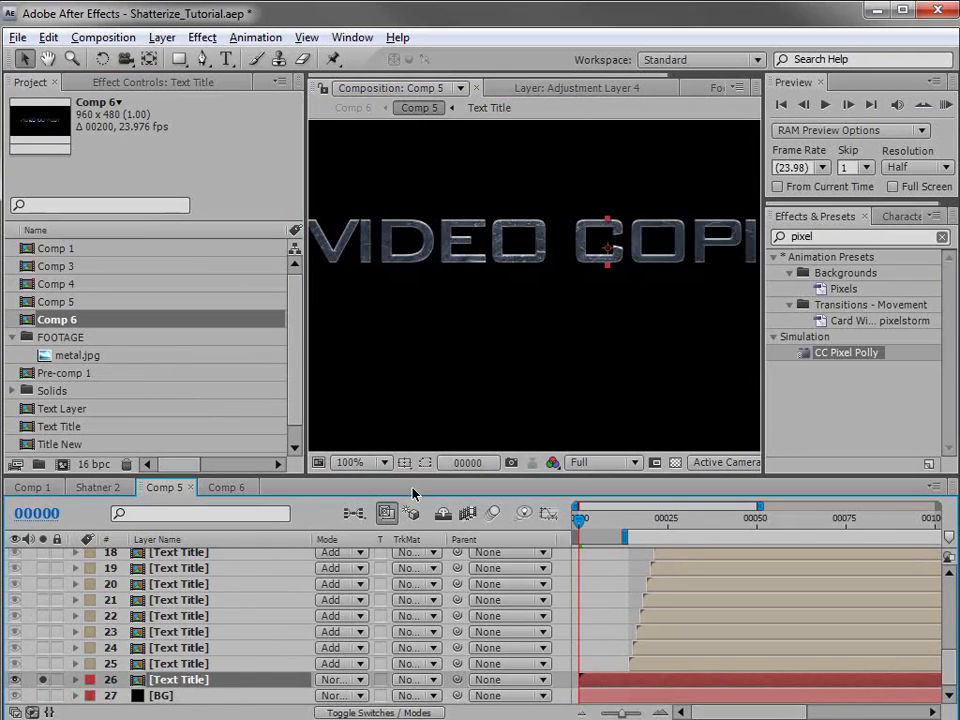
key("ctrl+d")
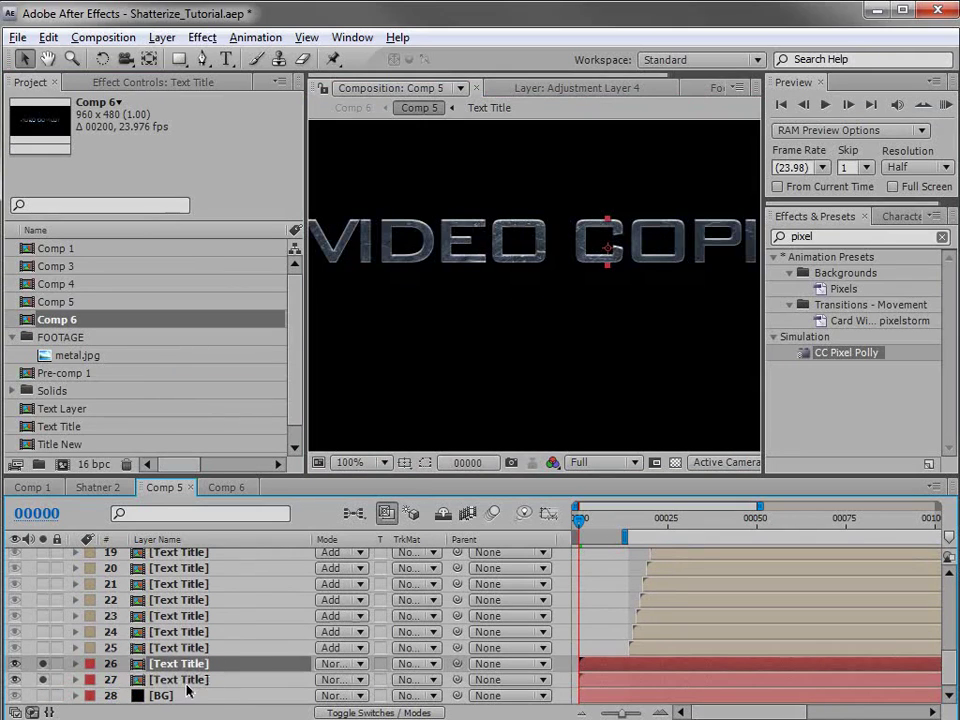
Step: Scale the lower of the two soloed Text Title layers in Comp 5 to 98%
left_click(482, 285)
key("s")
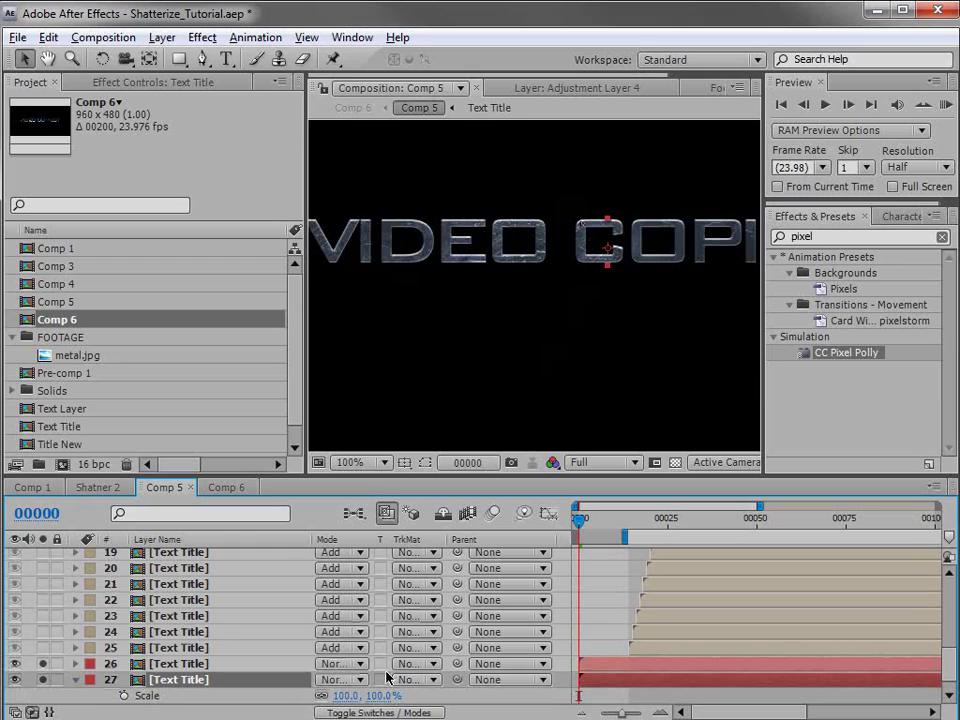
left_click_drag(376, 697, 376, 697)
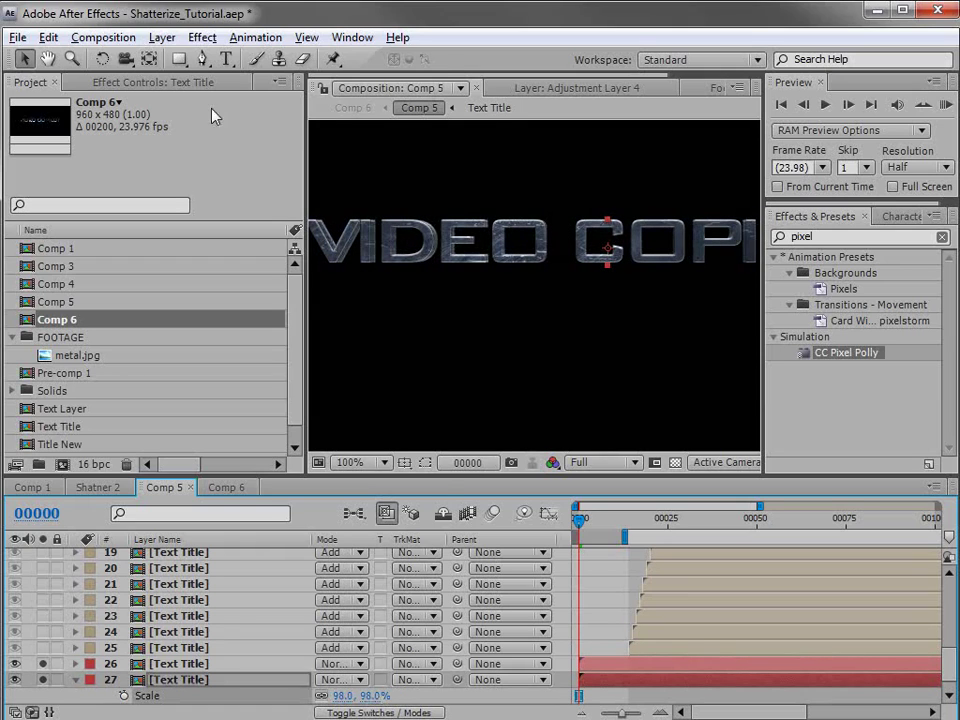
Step: Add a Curves effect to the lower Text Title copy, pull the RGB midtones down to darken it, and inspect the lettering's depth up close
left_click(202, 37)
mouse_move(300, 211)
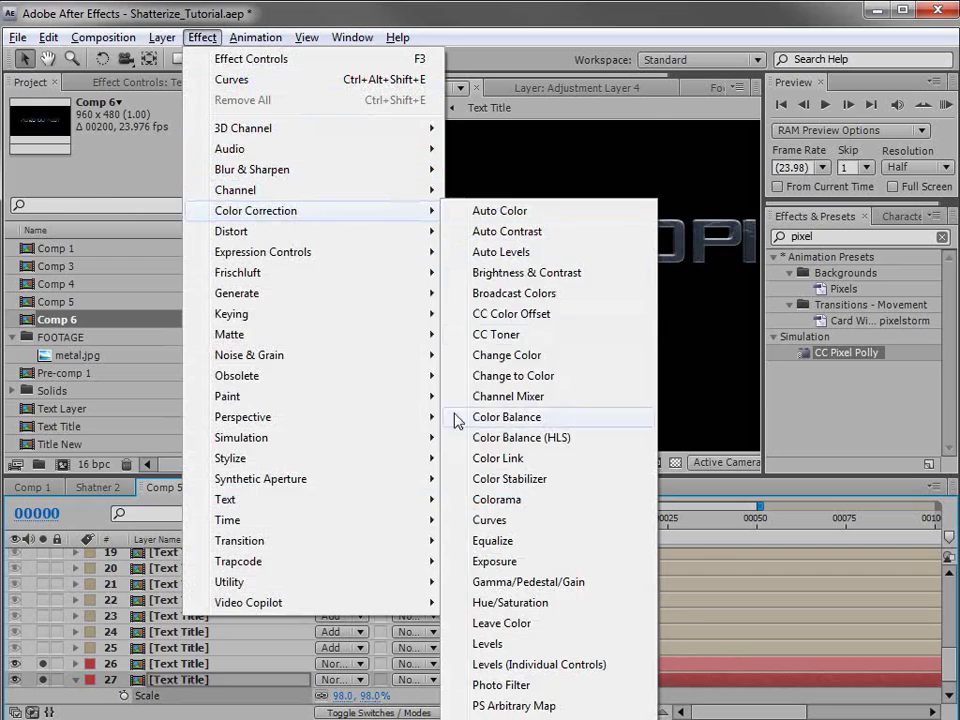
left_click(489, 520)
left_click_drag(137, 251, 146, 285)
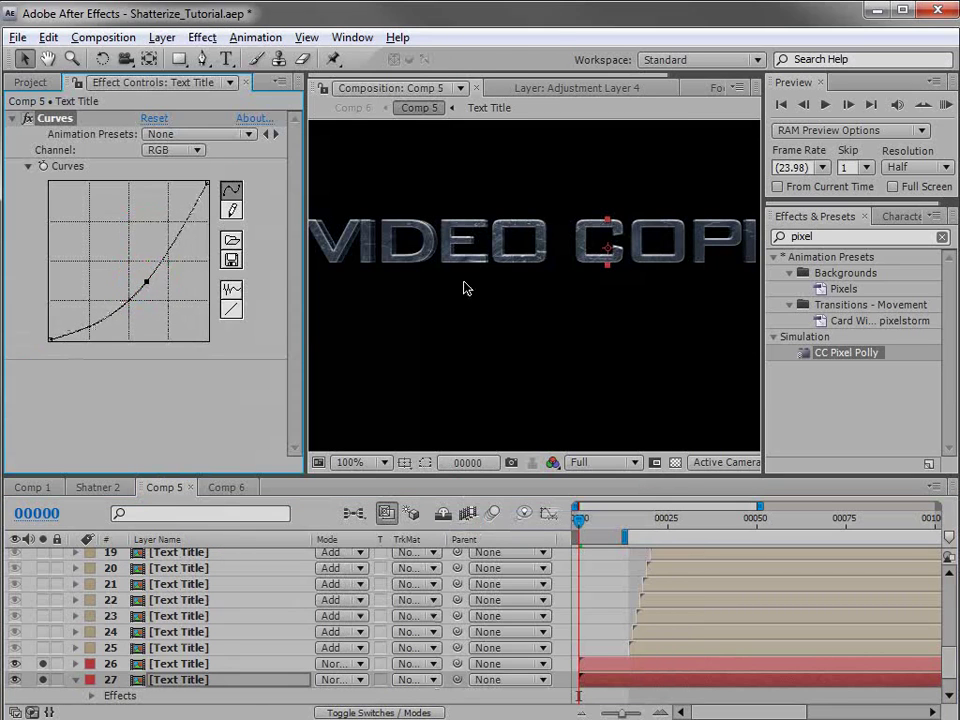
key("grave")
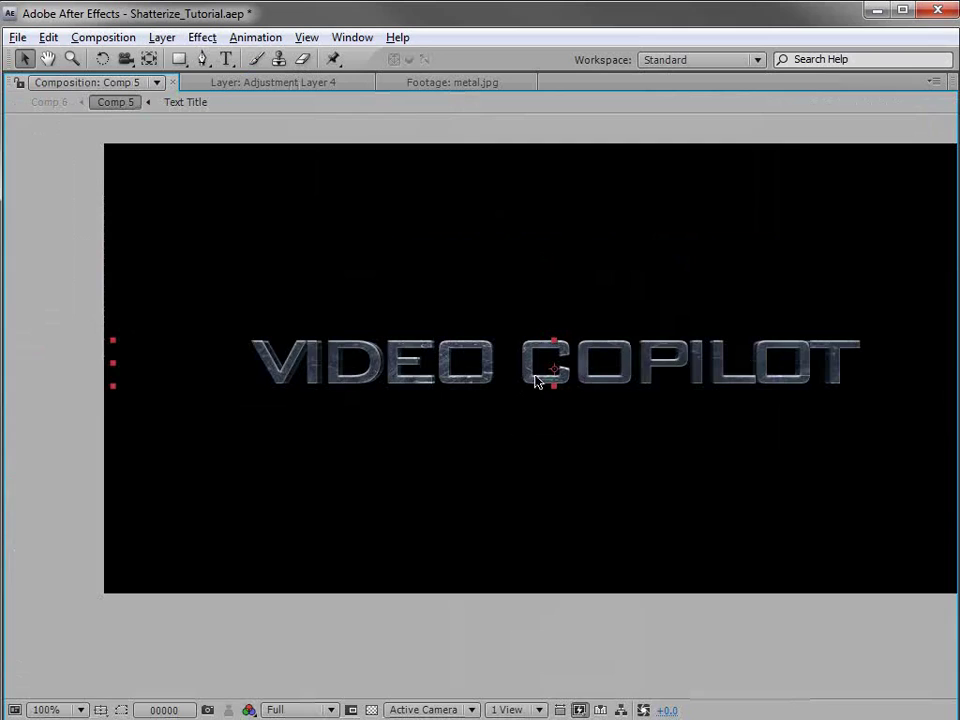
scroll(535, 380, "up", 1)
left_click_drag(129, 326, 167, 330)
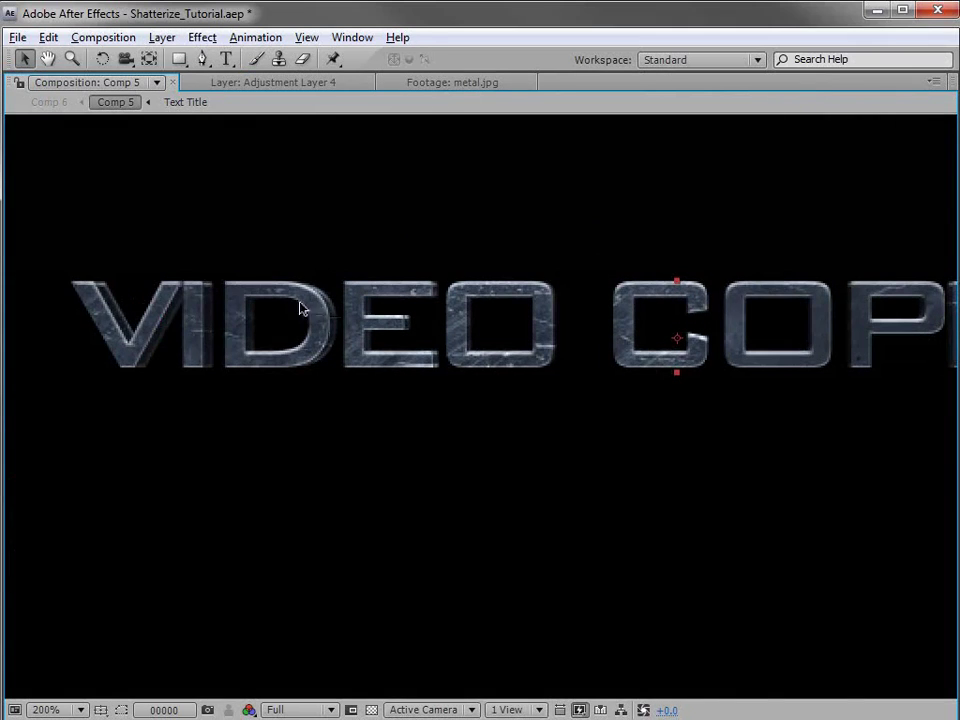
key("grave")
scroll(444, 246, "down", 1)
left_click_drag(578, 294, 523, 294)
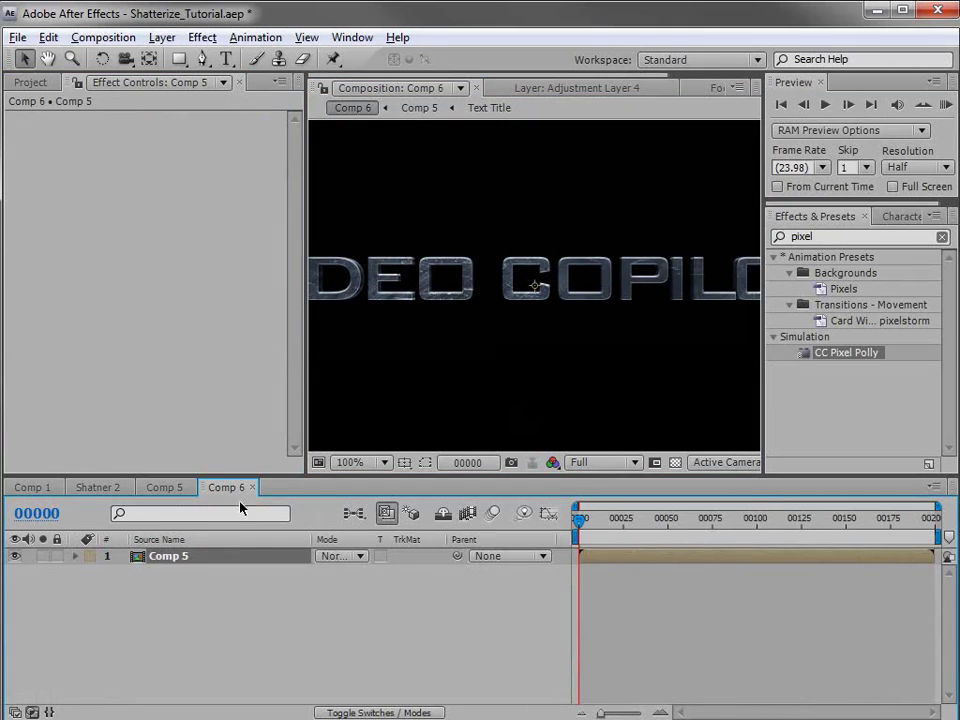
Step: Unsolo the two Text Title layers in Comp 5 and check the shatter in Comp 6 at frame 25
left_click(164, 487)
left_click(45, 664)
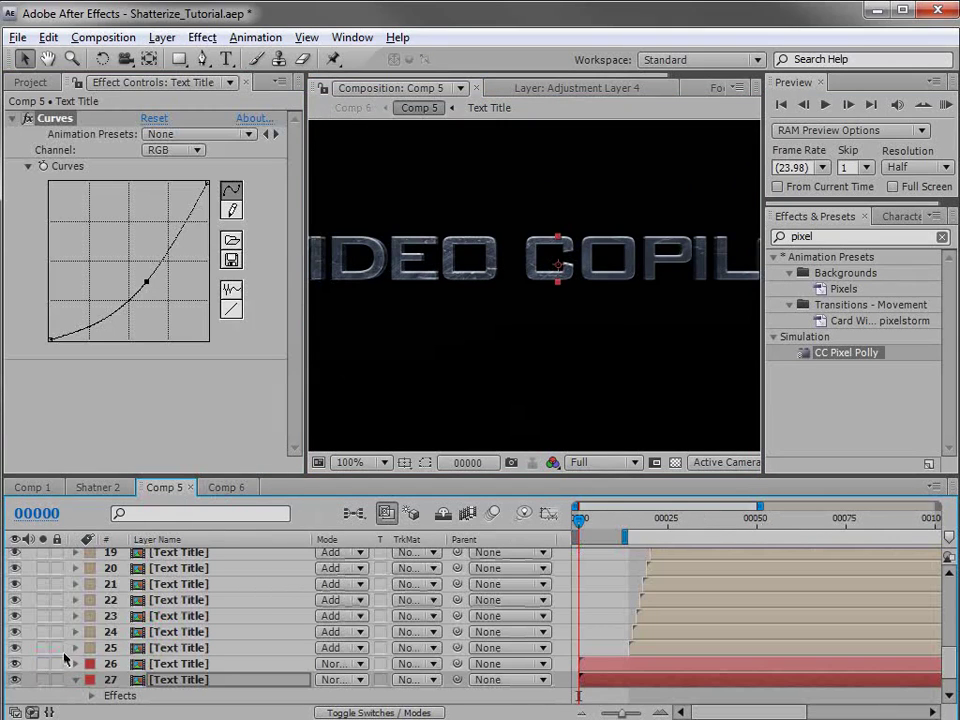
left_click(224, 487)
left_click_drag(579, 519, 625, 528)
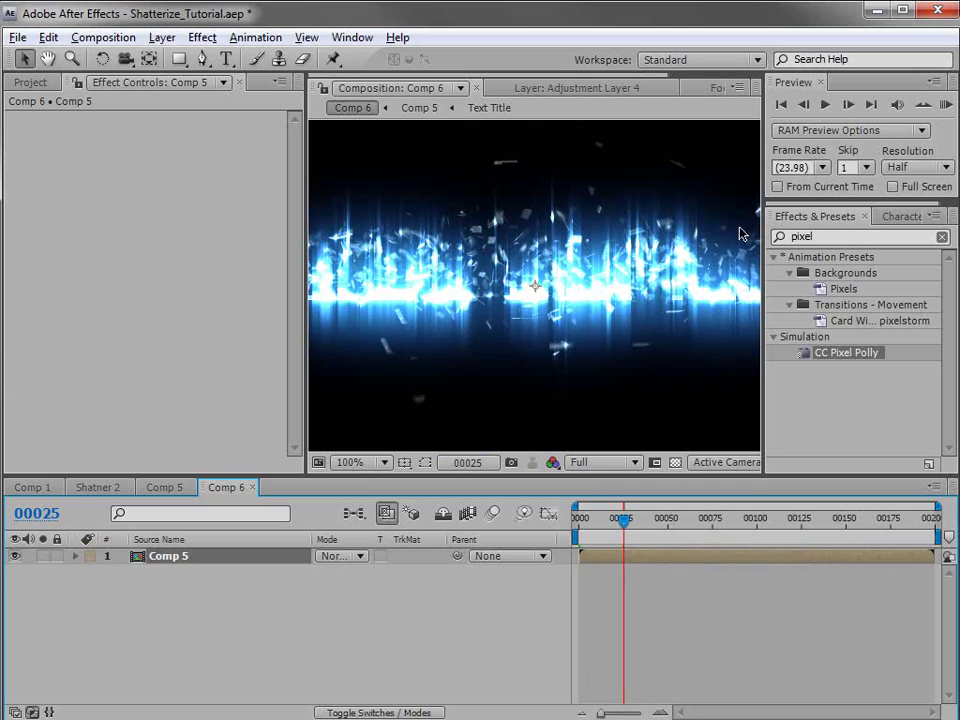
Step: Add a null object above the Comp 5 layer in Comp 6
left_click(160, 37)
mouse_move(190, 58)
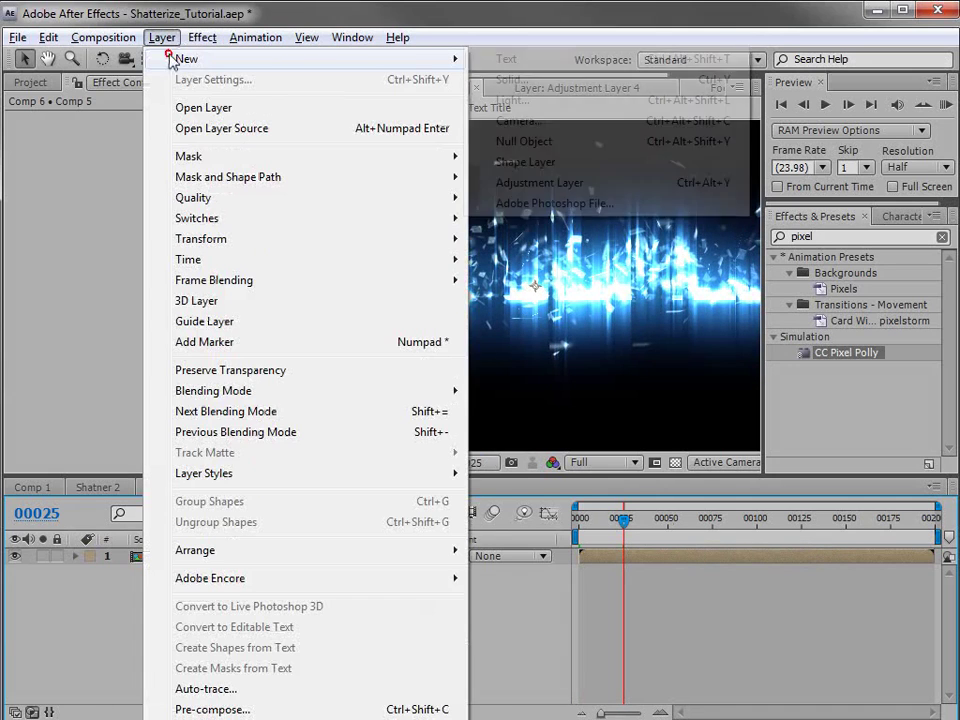
left_click(535, 142)
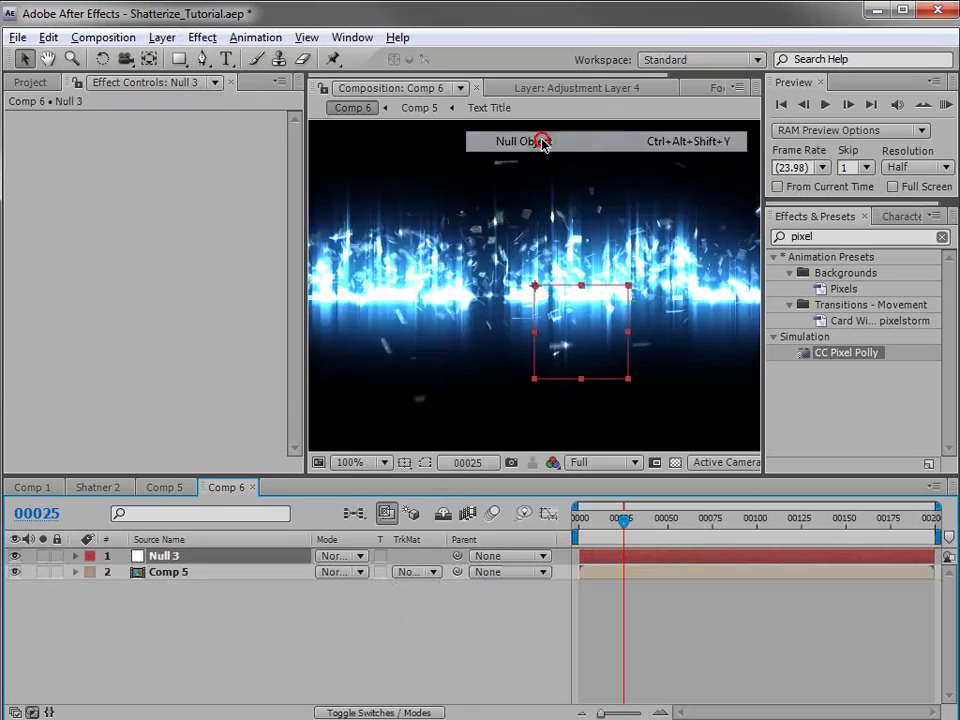
Step: Apply a Slider Control expression effect to the null and rename it SHAKE
left_click(202, 37)
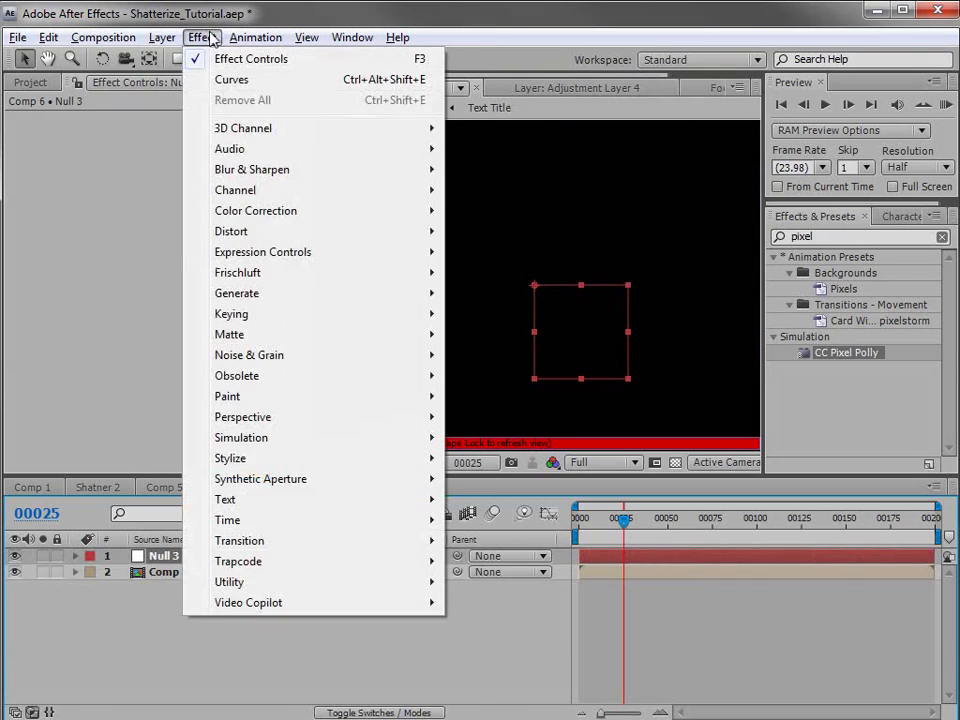
left_click(241, 253)
left_click(505, 355)
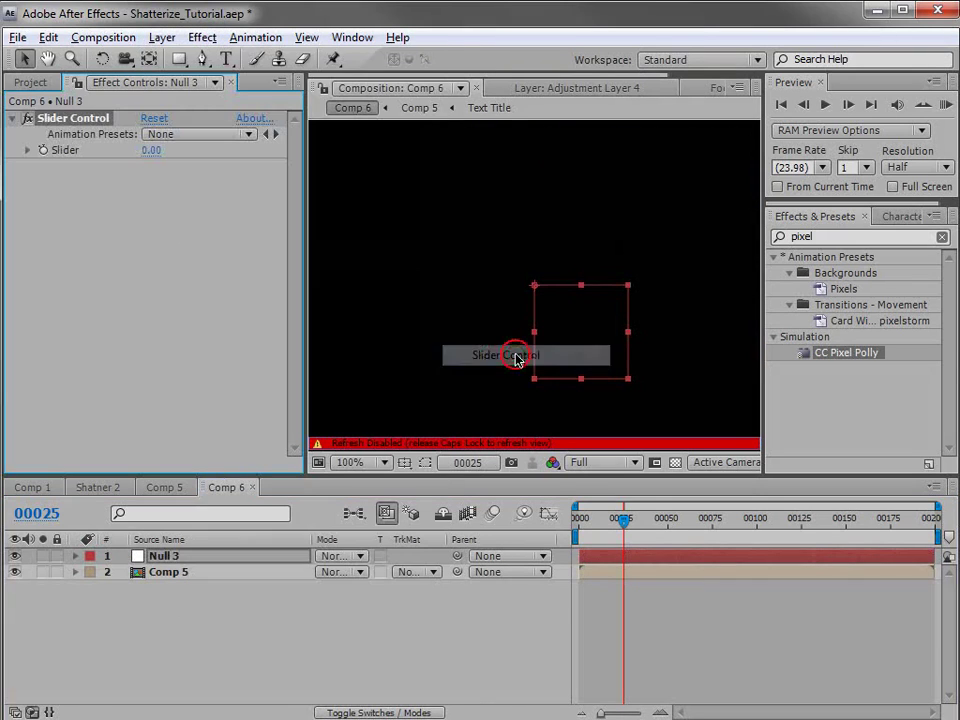
key("Return")
type("S")
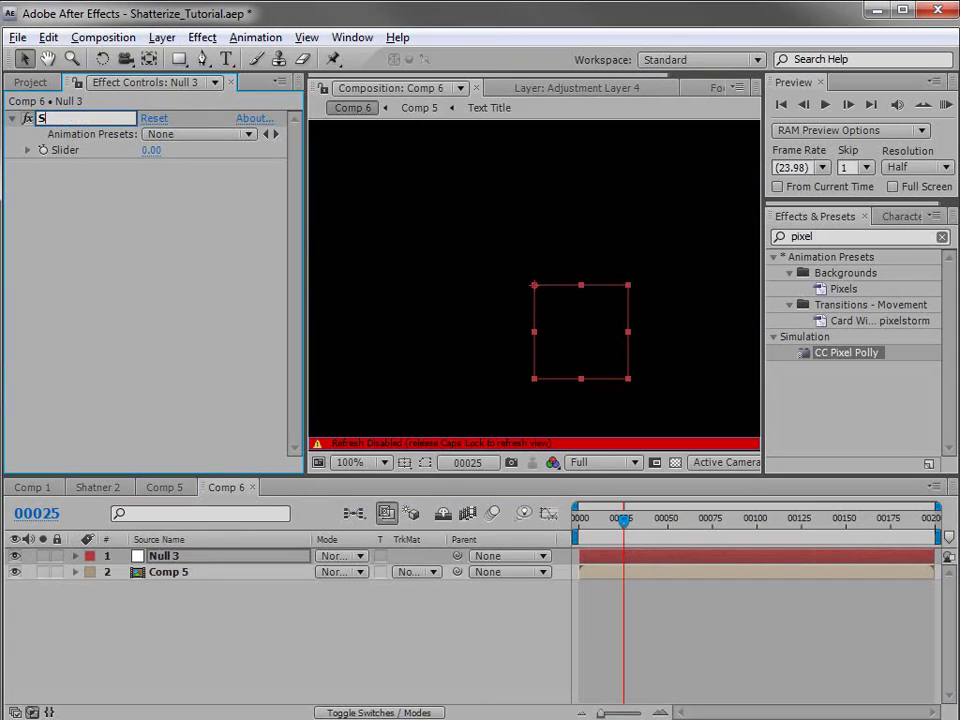
type("HAKE")
key("Return")
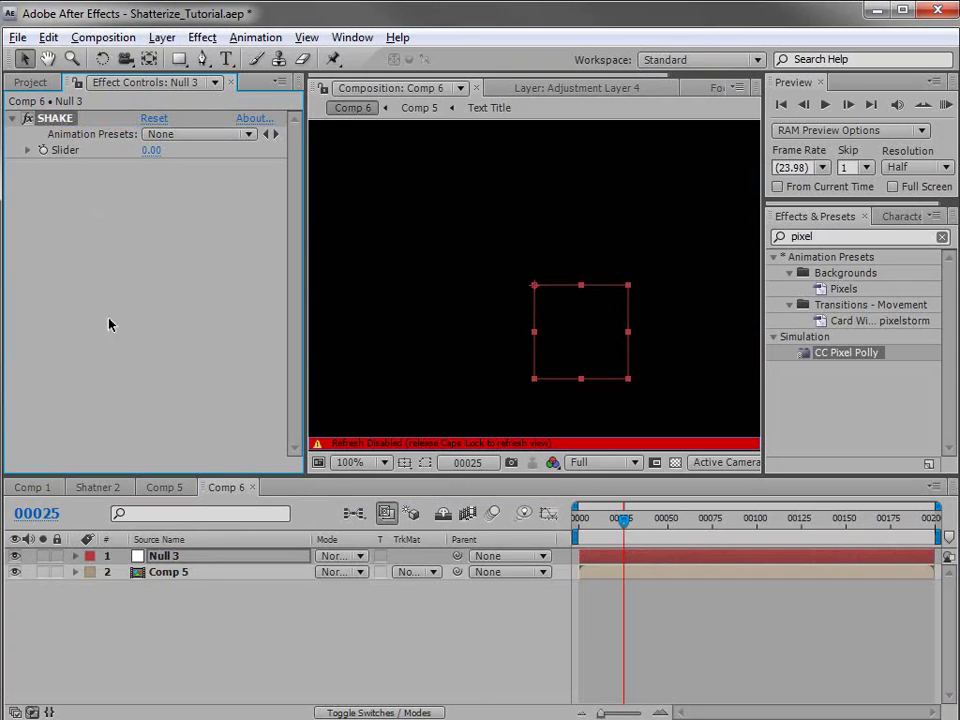
key("Caps_Lock")
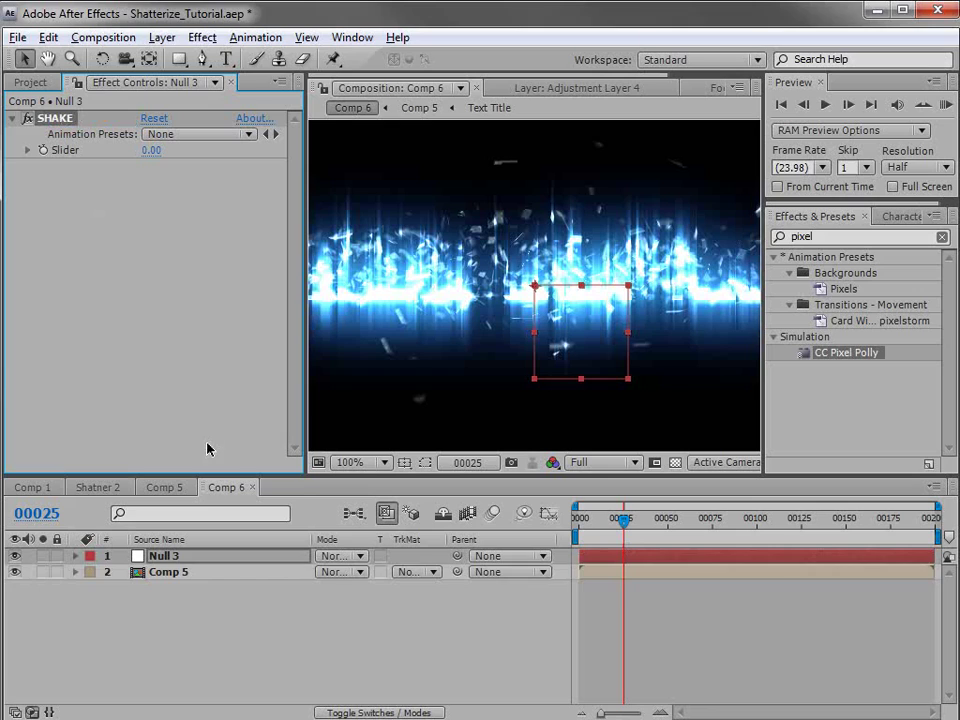
Step: Give the null's Position the expression wiggle(7,effect("SHAKE")("Slider")), linking the amount to the SHAKE slider
key("p")
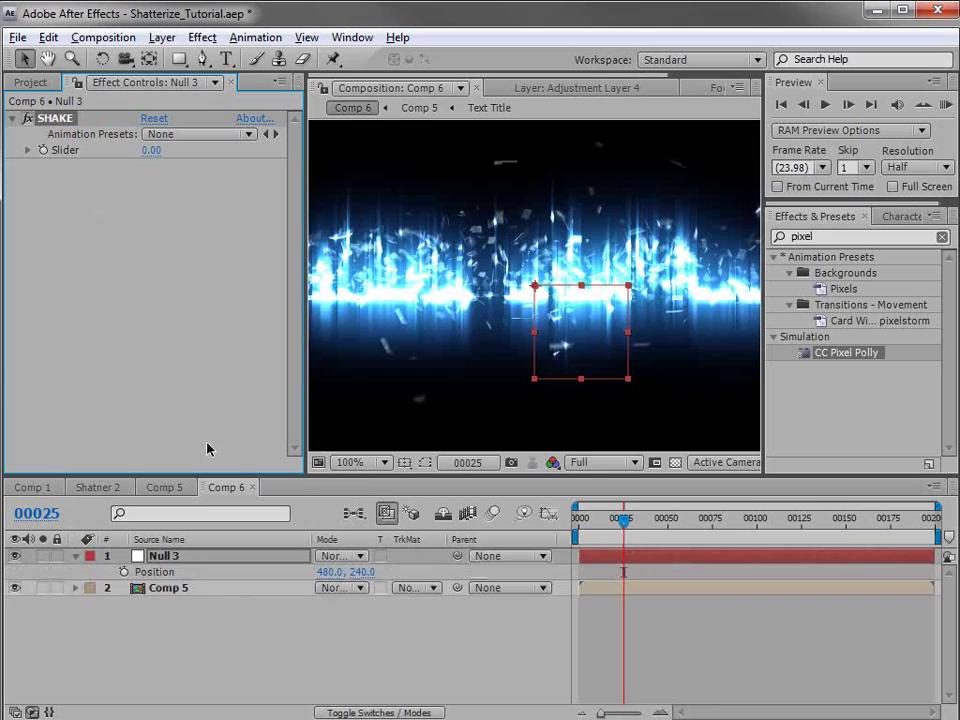
left_click(123, 572, "alt")
type("wiggle(7,")
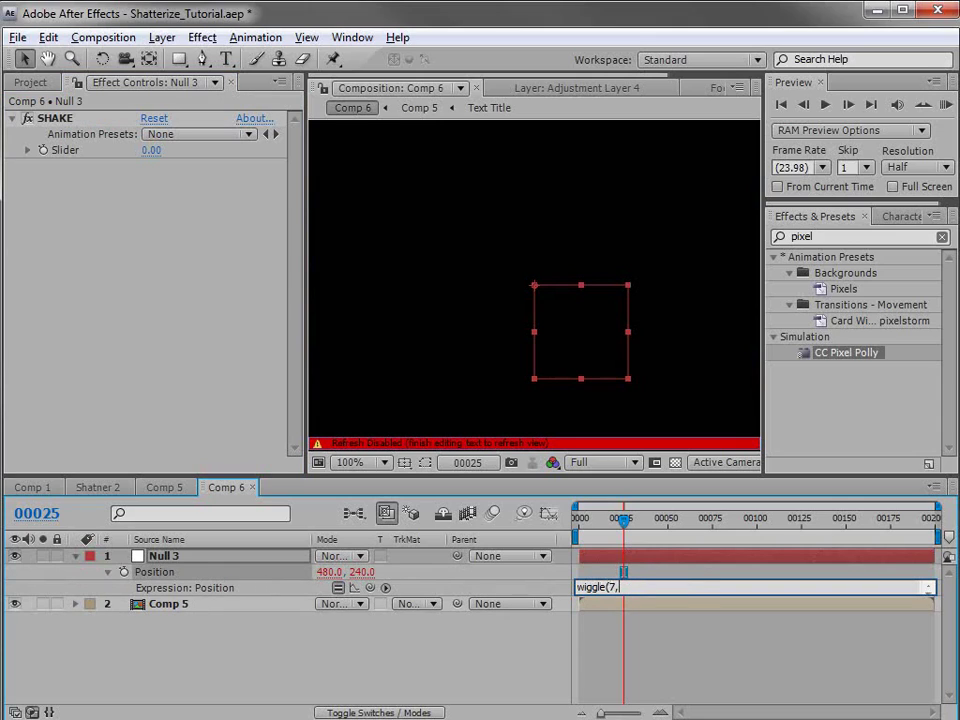
left_click_drag(386, 588, 55, 152)
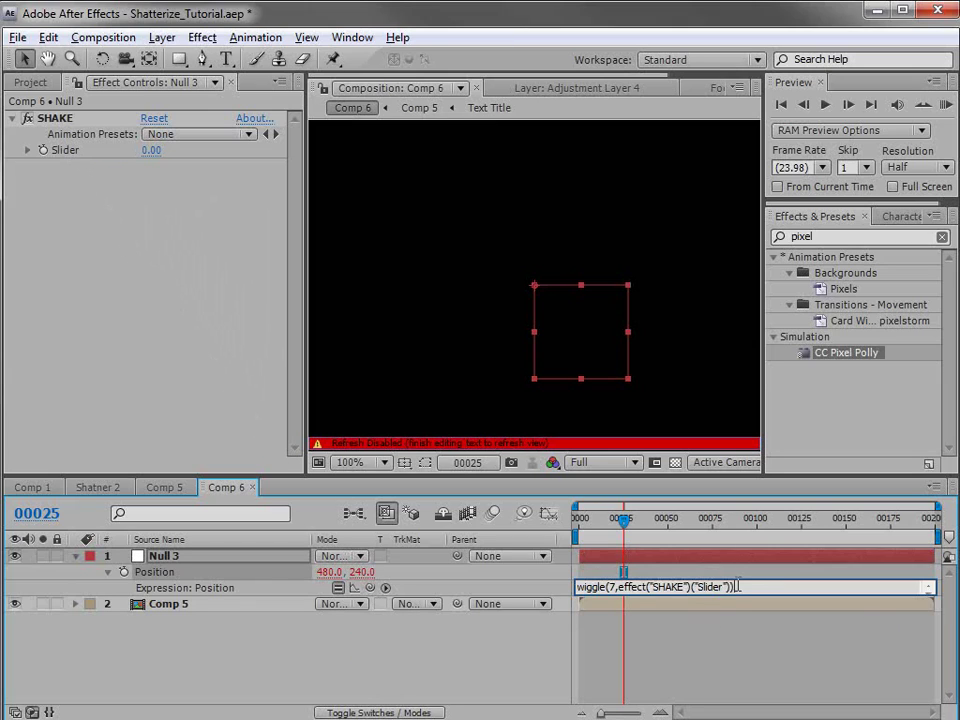
left_click(664, 641)
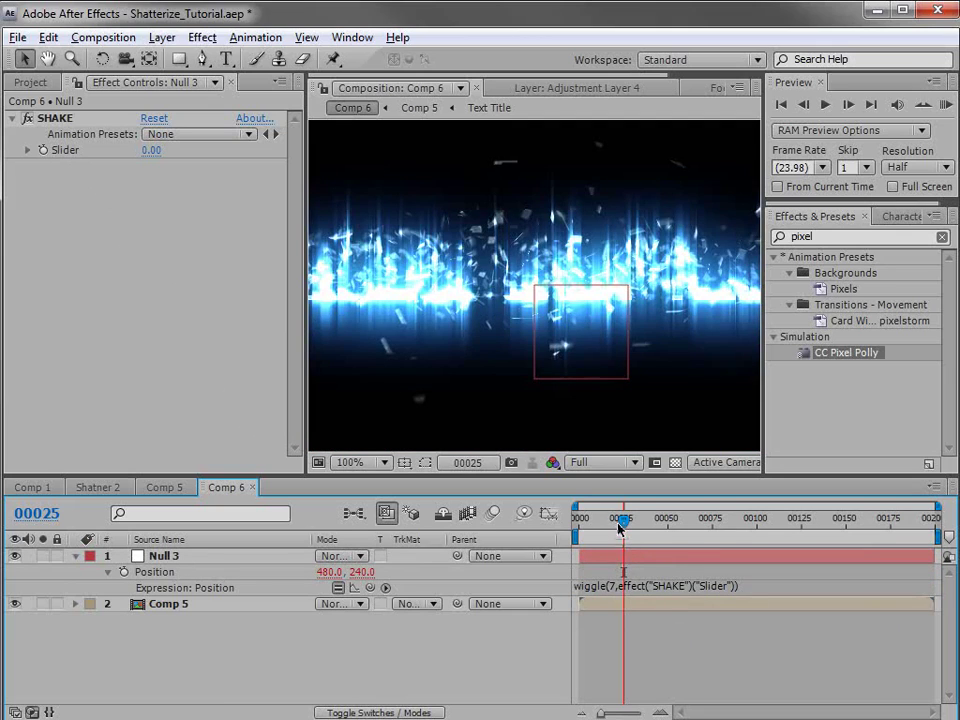
Step: Start keyframing the SHAKE slider at frame 13 with a value of 0
left_click_drag(622, 520, 602, 520)
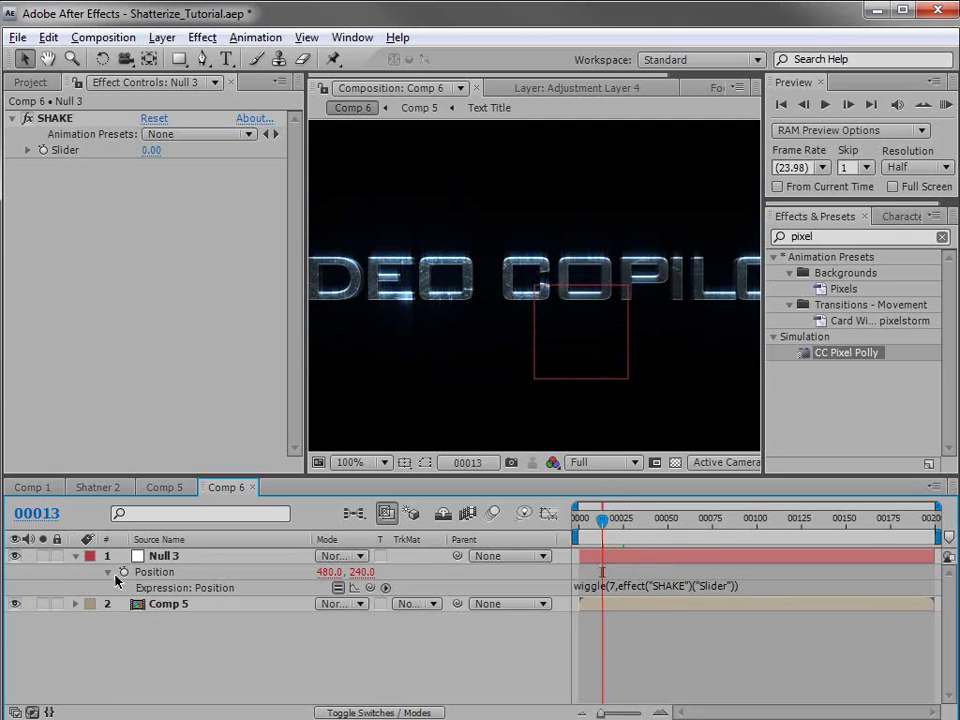
left_click(40, 118)
key("Page_Down")
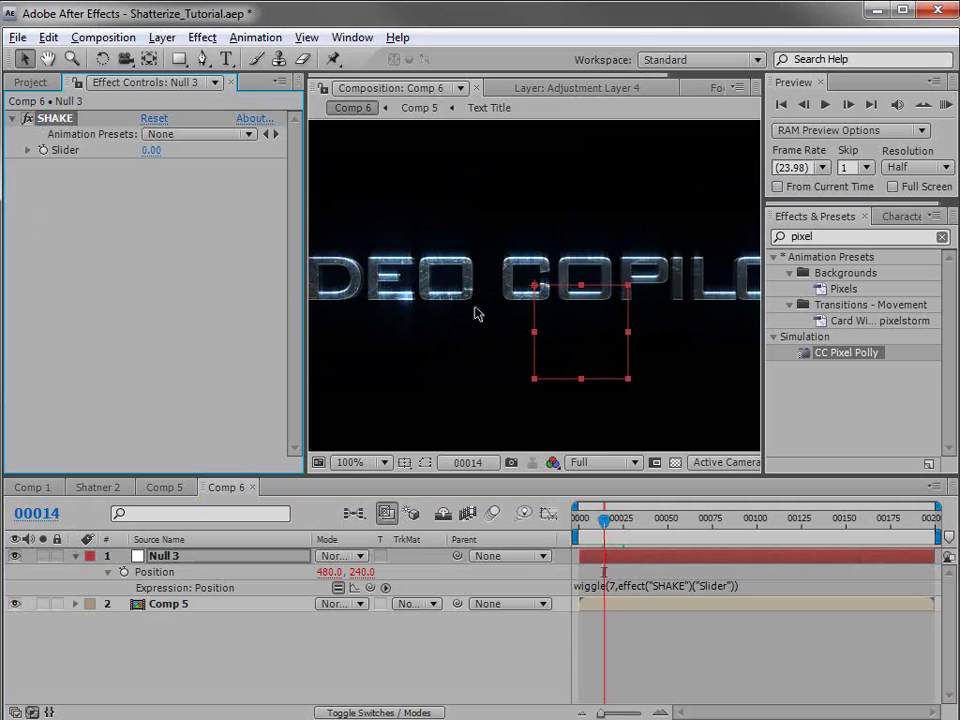
key("Page_Up")
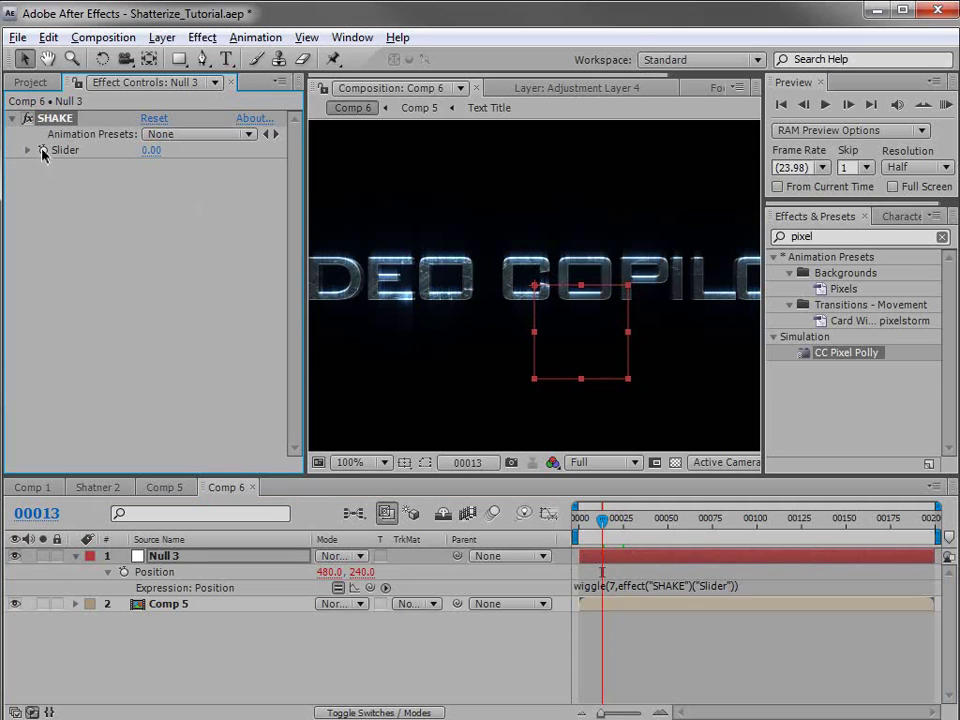
left_click(43, 150)
Step: Set a SHAKE slider keyframe of 40 at frame 16
key("Page_Down")
key("Page_Down")
key("Page_Down")
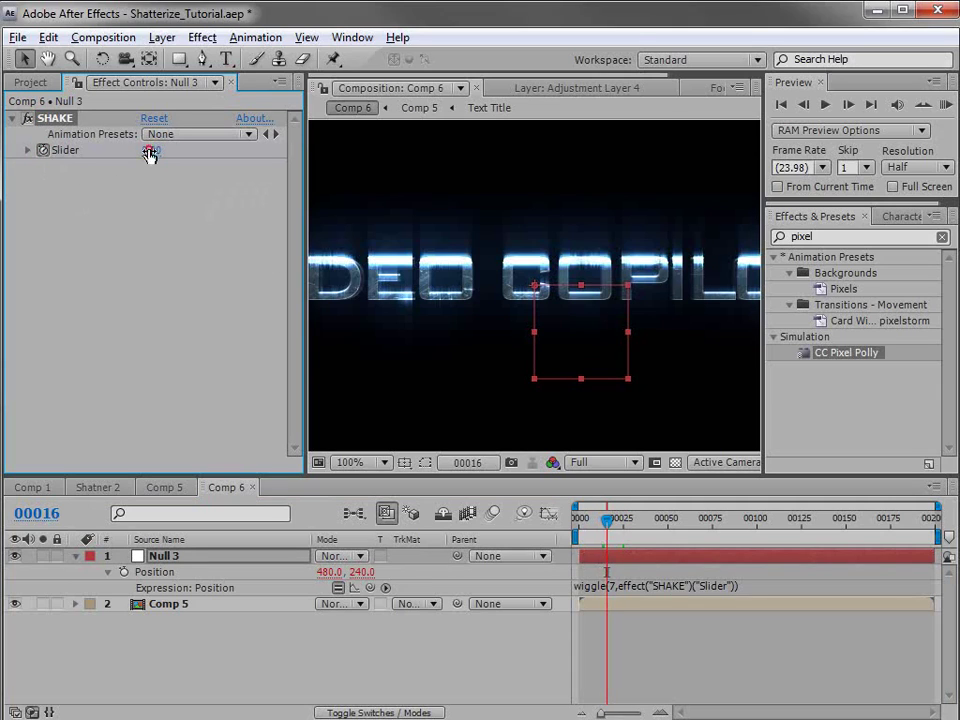
left_click(151, 150)
type("40")
key("Return")
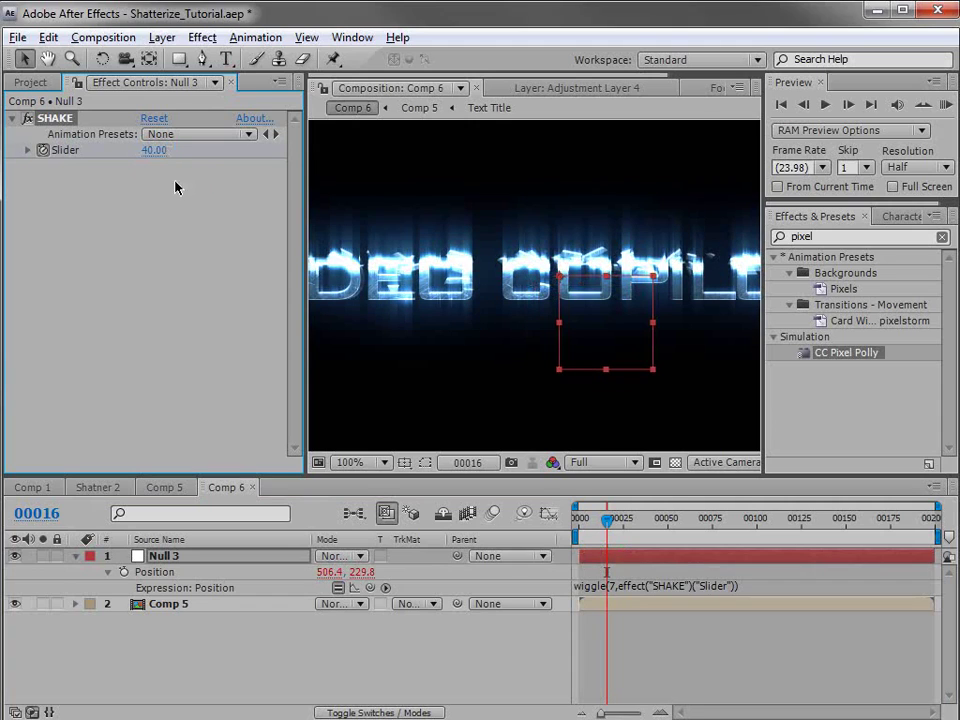
Step: Set a SHAKE slider keyframe of 10 at frame 51
left_click(620, 520)
left_click_drag(620, 520, 668, 520)
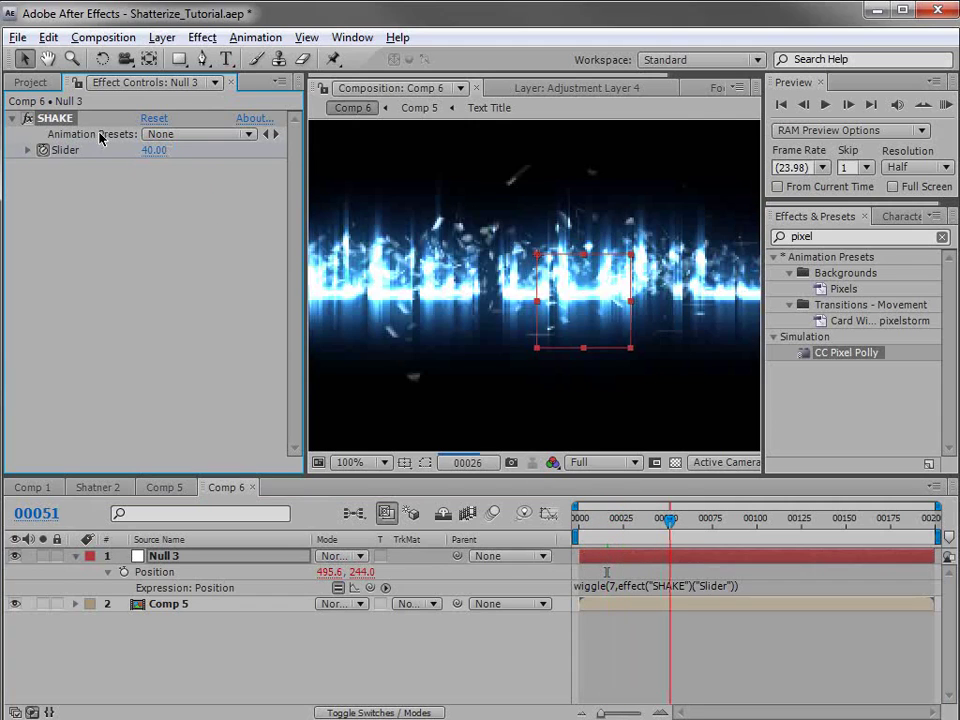
left_click(154, 150)
type("10")
key("Return")
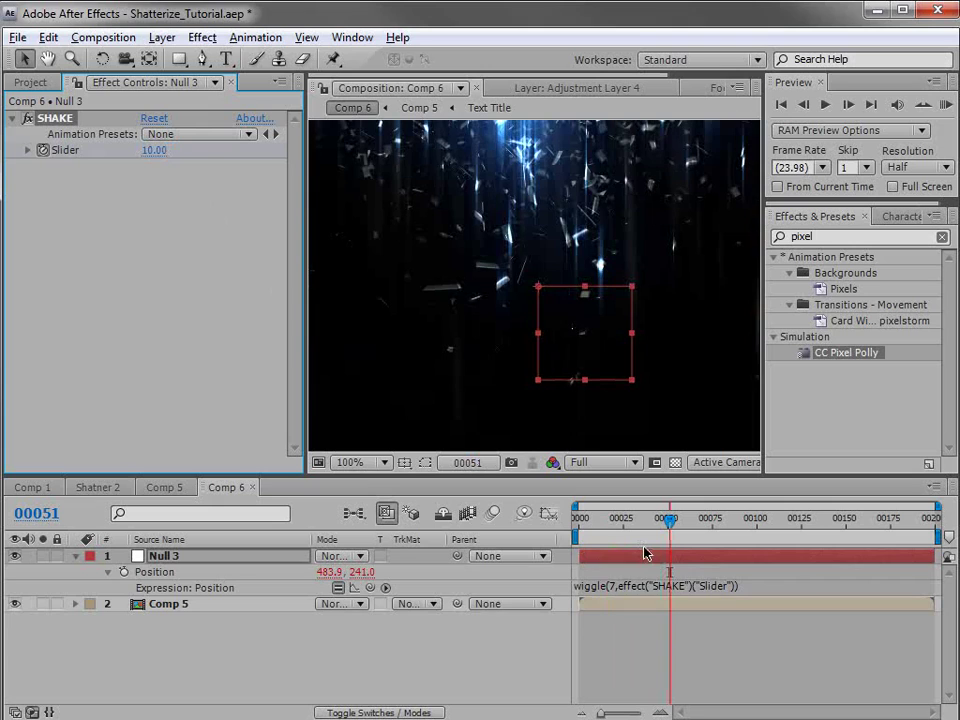
Step: Reveal the null's keyframes, move the last SHAKE slider keyframe earlier to frame 44, and scrub through the shake
key("u")
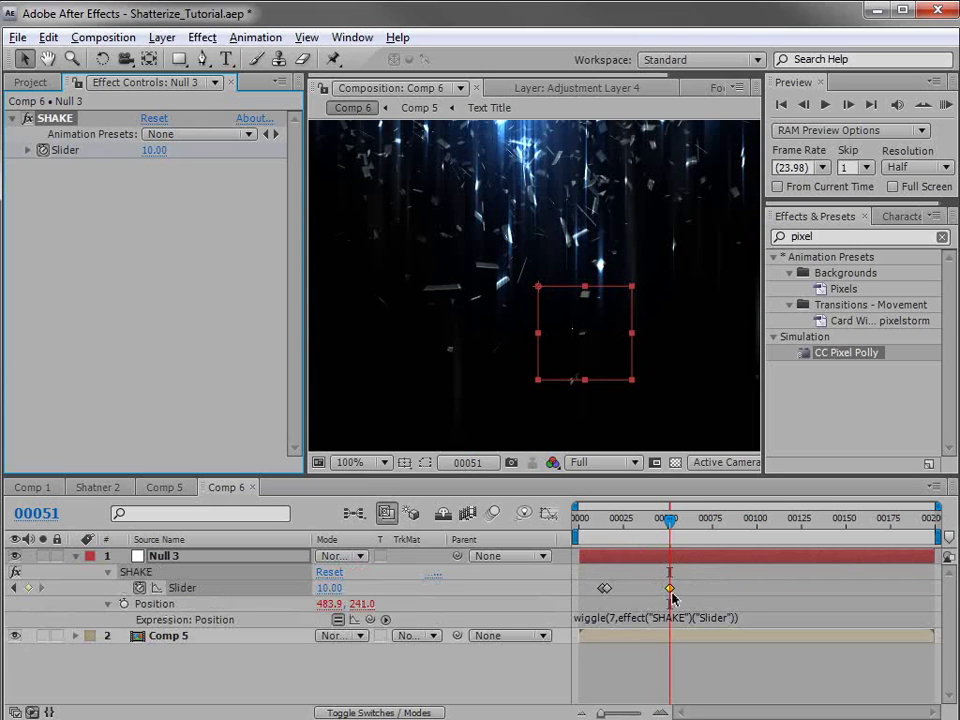
left_click_drag(669, 588, 657, 588)
left_click(609, 522)
left_click_drag(608, 524, 657, 522)
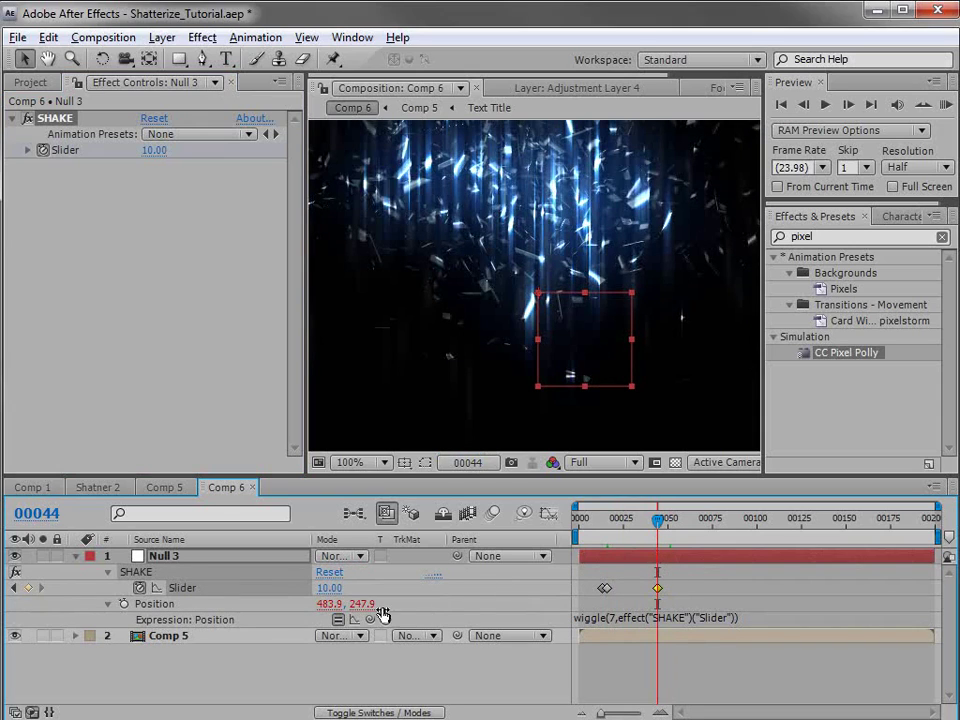
Step: Parent the Comp 5 layer to the null at frame 7
left_click(591, 521)
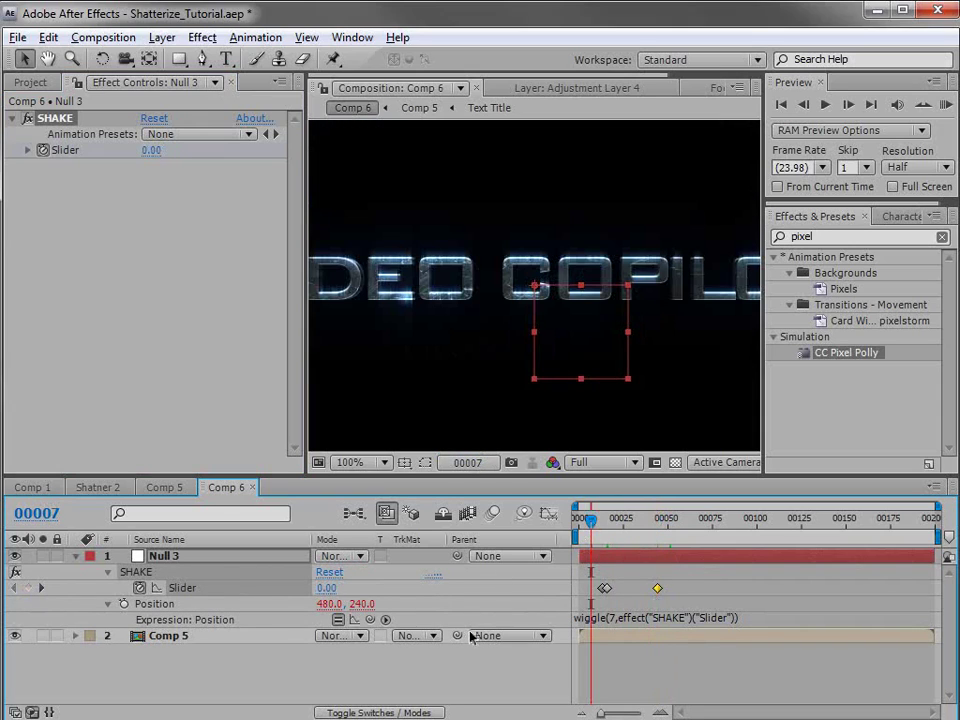
left_click_drag(457, 635, 167, 560)
left_click(279, 667)
Step: Enable motion blur for the Comp 5 layer and for Comp 6, and preview the shaking title around frame 21
key("F4")
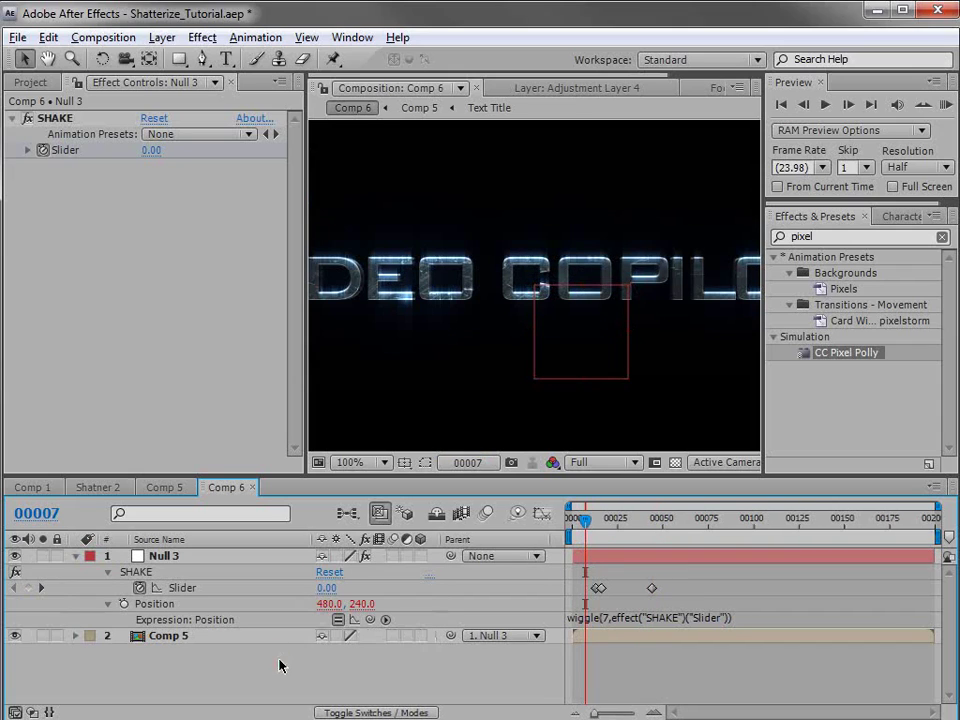
left_click(391, 639)
left_click(486, 514)
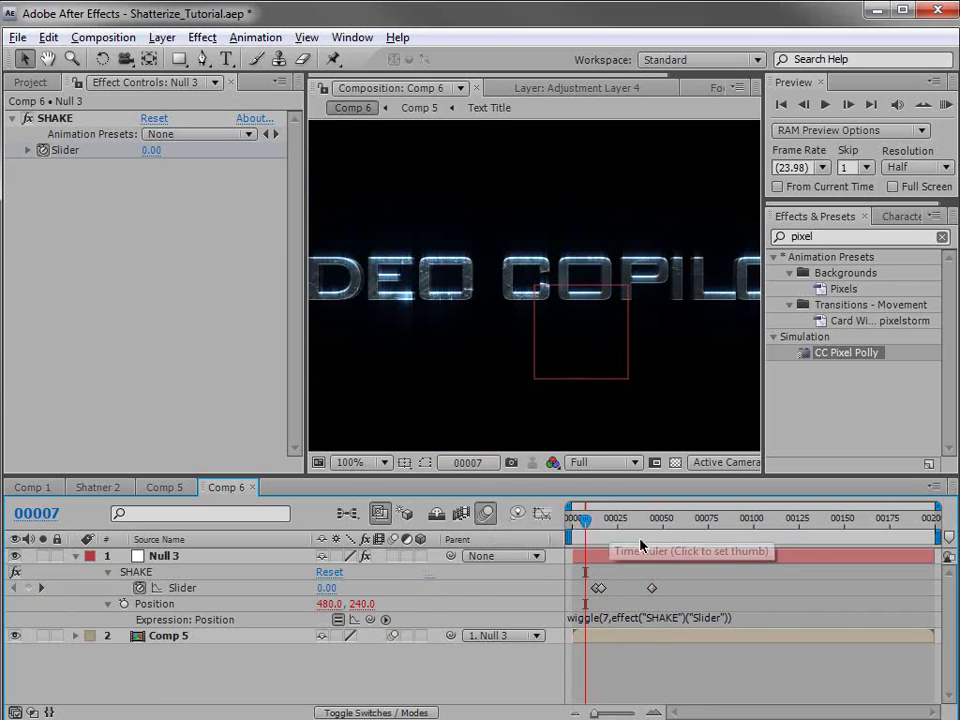
left_click(592, 519)
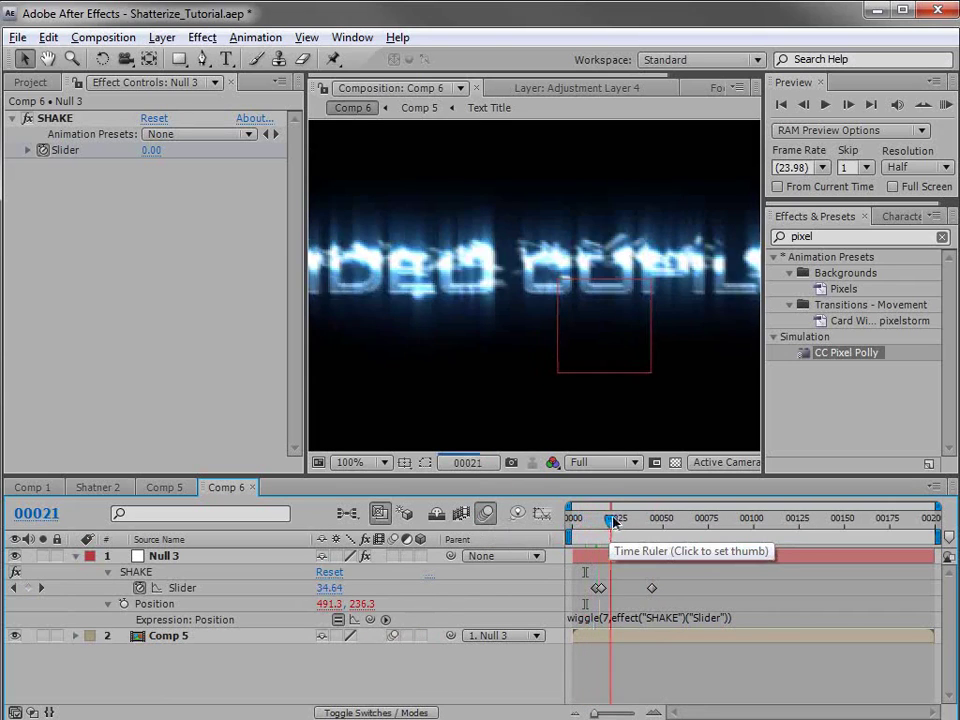
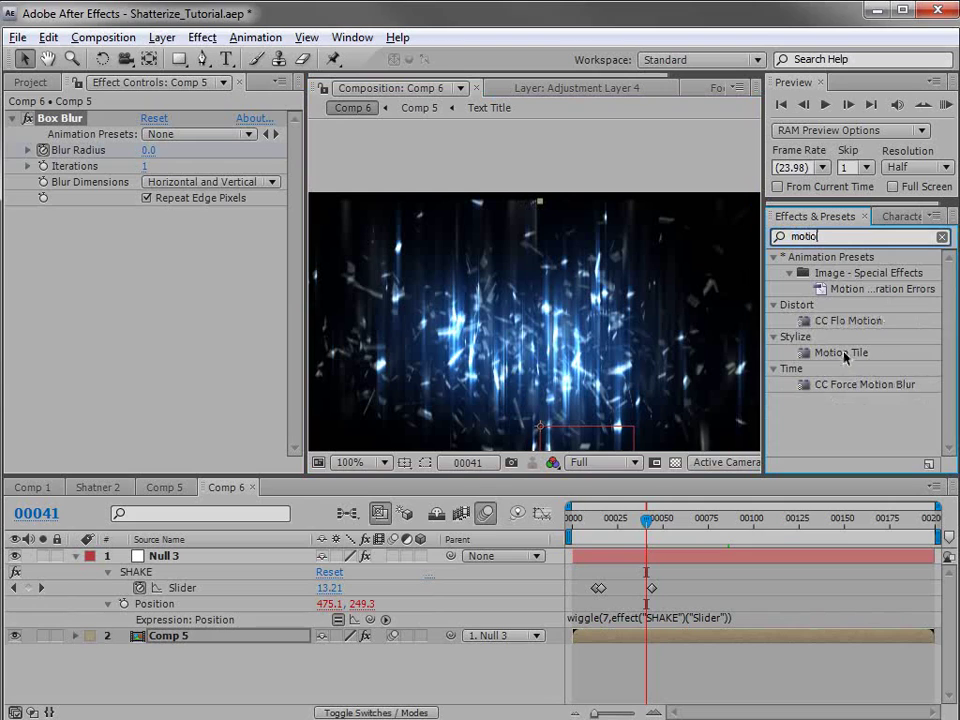
Step: Show the transparency grid in the Comp 6 view to reveal the layer's exposed edges
left_click(675, 463)
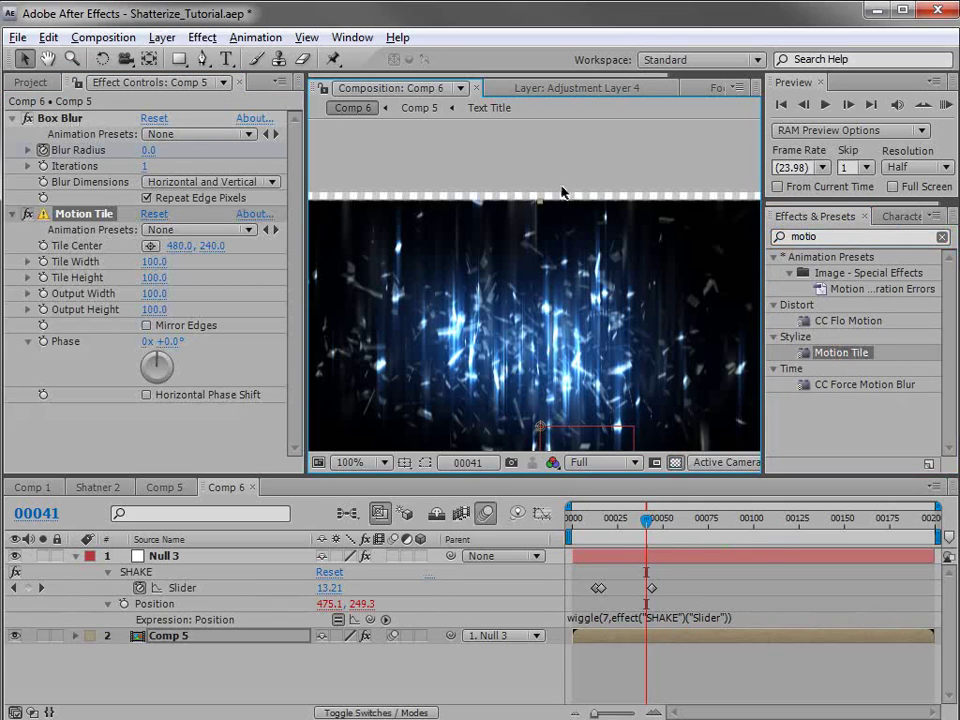
Step: Hide the transparency grid and enable Mirror Edges in Comp 5's Motion Tile with output width 170 and output height 150
left_click(675, 462)
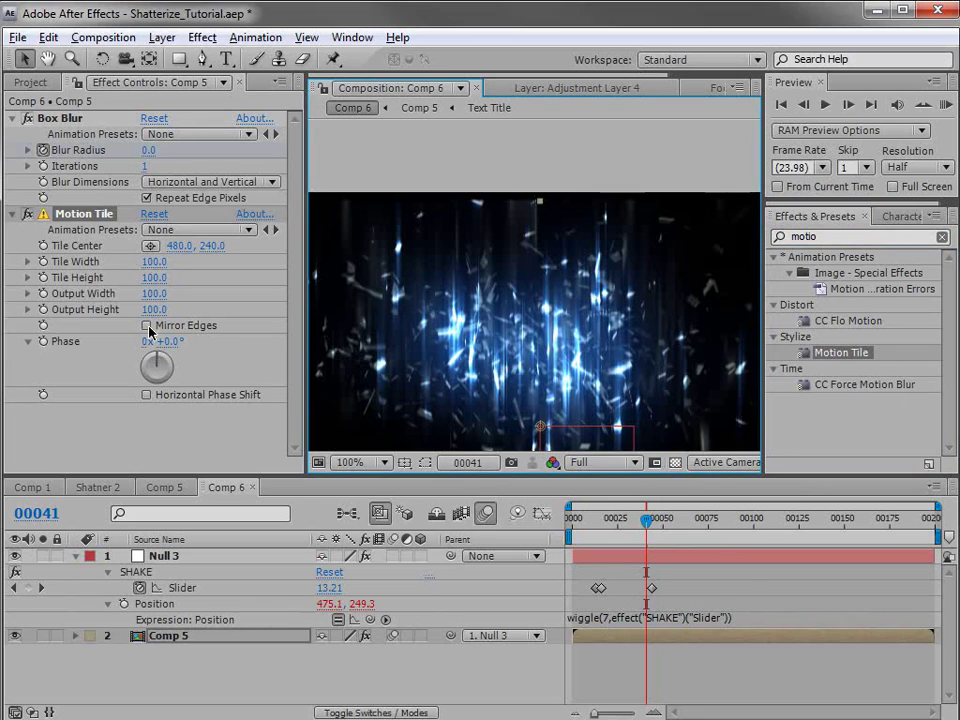
left_click(147, 326)
left_click_drag(152, 310, 161, 290)
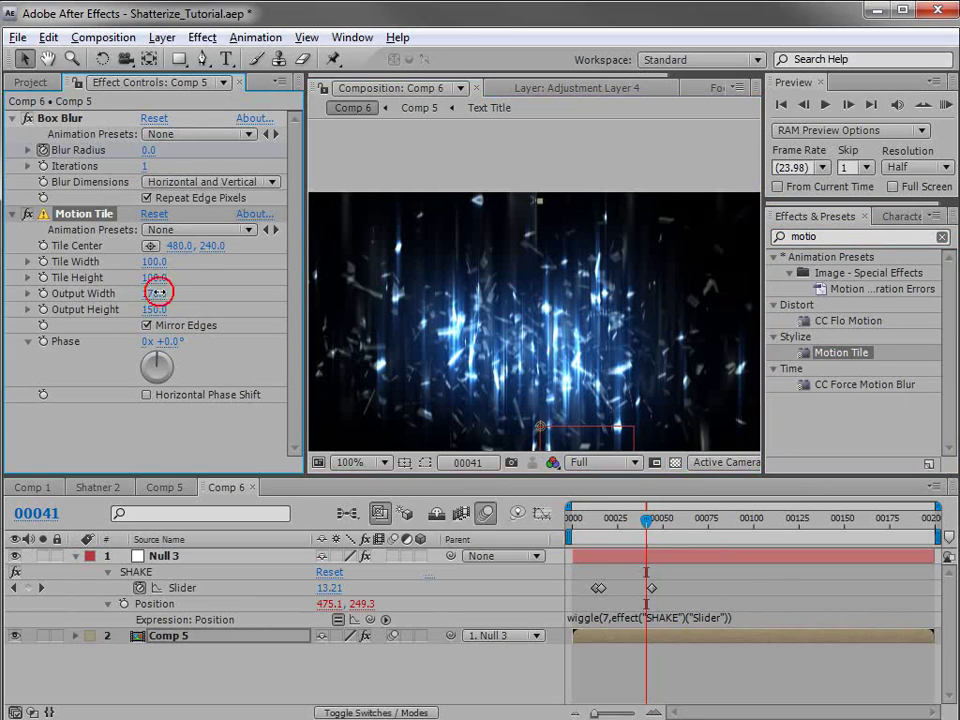
left_click(690, 662)
left_click_drag(637, 517, 623, 518)
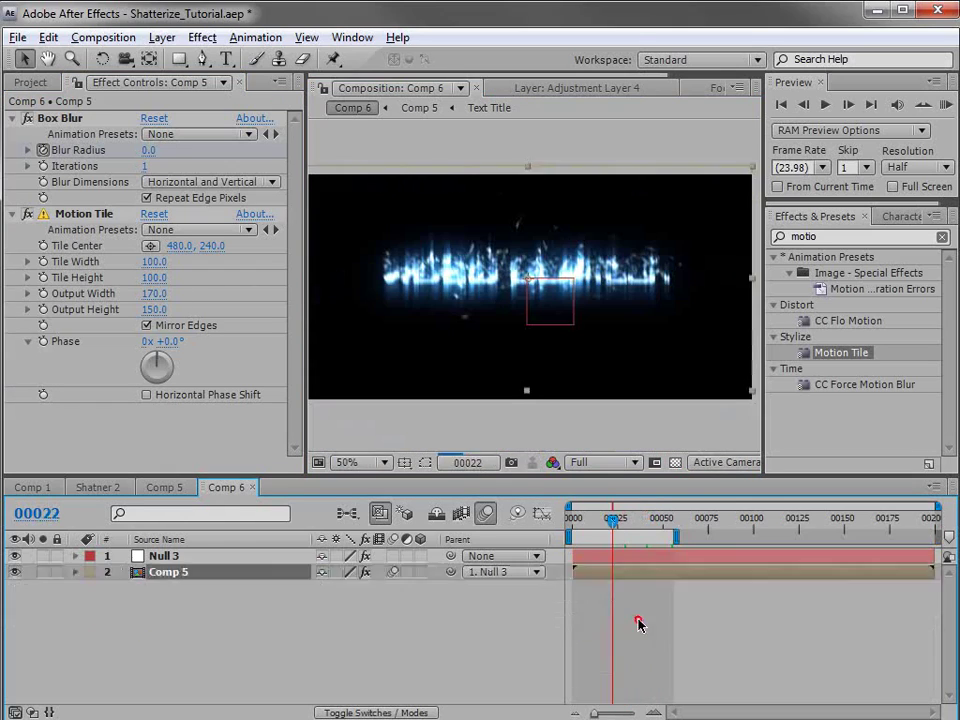
Step: Return to frame 10 of Comp 6 and create a new black comp-size solid named of
left_click_drag(616, 518, 589, 525)
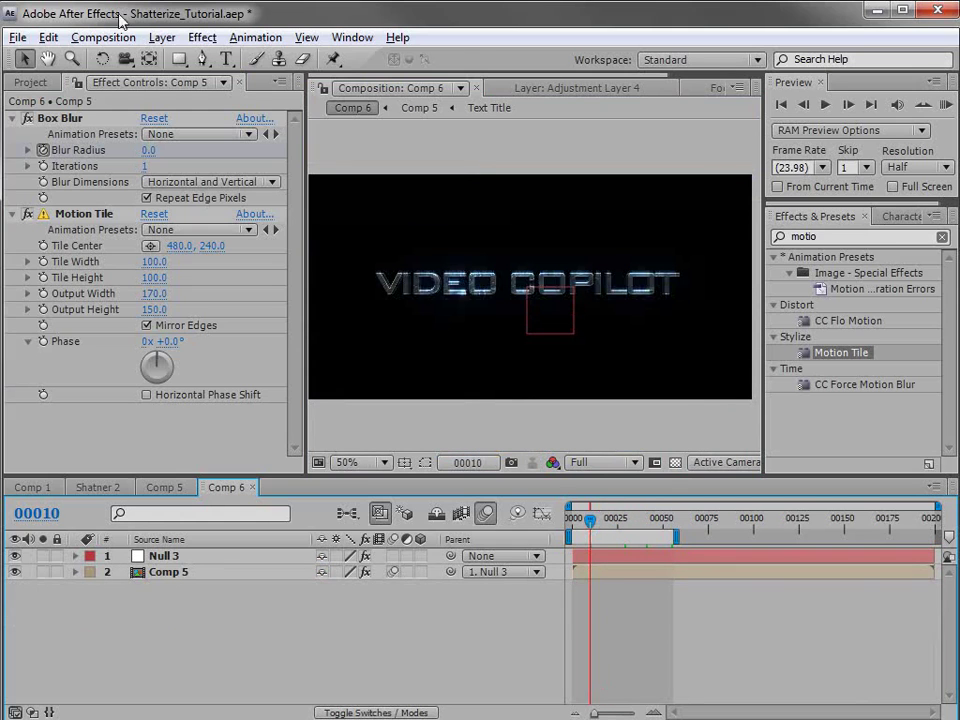
left_click(162, 37)
mouse_move(186, 59)
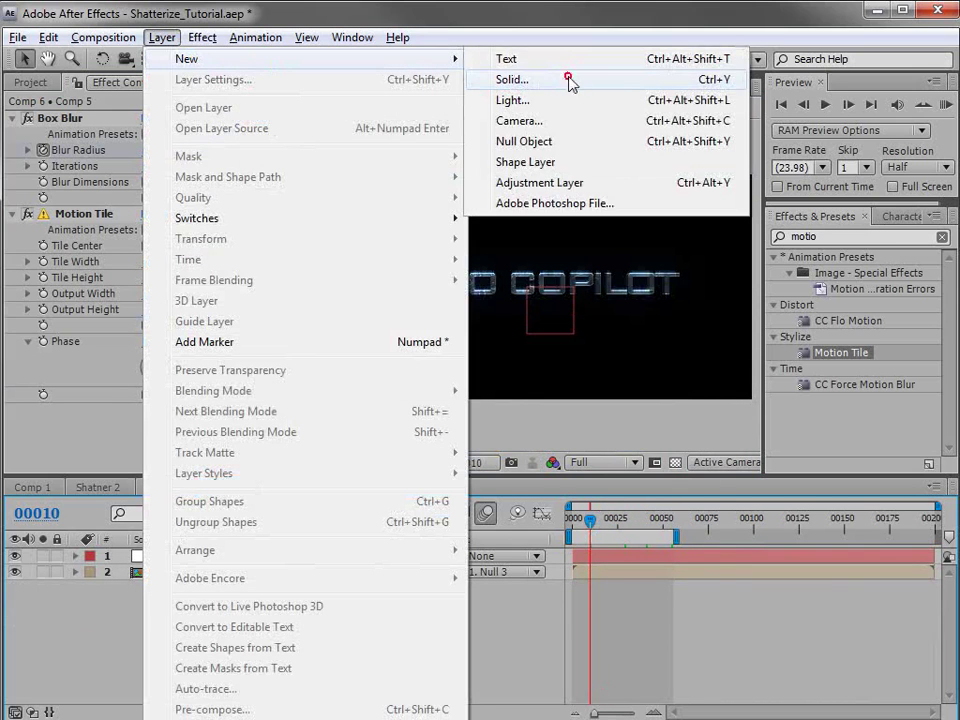
left_click(571, 80)
type("of")
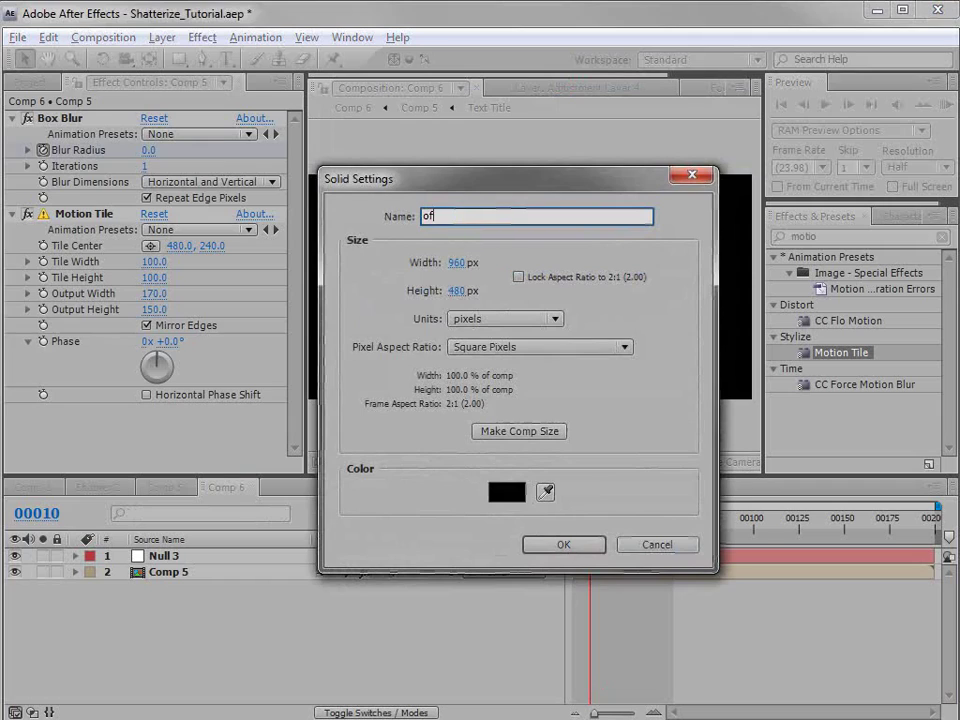
key("Return")
Step: Apply the Optical Flares effect to the of solid and move its flare to about 270, 204
left_click(876, 236)
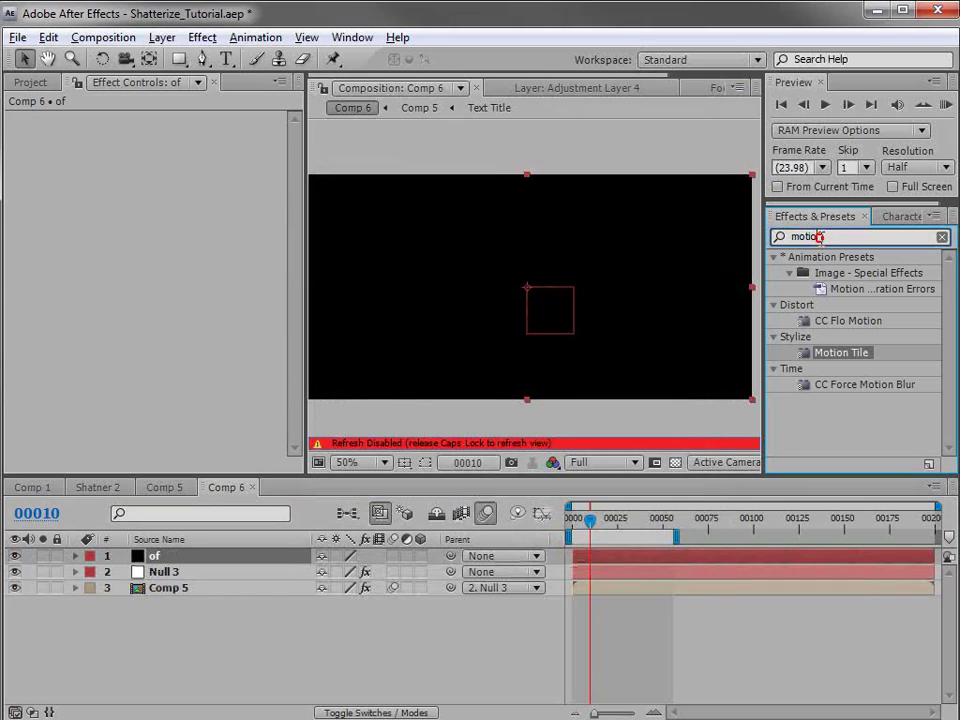
type("OPTI")
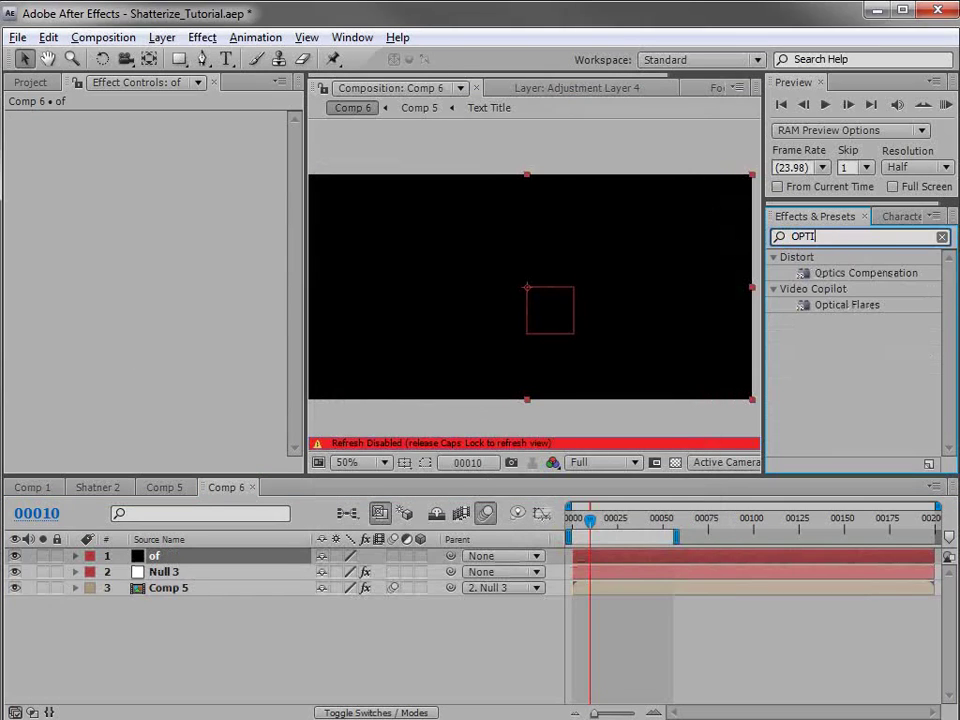
left_click_drag(855, 316, 530, 302)
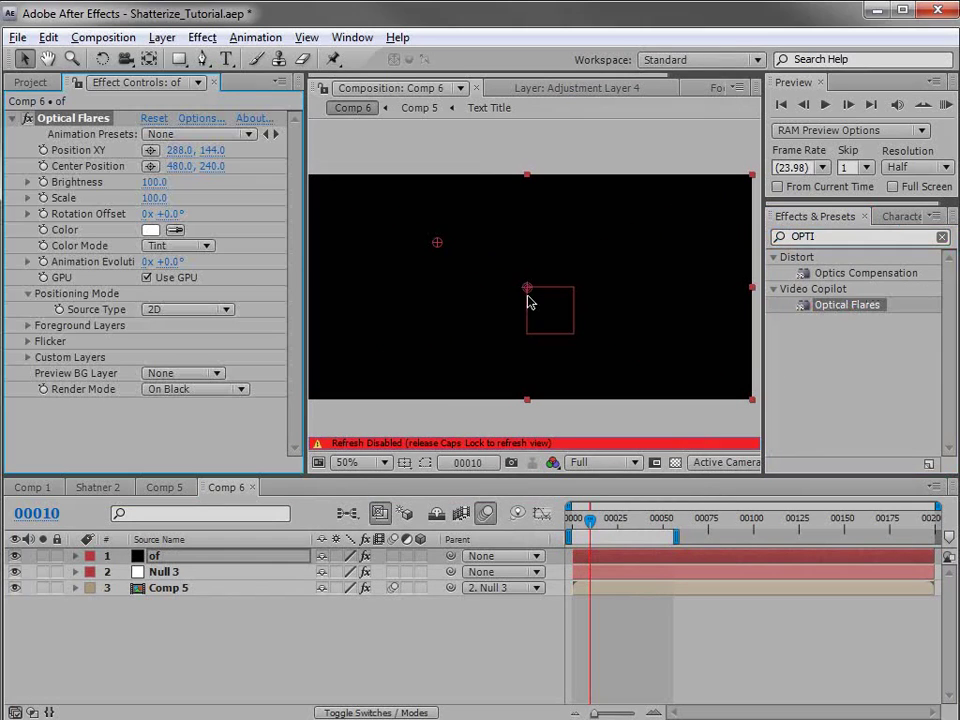
key("Caps_Lock")
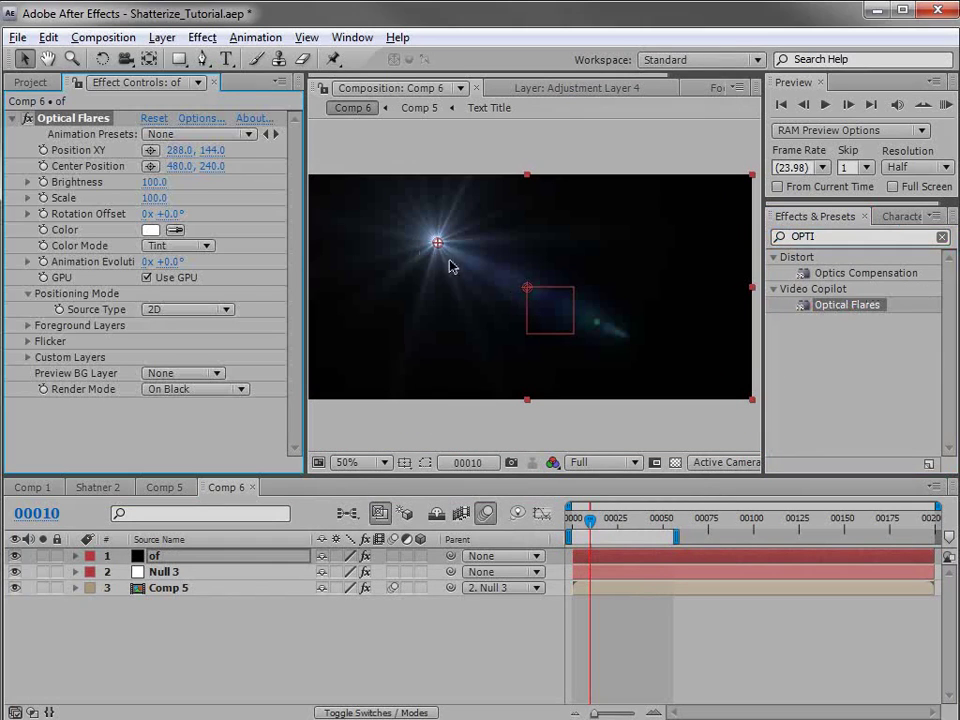
left_click_drag(437, 243, 428, 271)
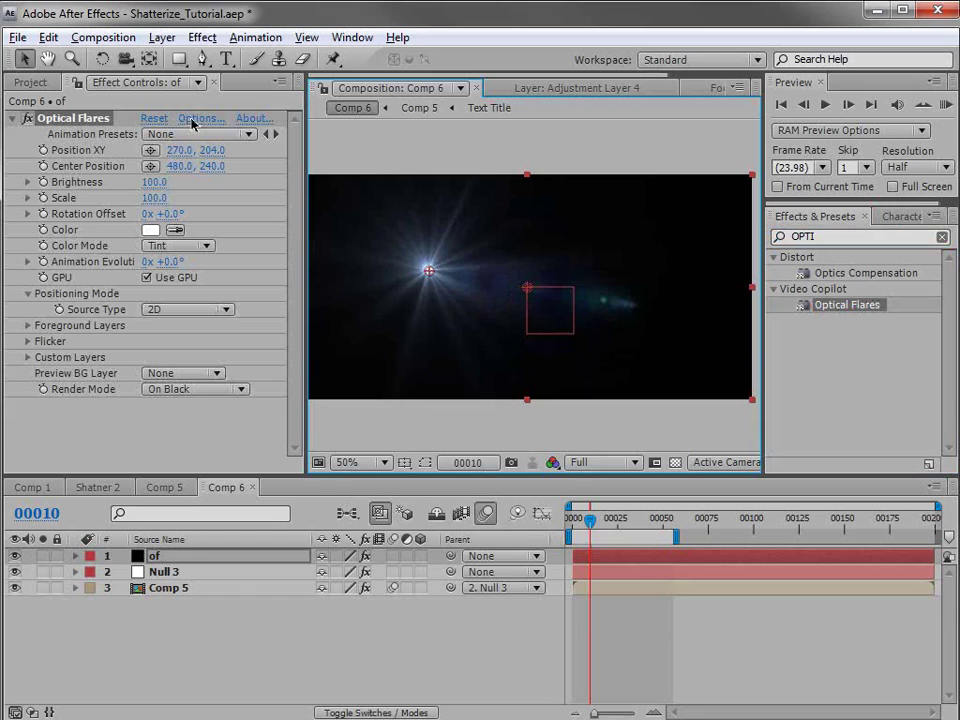
Step: Load the 50mm Prime preset from the Motion Graphics collection in the Optical Flares options and test its preview position
left_click(191, 120)
left_click_drag(227, 150, 198, 128)
left_click(859, 101)
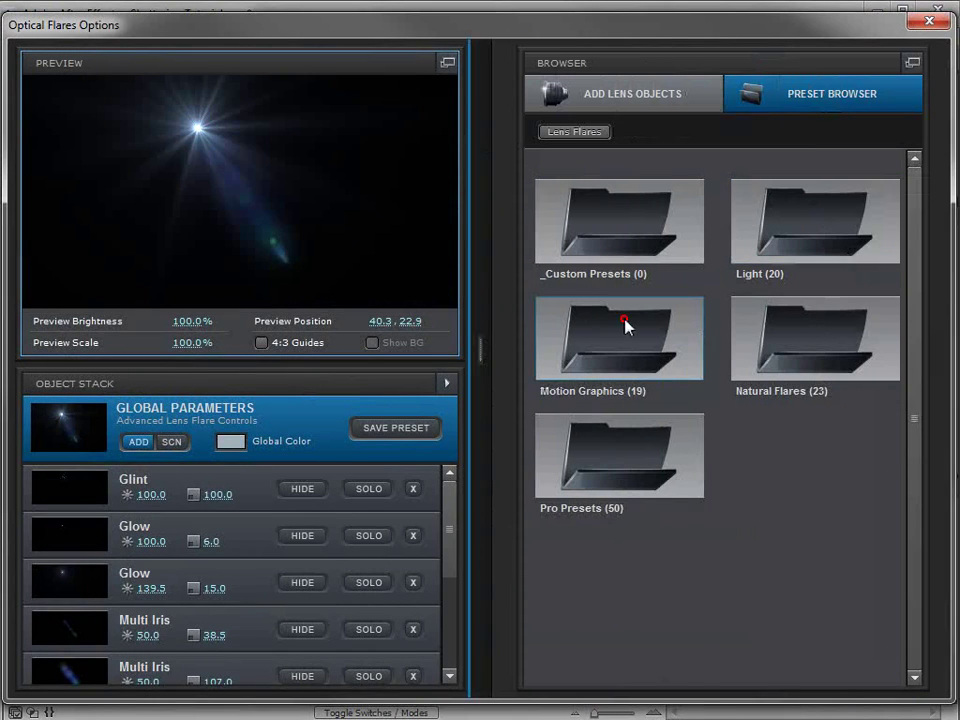
left_click(625, 325)
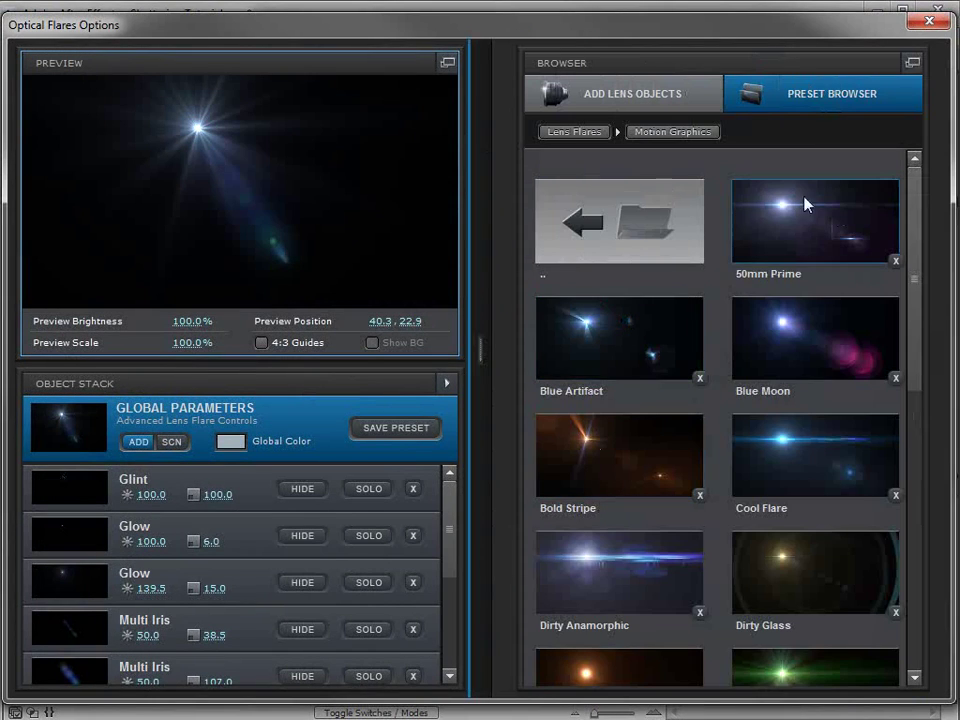
double_click(765, 214)
mouse_move(214, 135)
left_mouse_down()
mouse_move(135, 146)
mouse_move(207, 128)
left_mouse_up()
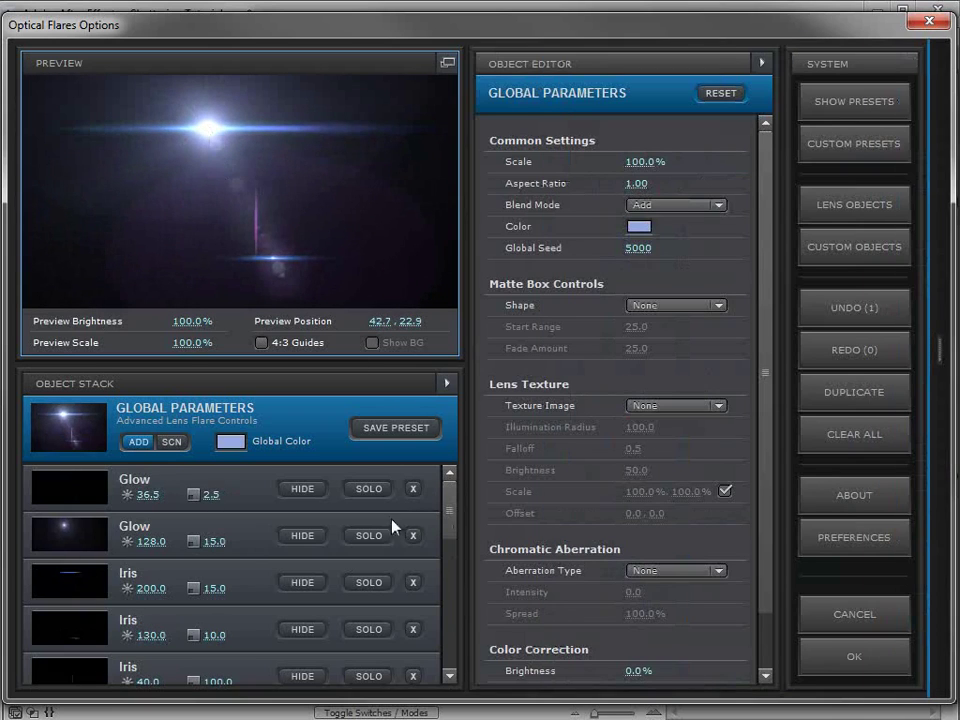
Step: Toggle the second Glow object in the flare's object stack off and on to examine its contribution to the preview
left_click(310, 540)
left_click(300, 540)
left_click(287, 540)
left_click(296, 538)
left_click_drag(460, 520, 460, 492)
Step: Switch to Firefox and look through the Optical Flares product page on videocopilot.net
scroll(230, 575, "down", 3)
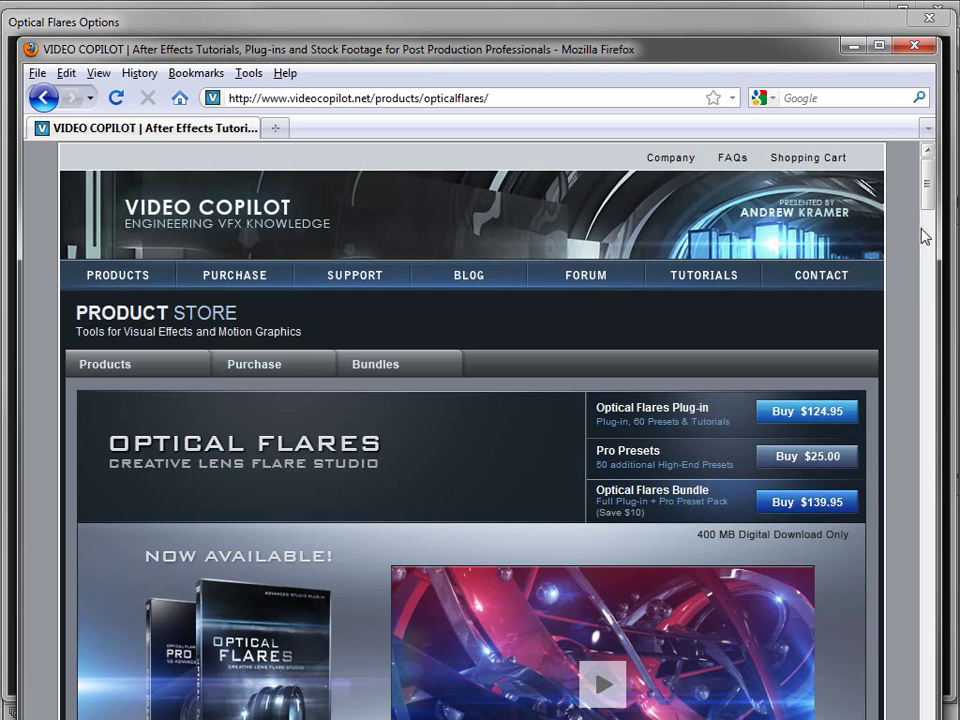
scroll(926, 199, "down", 3)
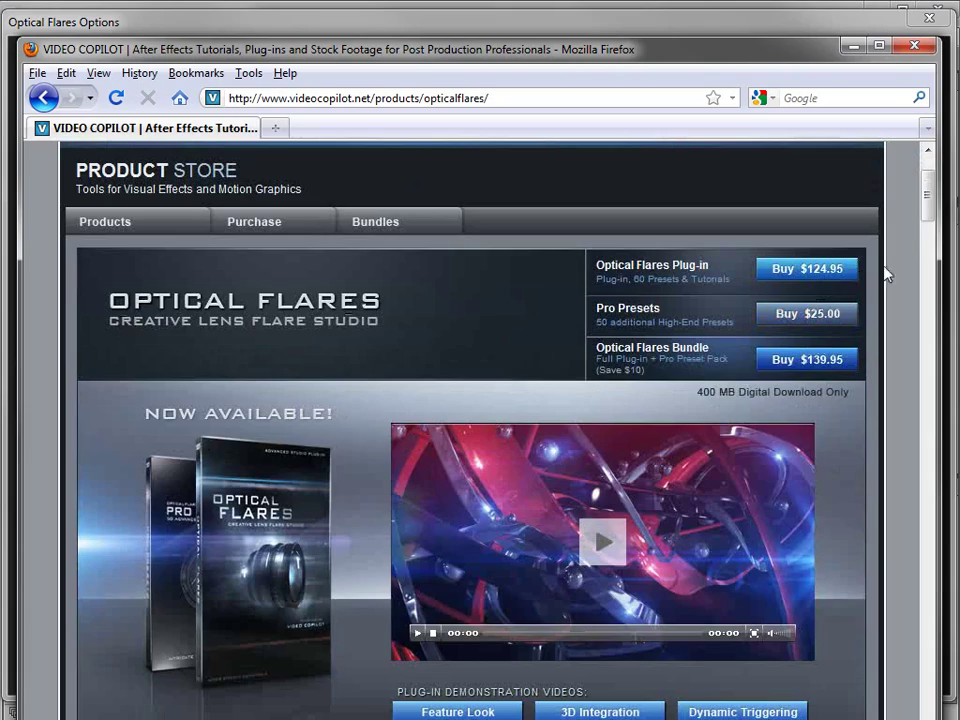
left_click_drag(928, 204, 924, 343)
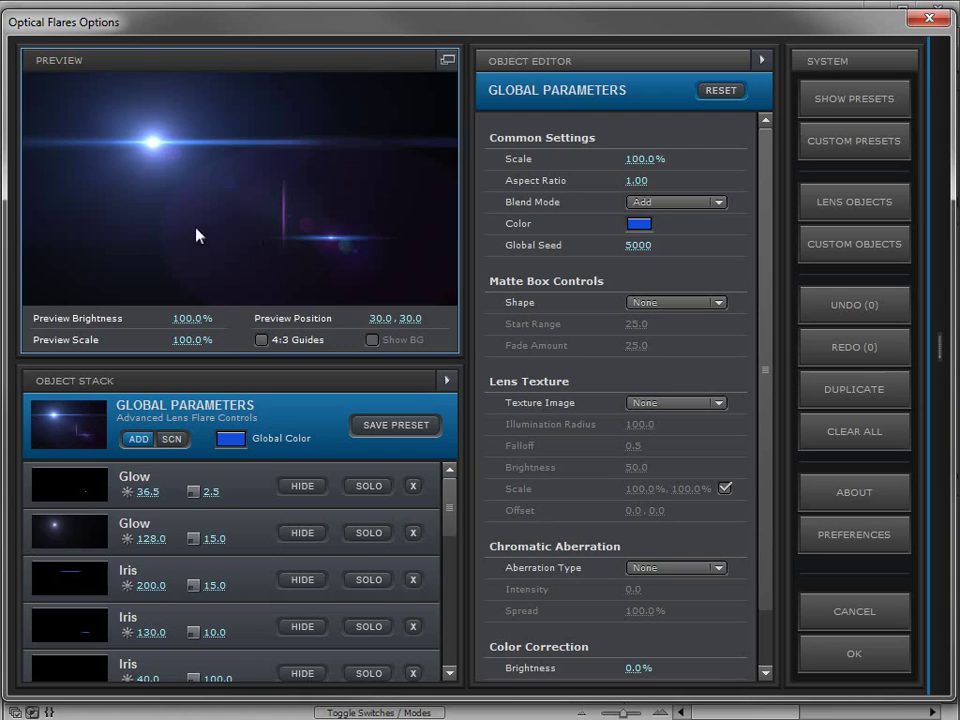
Step: Accept the Optical Flares options and place the flare over the middle of the title at 474, 212 on frame 13
left_click(846, 655)
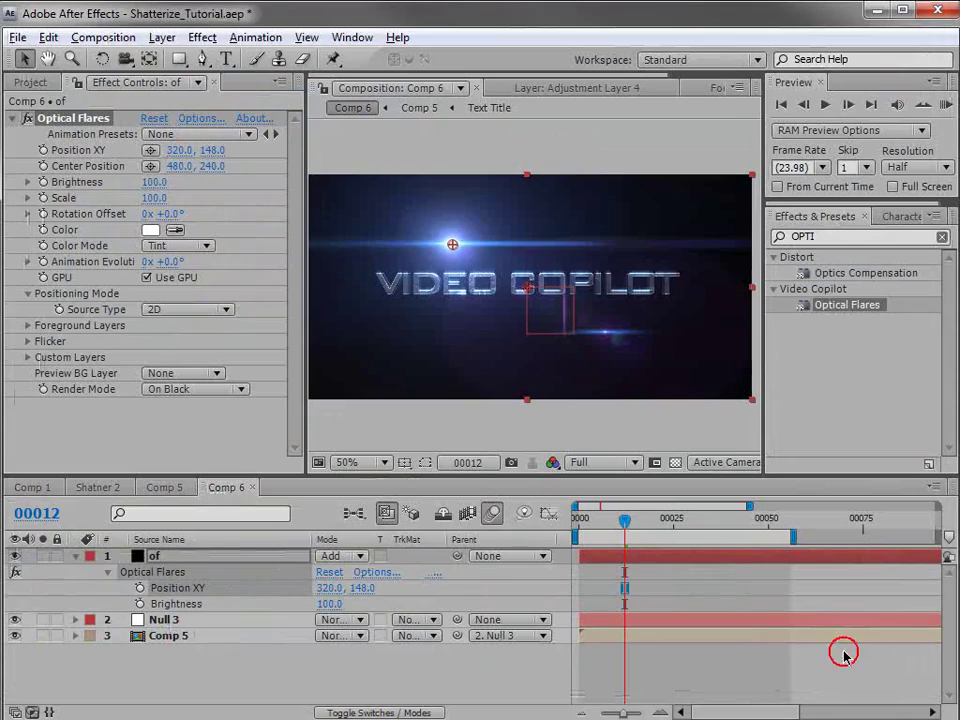
left_click_drag(452, 246, 521, 221)
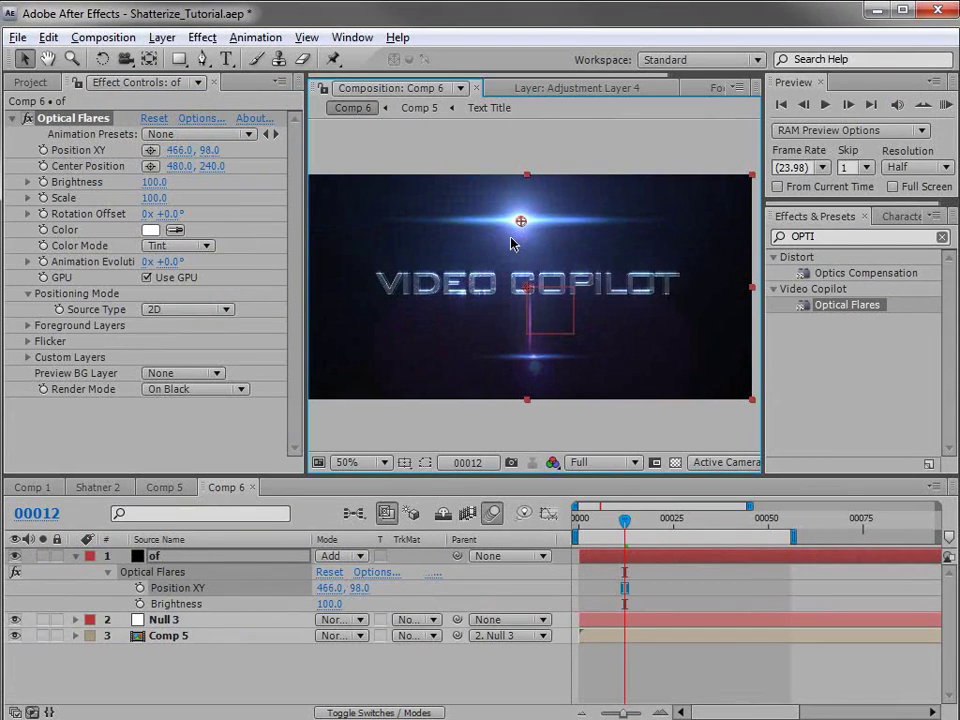
left_click_drag(631, 527, 628, 524)
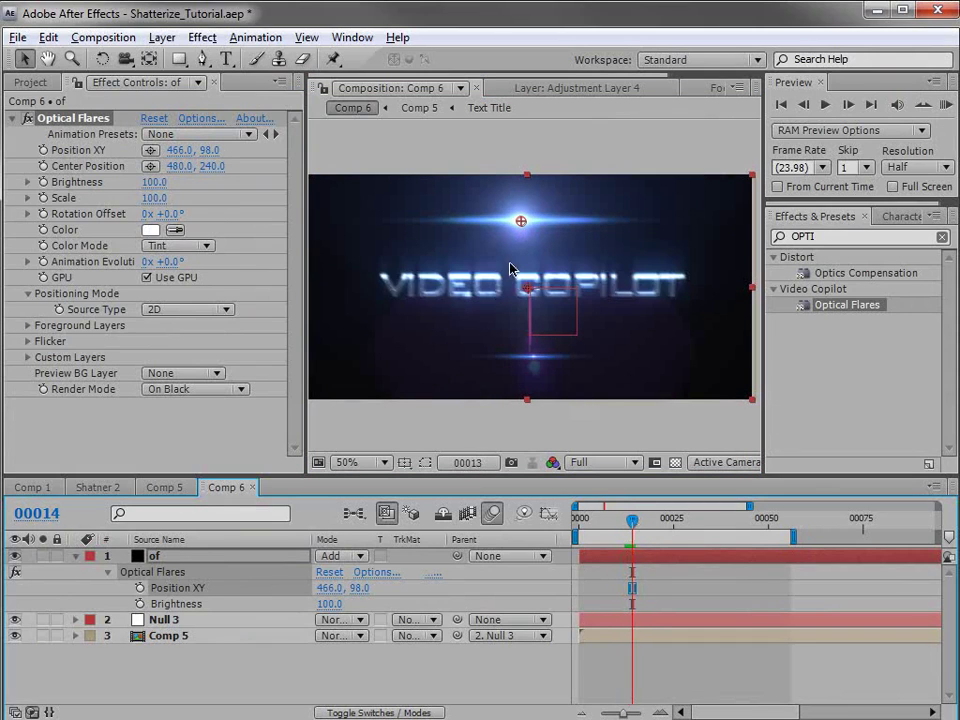
left_click_drag(521, 221, 522, 278)
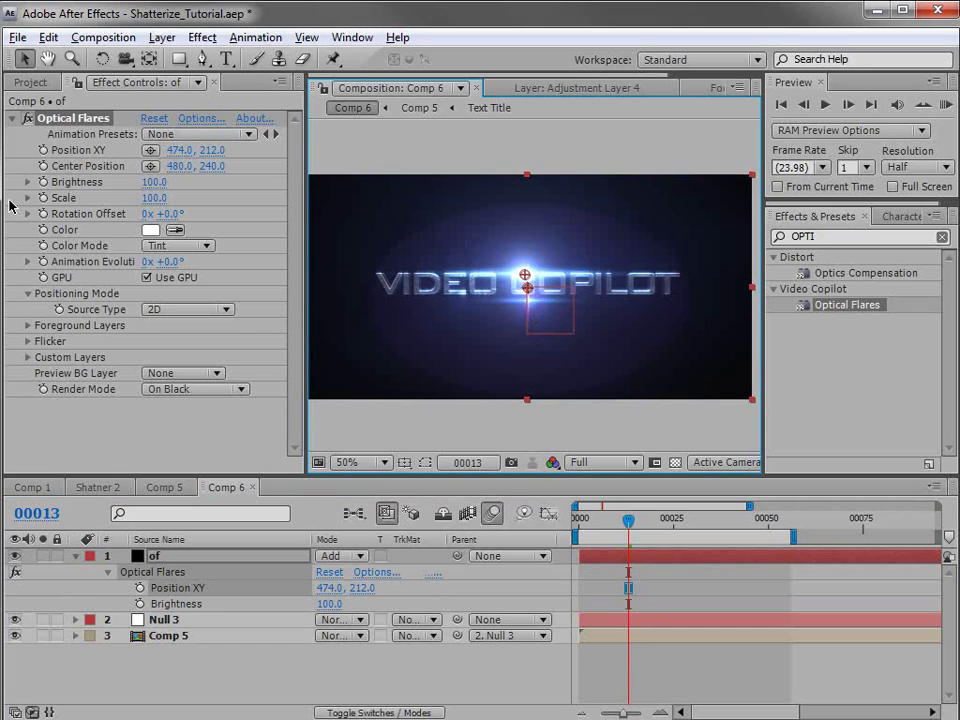
Step: Parent the of solid to Null 3, enlarge it slightly beyond the frame, and centre the flare at 479.7, 212
left_click_drag(457, 556, 166, 625)
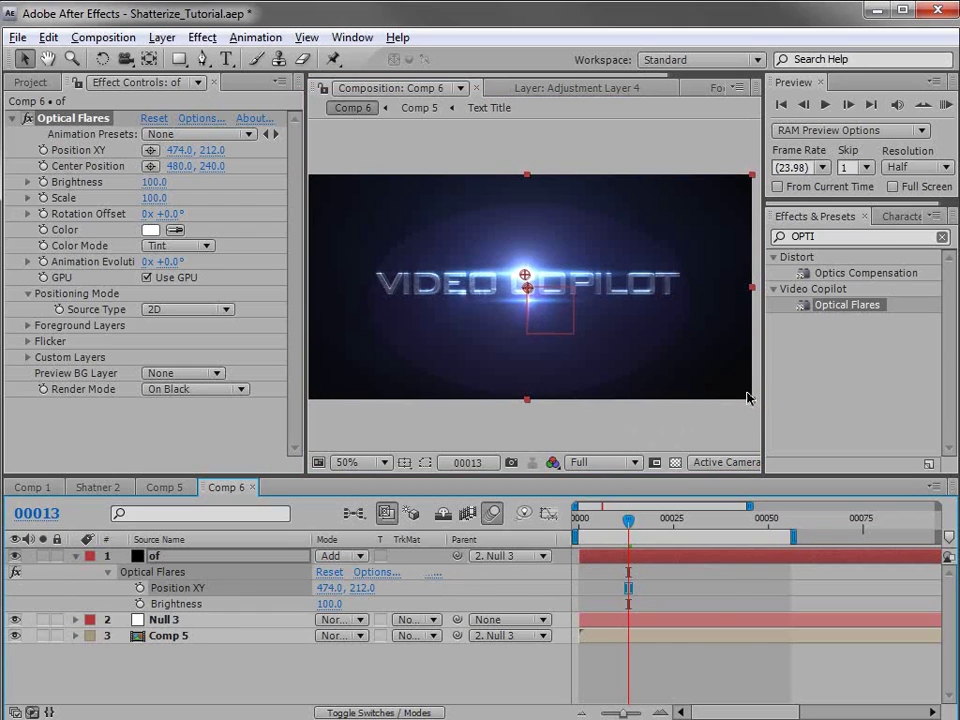
left_click_drag(755, 404, 763, 413)
left_click_drag(521, 279, 529, 275)
scroll(525, 308, "up", 2)
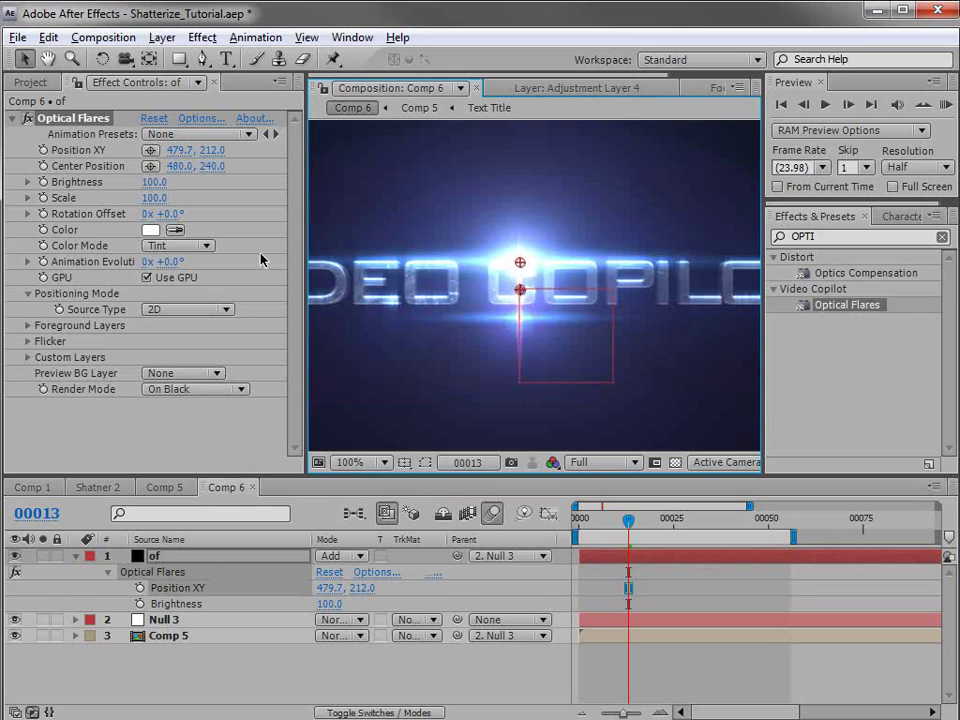
Step: Keyframe the flare's Position XY at frame 13 and move it down to 479.7, 270.3 at about frame 28
left_click(43, 150)
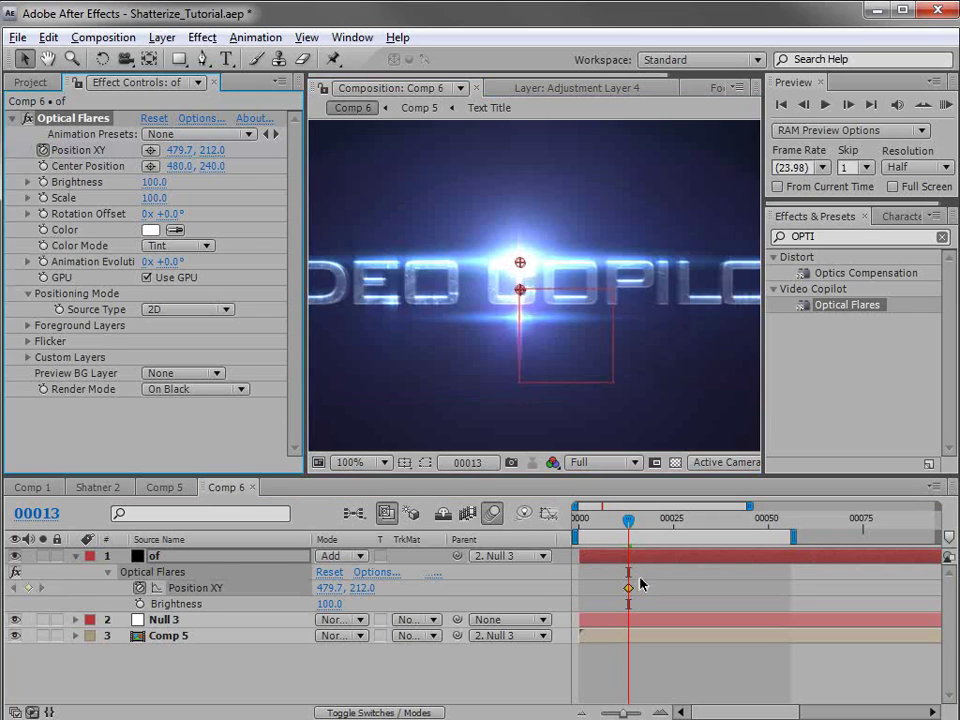
left_click_drag(631, 527, 685, 525)
left_click_drag(521, 260, 521, 317)
left_click(676, 521)
Step: Keyframe the flare's Brightness from 0 at frame 11 to 100 at frame 20 and back to 0 at about frame 36
left_click_drag(676, 521, 619, 548)
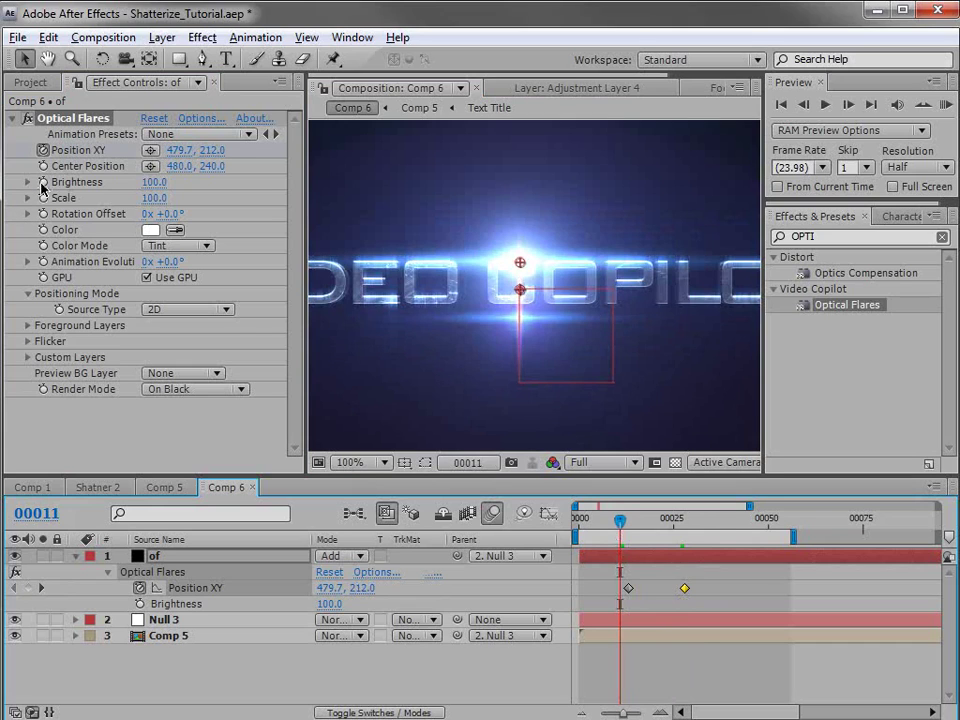
mouse_move(620, 521)
left_mouse_down()
mouse_move(654, 521)
mouse_move(608, 516)
mouse_move(620, 521)
left_mouse_up()
left_click(44, 182)
left_click(154, 182)
type("0")
key("Return")
left_click_drag(650, 522, 697, 520)
left_click(154, 182)
type("25")
key("Return")
Step: Raise the flare's Brightness keyframe at frame 20 to 160
left_click_drag(628, 520, 654, 521)
scroll(525, 349, "down", 2)
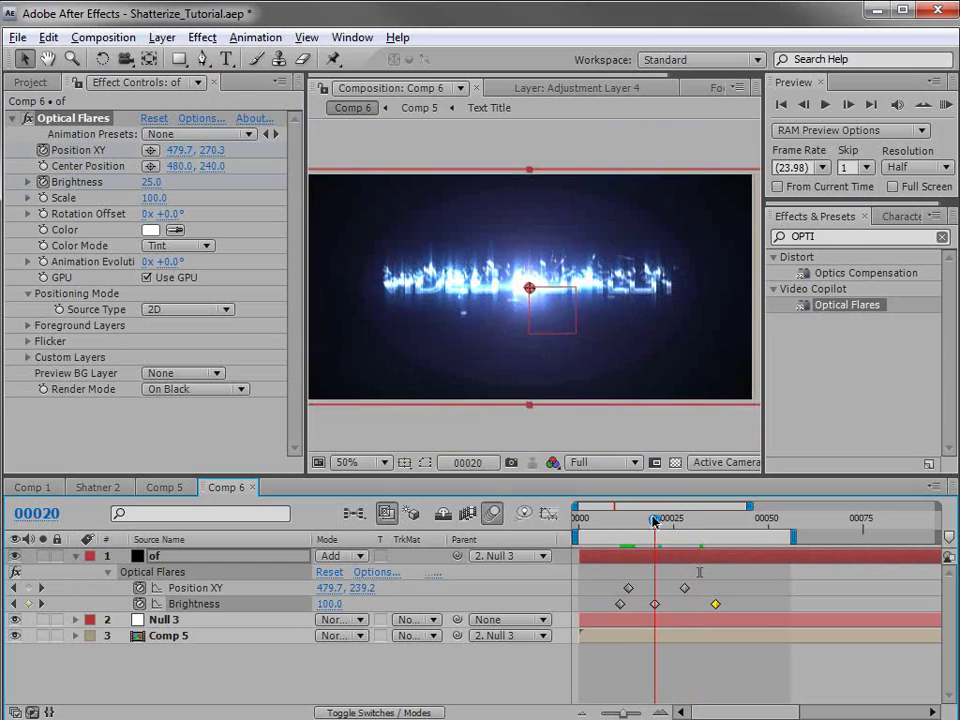
left_click_drag(162, 180, 132, 181)
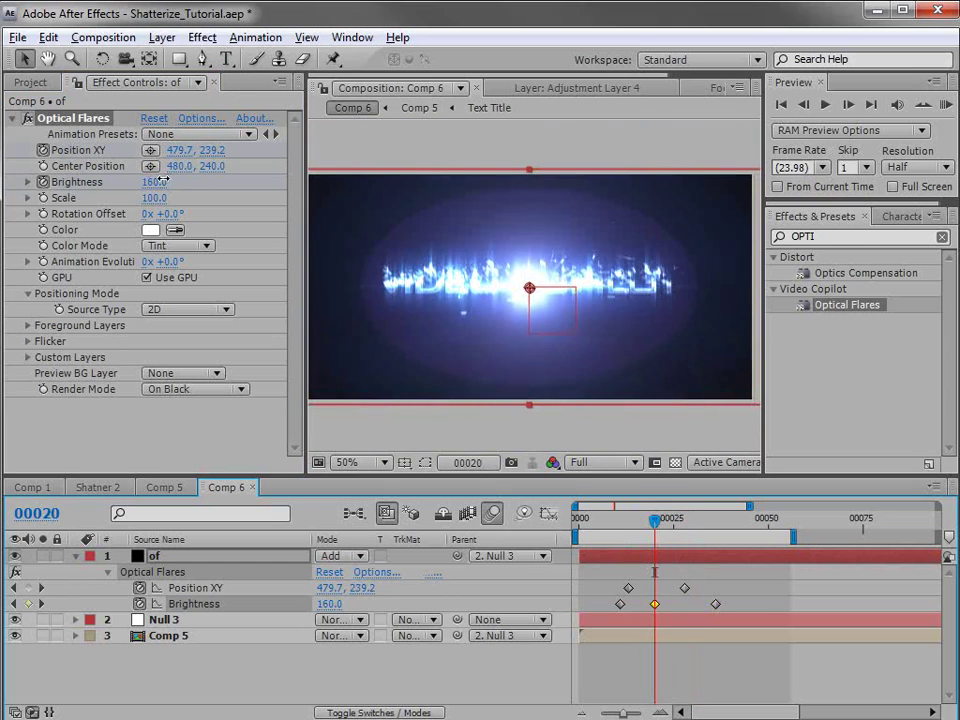
Step: Add a Curves effect to the of solid and pull the RGB curve's midpoint down to darken the flare's midtones
left_click(202, 37)
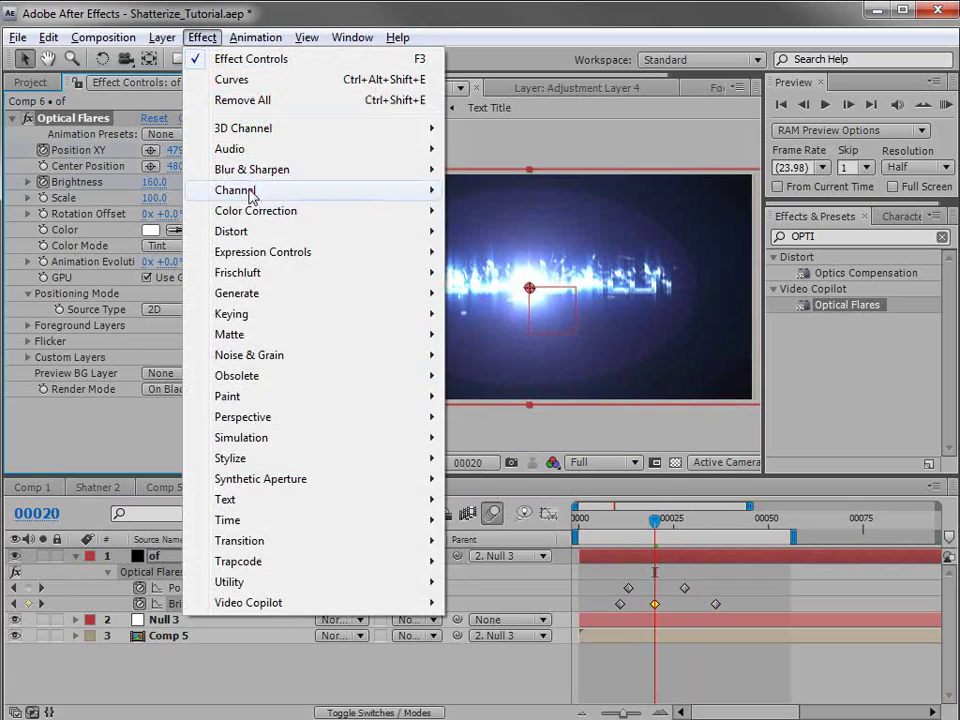
mouse_move(261, 210)
left_click(490, 520)
left_click_drag(128, 376, 126, 399)
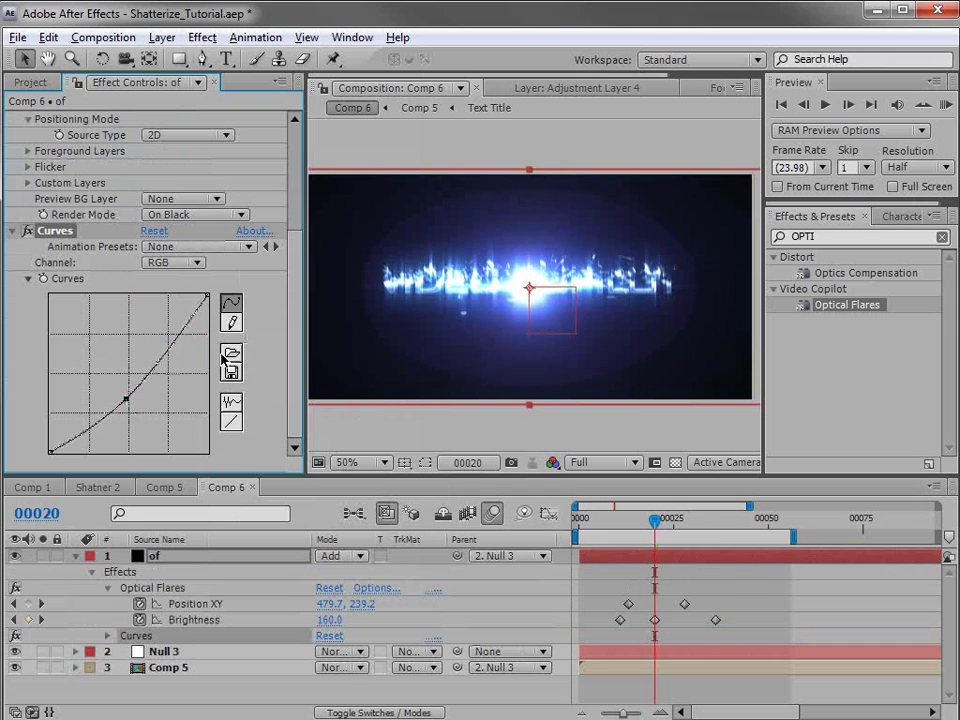
mouse_move(643, 518)
left_mouse_down()
mouse_move(635, 518)
mouse_move(650, 518)
left_mouse_up()
Step: Hide the two large faint Iris objects, with brightness 27.5 and 14.0, in the Optical Flares options
scroll(223, 109, "up", 5)
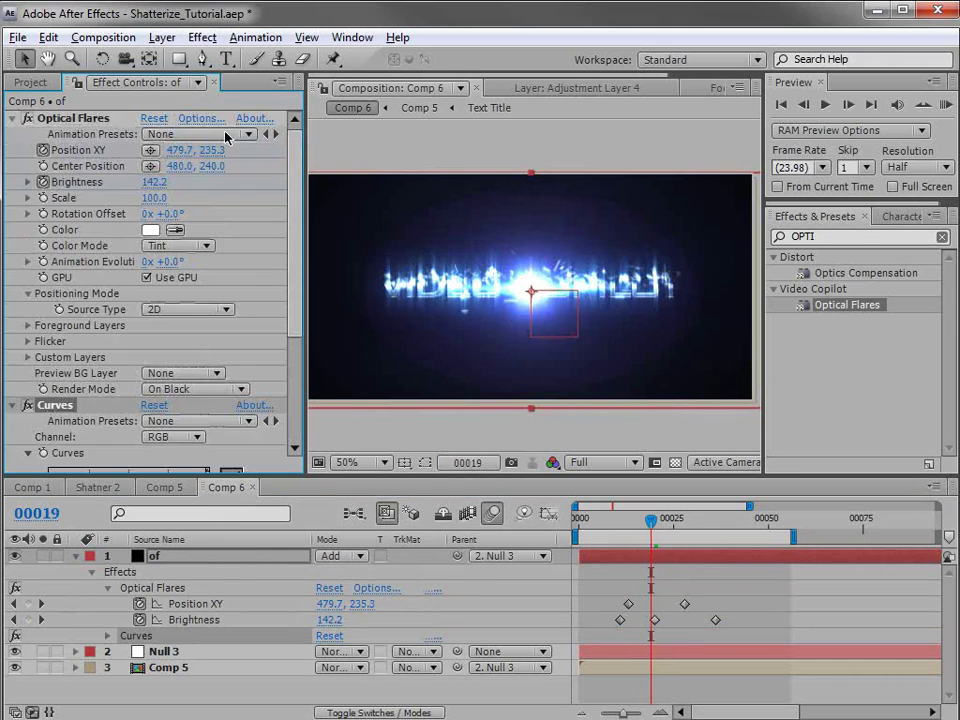
left_click(206, 119)
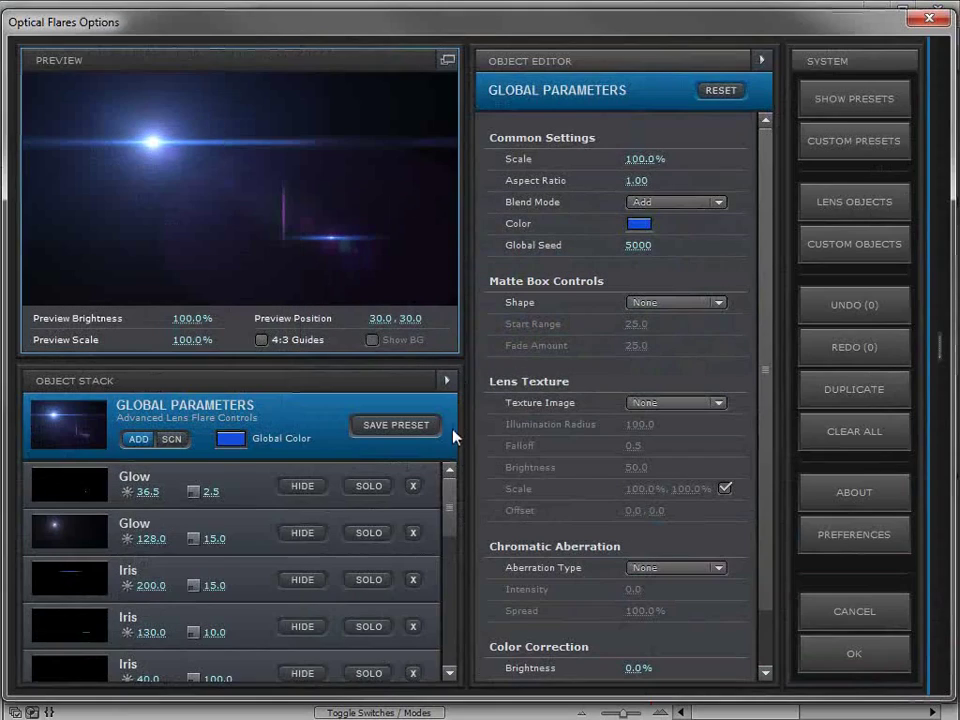
left_click_drag(451, 490, 453, 546)
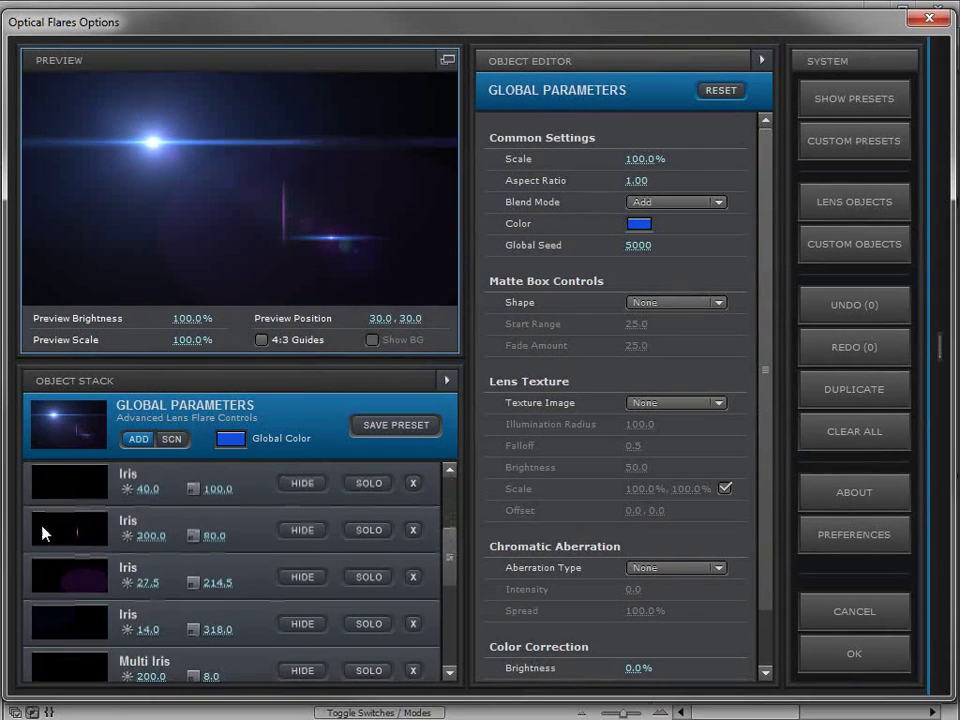
left_click(60, 590)
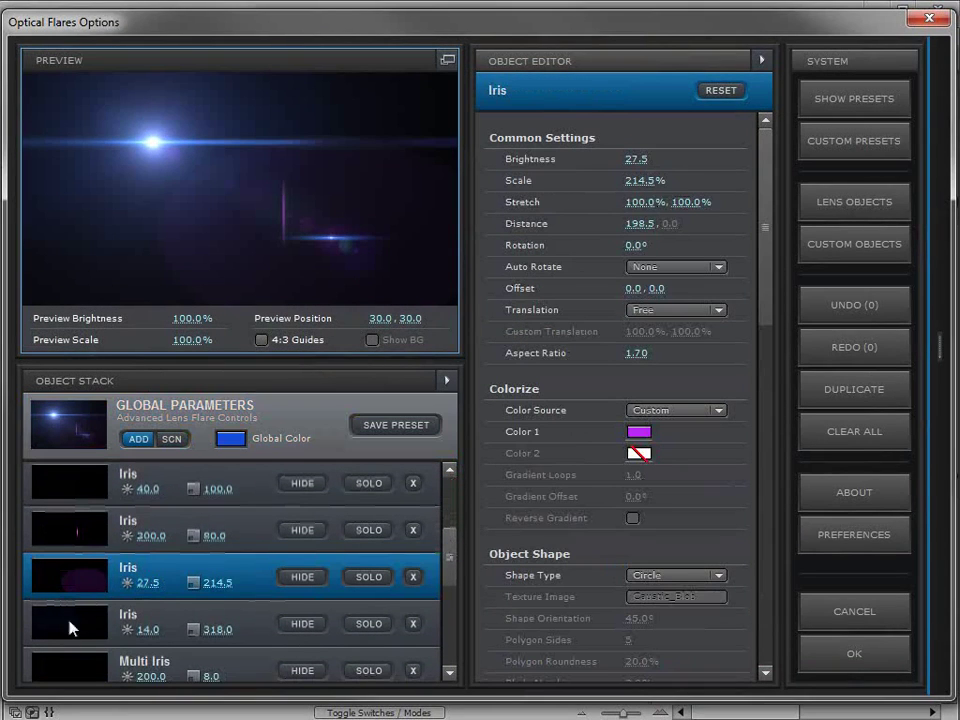
left_click(300, 577)
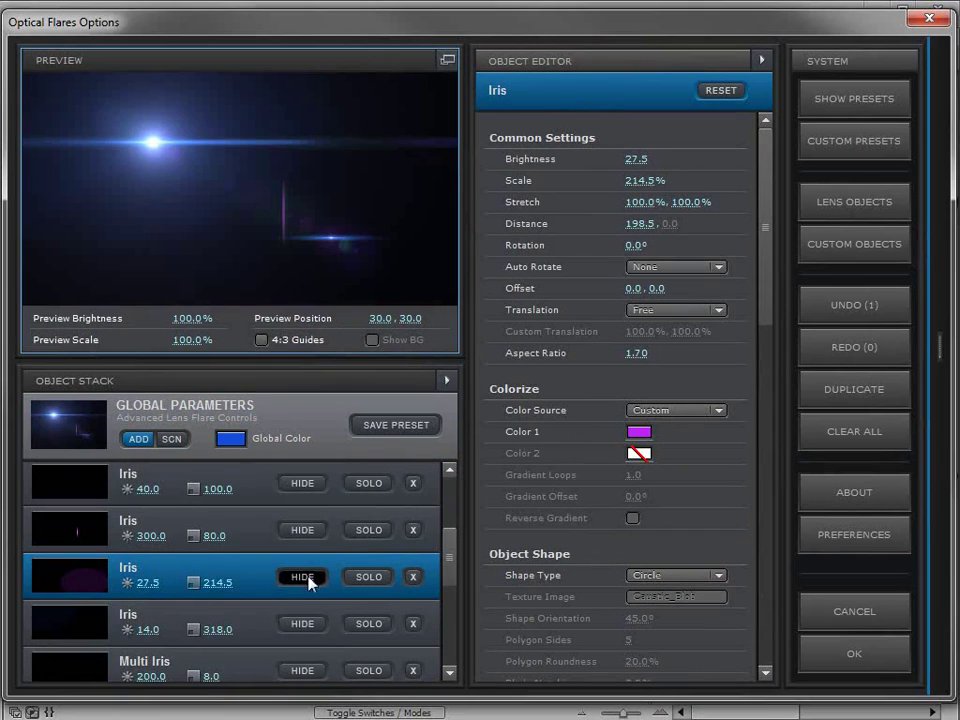
left_click(304, 625)
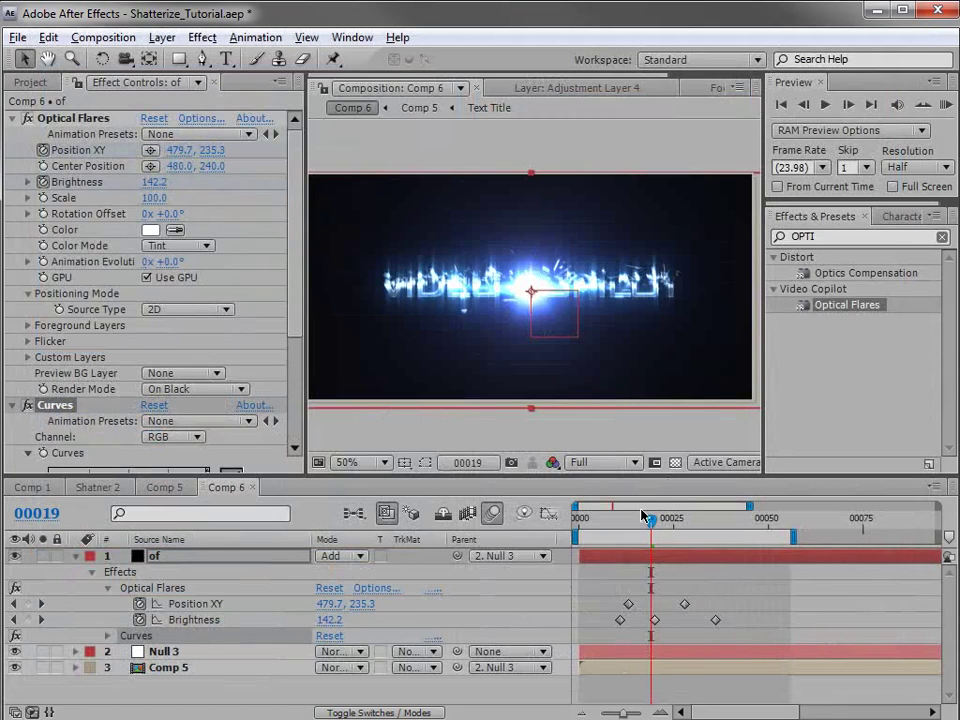
Step: Raise the midpoint of the Blue channel curve on the of solid to tint the flare bluer at frame 20
left_click_drag(645, 515, 653, 575)
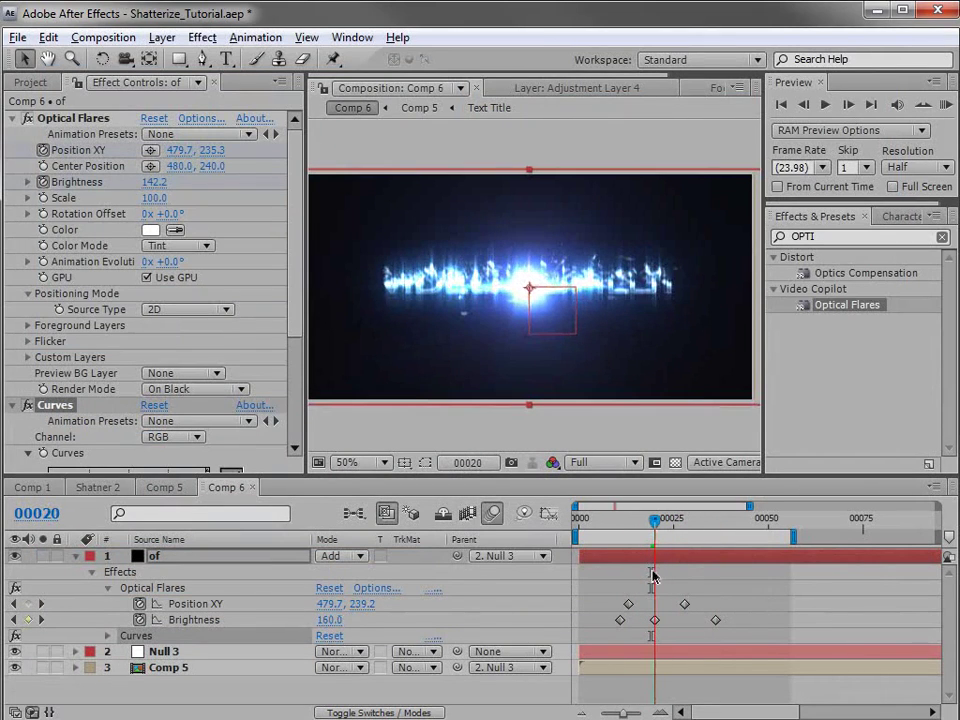
scroll(296, 360, "down", 5)
left_click(193, 262)
left_click(185, 329)
left_click_drag(130, 372, 120, 373)
Step: Collapse the of layer's properties and scrub between frames 30 and 42 to review the flare against the shattering title
left_click_drag(655, 538, 743, 557)
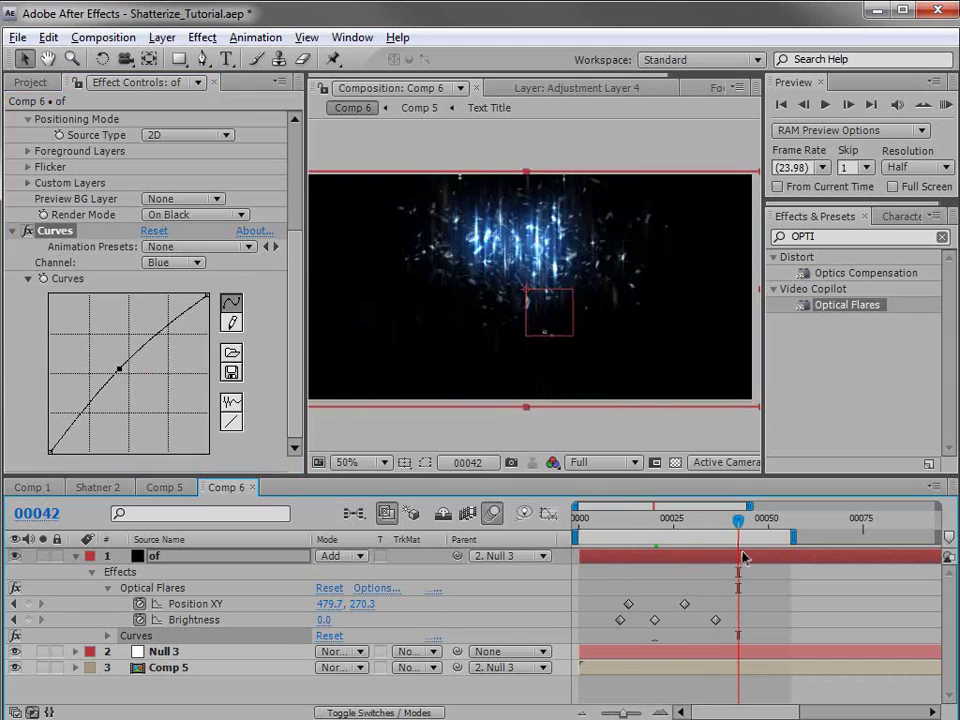
key("u")
left_click_drag(669, 521, 728, 546)
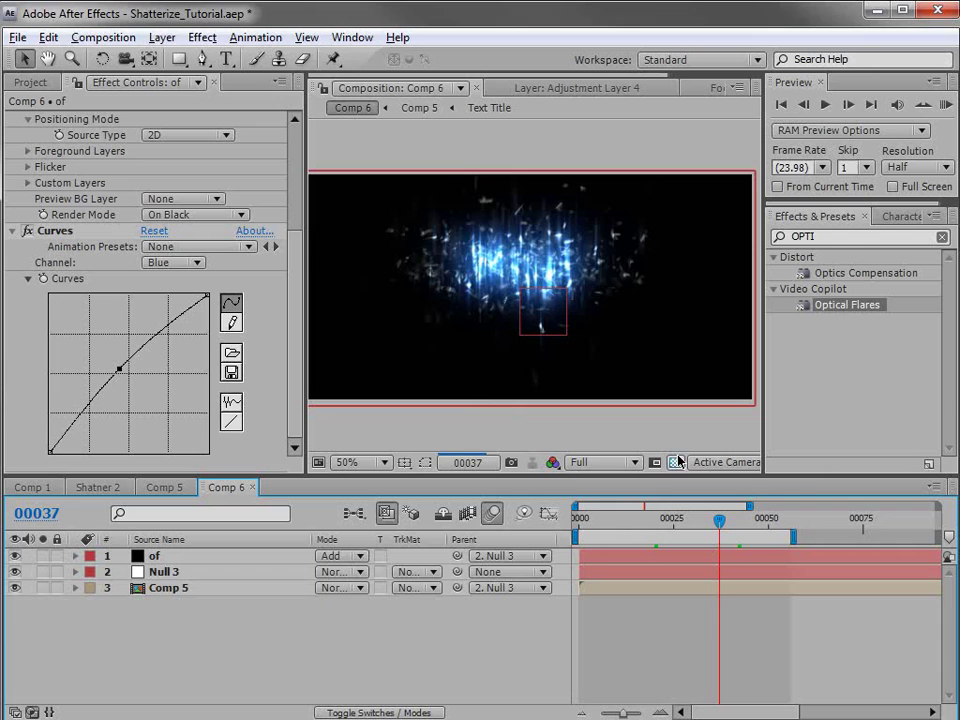
left_click(737, 521)
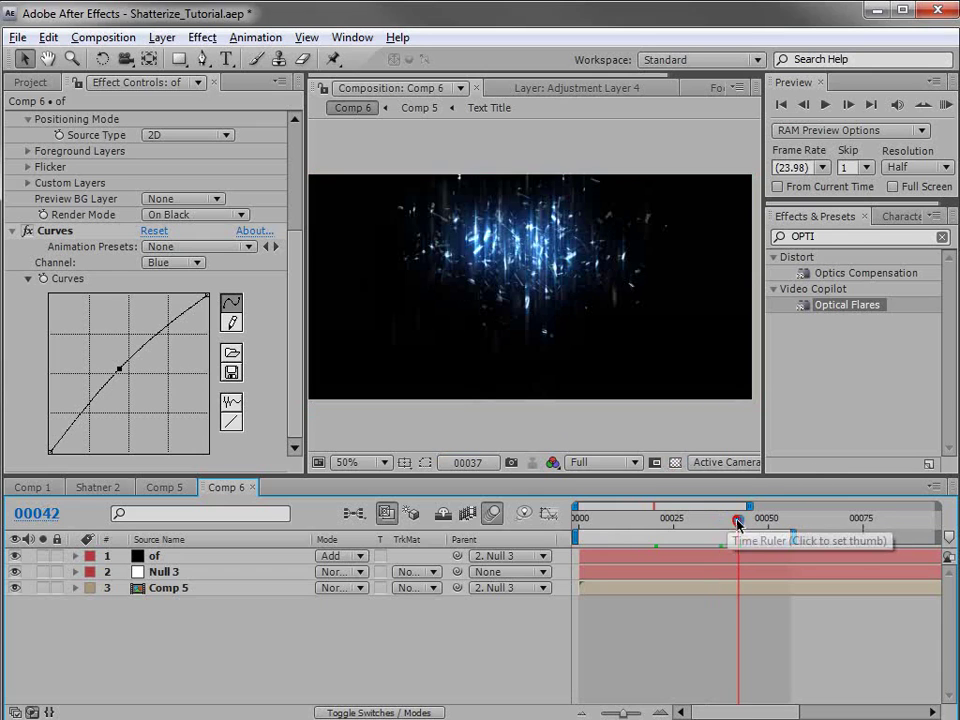
left_click_drag(739, 521, 692, 537)
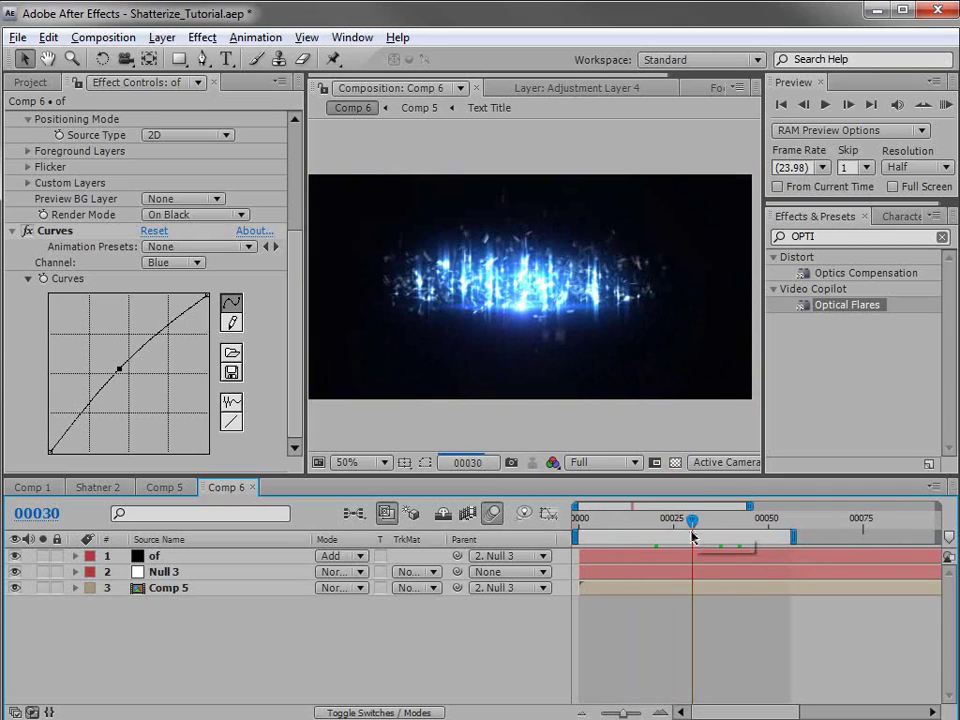